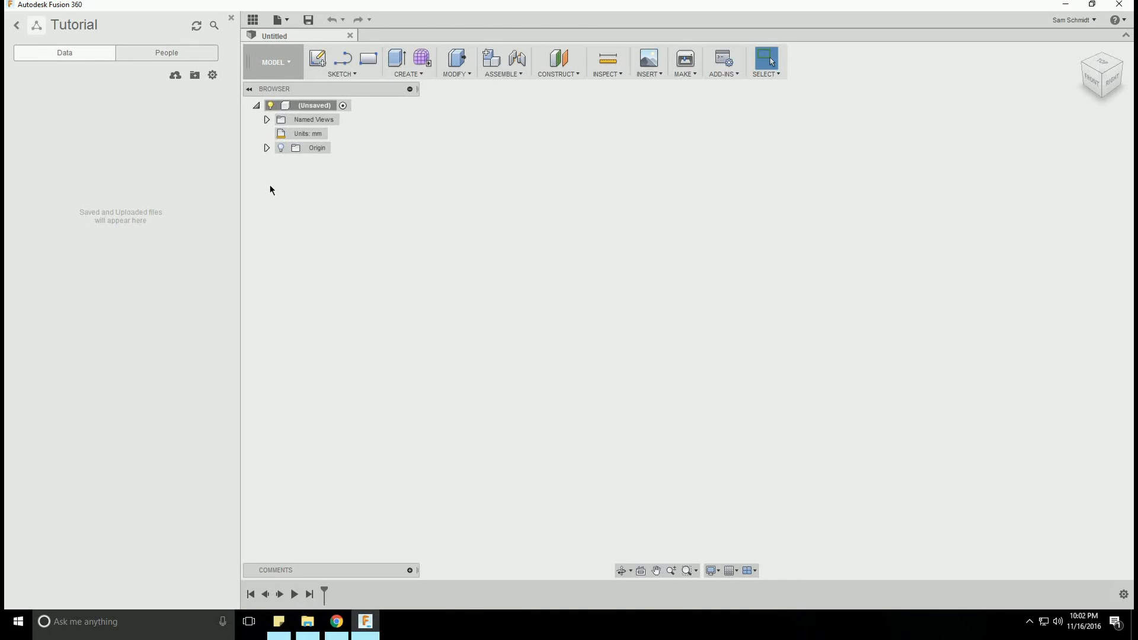
# Switch to Chrome, examine the 40 mm blower fan's product photo showing its round intake side, and return to Fusion 360
pyautogui.click(336, 621)
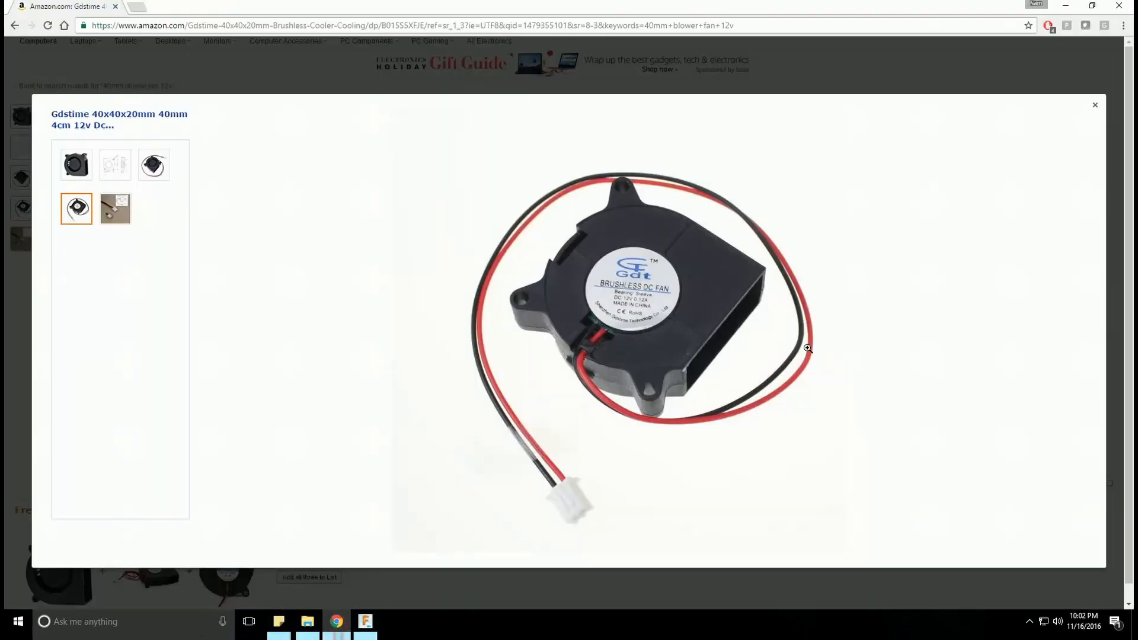
pyautogui.click(153, 170)
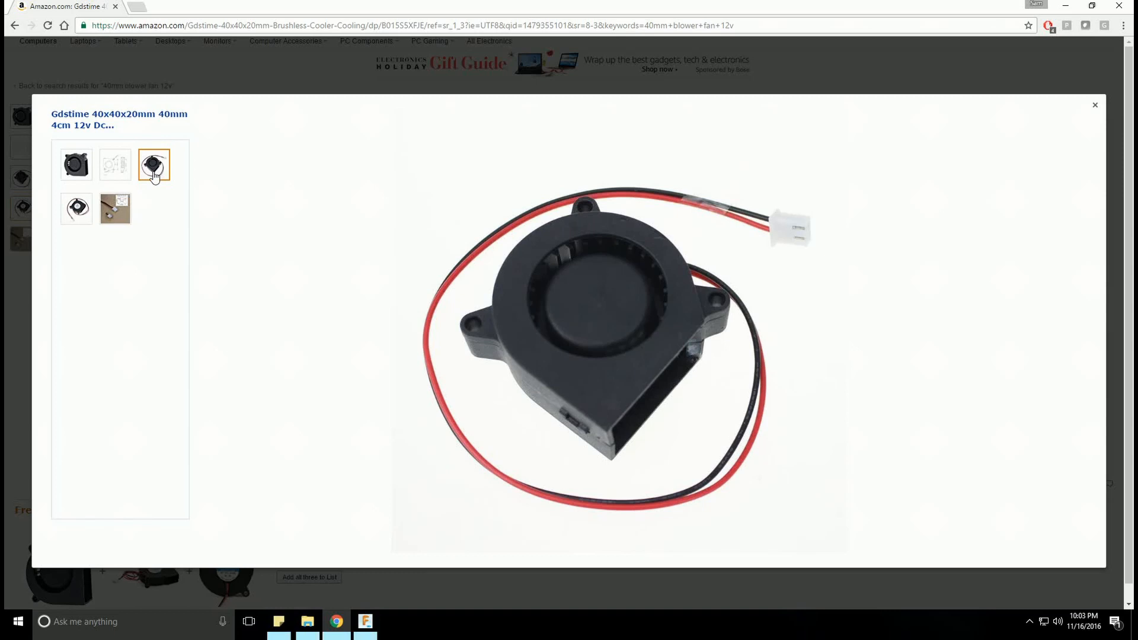
pyautogui.click(365, 623)
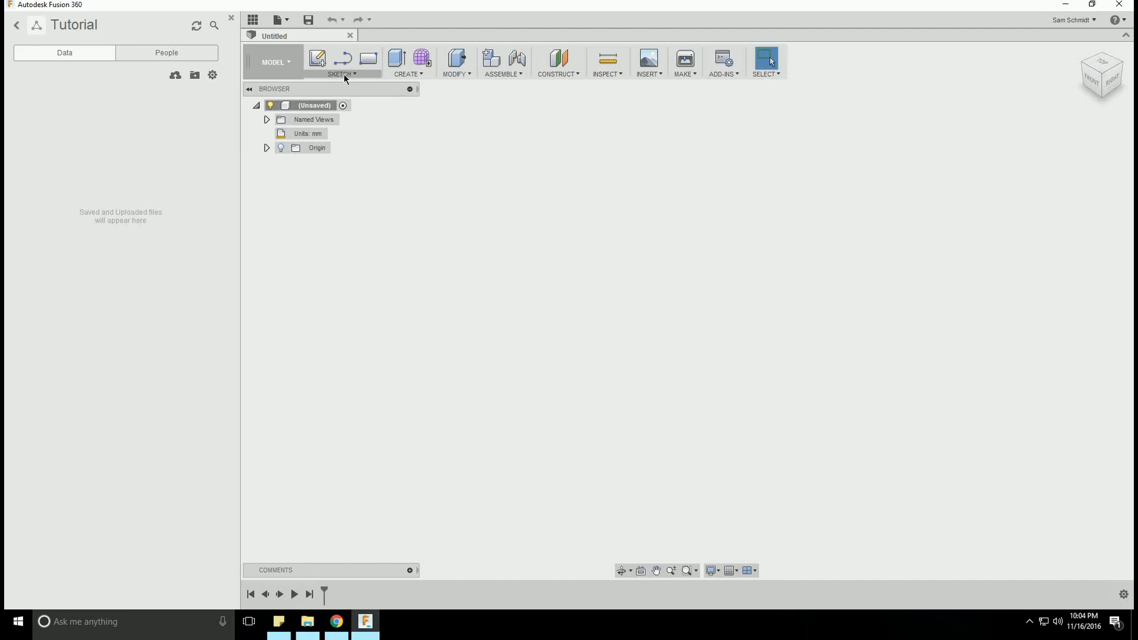
# Create a new sketch on the vertical front origin plane
pyautogui.click(411, 75)
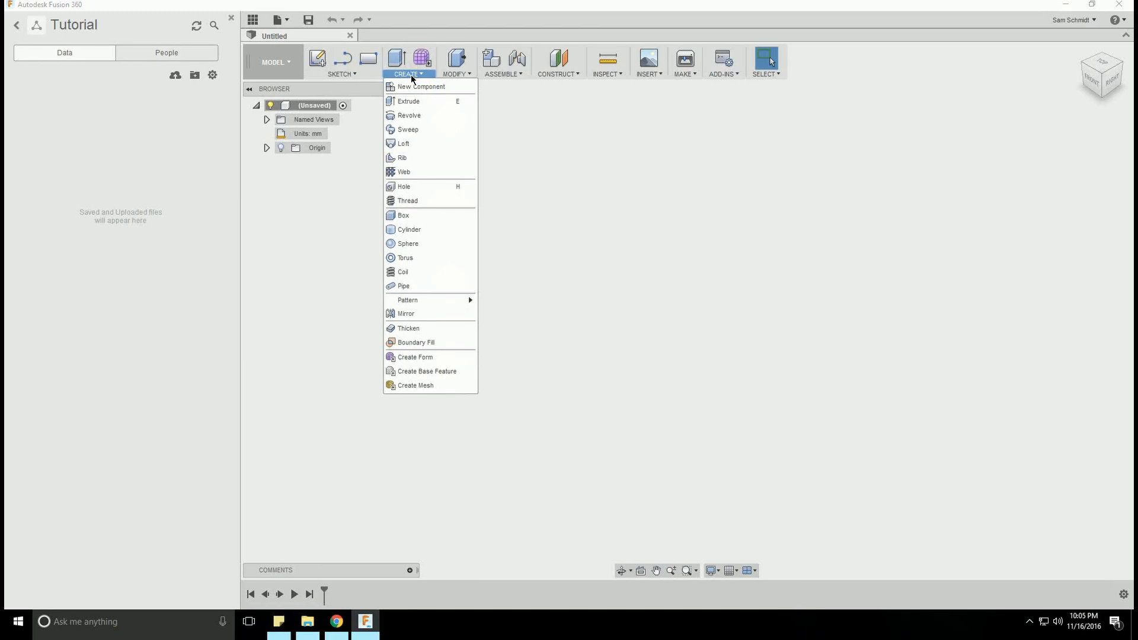
pyautogui.click(347, 72)
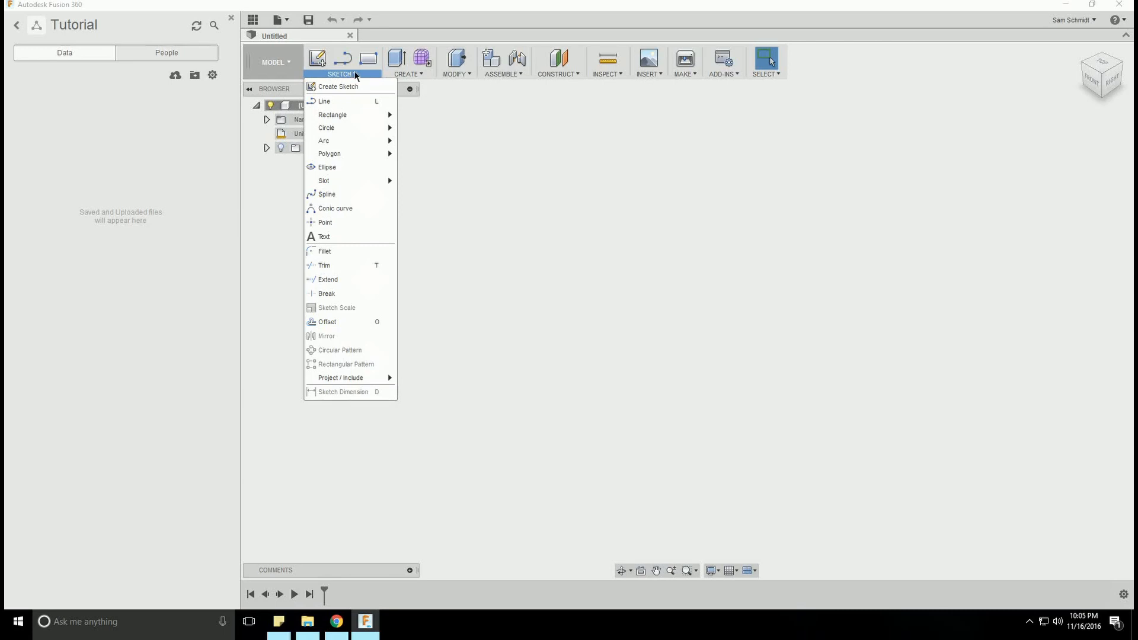
pyautogui.click(351, 87)
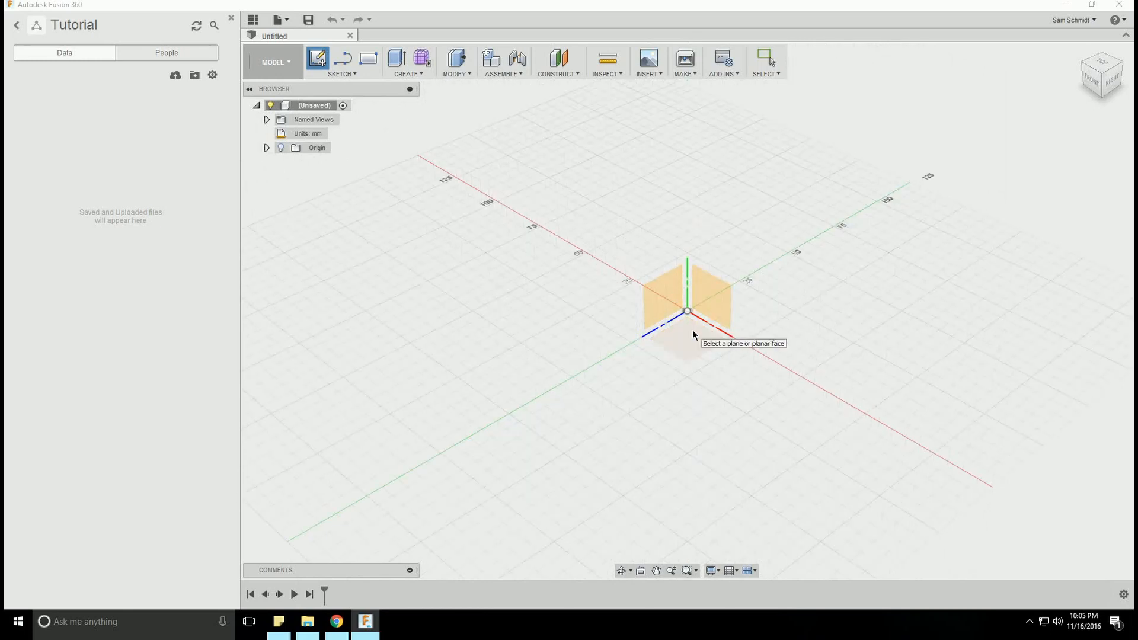
pyautogui.click(711, 299)
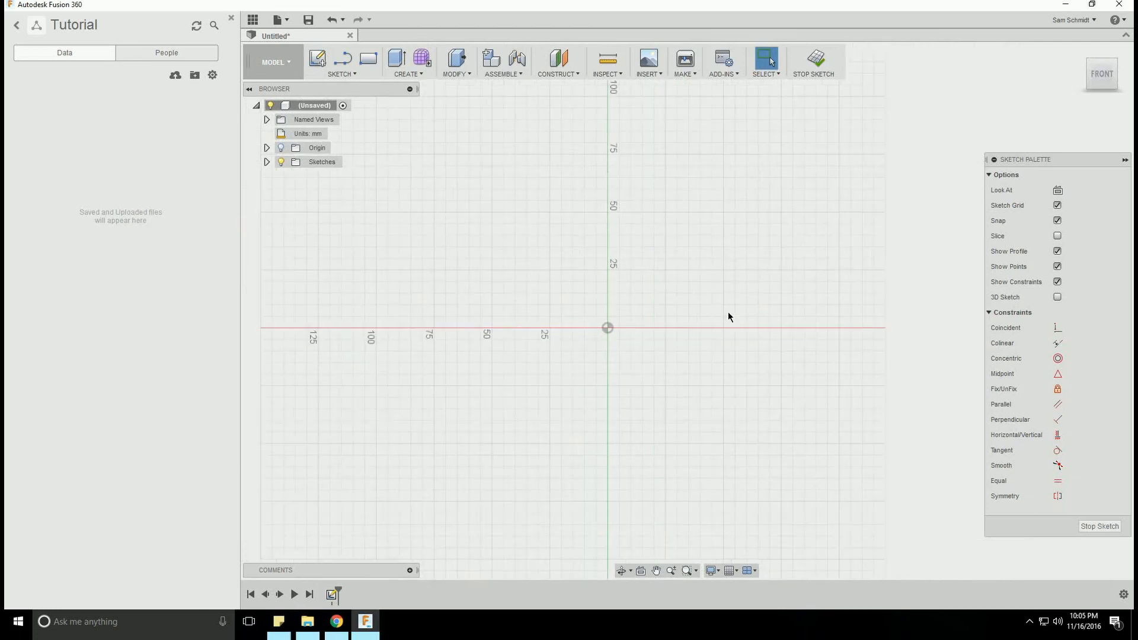
# Draw a center rectangle about 70 by 30 mm, centred on the sketch origin
pyautogui.click(341, 74)
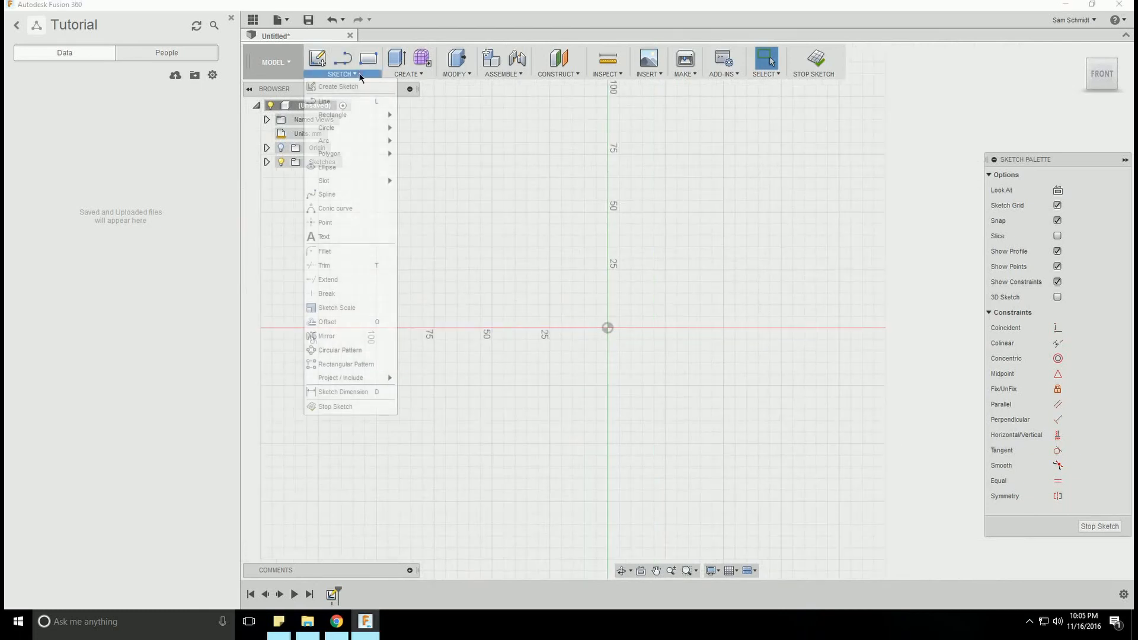
pyautogui.moveTo(391, 120)
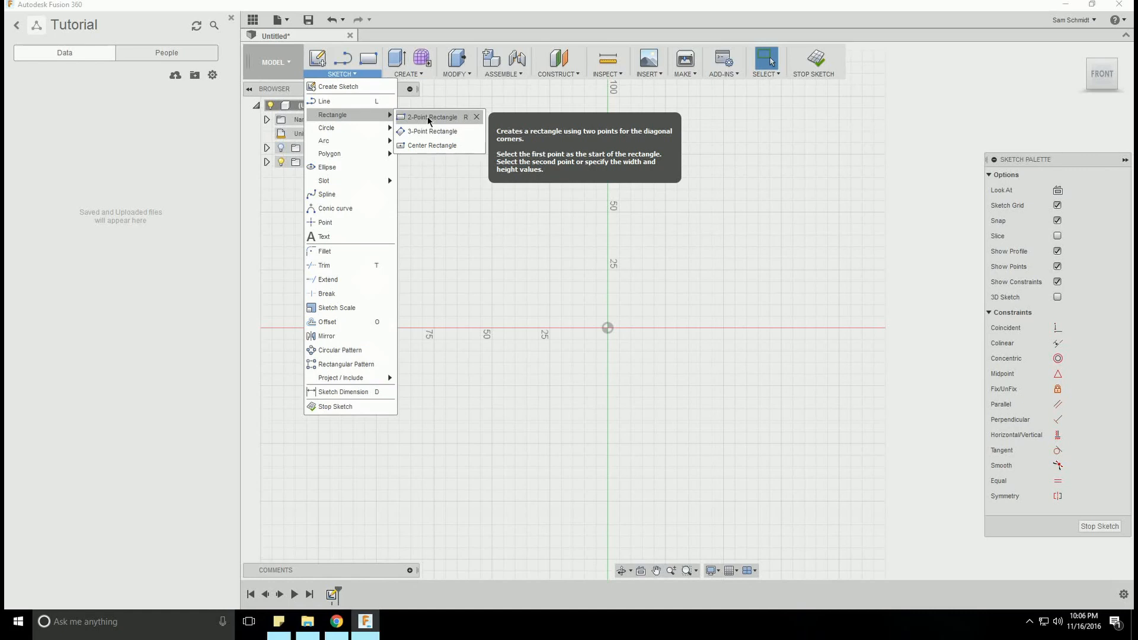
pyautogui.click(433, 146)
pyautogui.click(607, 328)
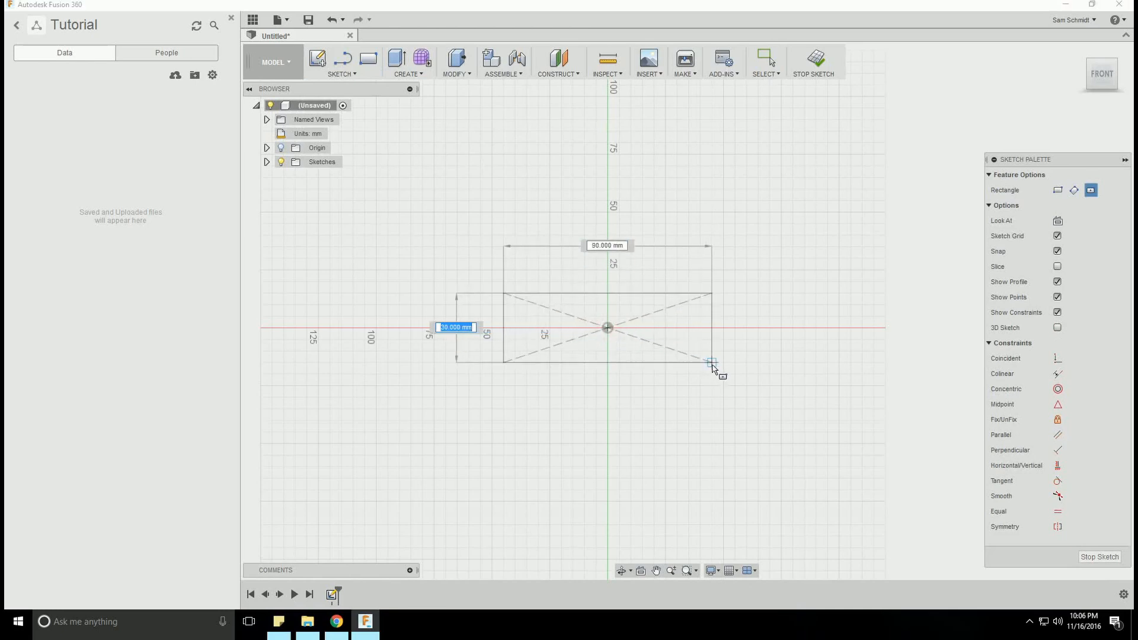
pyautogui.click(688, 362)
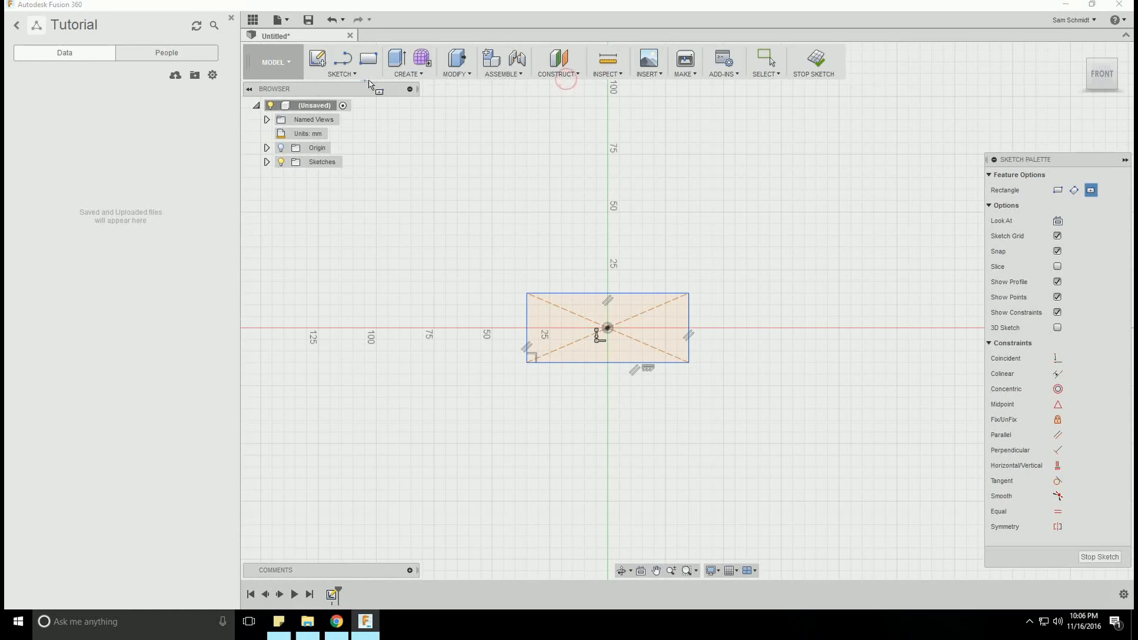
# Dimension the rectangle's upper horizontal edge and set its width to 60 mm
pyautogui.click(341, 74)
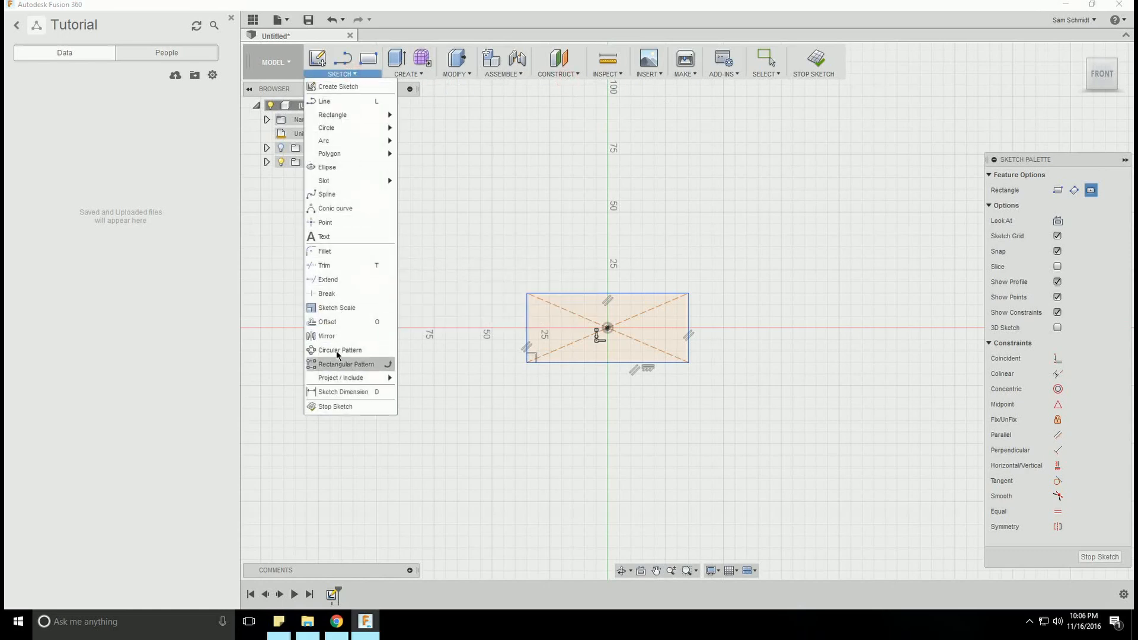
pyautogui.click(345, 392)
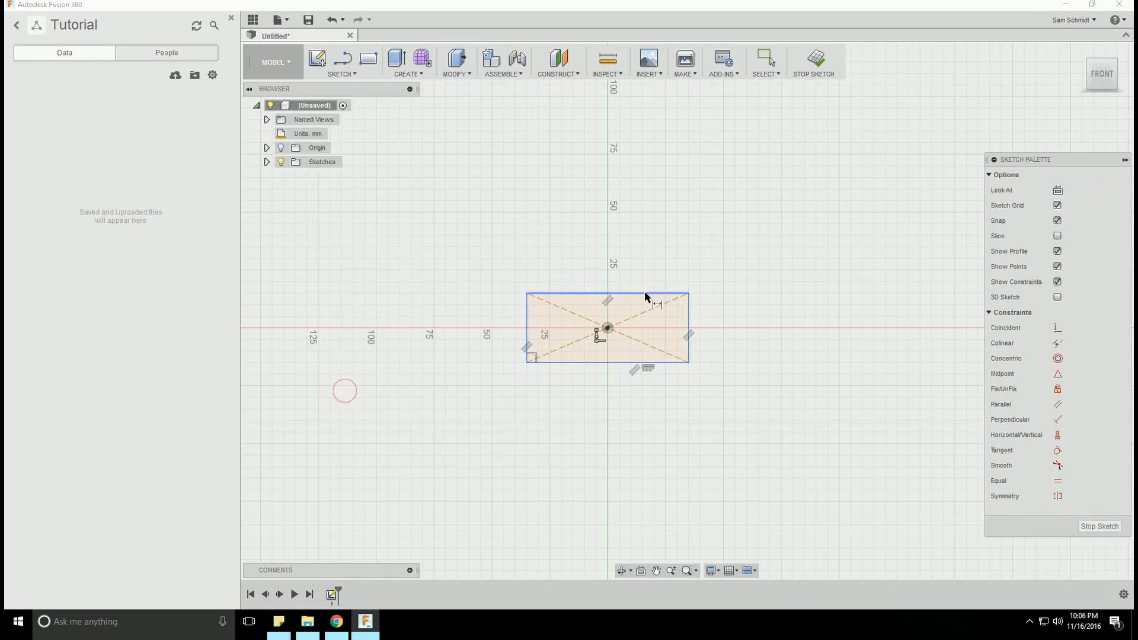
pyautogui.click(648, 294)
pyautogui.click(640, 264)
pyautogui.write('60')
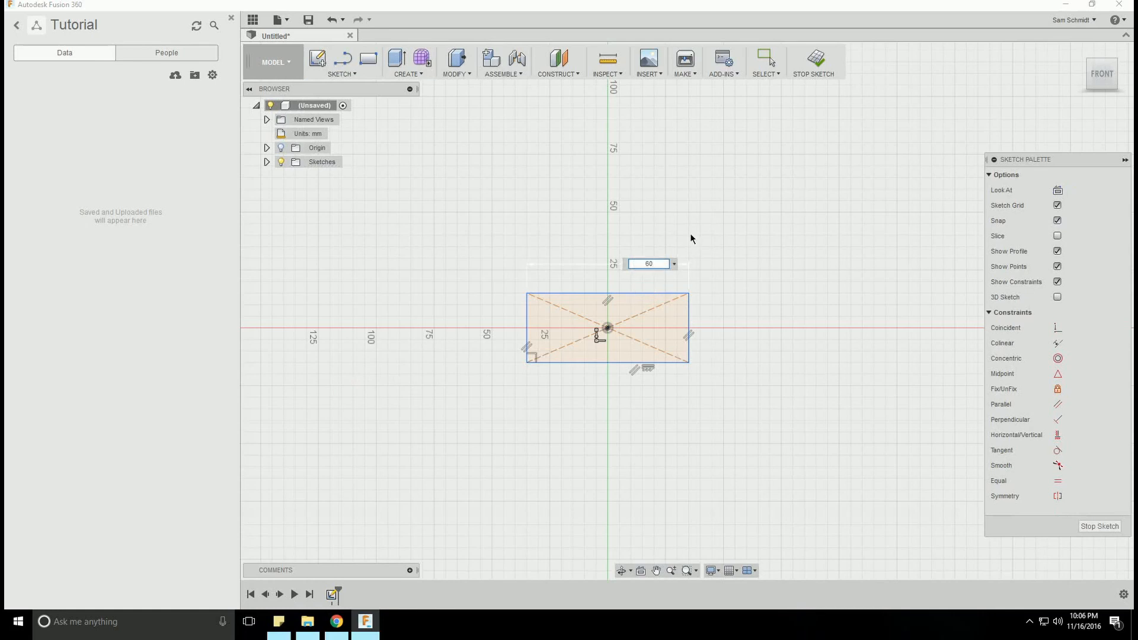
pyautogui.press('Return')
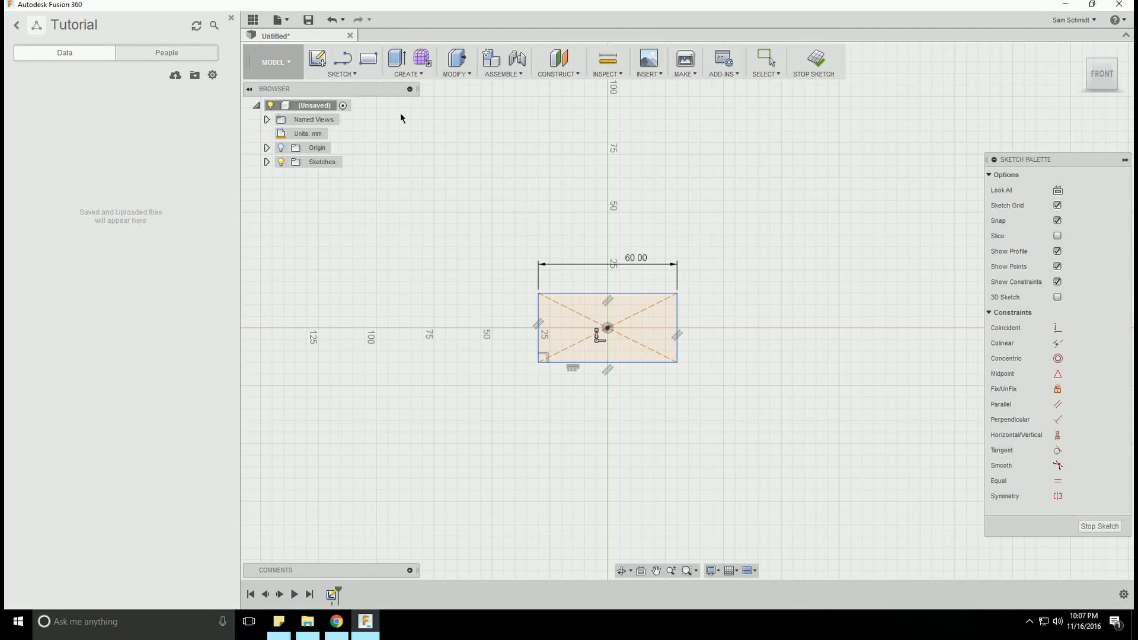
# Dimension the rectangle's vertical edge, set its height to 22 mm, and finish the sketch
pyautogui.click(339, 74)
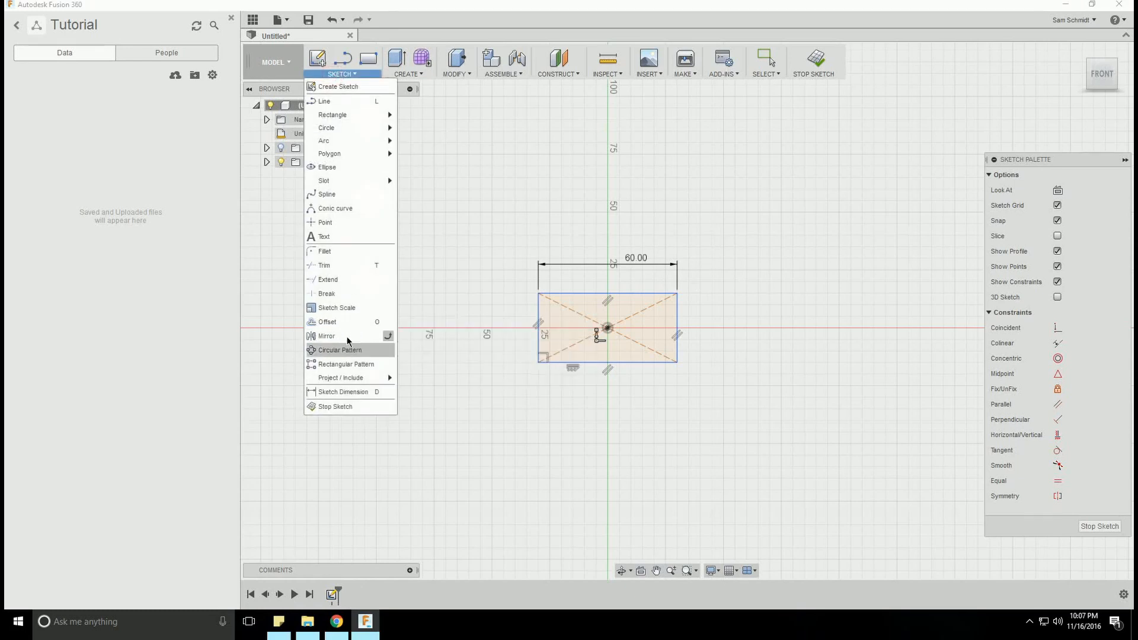
pyautogui.click(347, 391)
pyautogui.click(677, 306)
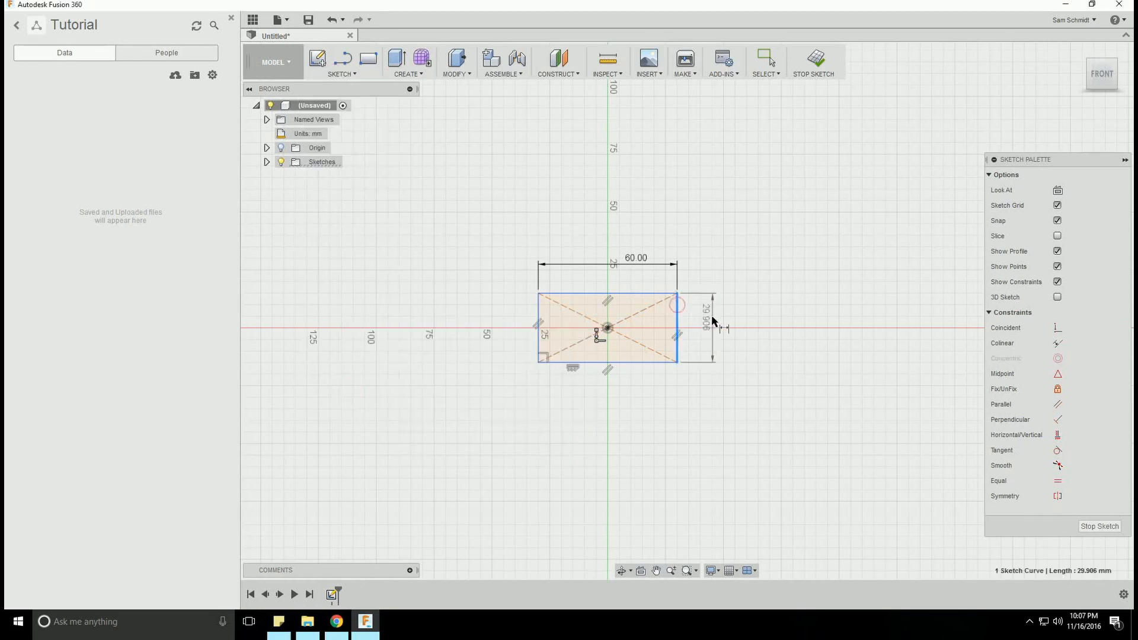
pyautogui.click(709, 321)
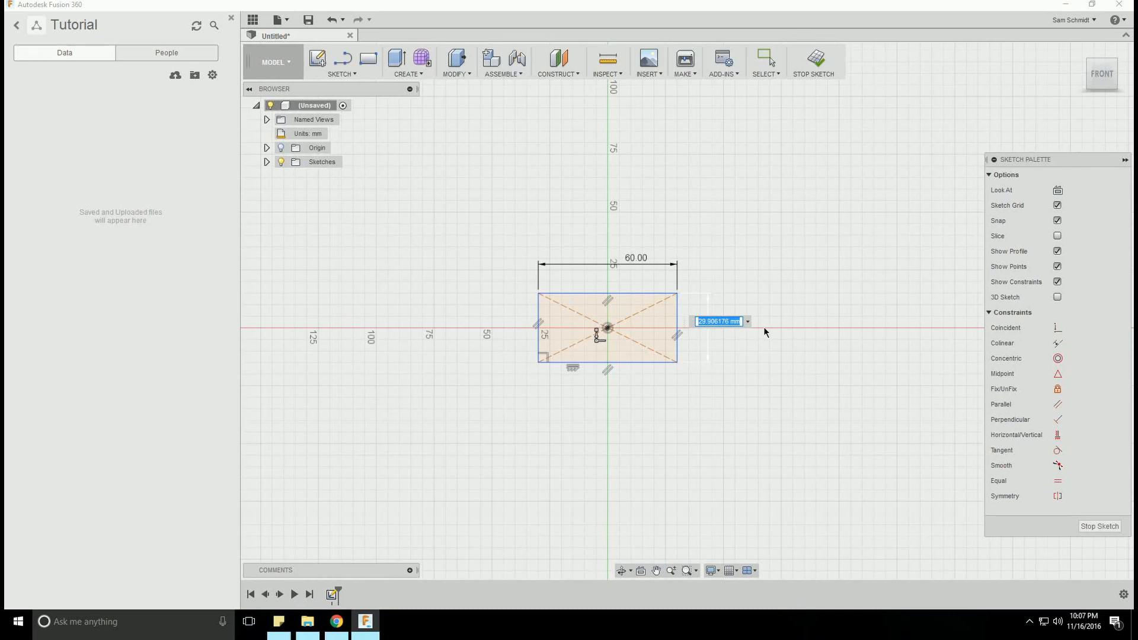
pyautogui.write('22')
pyautogui.press('Return')
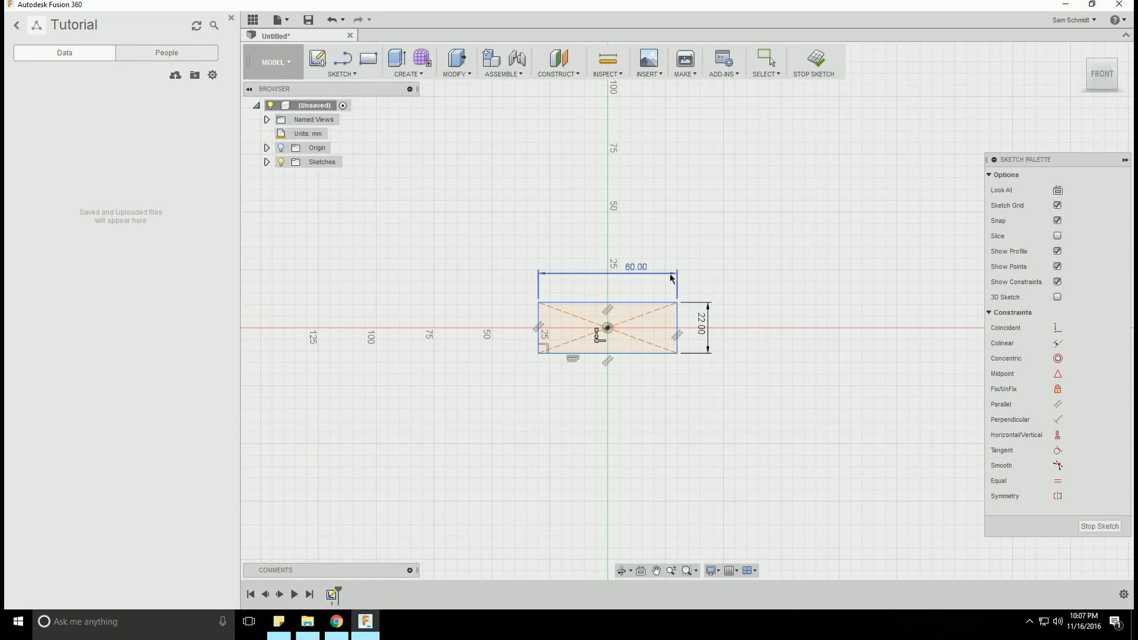
pyautogui.scroll(-2, 573, 277)
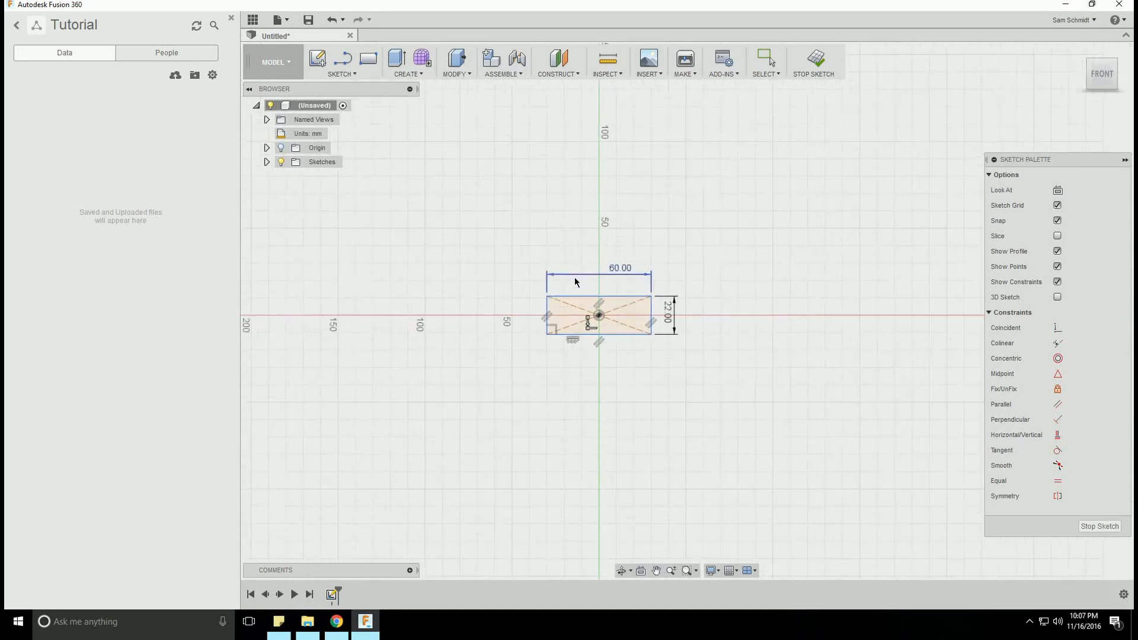
pyautogui.scroll(3, 575, 281)
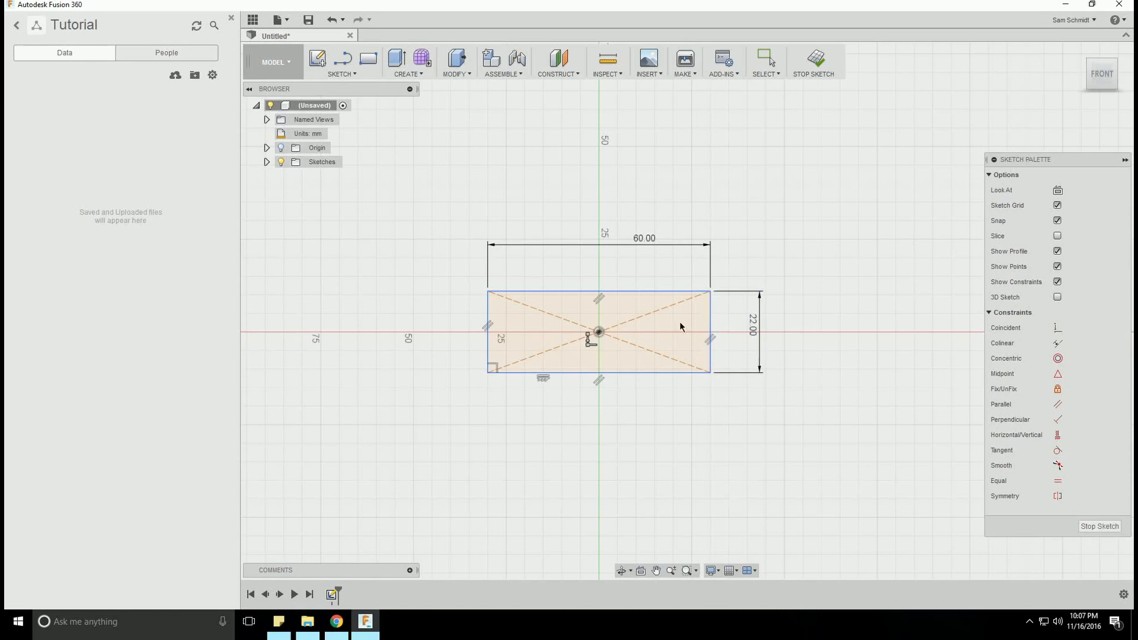
pyautogui.click(1092, 529)
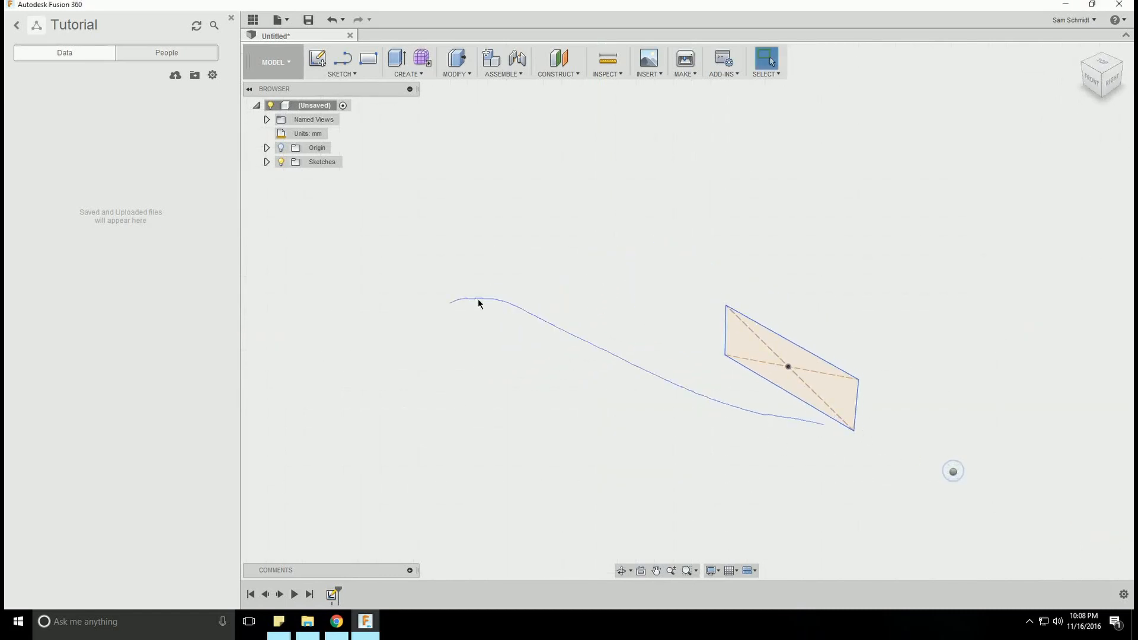
# Extrude the rectangle profile 30 mm to one side as a new body
pyautogui.click(409, 74)
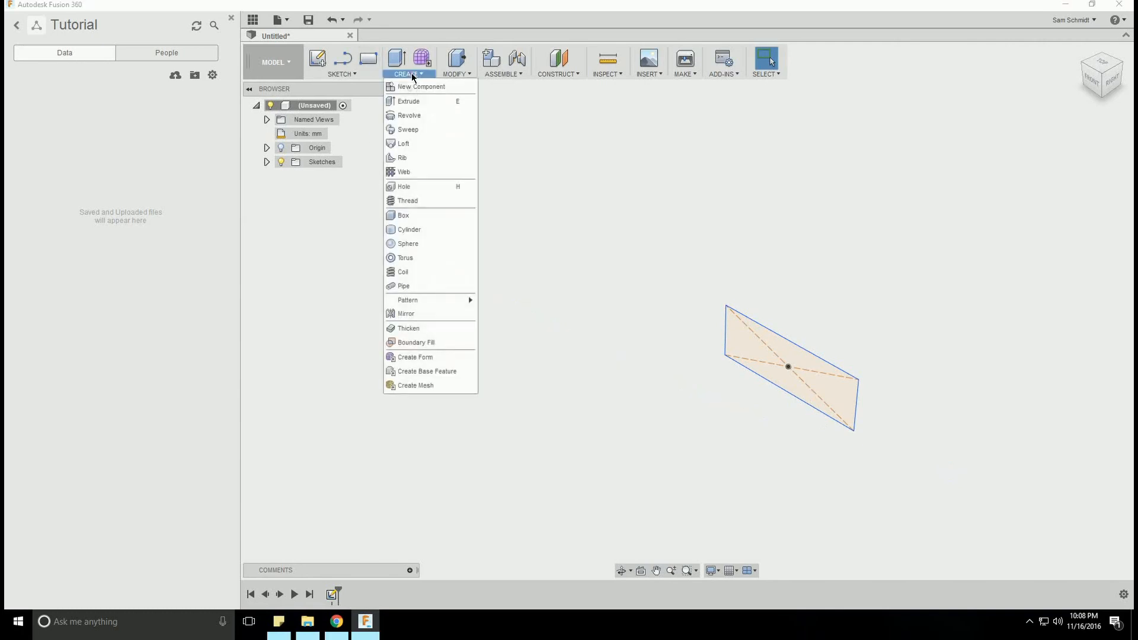
pyautogui.click(413, 104)
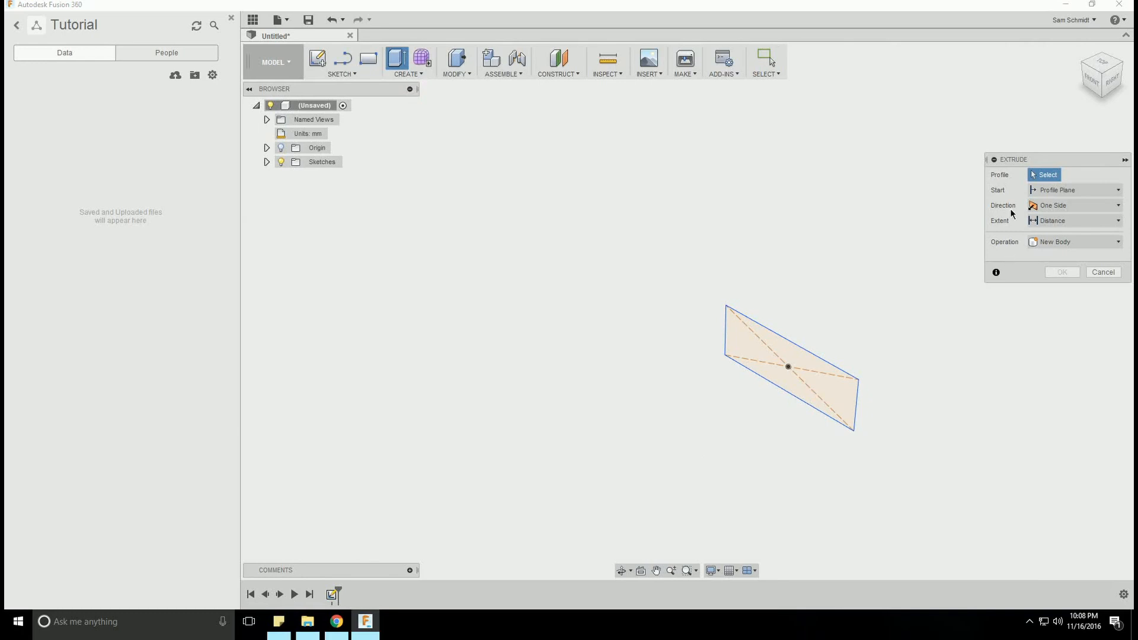
pyautogui.click(806, 363)
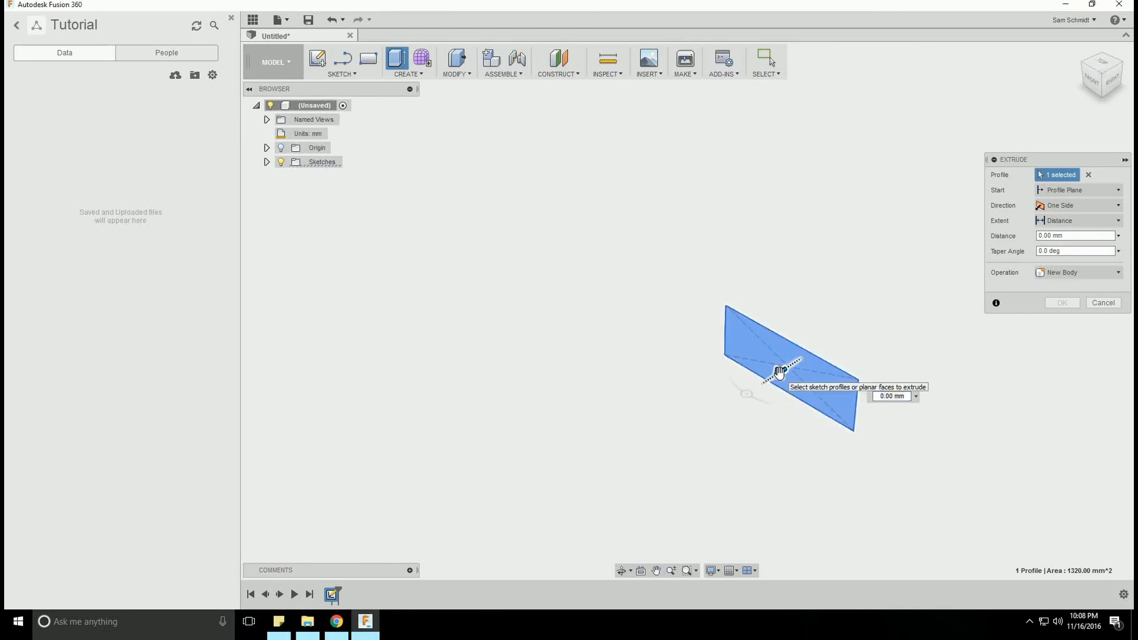
pyautogui.moveTo(778, 371); pyautogui.dragTo(731, 398)
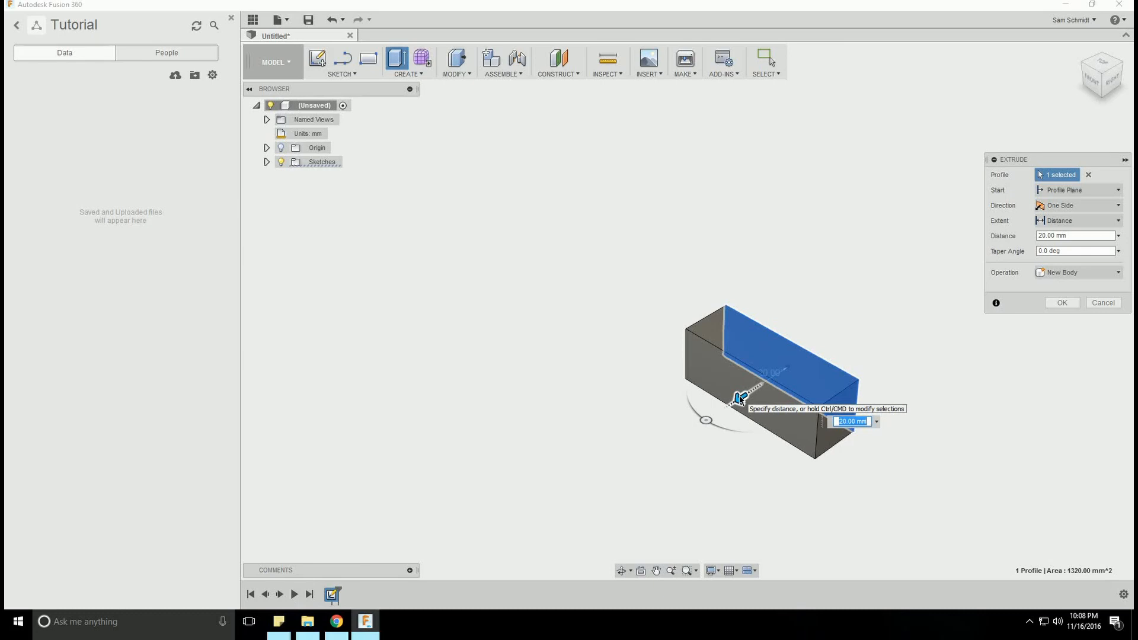
pyautogui.write('30')
pyautogui.press('Return')
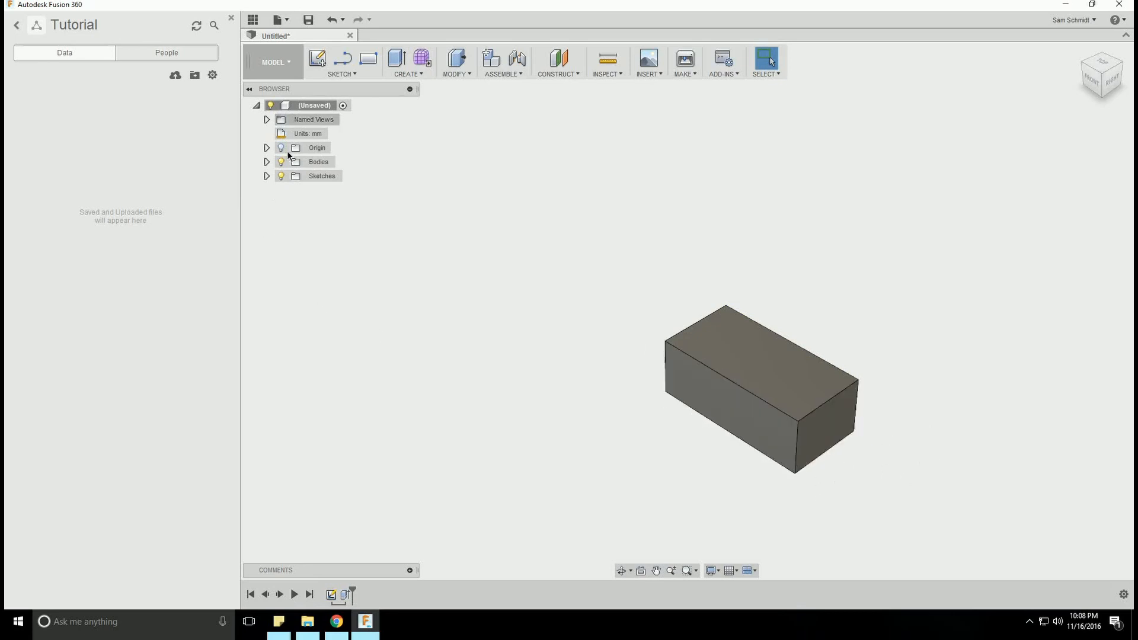
# Create a new sketch on the block's large front face
pyautogui.click(353, 73)
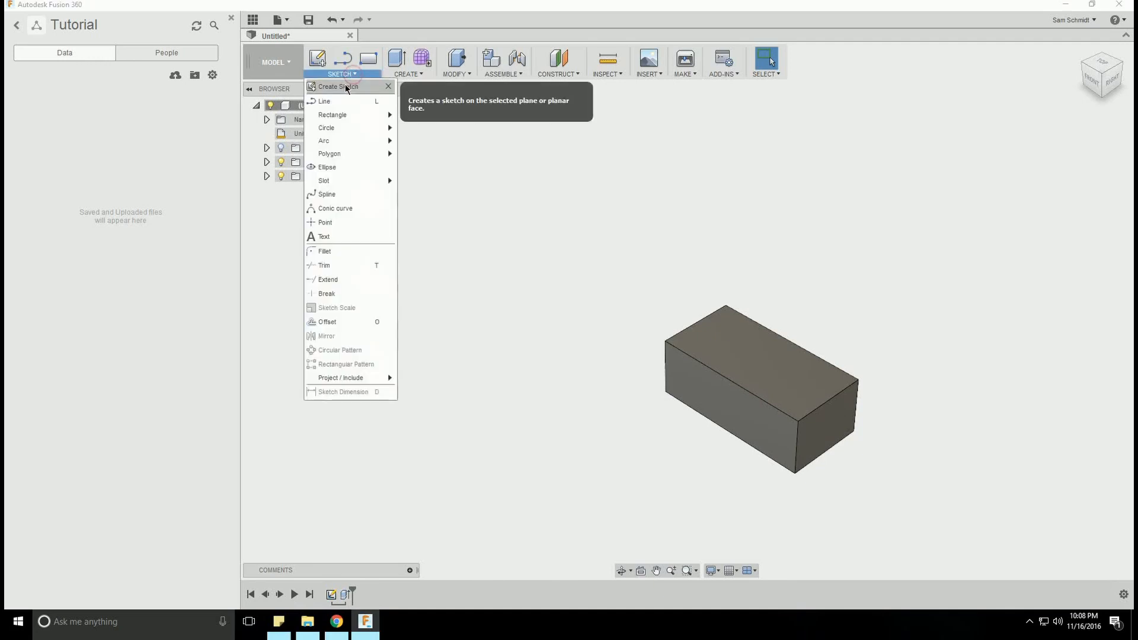
pyautogui.click(344, 85)
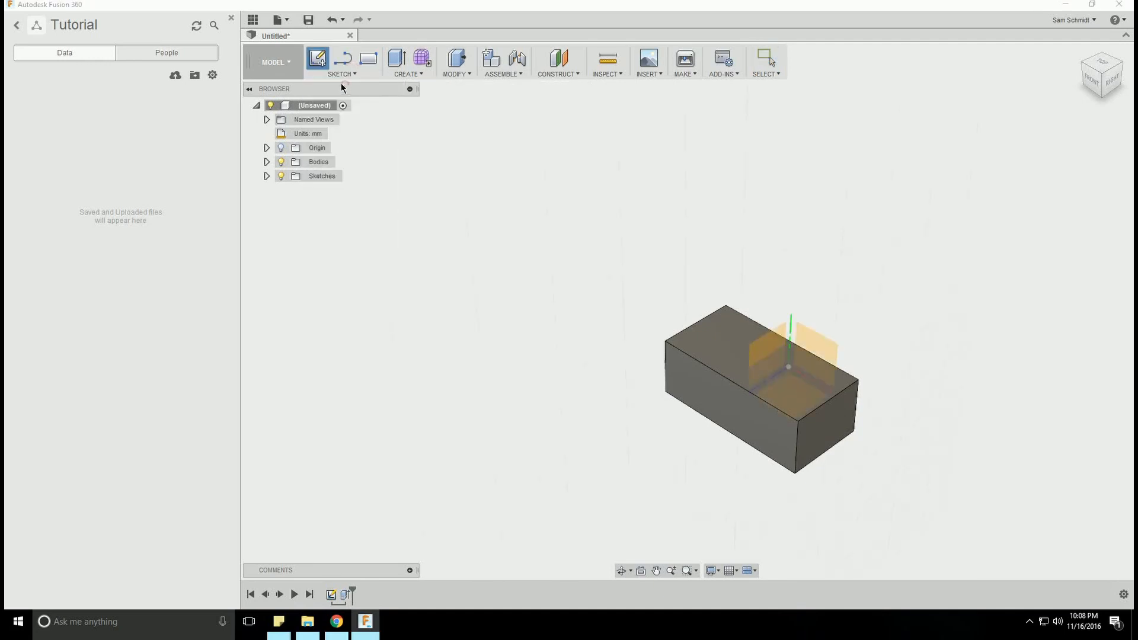
pyautogui.click(702, 380)
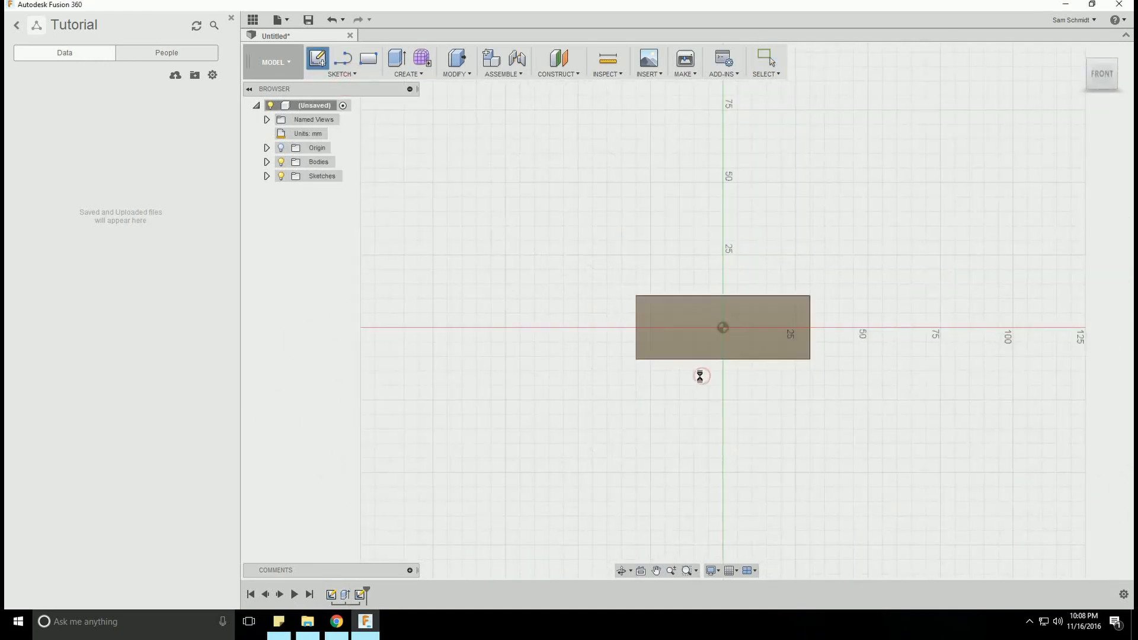
pyautogui.scroll(4, 905, 286)
pyautogui.scroll(5, 770, 294)
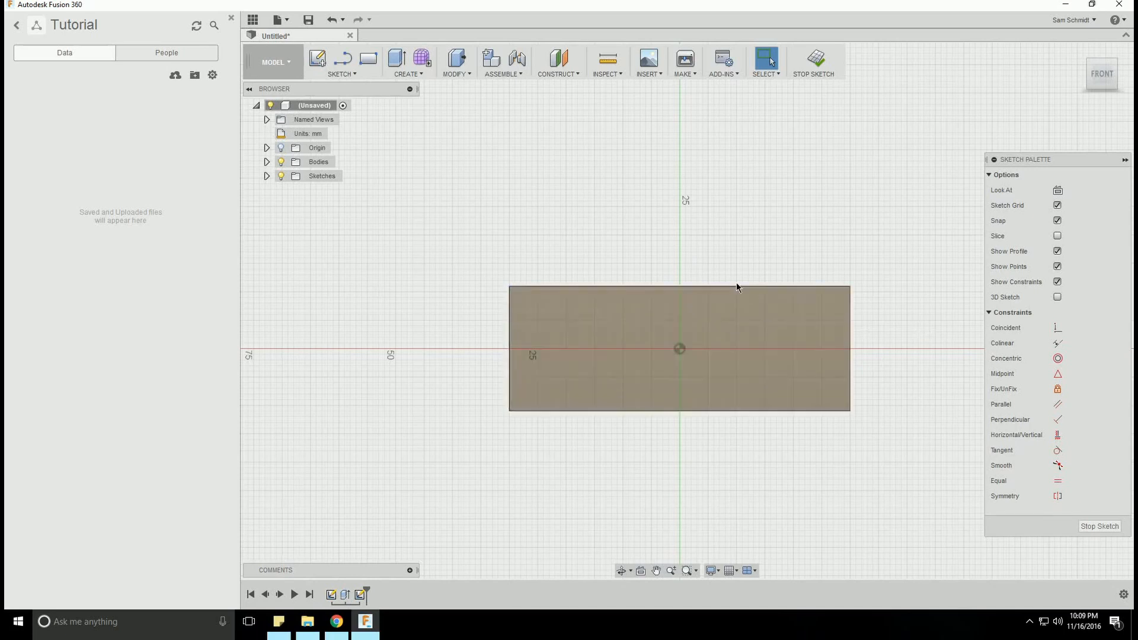
# Sketch a 3-point arc bulging outward from just below the front face's upper-right corner to its bottom edge
pyautogui.click(343, 73)
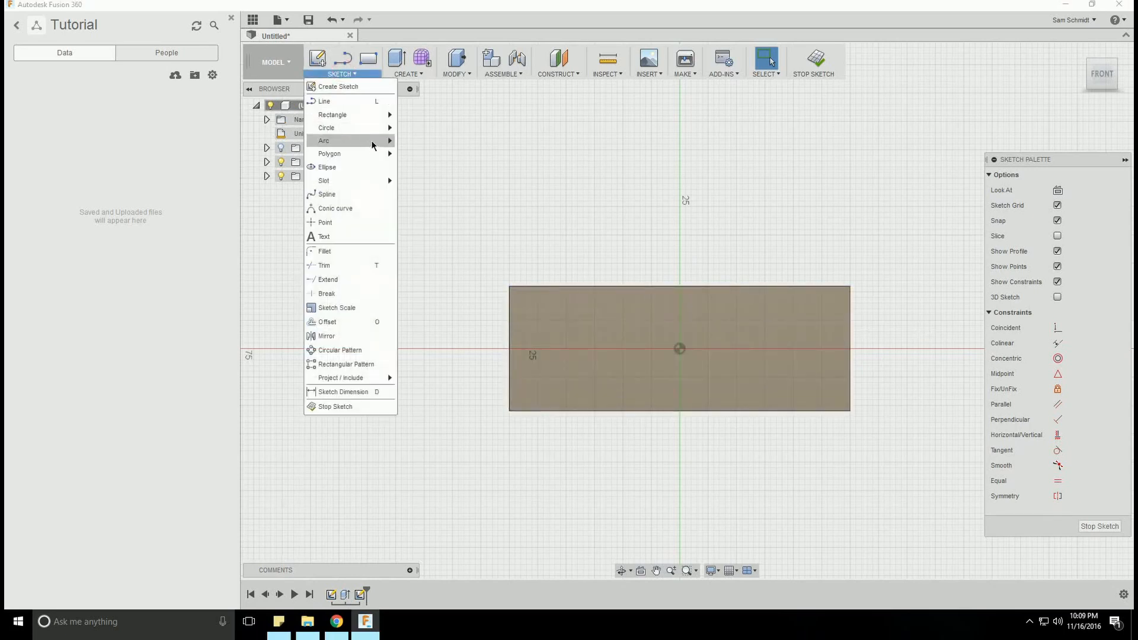
pyautogui.moveTo(393, 142)
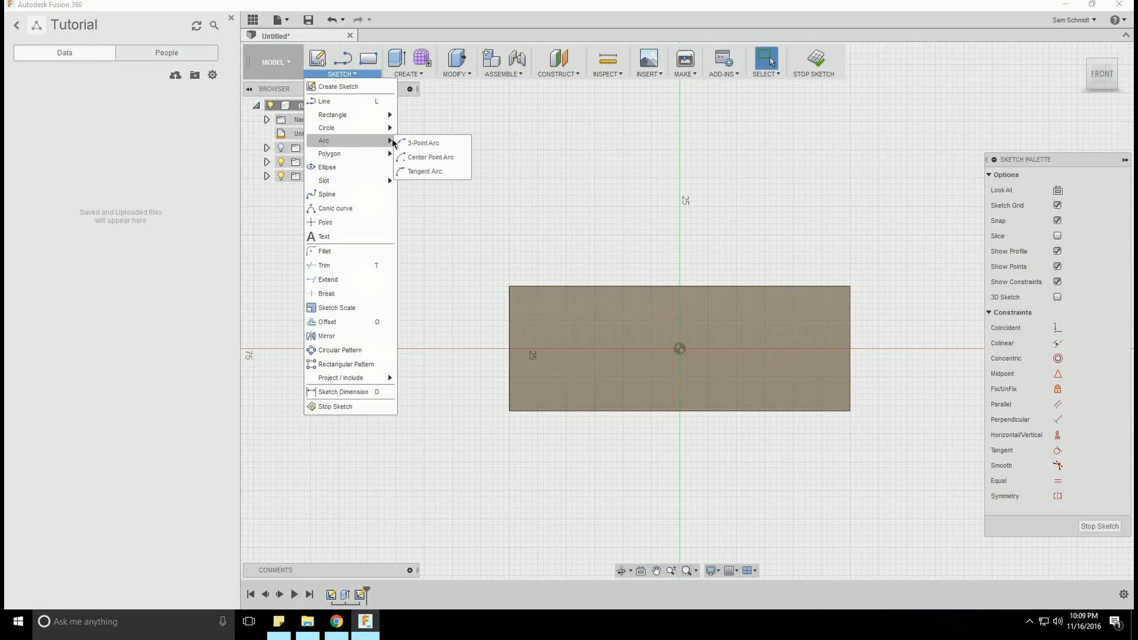
pyautogui.click(431, 148)
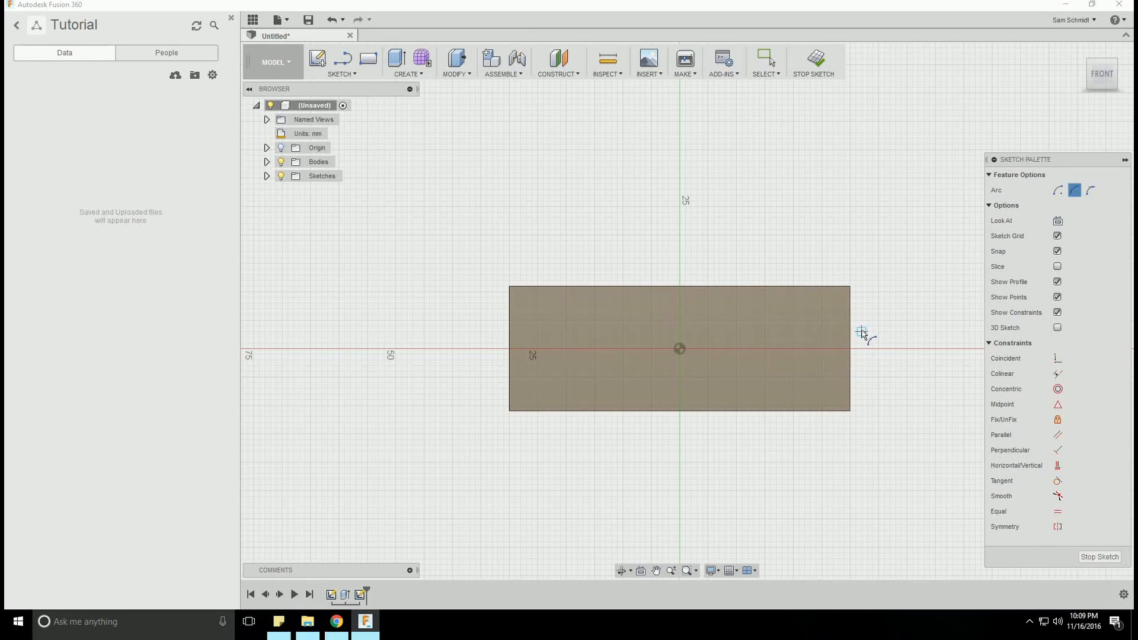
pyautogui.click(851, 300)
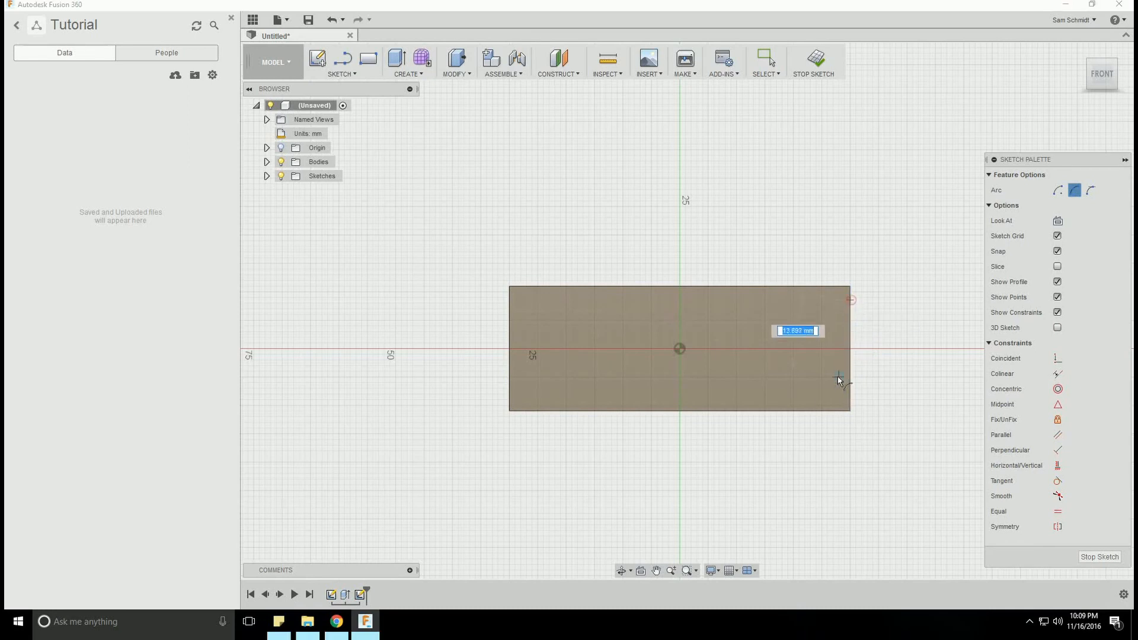
pyautogui.click(764, 410)
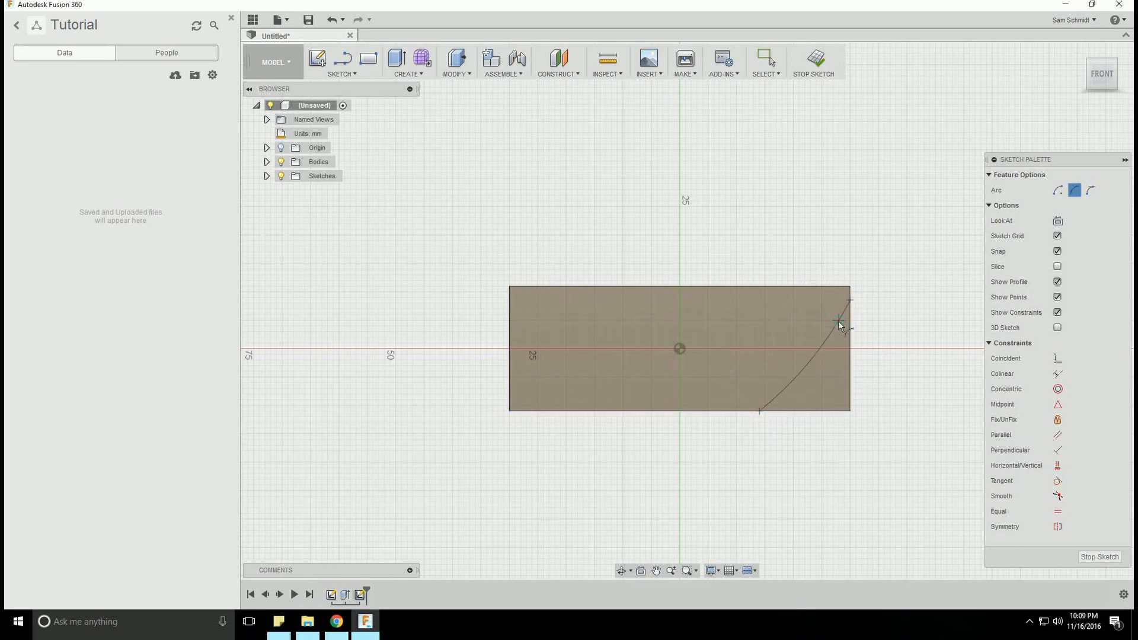
pyautogui.click(824, 367)
# Sketch a two-point rectangle about 25 mm wide and 4 mm high from the front face's lower-left corner
pyautogui.click(347, 76)
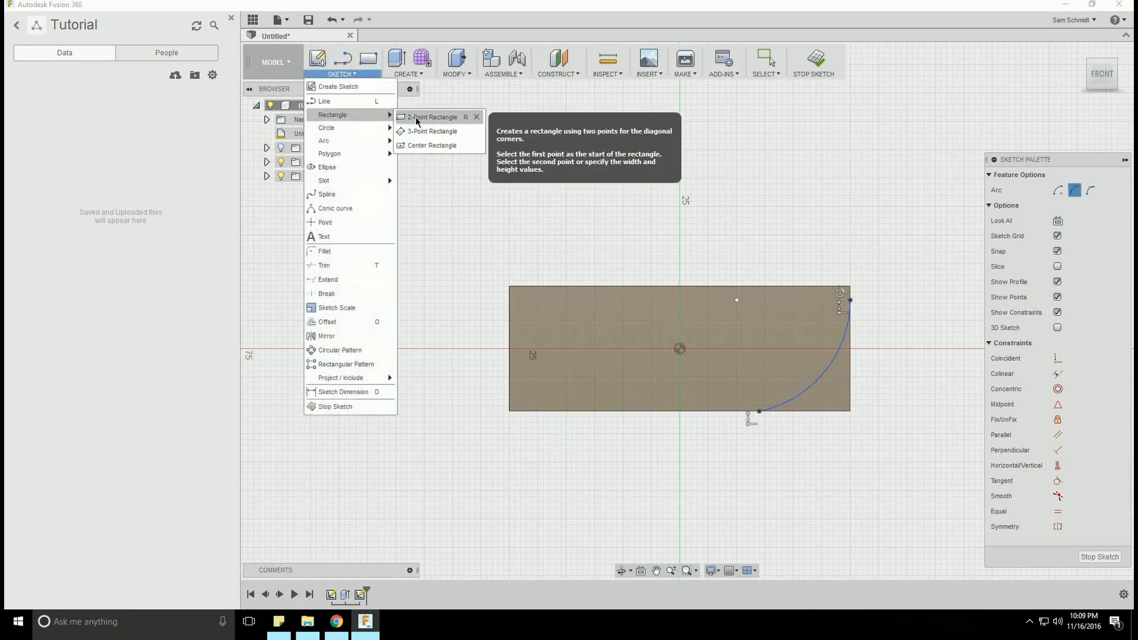
pyautogui.click(416, 116)
pyautogui.click(508, 410)
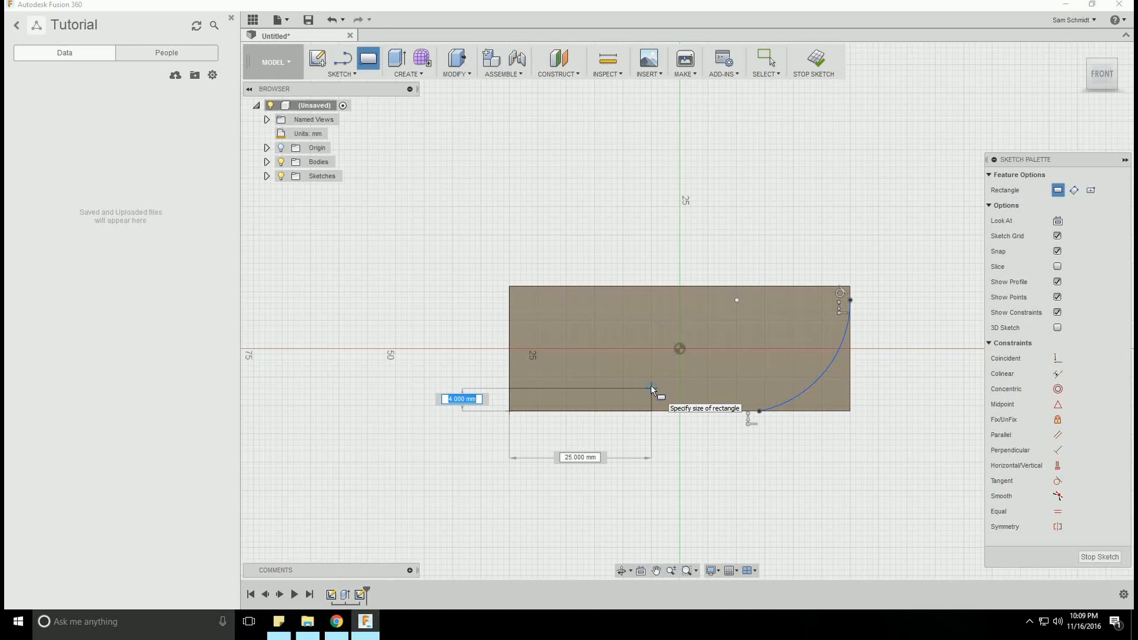
pyautogui.click(656, 391)
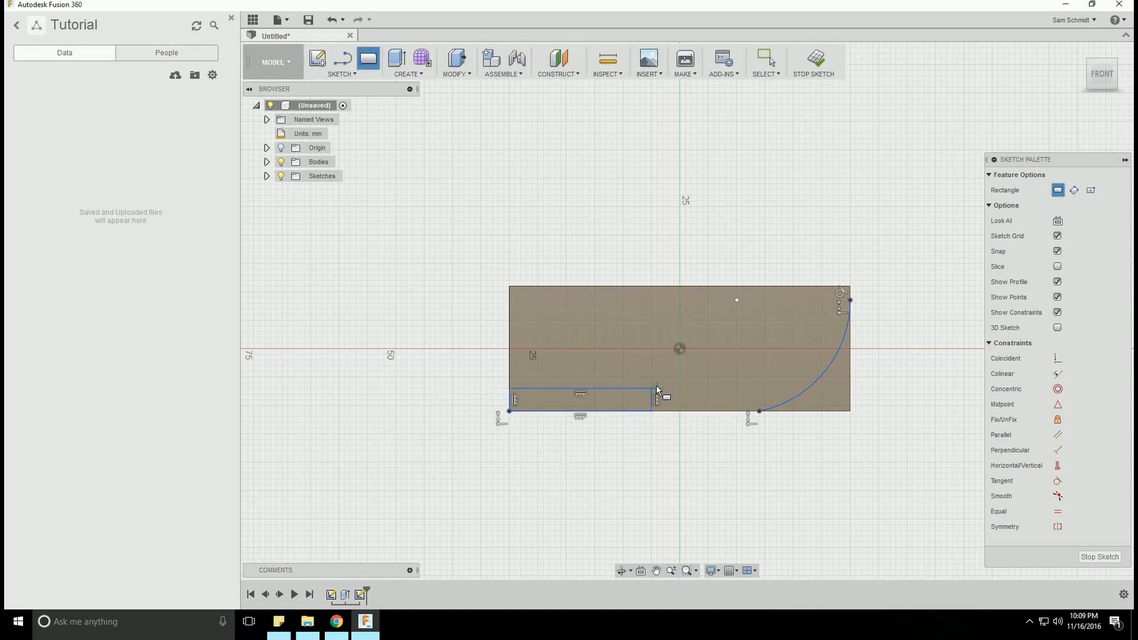
# Dimension the small rectangle's left edge and set its height to 3.5 mm
pyautogui.click(324, 72)
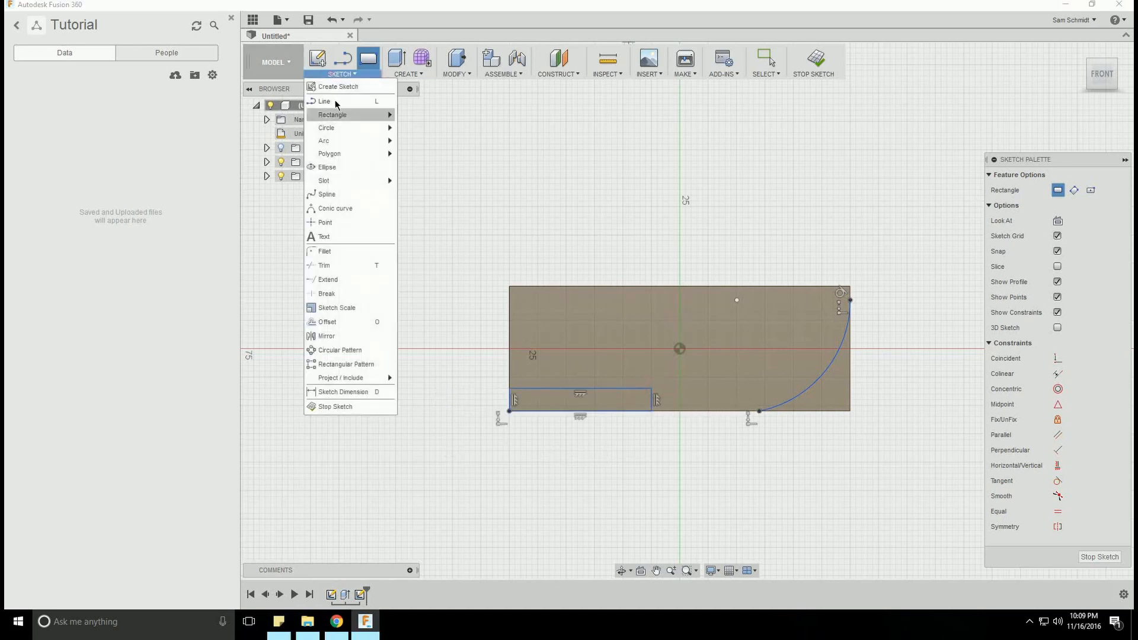
pyautogui.click(336, 395)
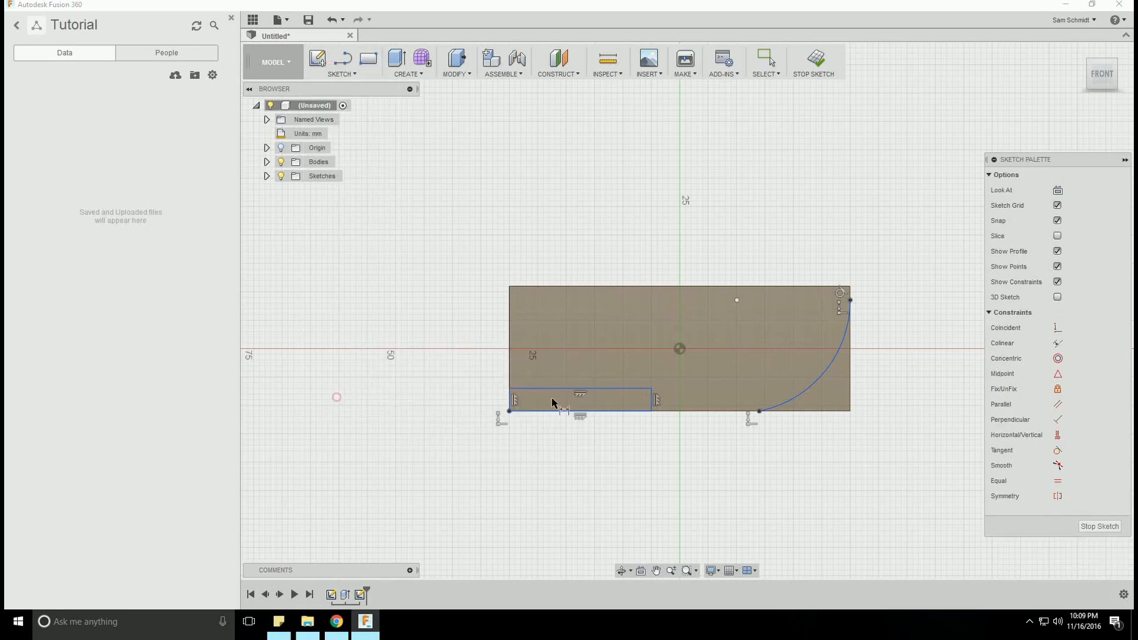
pyautogui.click(510, 400)
pyautogui.click(453, 396)
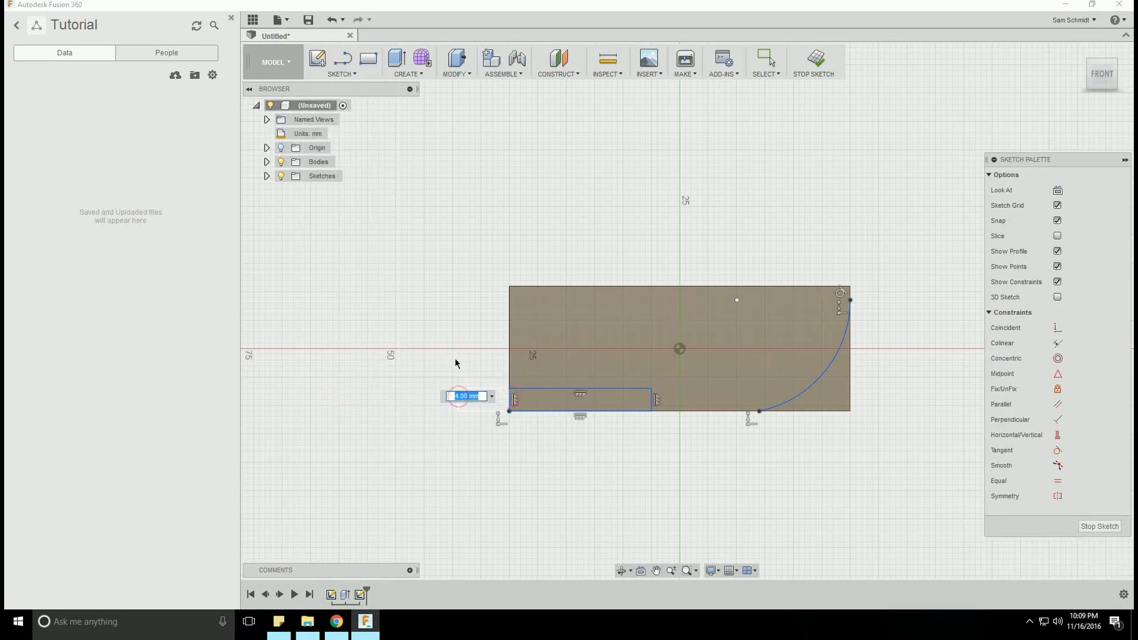
pyautogui.write('3.5')
pyautogui.press('Return')
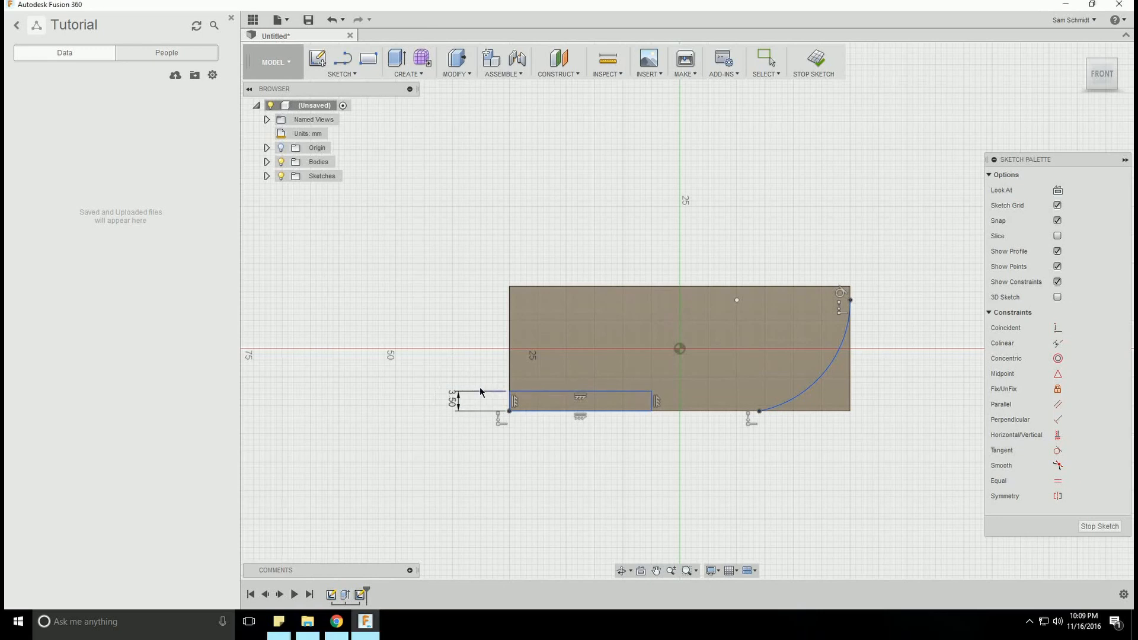
# Sketch a 3-point arc from the small rectangle's upper-right corner to the face's top edge, about 14 mm from the right corner
pyautogui.click(354, 73)
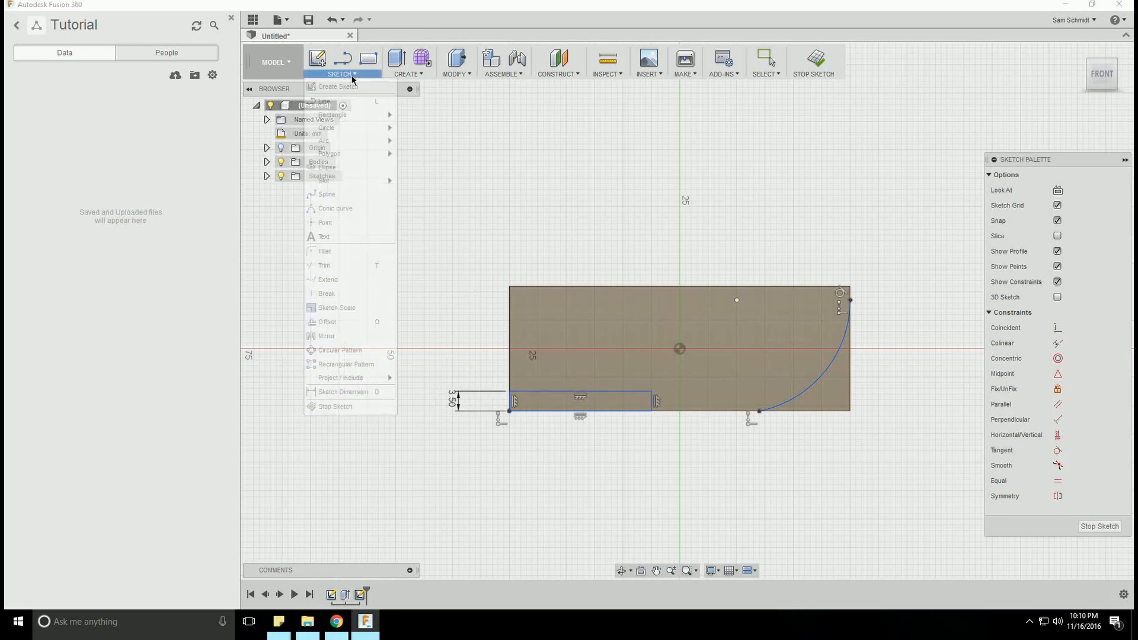
pyautogui.moveTo(380, 144)
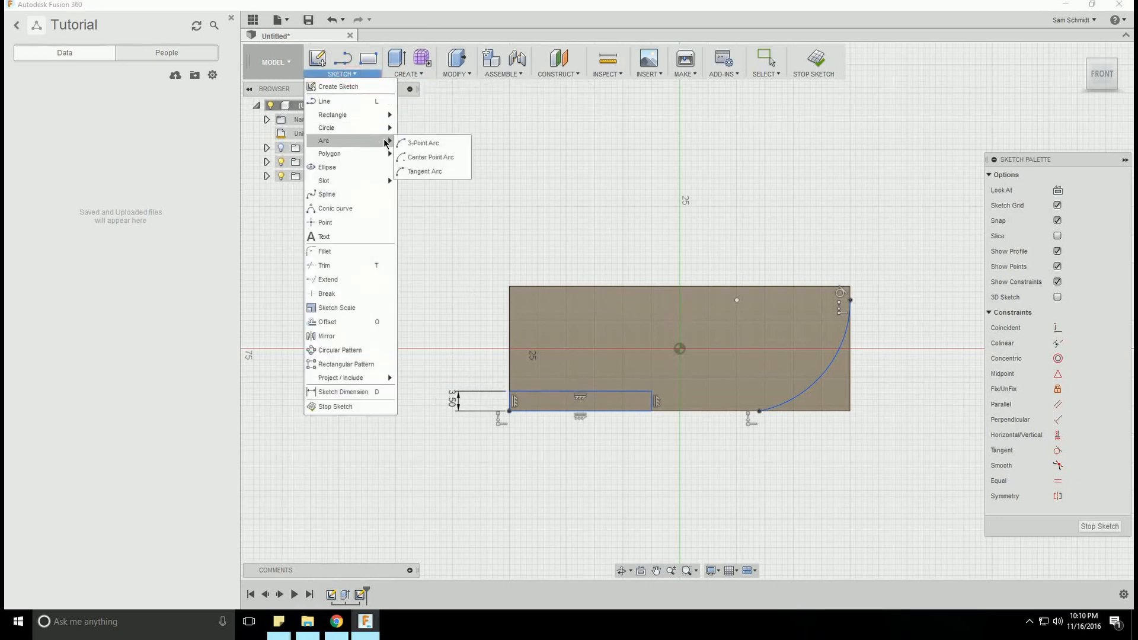
pyautogui.click(418, 146)
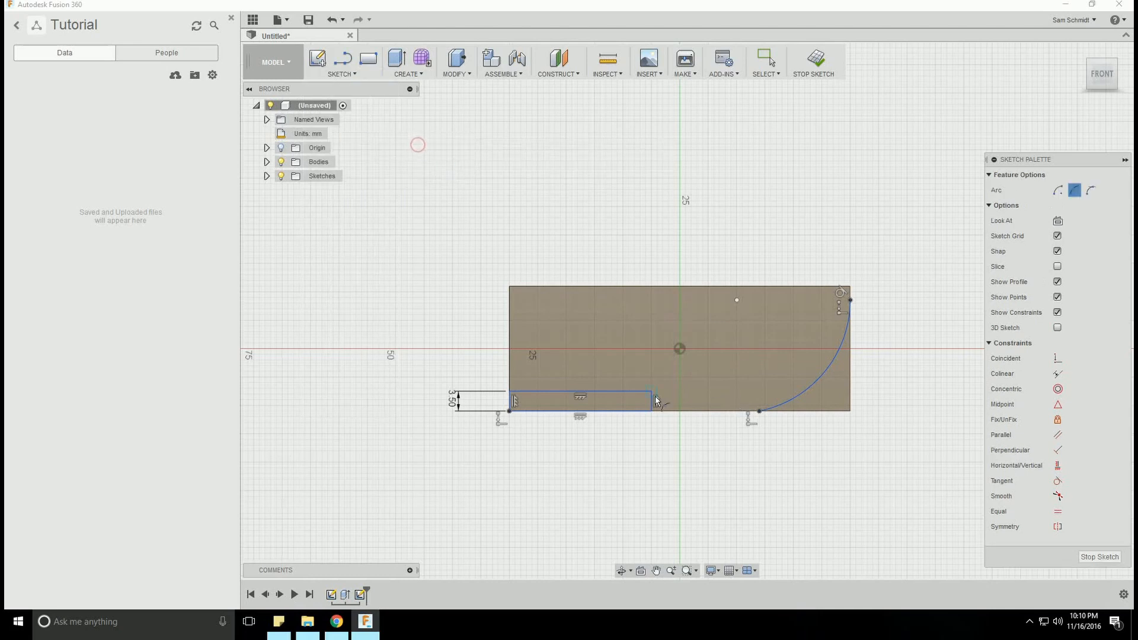
pyautogui.click(650, 389)
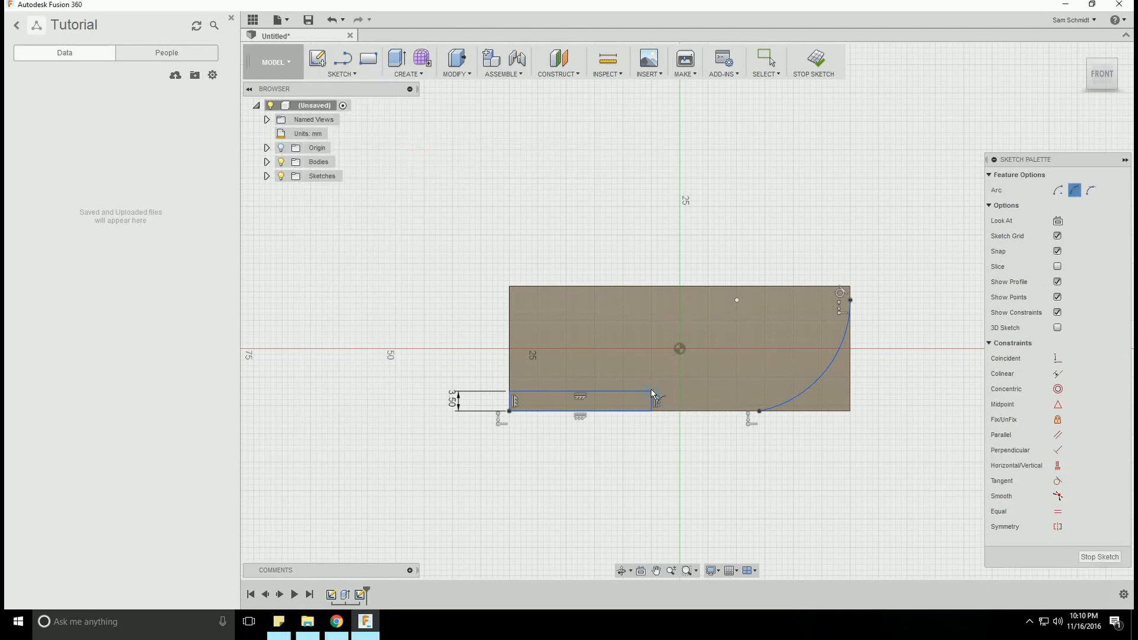
pyautogui.click(769, 287)
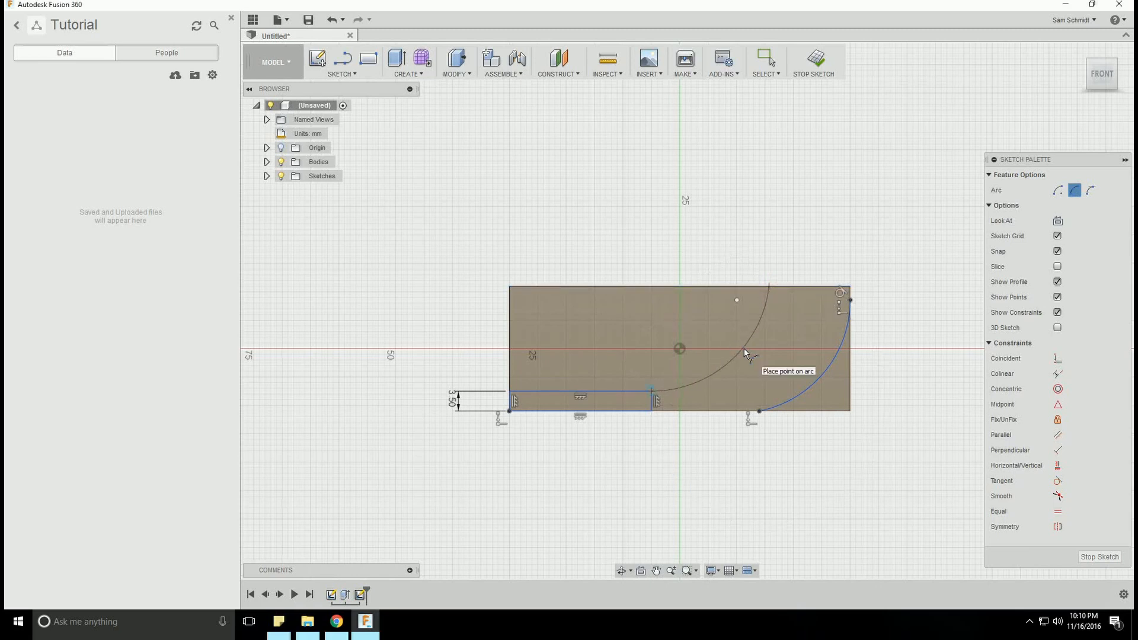
pyautogui.click(744, 347)
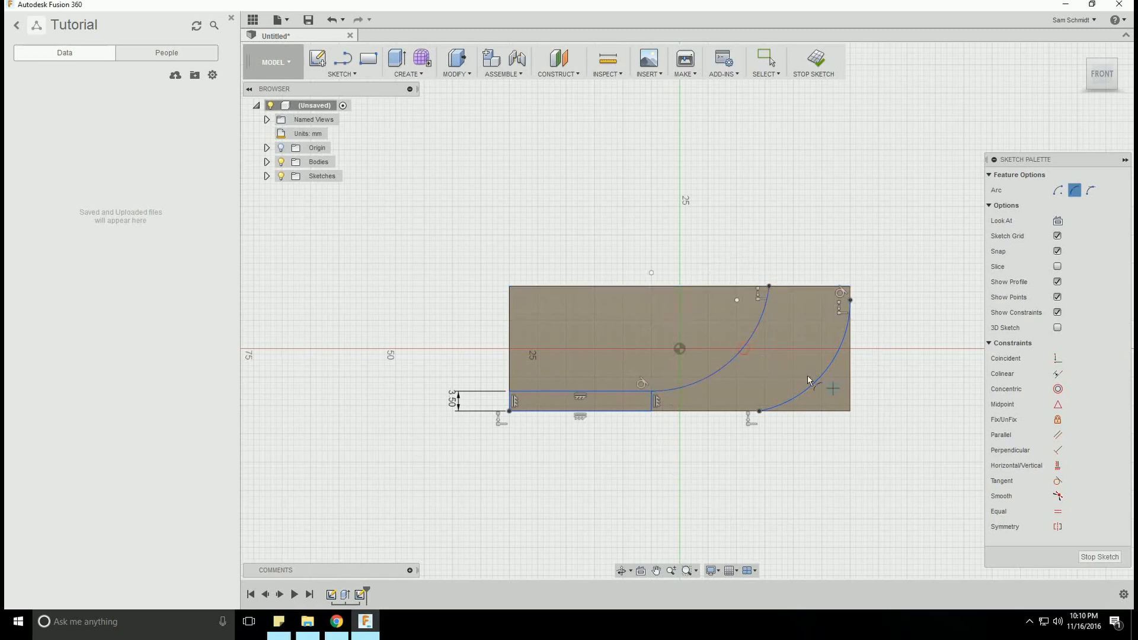
# Dimension the distance from the inner arc's upper end to the face's upper-right corner and set it to 20 mm
pyautogui.click(335, 75)
pyautogui.click(334, 390)
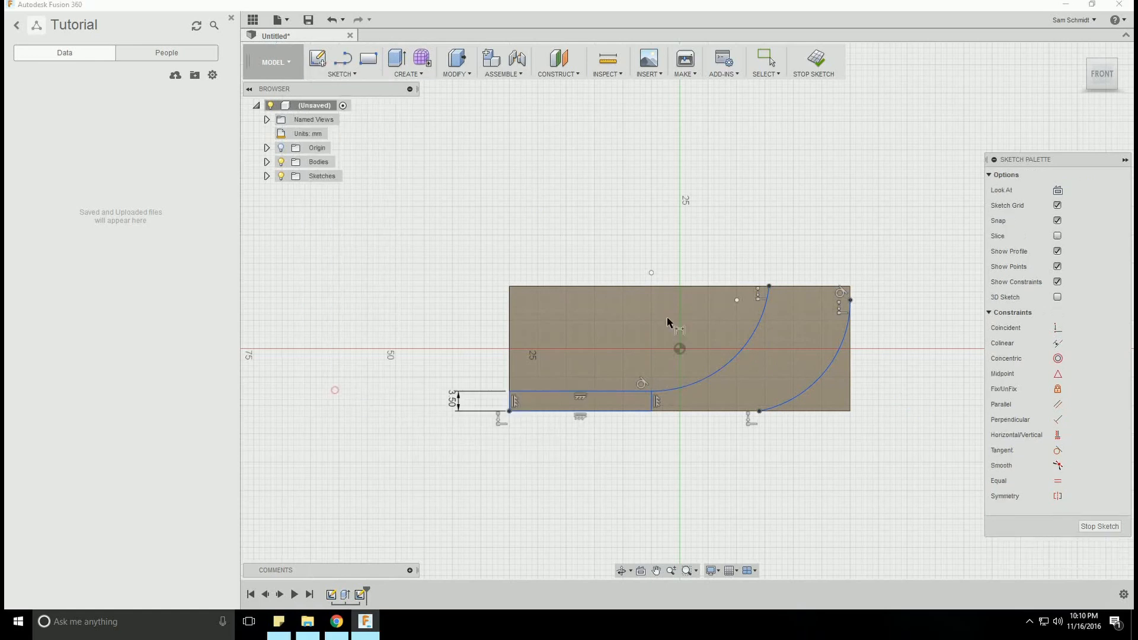
pyautogui.click(768, 288)
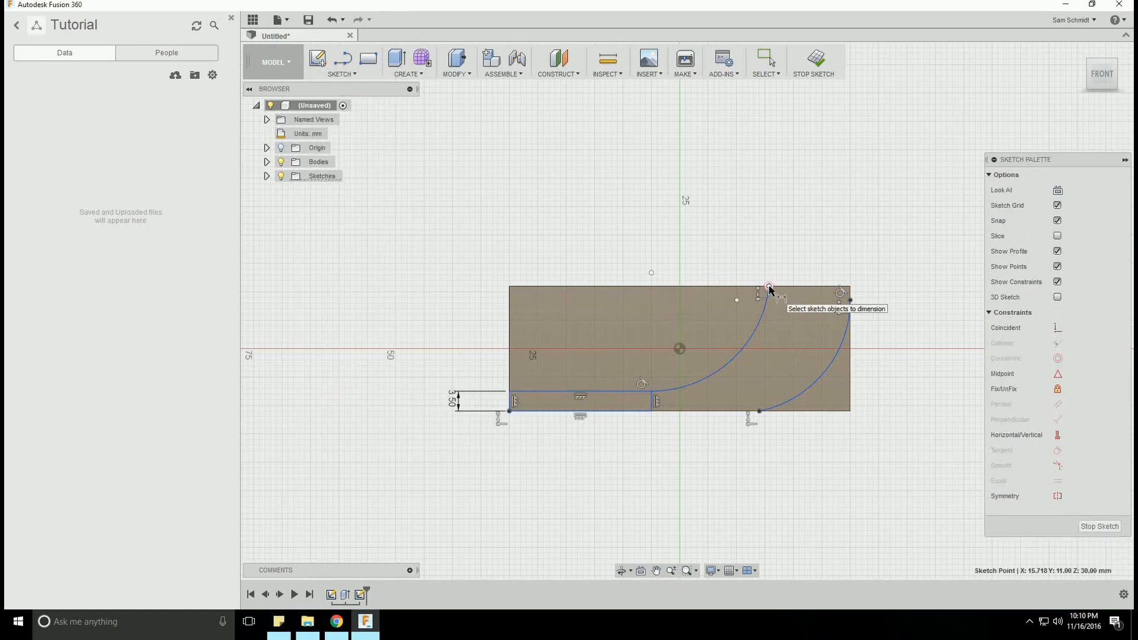
pyautogui.click(850, 287)
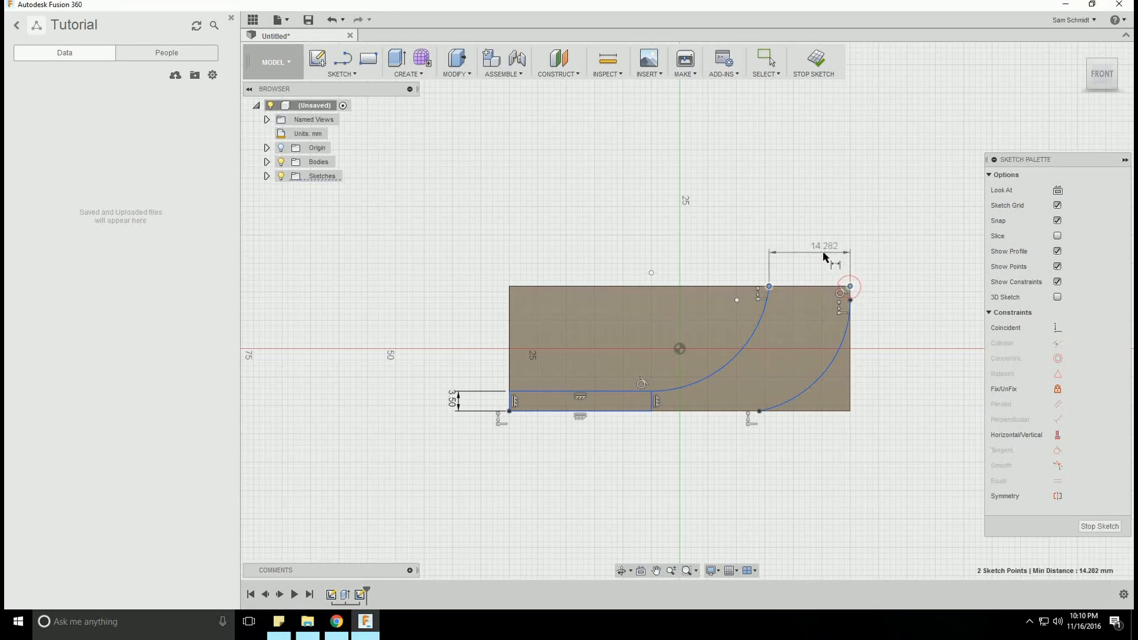
pyautogui.click(810, 250)
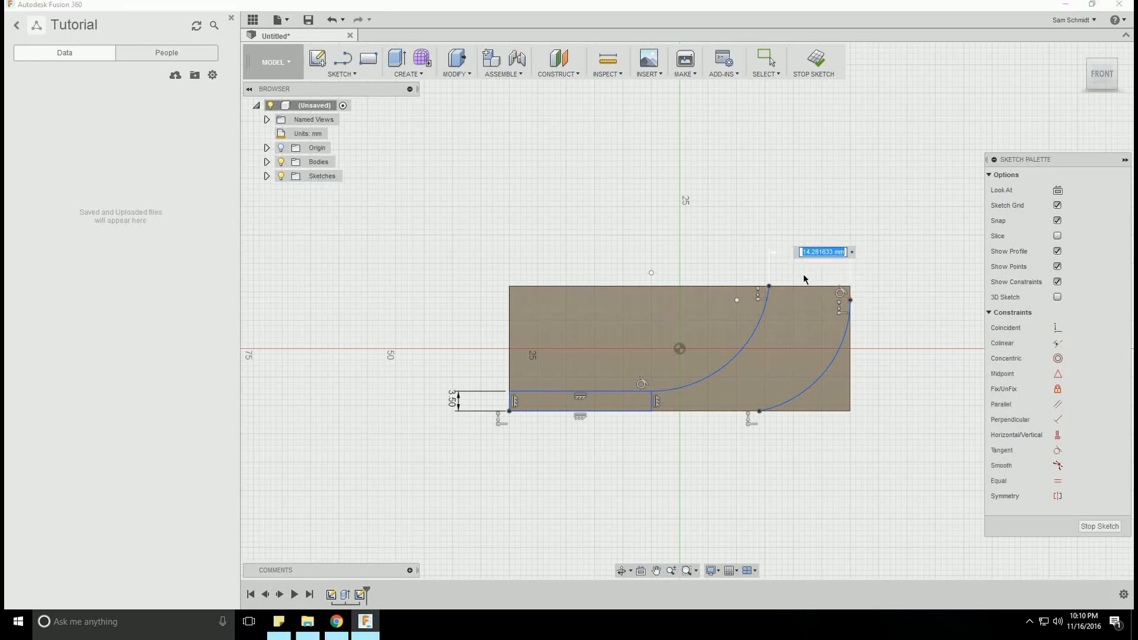
pyautogui.write('20')
pyautogui.press('Return')
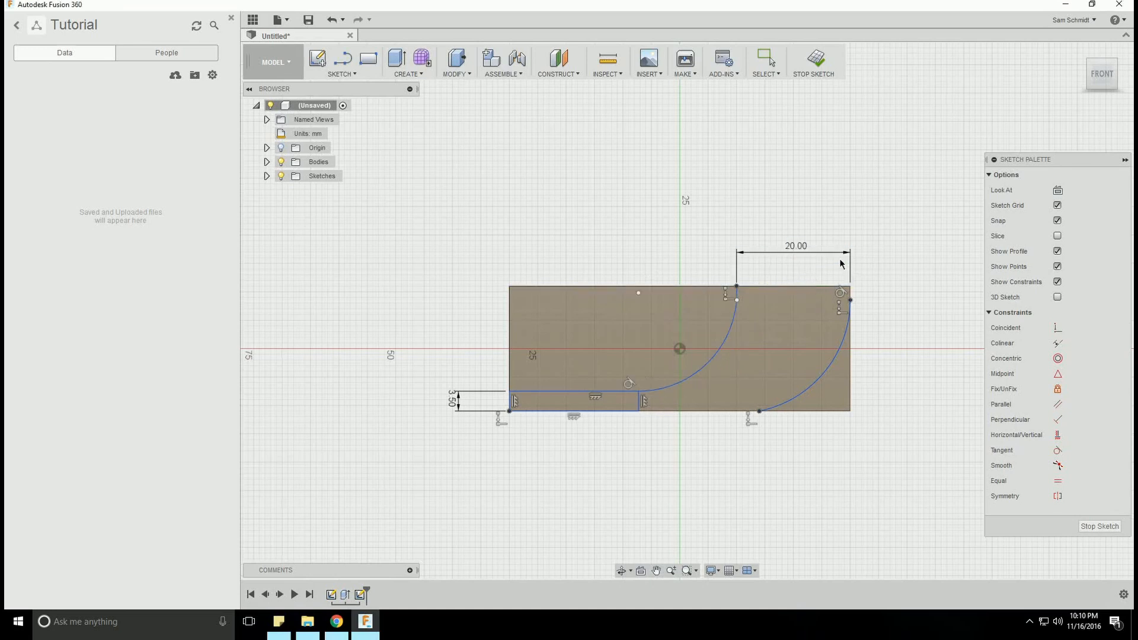
# Draw lines joining the outer arc's lower end to the small rectangle and the inner arc's upper end to the face's upper-right corner
pyautogui.click(341, 73)
pyautogui.click(349, 101)
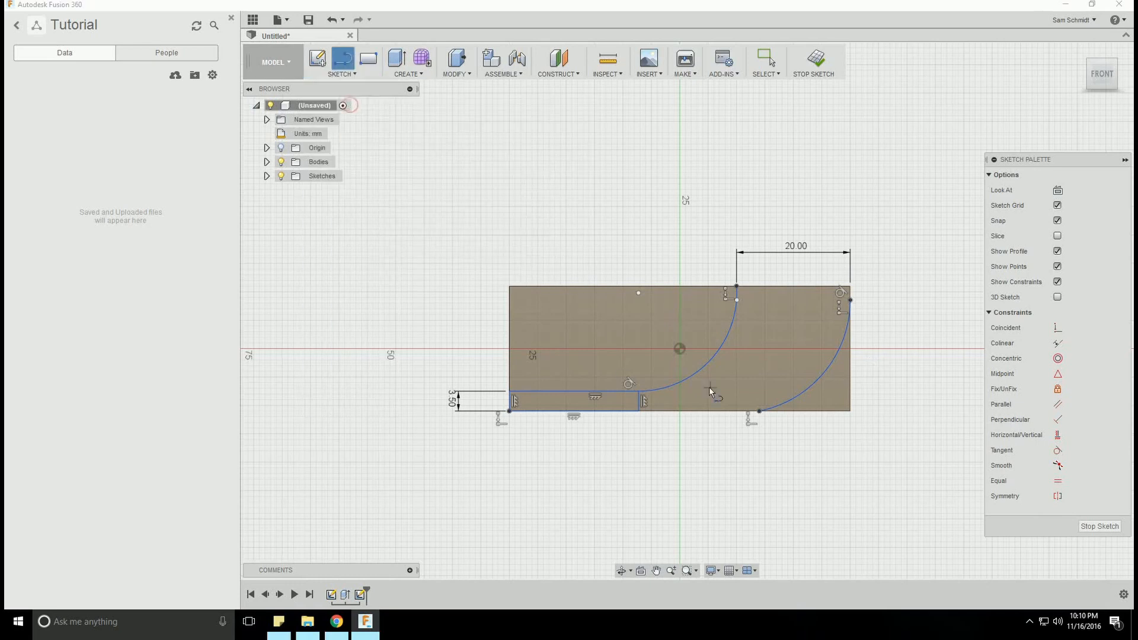
pyautogui.click(759, 410)
pyautogui.doubleClick(640, 410)
pyautogui.click(737, 287)
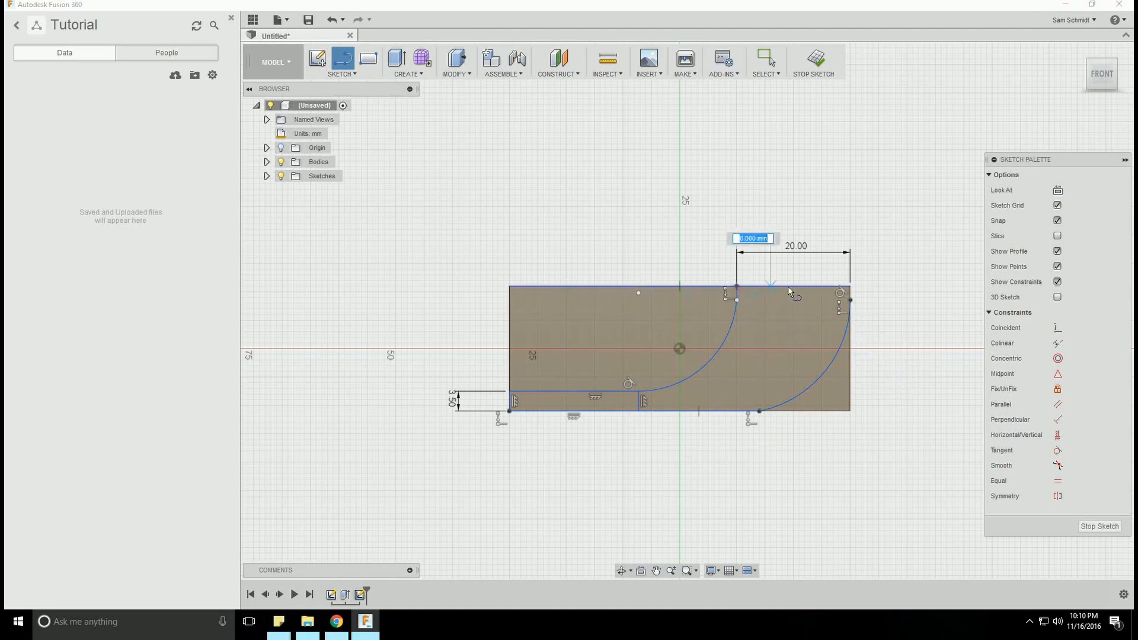
pyautogui.click(850, 287)
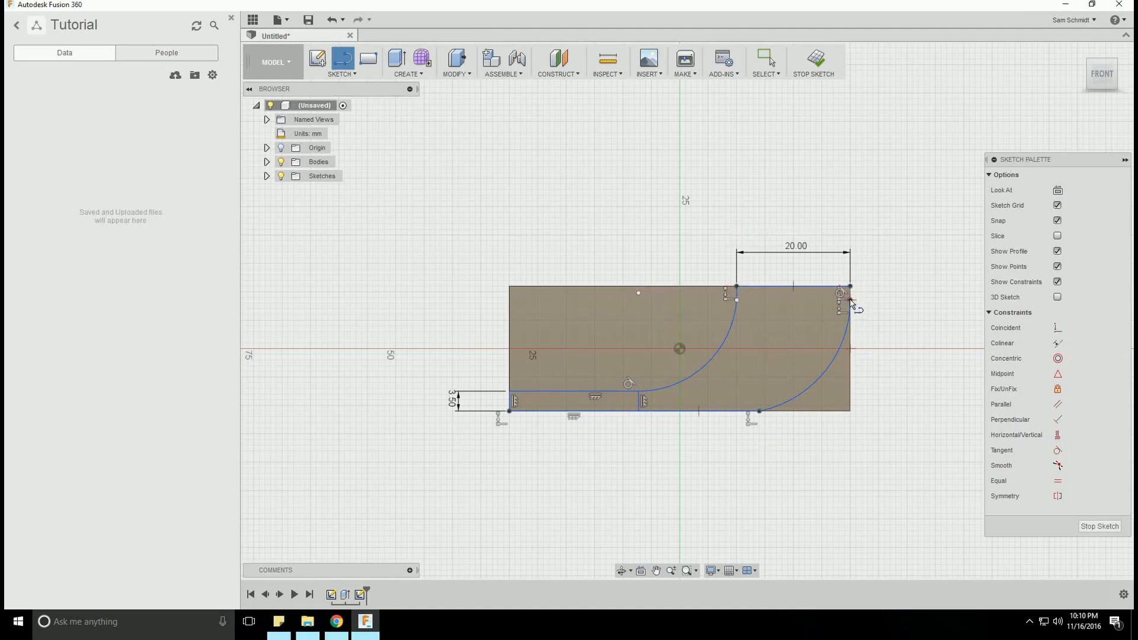
pyautogui.click(850, 300)
pyautogui.press('Escape')
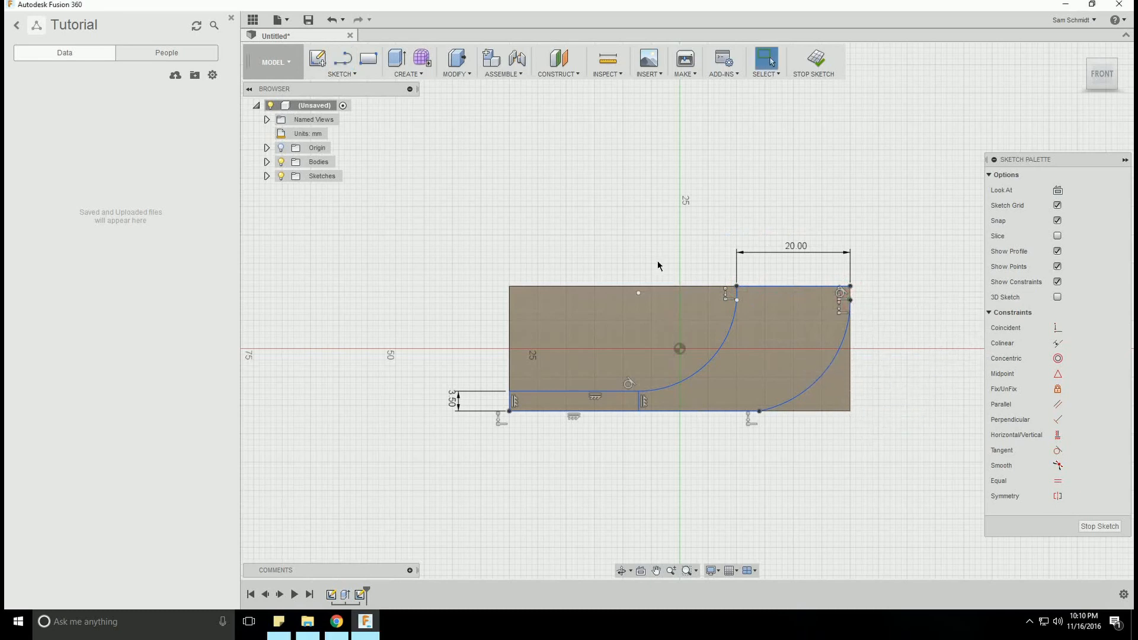
# Draw a short vertical line from the outer arc's upper end to the face's upper-right corner to close the profile
pyautogui.click(360, 75)
pyautogui.click(344, 106)
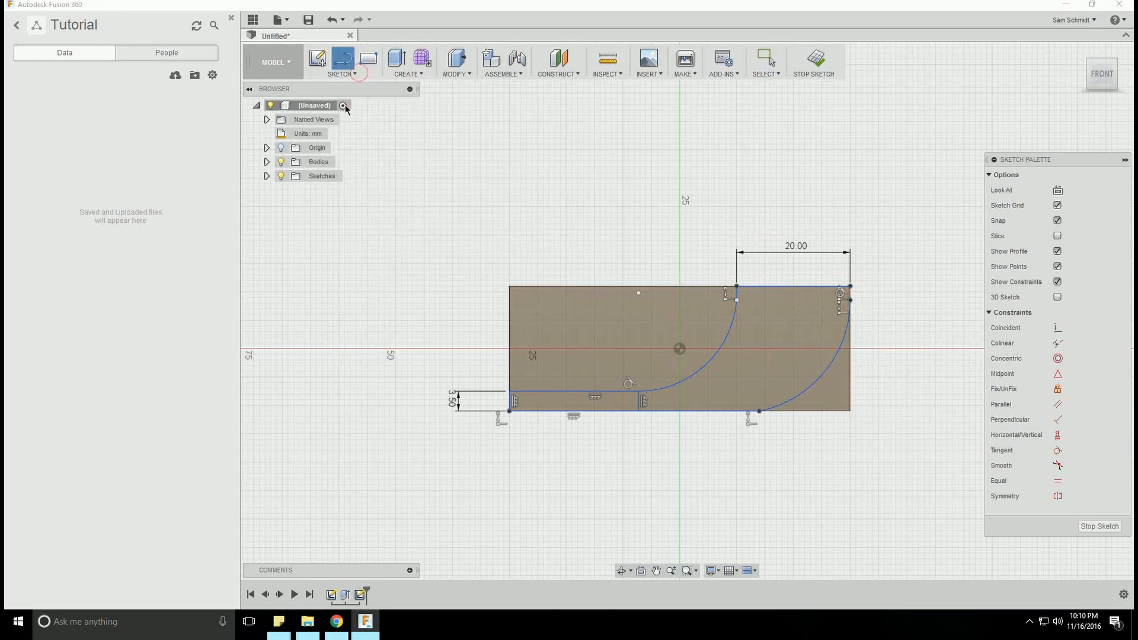
pyautogui.click(851, 301)
pyautogui.click(851, 288)
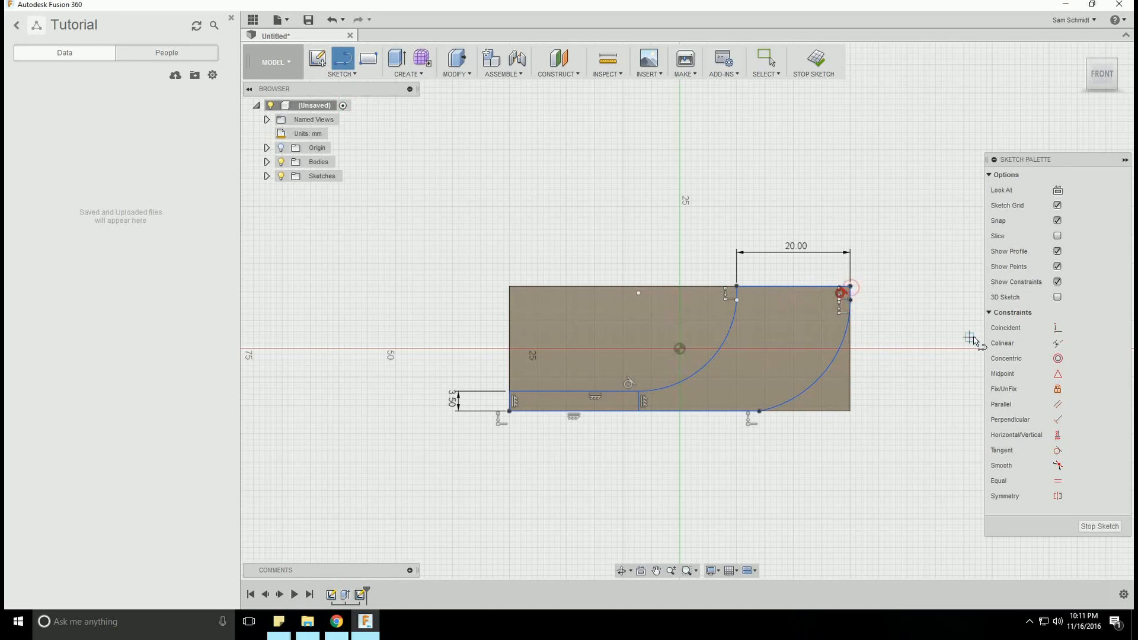
pyautogui.press('Escape')
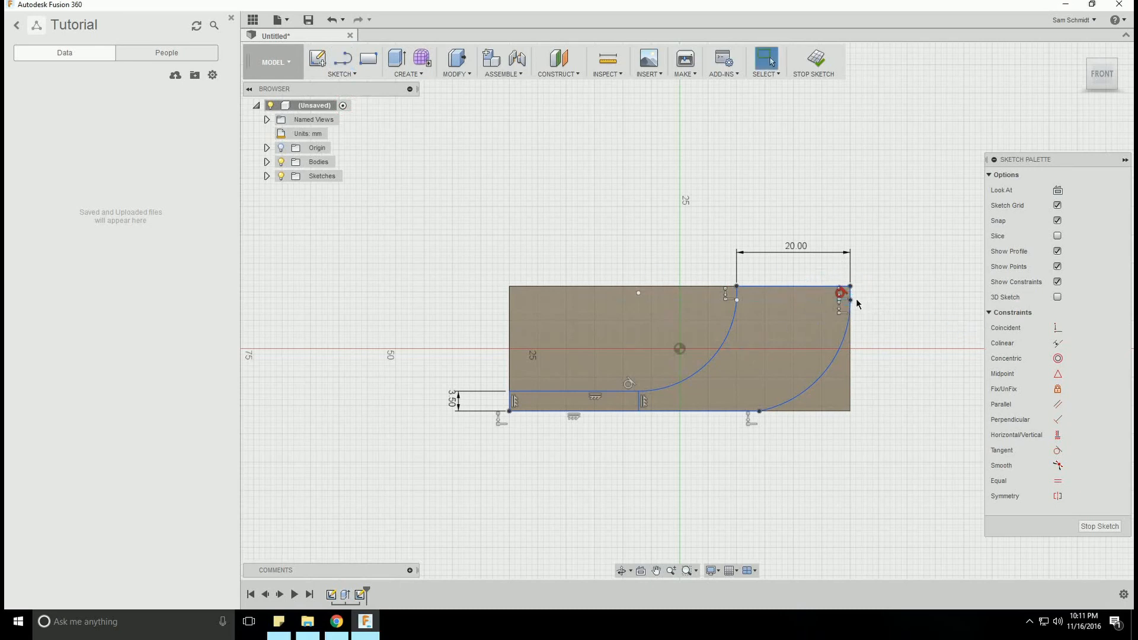
# Delete the tangent constraint at the outer arc's upper end
pyautogui.scroll(-3, 888, 285)
pyautogui.scroll(4, 909, 275)
pyautogui.scroll(5, 820, 325)
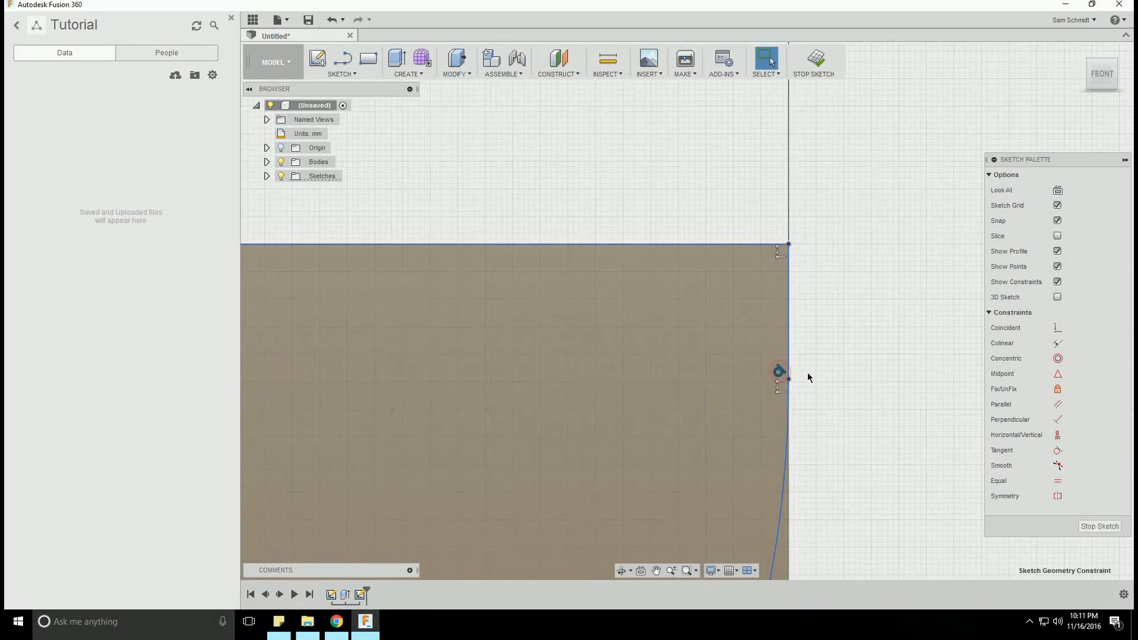
pyautogui.press('Delete')
pyautogui.scroll(3, 863, 336)
pyautogui.scroll(-7, 845, 284)
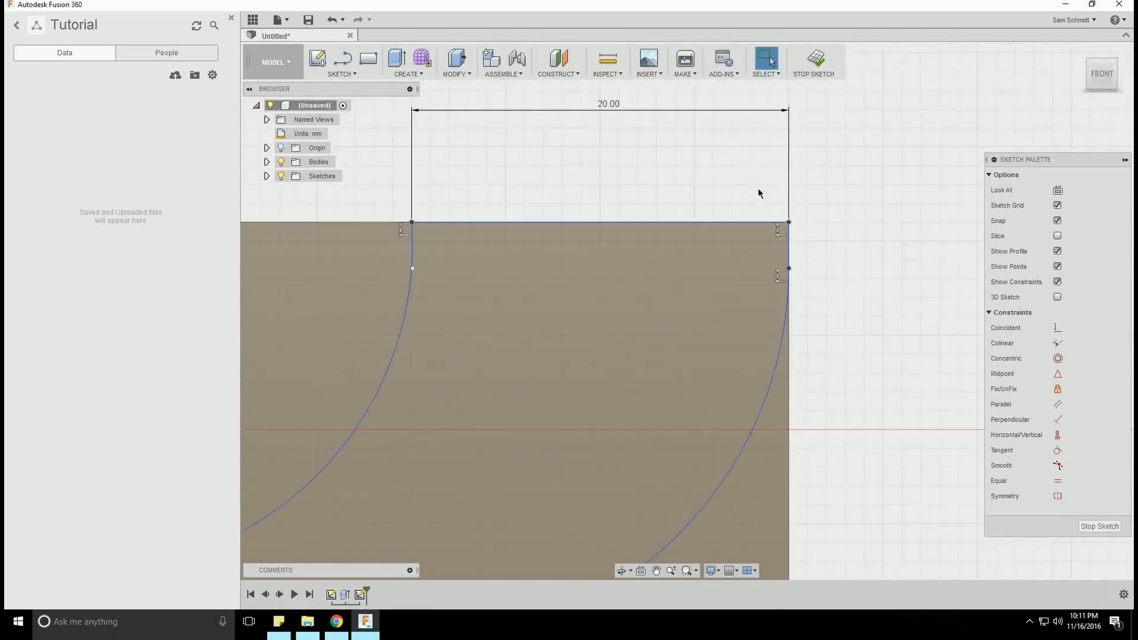
pyautogui.scroll(-5, 886, 190)
pyautogui.scroll(-3, 525, 165)
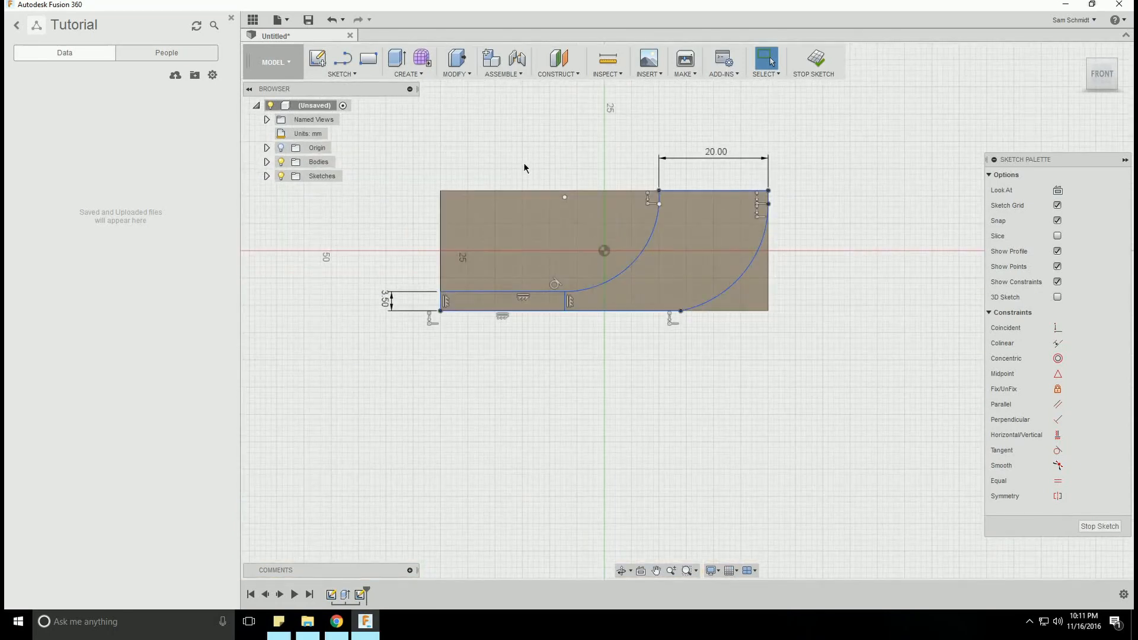
pyautogui.scroll(2, 578, 403)
pyautogui.scroll(-2, 728, 403)
pyautogui.scroll(1, 652, 168)
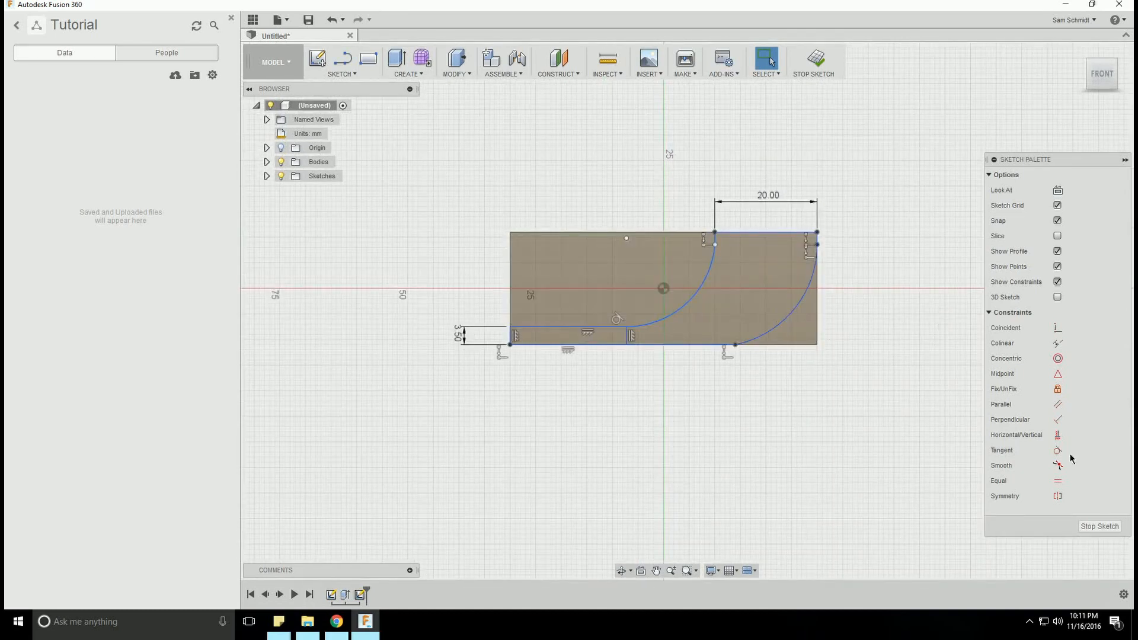
# Extrude the two face regions outside the curved channel profile as a Cut with extent All, flipped into the block
pyautogui.click(415, 73)
pyautogui.click(419, 87)
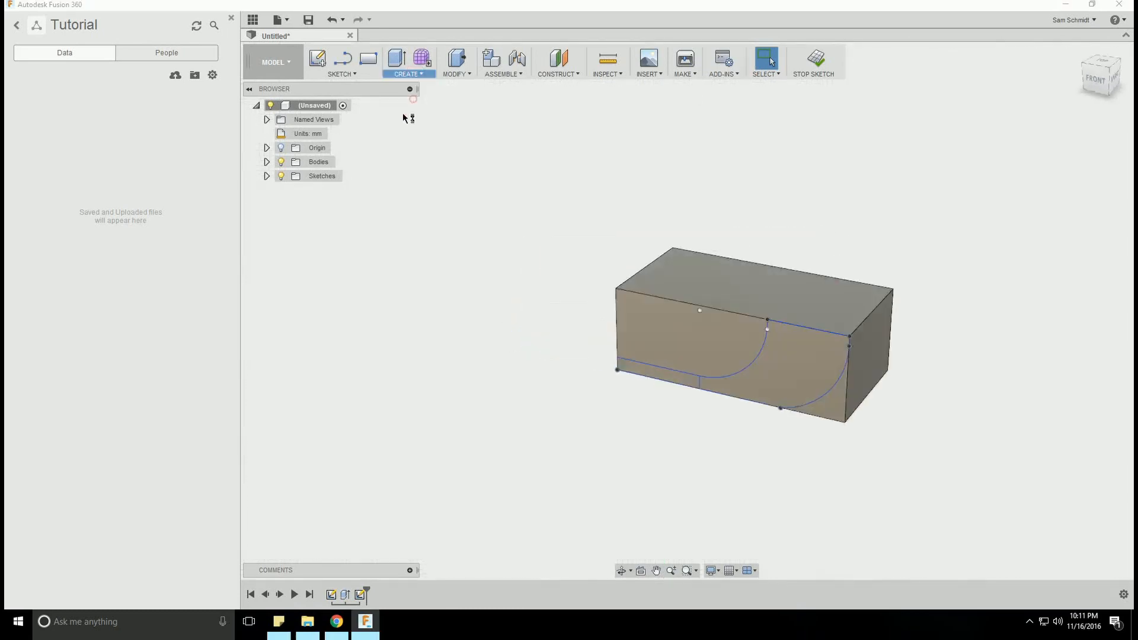
pyautogui.scroll(-3, 803, 499)
pyautogui.scroll(5, 837, 489)
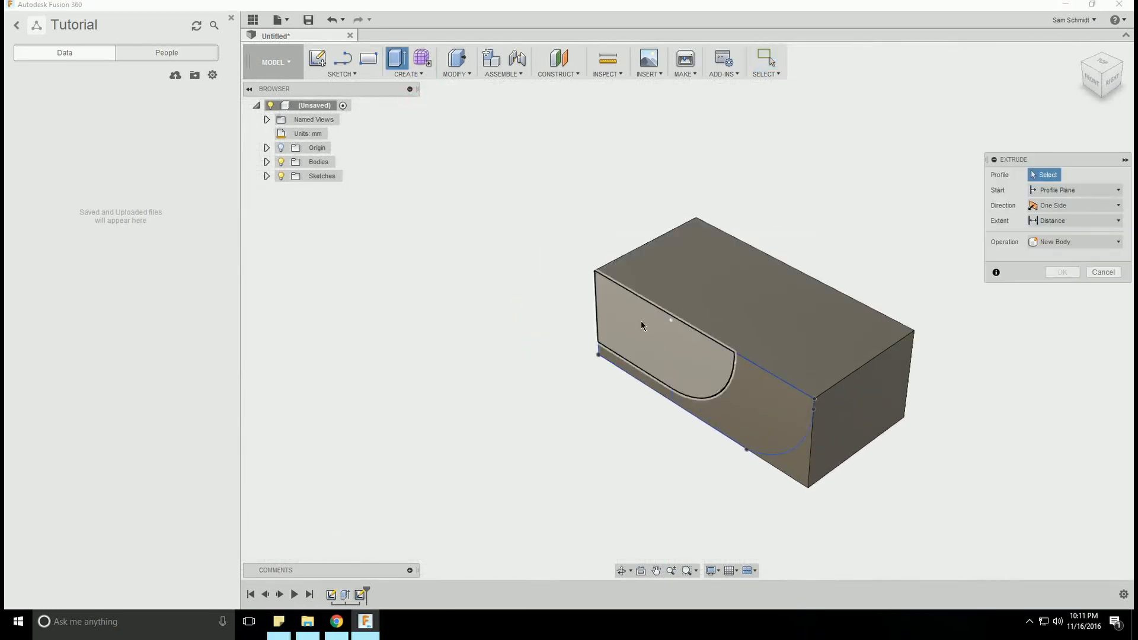
pyautogui.click(641, 325)
pyautogui.click(798, 465)
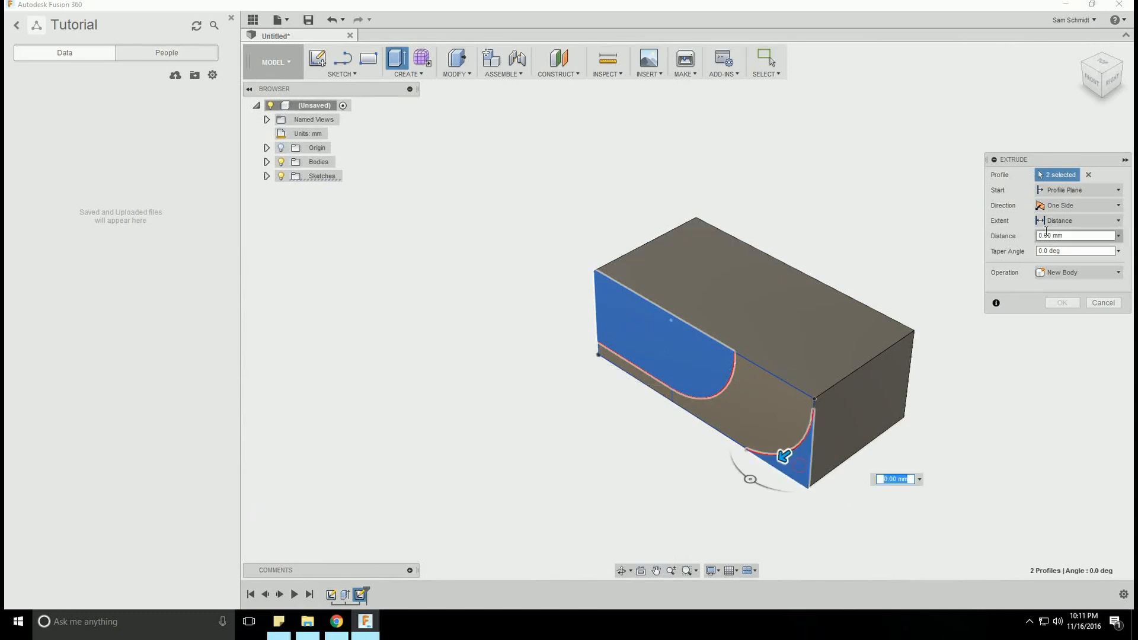
pyautogui.click(1098, 206)
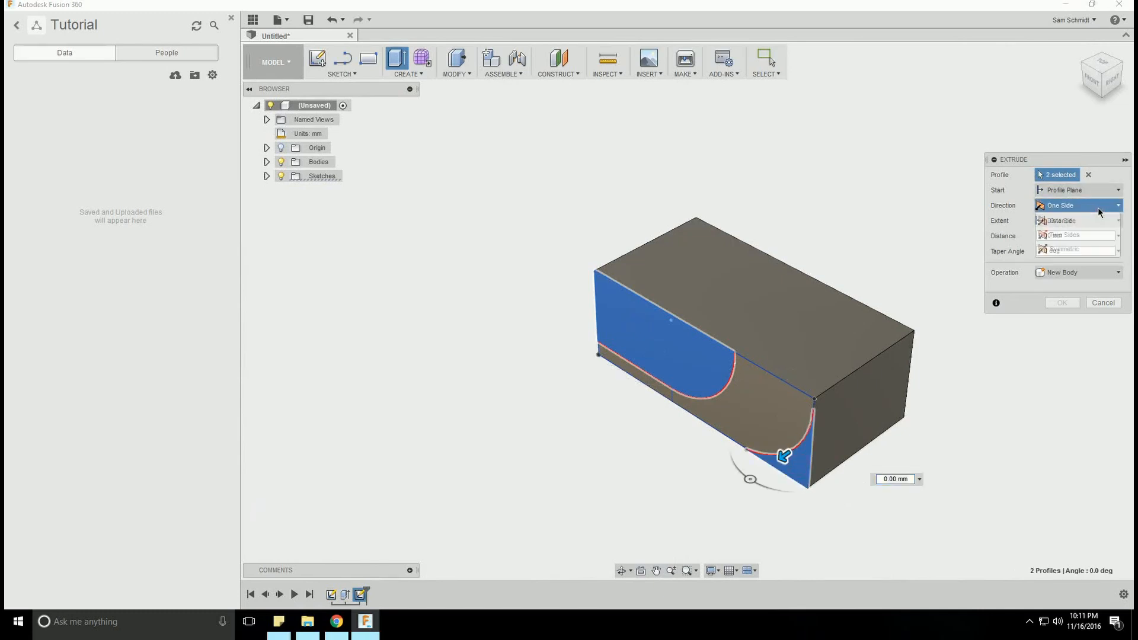
pyautogui.click(1064, 222)
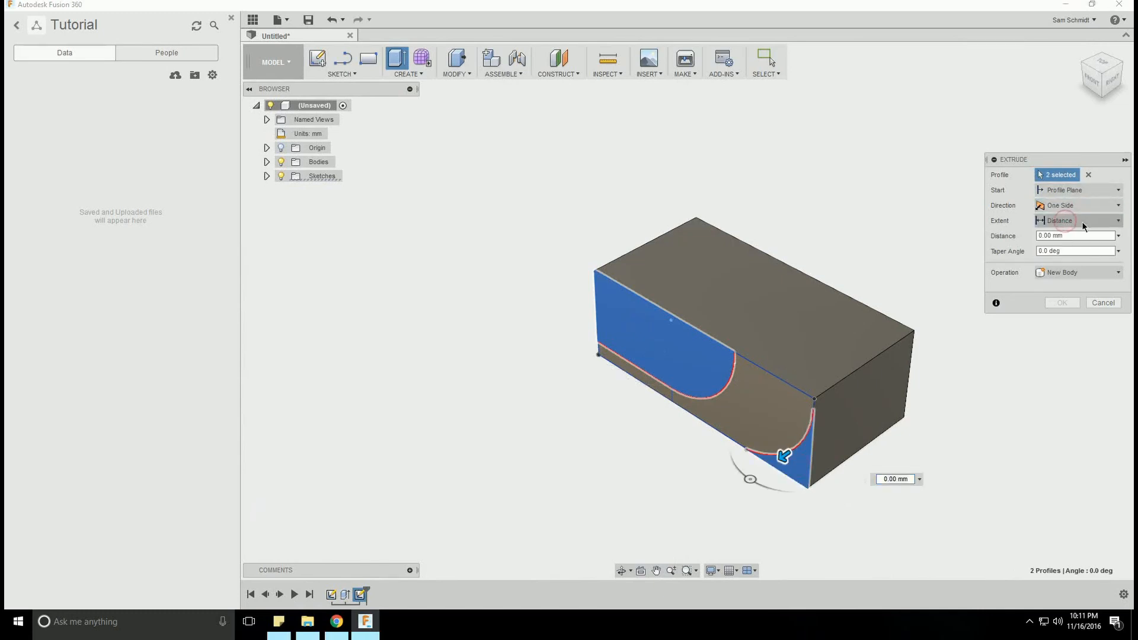
pyautogui.click(1082, 222)
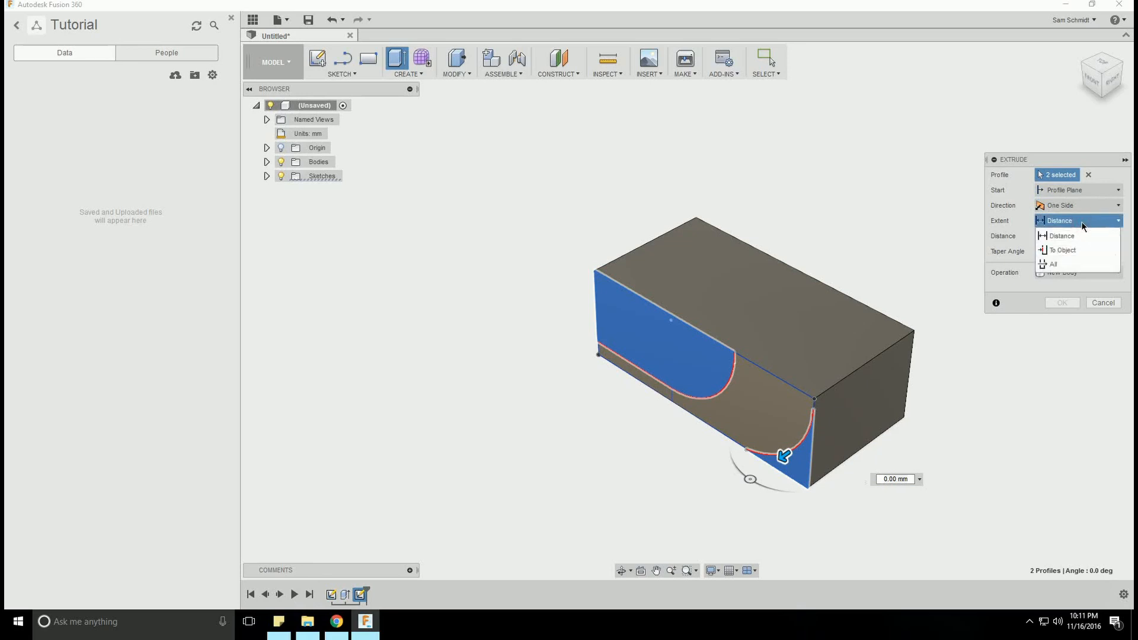
pyautogui.click(1057, 264)
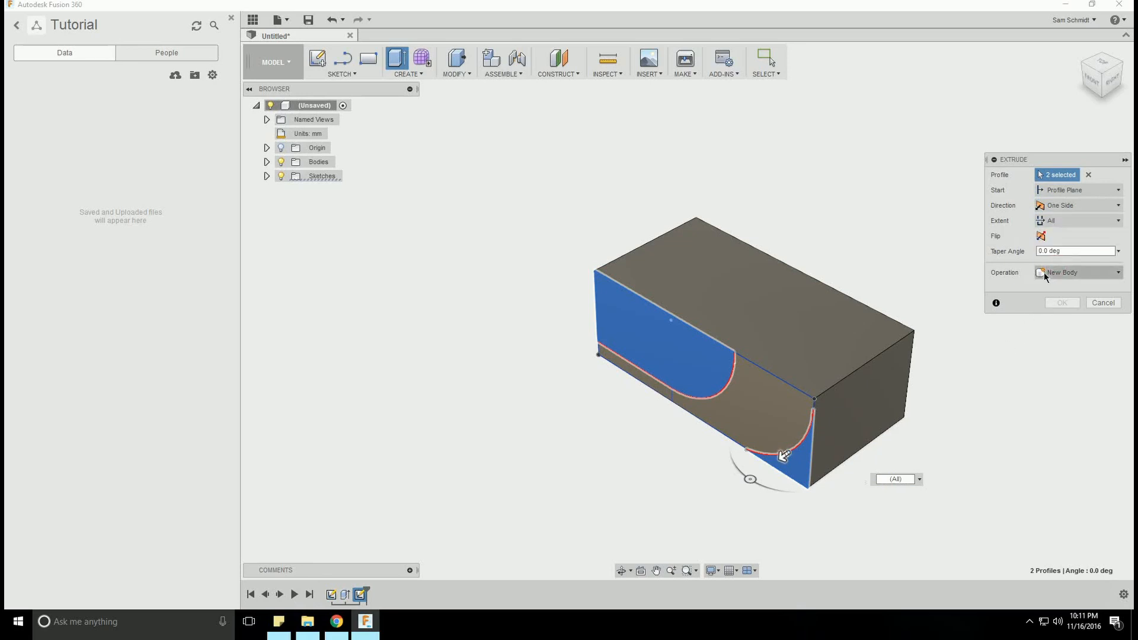
pyautogui.click(1057, 272)
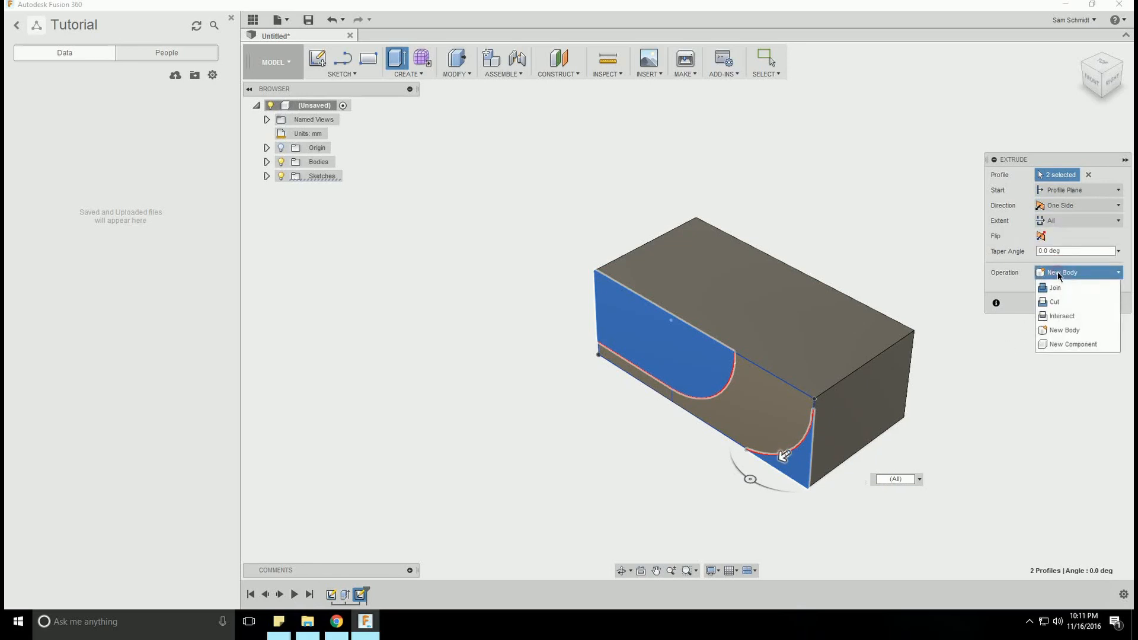
pyautogui.click(1058, 302)
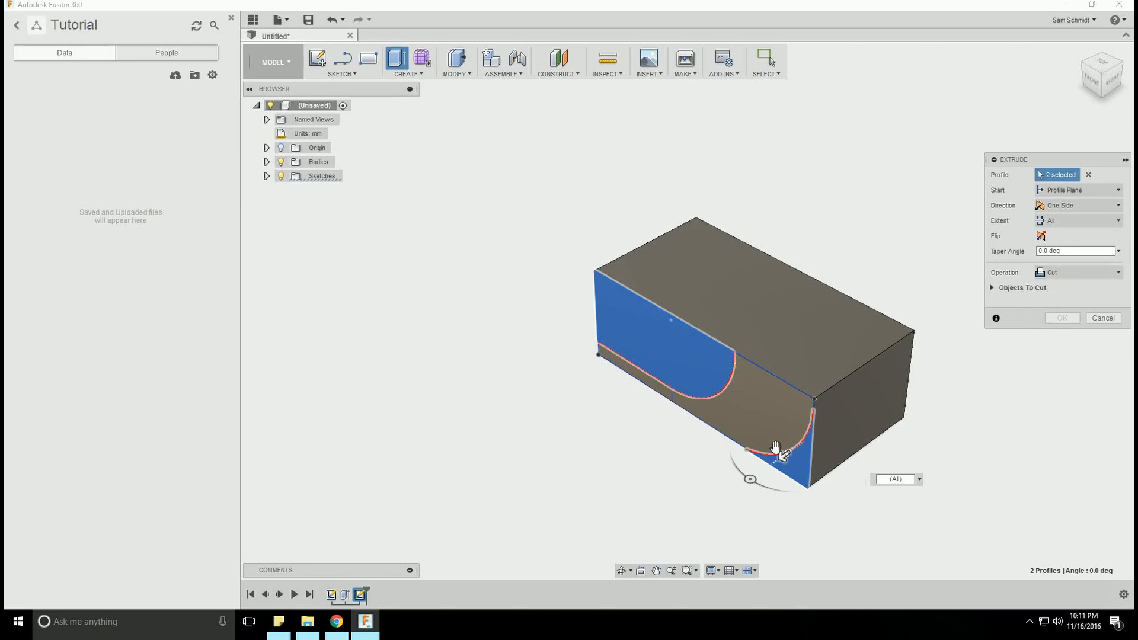
pyautogui.click(1041, 237)
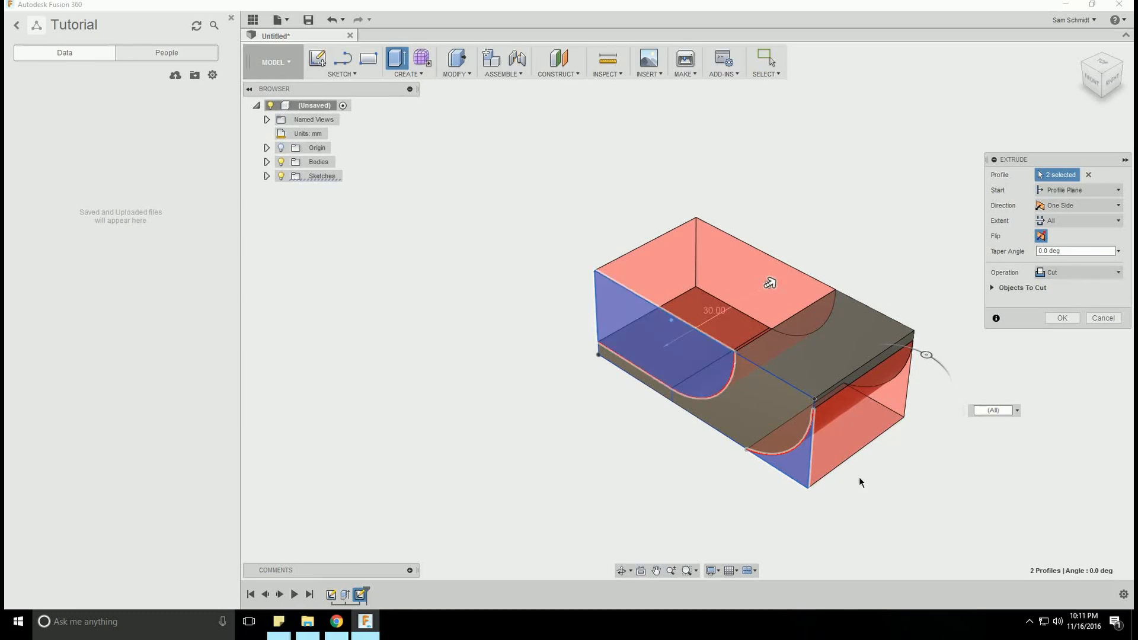
pyautogui.click(1062, 318)
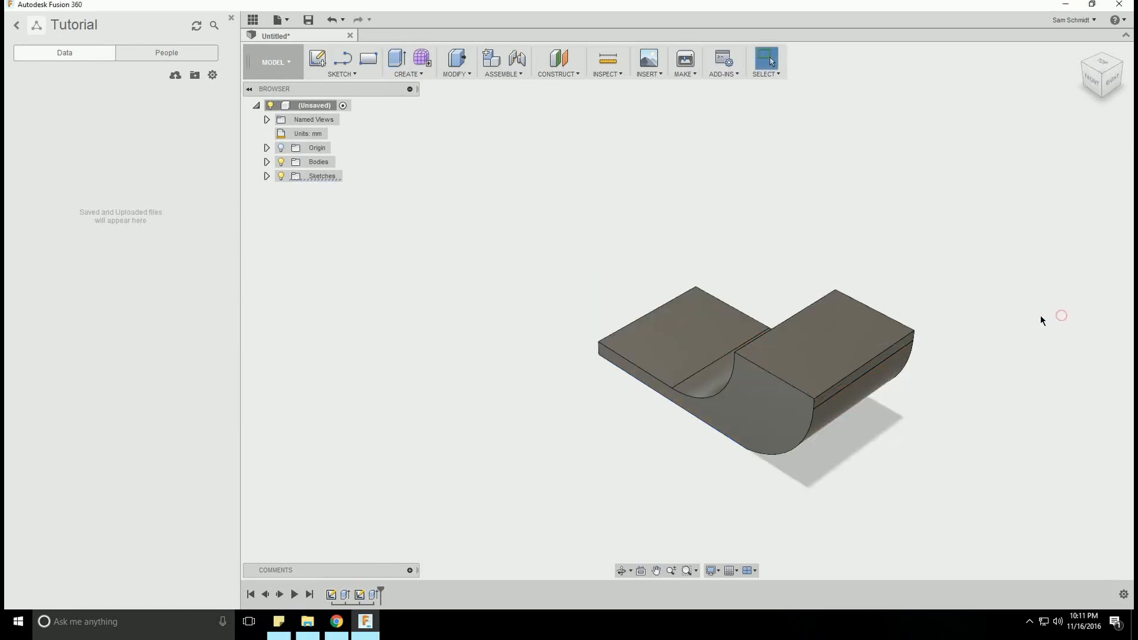
# Examine the cut channel body from several angles, including its underside and curved surfaces
pyautogui.scroll(-2, 503, 394)
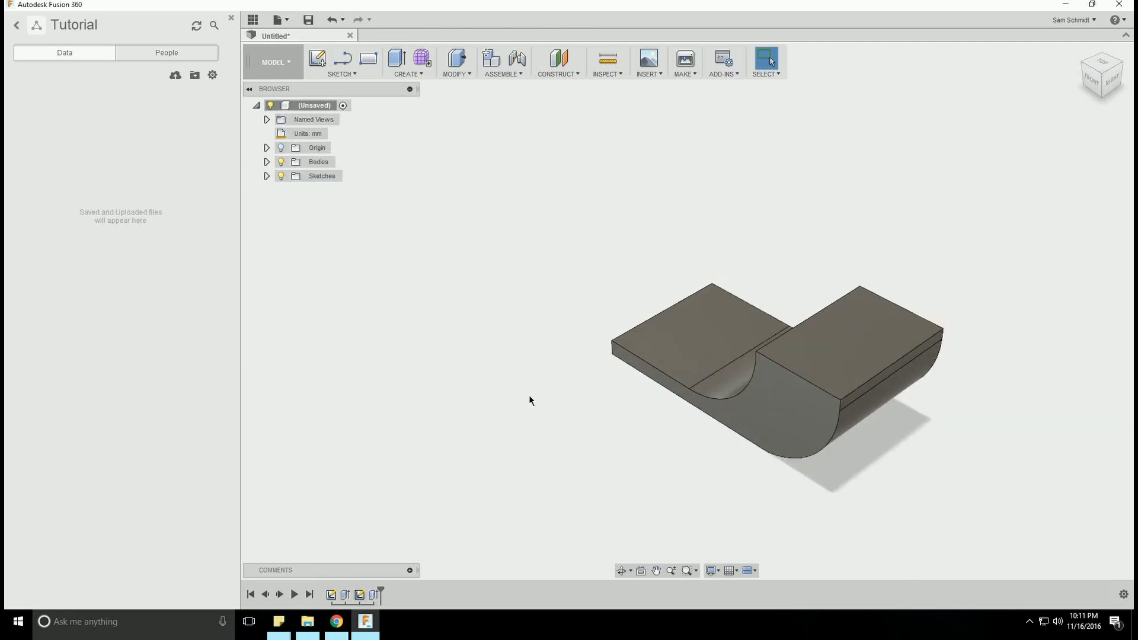
pyautogui.click(619, 571)
pyautogui.moveTo(705, 507); pyautogui.dragTo(702, 354)
pyautogui.scroll(3, 518, 312)
pyautogui.scroll(-4, 525, 313)
pyautogui.scroll(3, 923, 352)
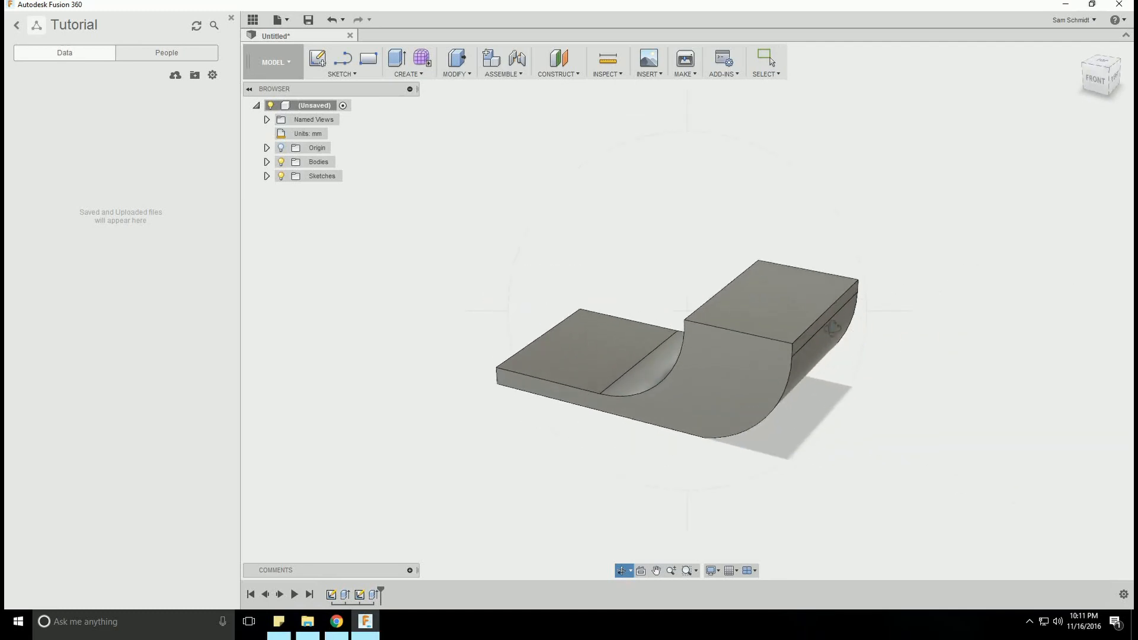
pyautogui.scroll(1, 709, 305)
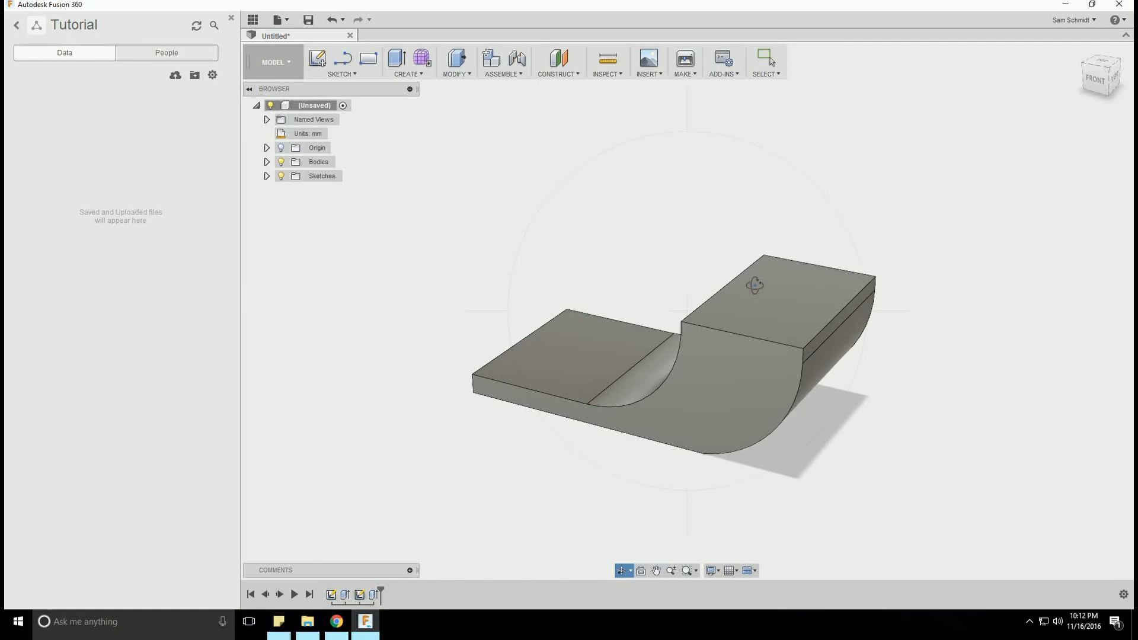
pyautogui.moveTo(659, 401); pyautogui.dragTo(771, 366)
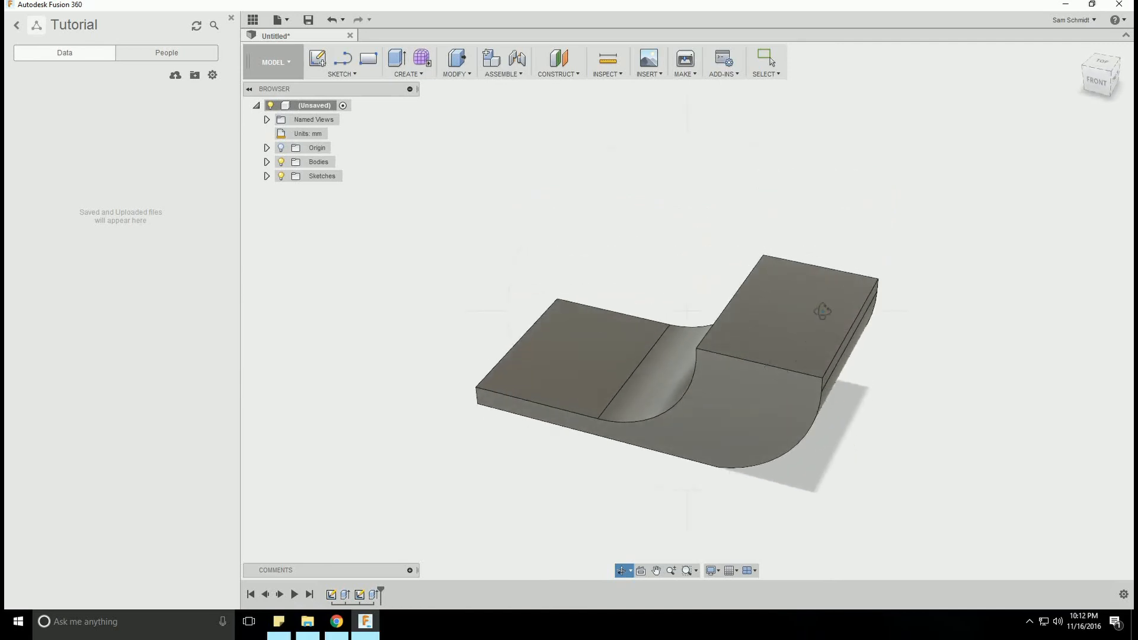
pyautogui.moveTo(822, 311)
pyautogui.mouseDown()
pyautogui.moveTo(839, 339)
pyautogui.moveTo(846, 292)
pyautogui.moveTo(830, 285)
pyautogui.moveTo(840, 231)
pyautogui.moveTo(820, 311)
pyautogui.mouseUp()
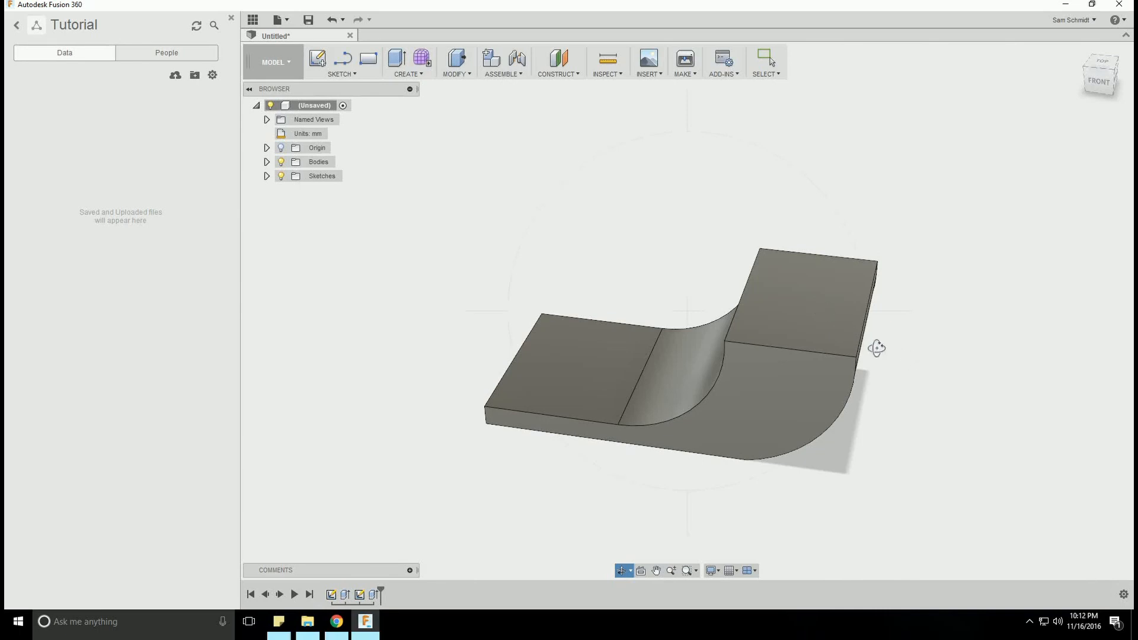
pyautogui.click(334, 74)
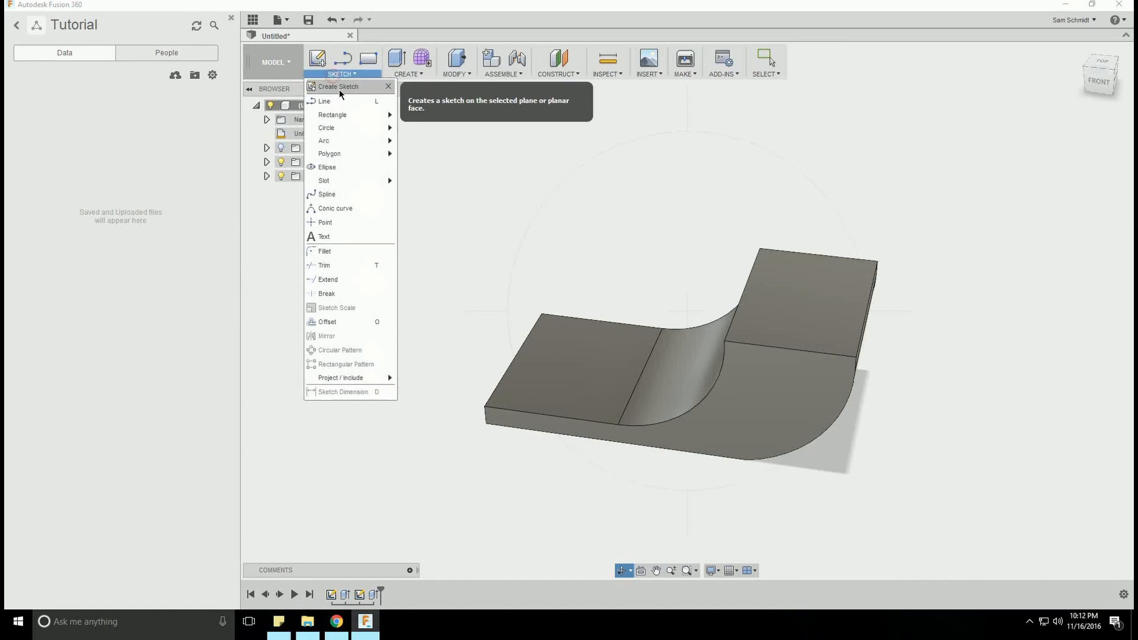
pyautogui.click(339, 89)
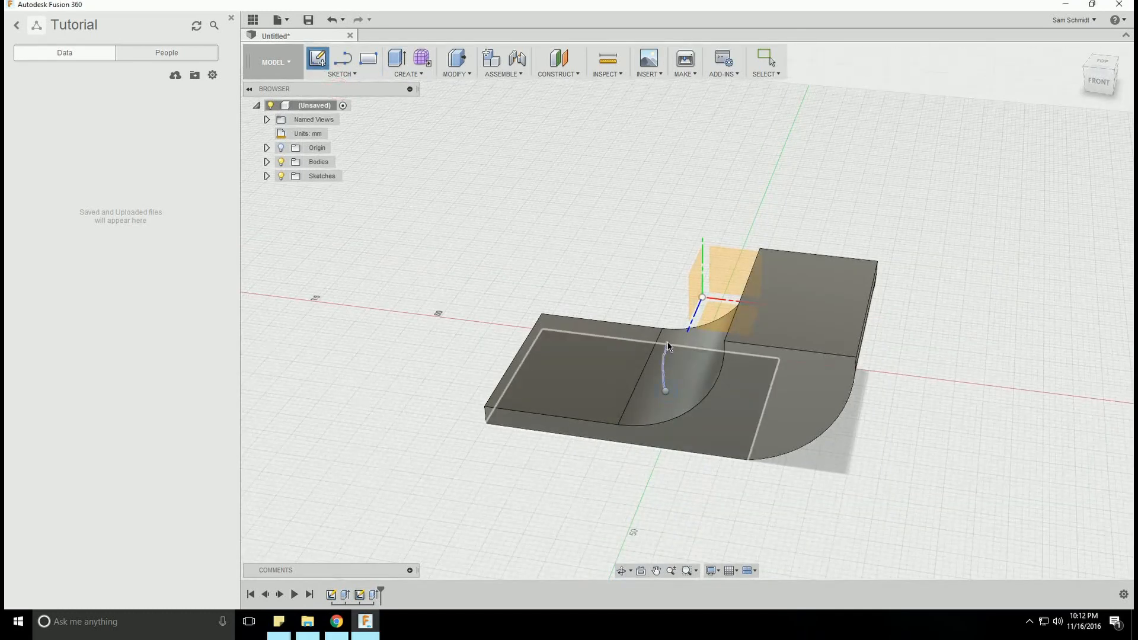
pyautogui.press('Escape')
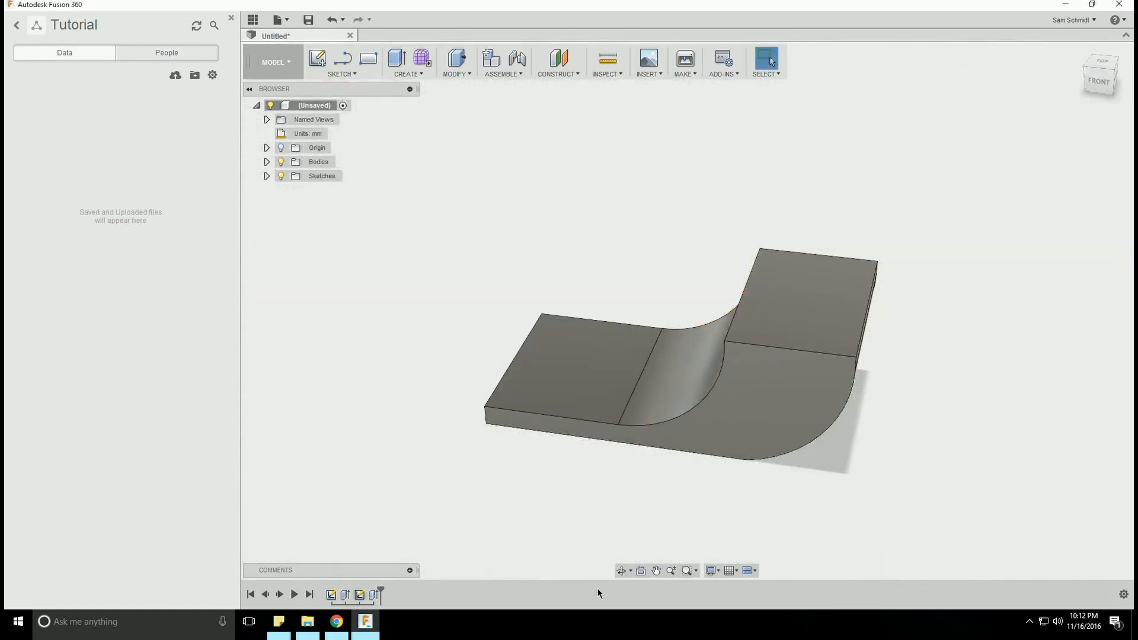
# Create a new sketch on the flat bottom face of the channel body
pyautogui.click(623, 570)
pyautogui.moveTo(711, 421); pyautogui.dragTo(709, 423)
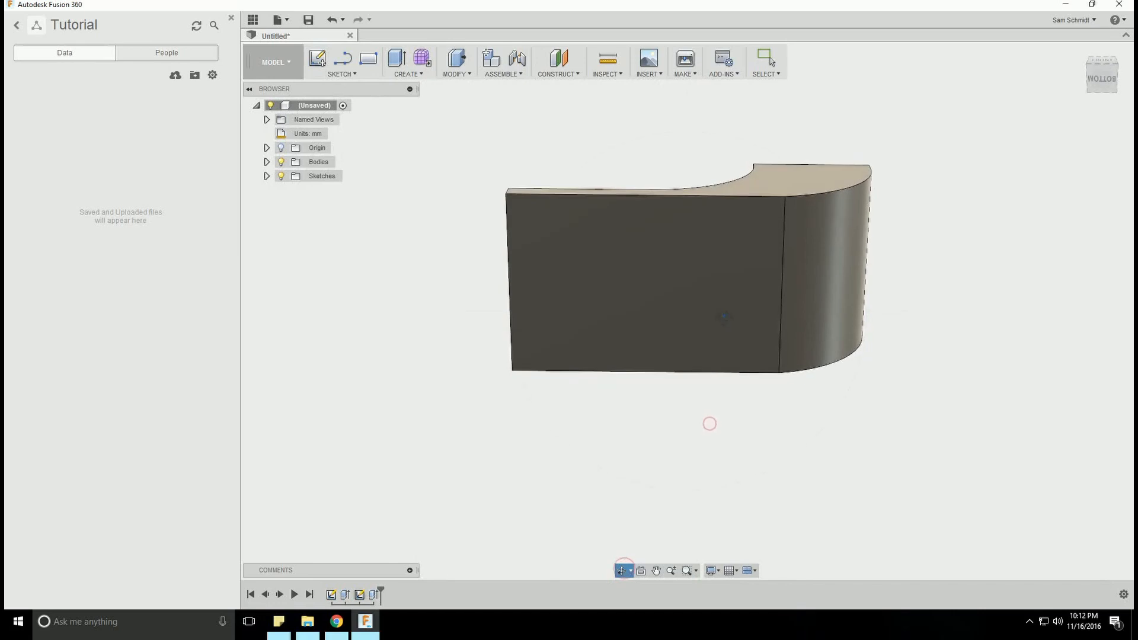
pyautogui.click(344, 72)
pyautogui.click(329, 88)
pyautogui.click(622, 258)
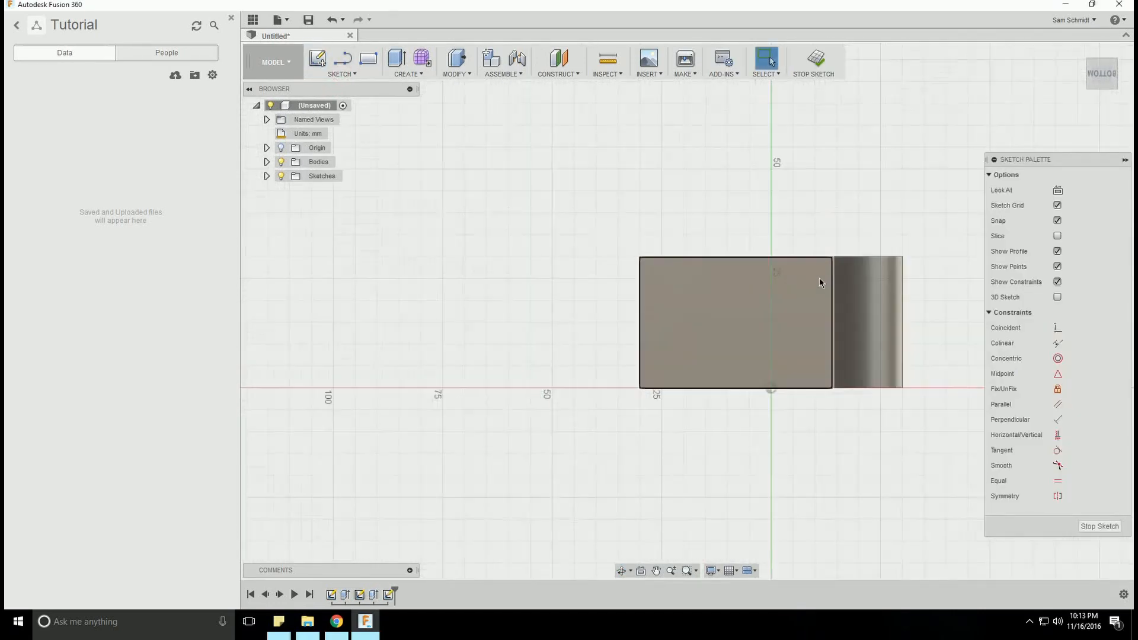
# Draw a three-point arc across the bottom face's upper-left corner, from the left edge to the upper edge
pyautogui.click(345, 70)
pyautogui.moveTo(390, 142)
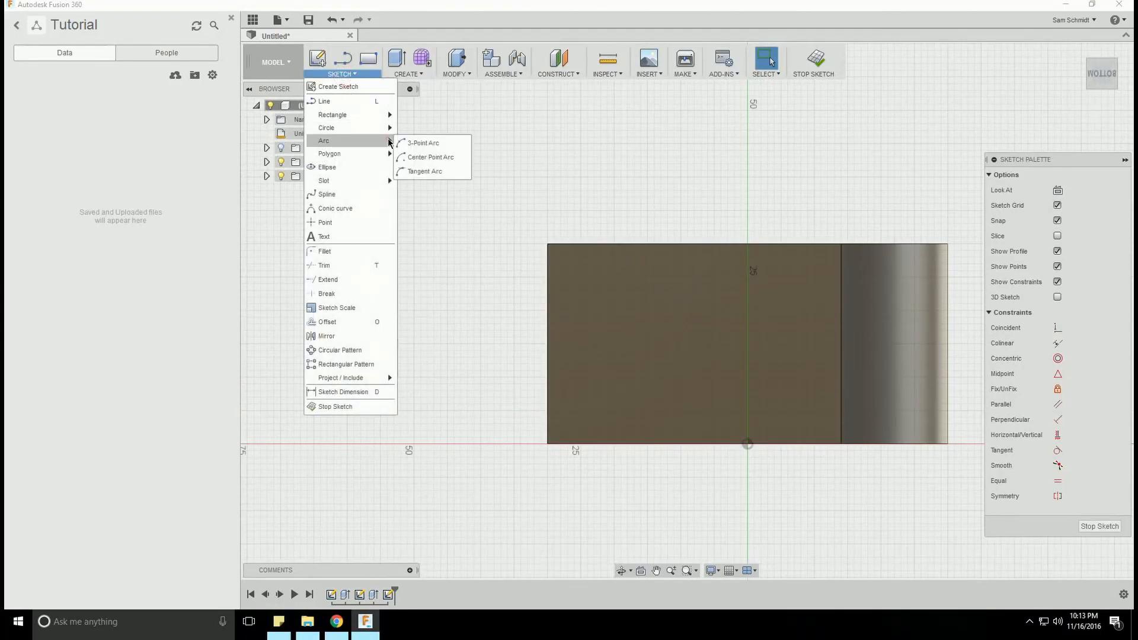
pyautogui.click(430, 157)
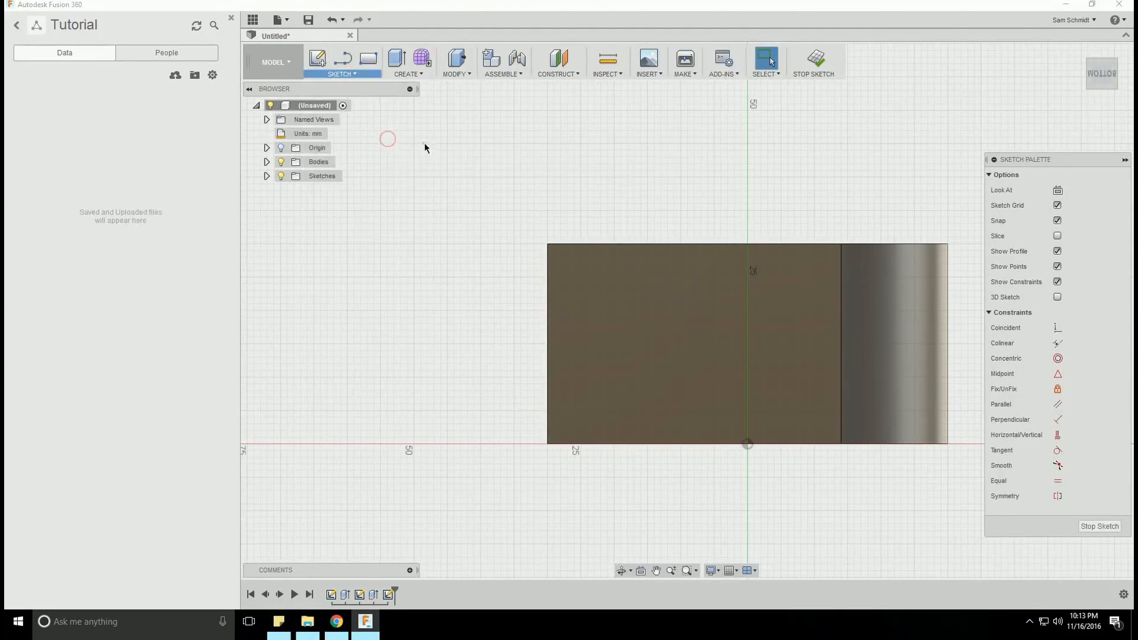
pyautogui.click(550, 342)
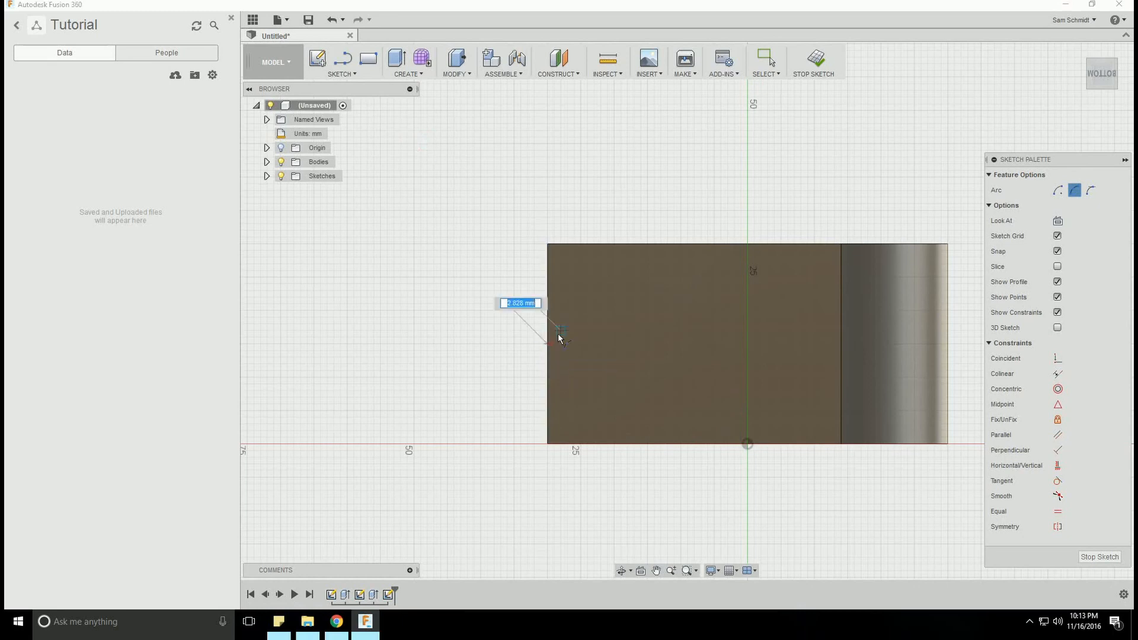
pyautogui.click(660, 242)
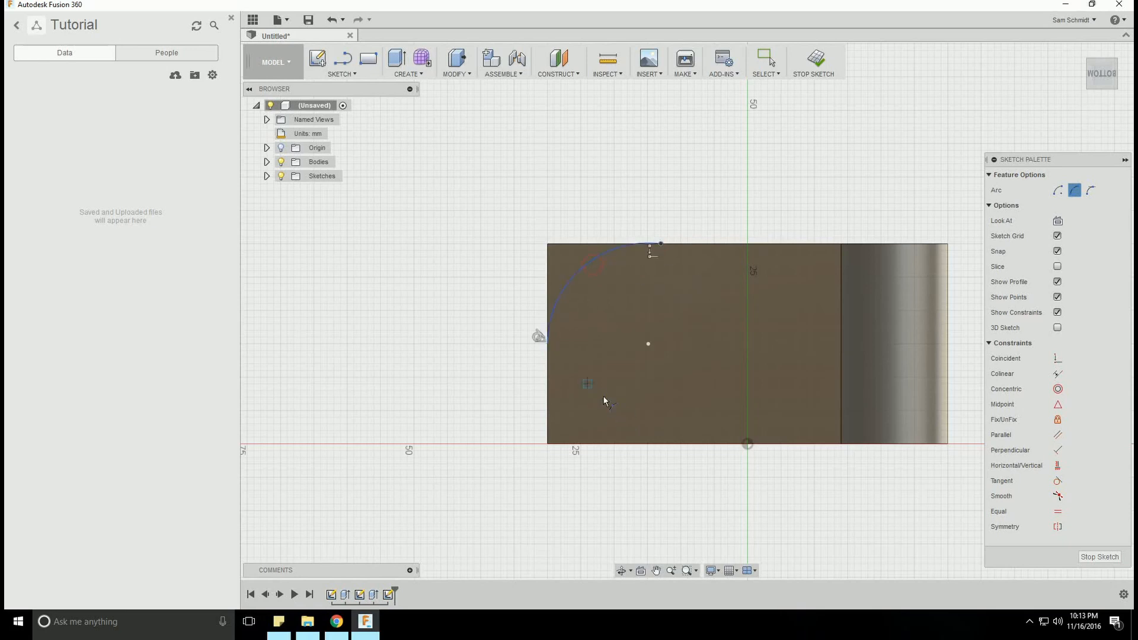
pyautogui.scroll(3, 635, 264)
pyautogui.press('Escape')
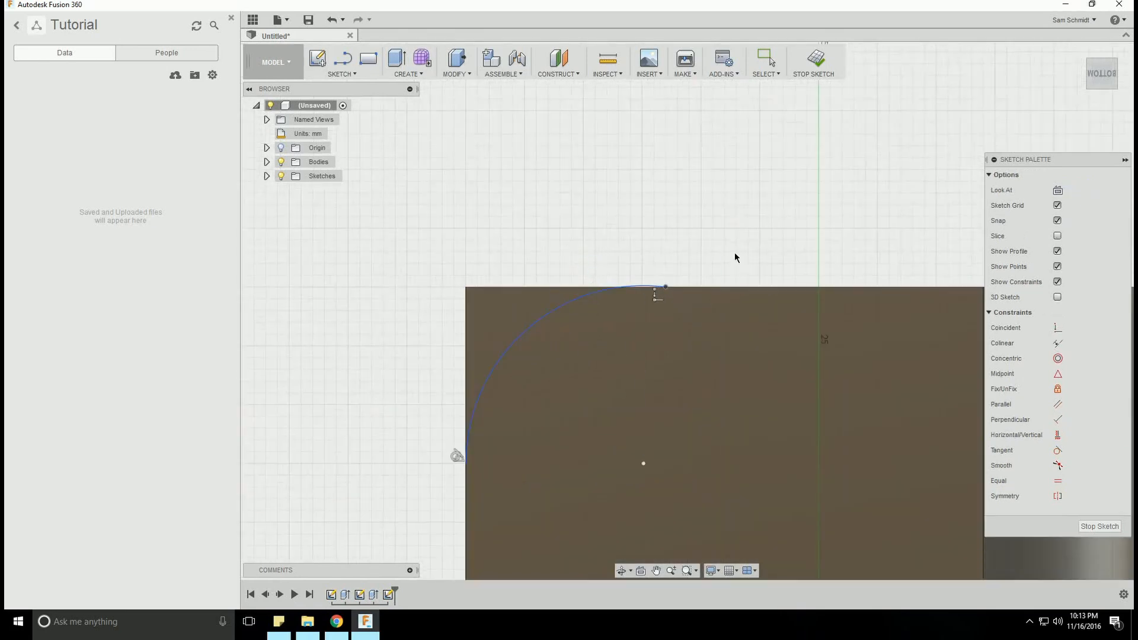
# Apply a tangent constraint between the corner arc and the bottom face's upper edge
pyautogui.scroll(5, 638, 267)
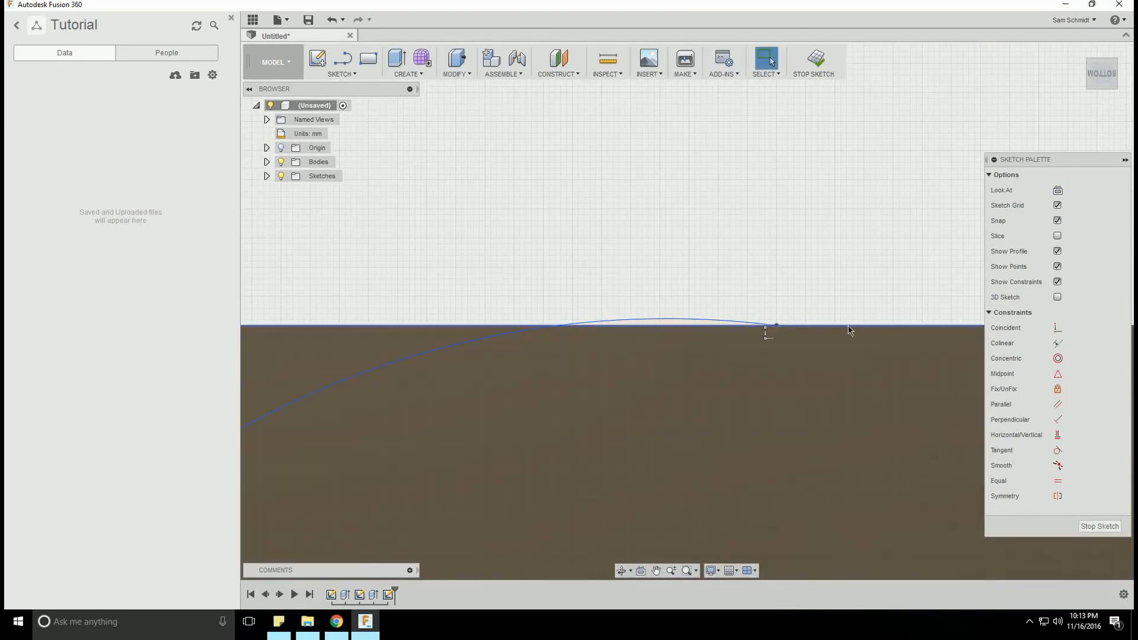
pyautogui.click(776, 326)
pyautogui.click(817, 326)
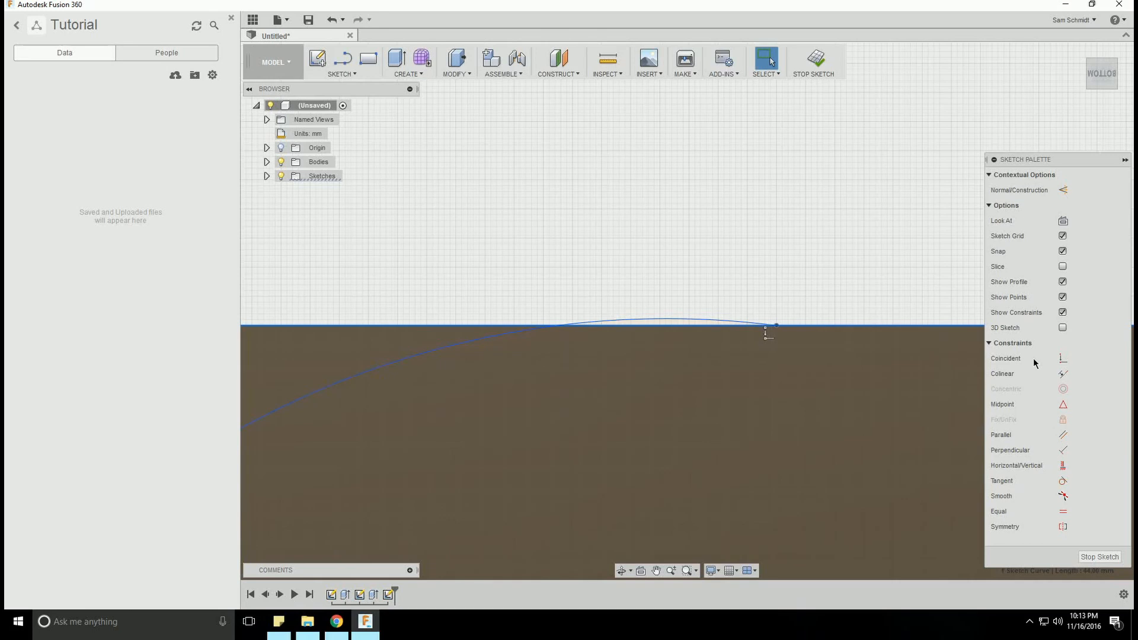
pyautogui.click(1062, 450)
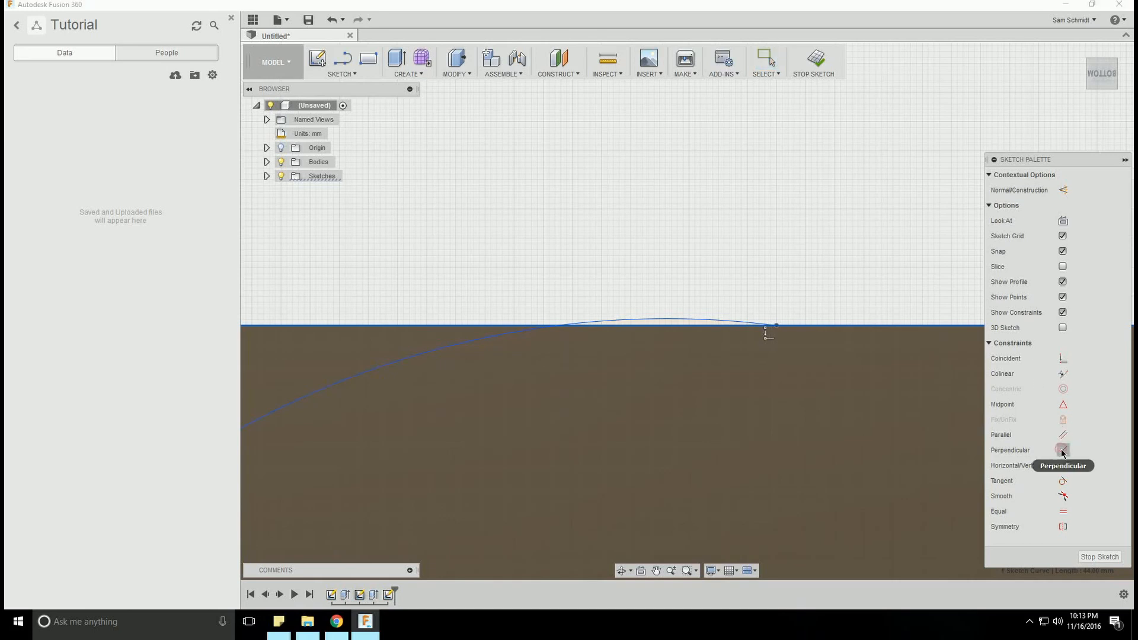
pyautogui.click(1062, 481)
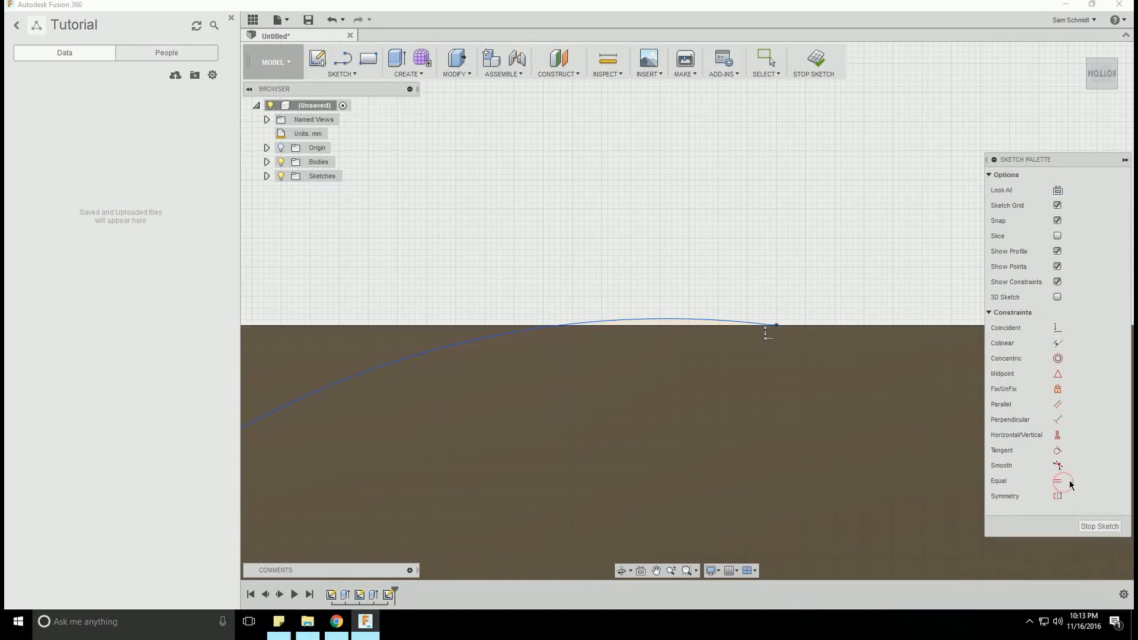
pyautogui.click(822, 325)
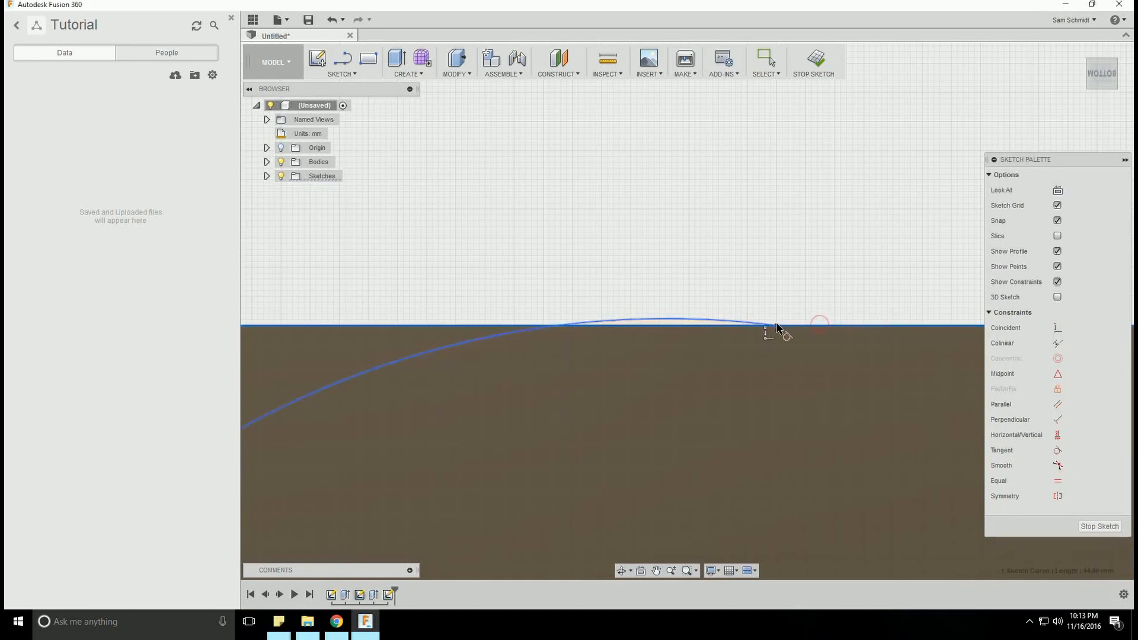
pyautogui.click(777, 325)
pyautogui.press('Escape')
pyautogui.scroll(3, 764, 279)
pyautogui.scroll(-6, 791, 271)
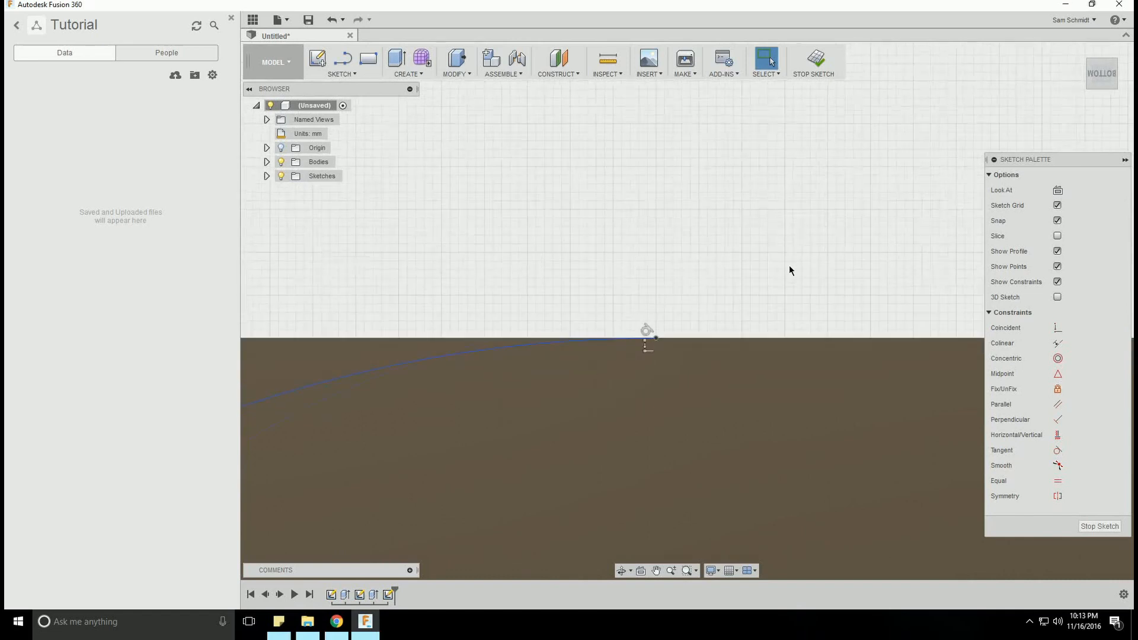
# Draw two lines joining the corner arc's endpoints to the bottom face's upper-left corner, closing the corner profile
pyautogui.scroll(-5, 559, 259)
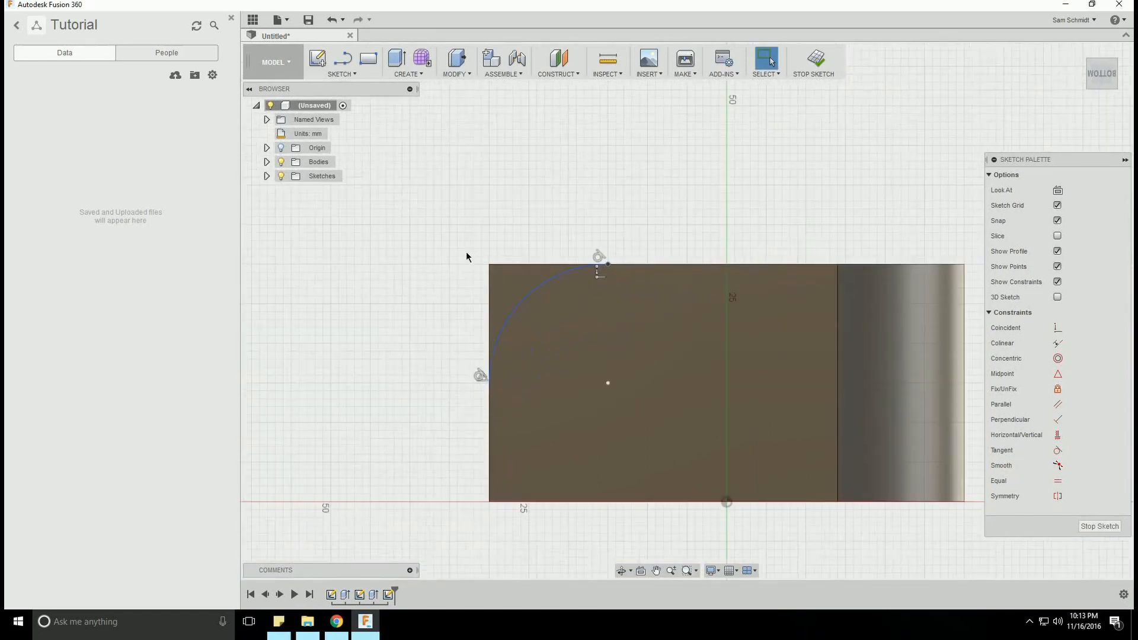
pyautogui.scroll(-2, 485, 194)
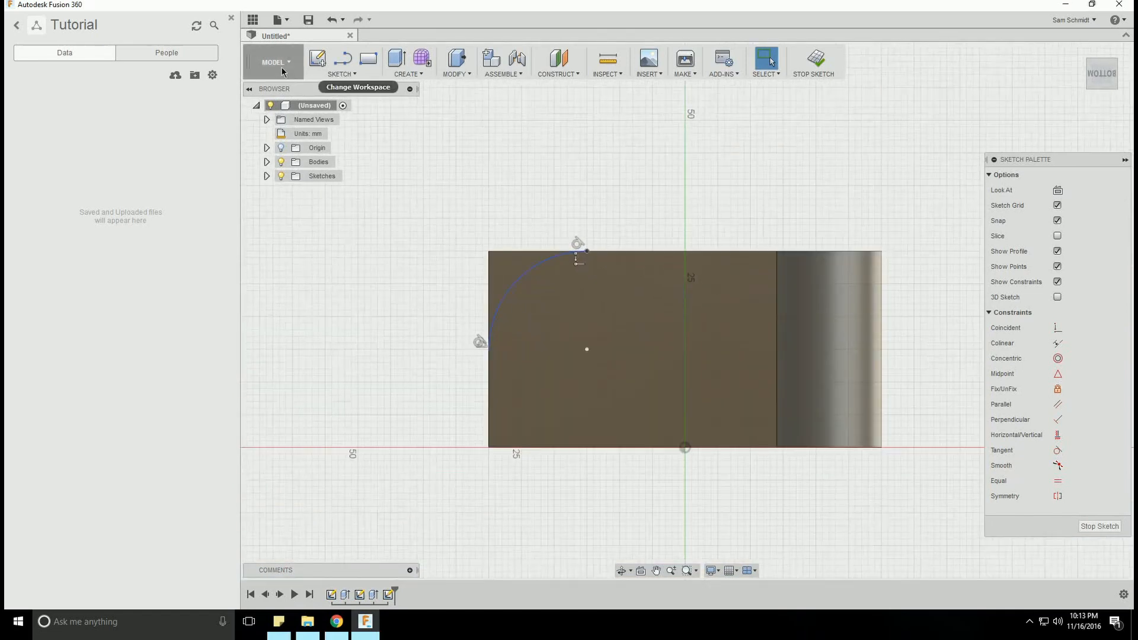
pyautogui.click(354, 77)
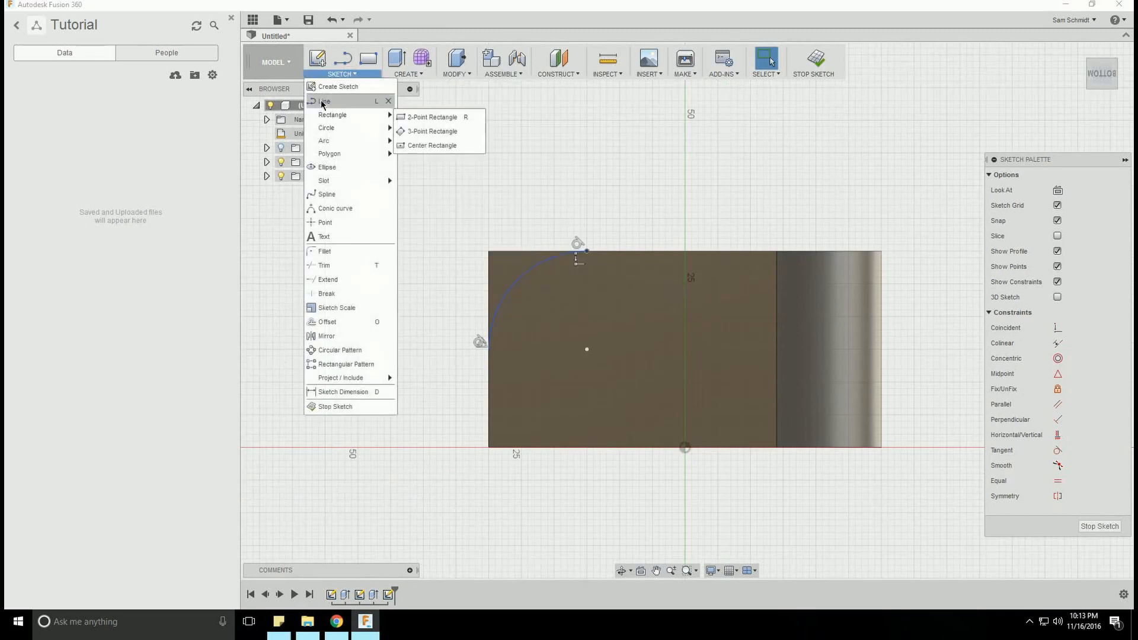
pyautogui.click(324, 102)
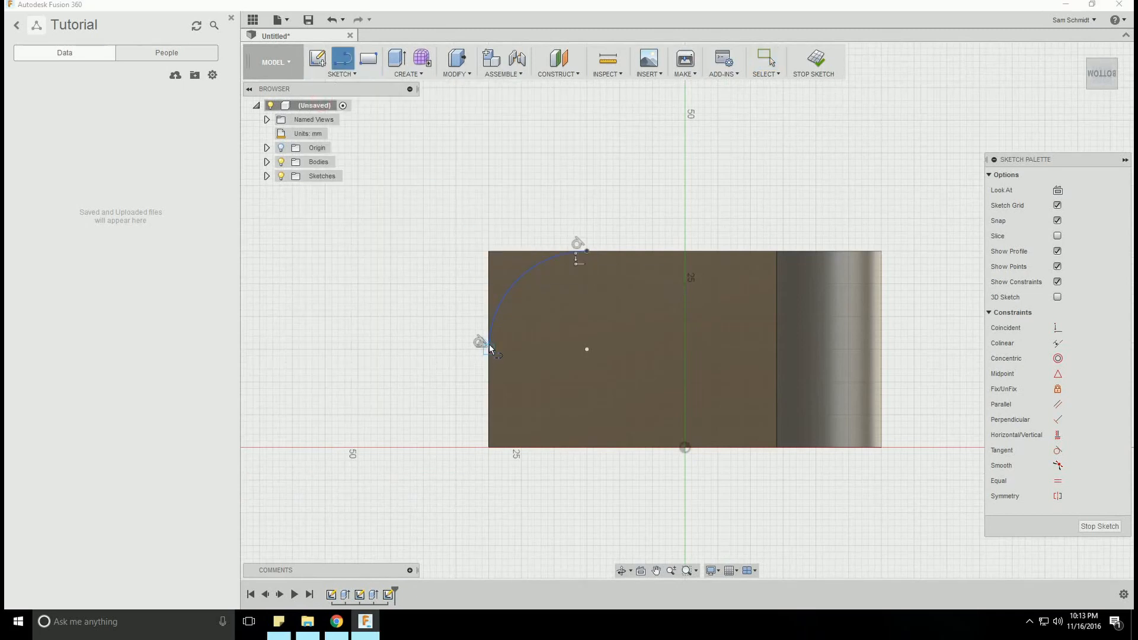
pyautogui.scroll(-2, 488, 349)
pyautogui.scroll(6, 482, 337)
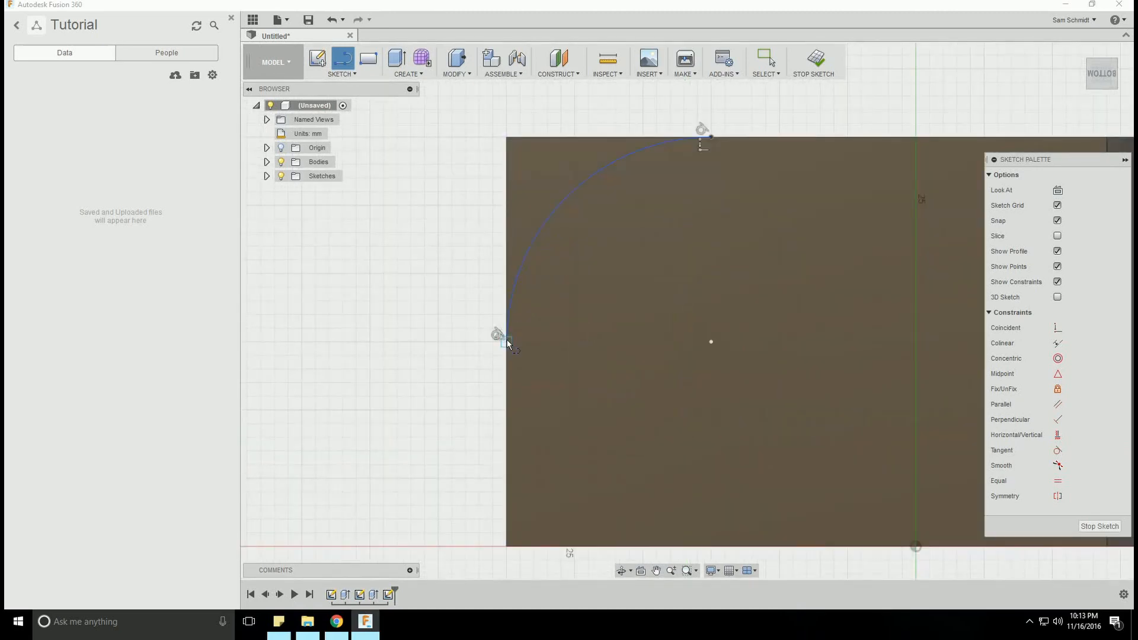
pyautogui.click(507, 342)
pyautogui.click(506, 137)
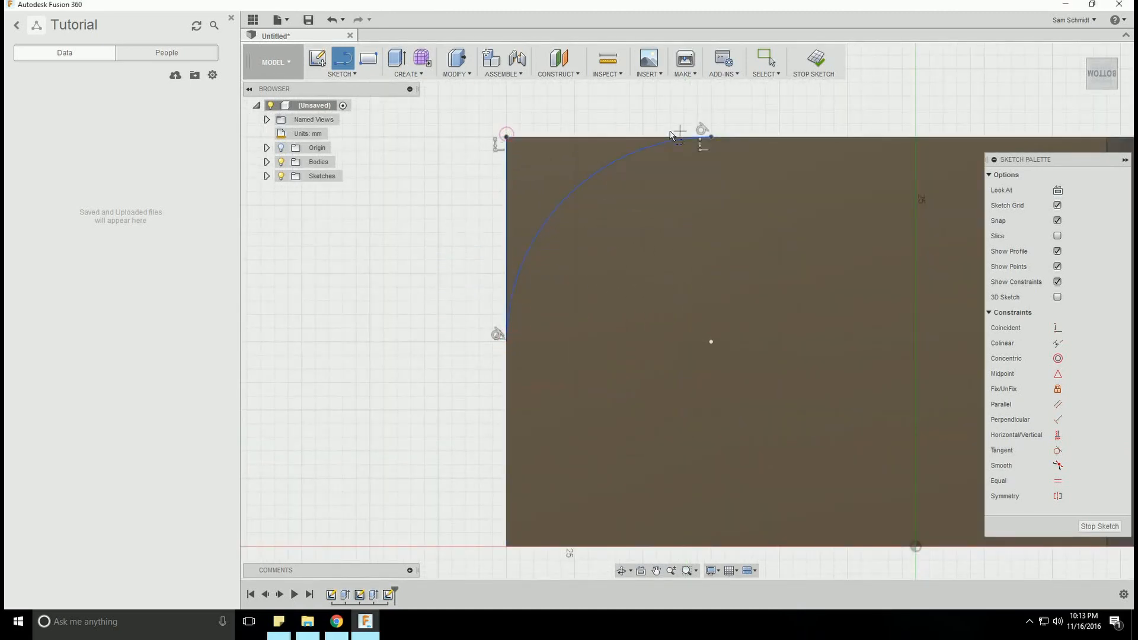
pyautogui.moveTo(709, 137); pyautogui.dragTo(597, 155)
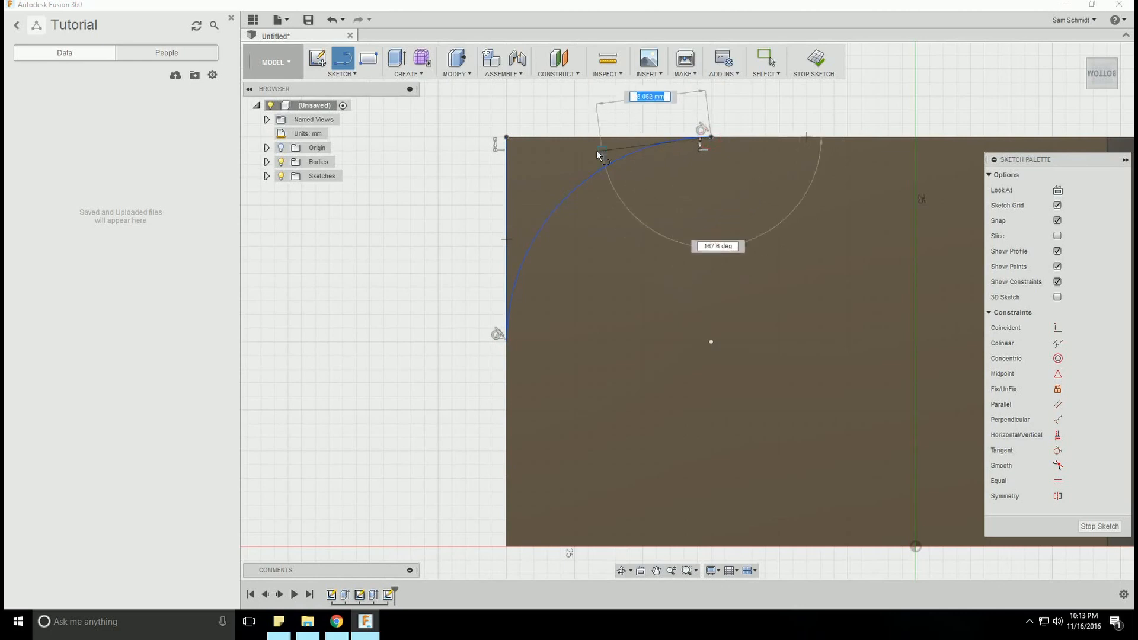
pyautogui.click(507, 134)
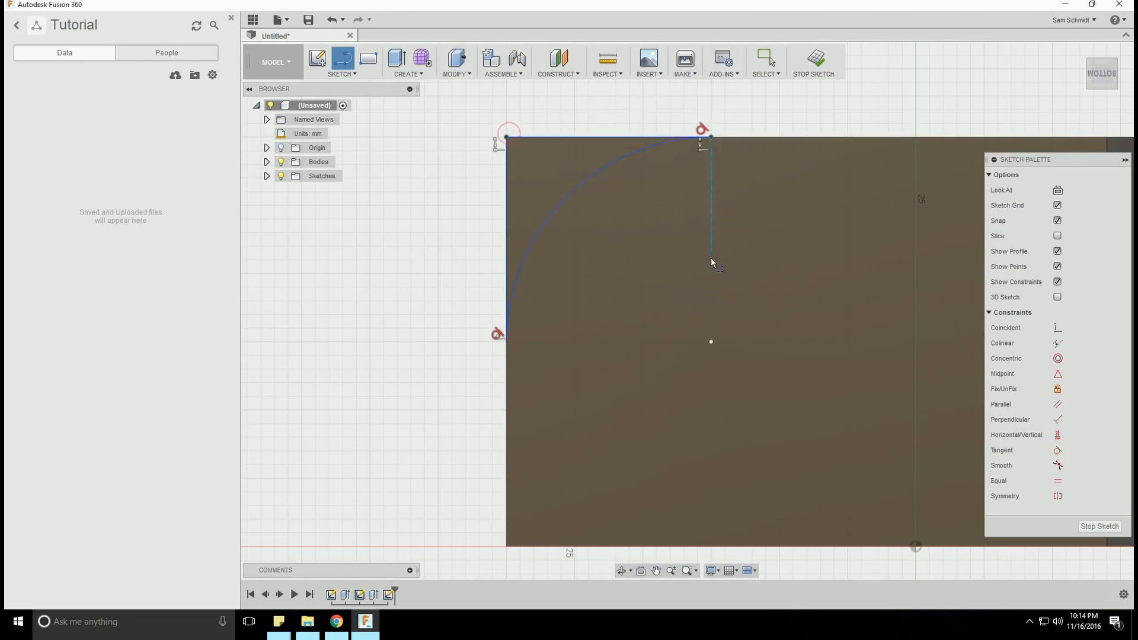
pyautogui.press('Escape')
pyautogui.scroll(-1, 534, 177)
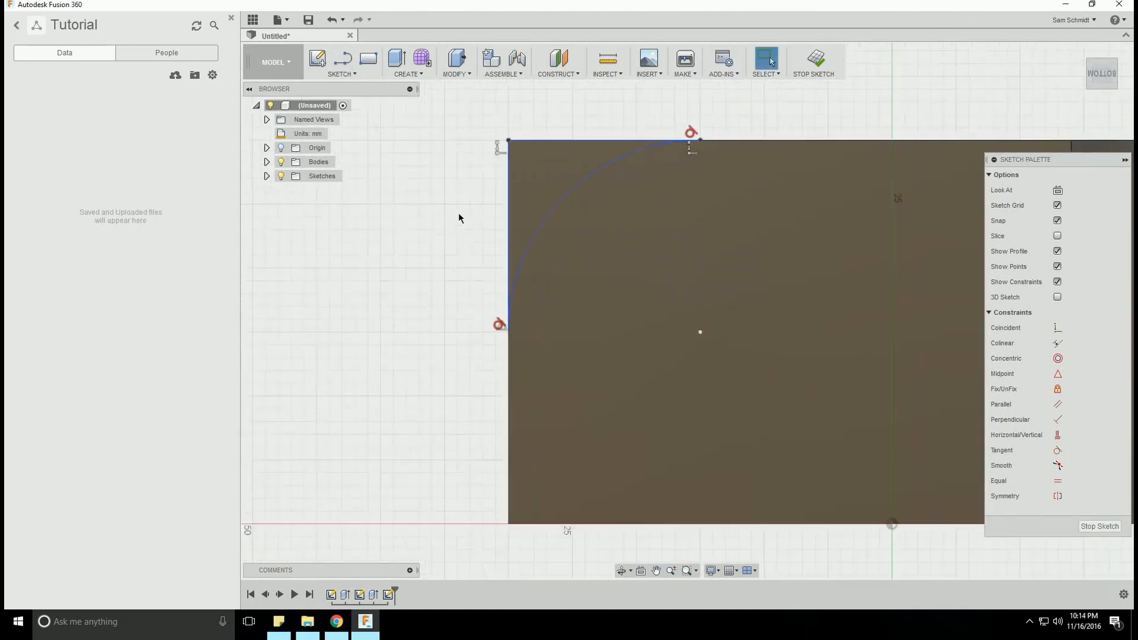
# Finish the sketch and extrude the corner profile as a cut with extent All, flipped to run through the body
pyautogui.scroll(-3, 510, 213)
pyautogui.scroll(-2, 883, 472)
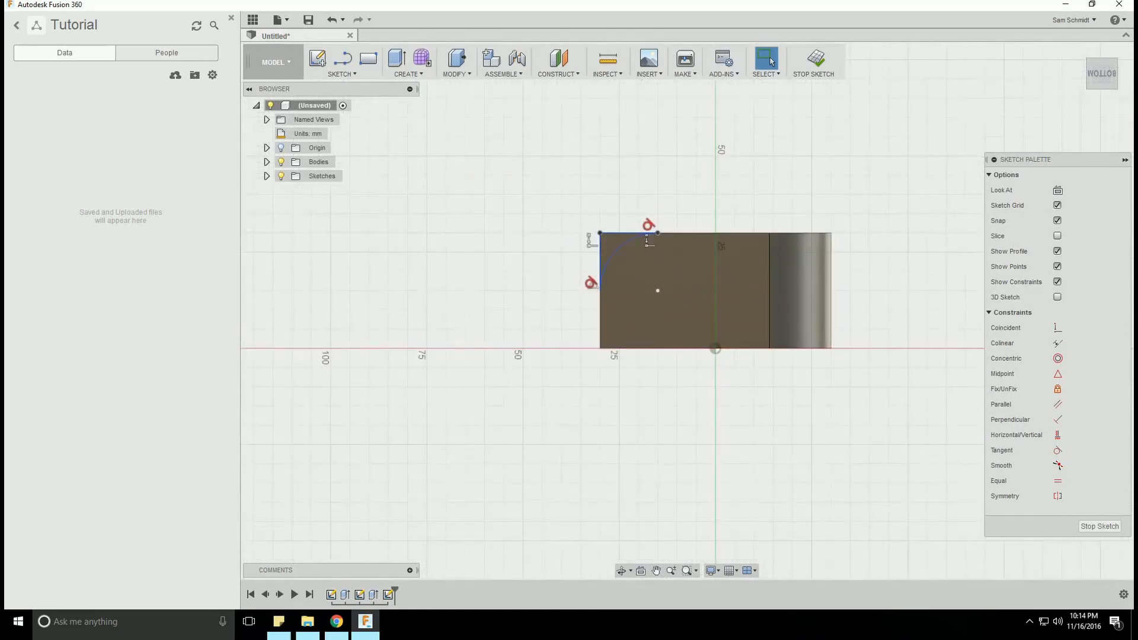
pyautogui.click(1100, 526)
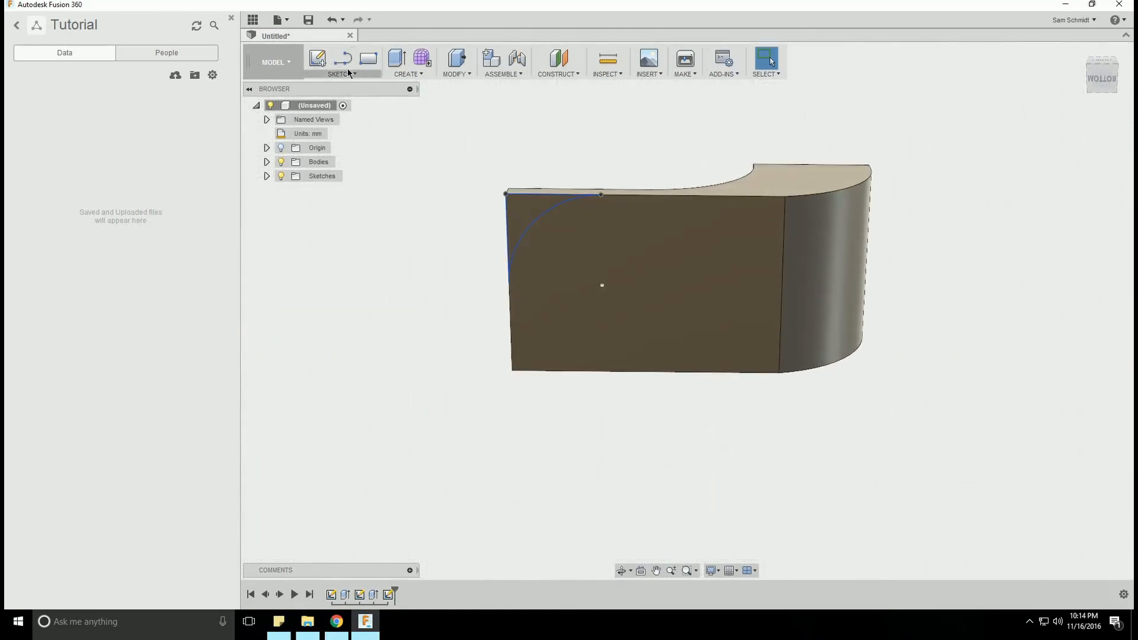
pyautogui.click(408, 73)
pyautogui.click(409, 102)
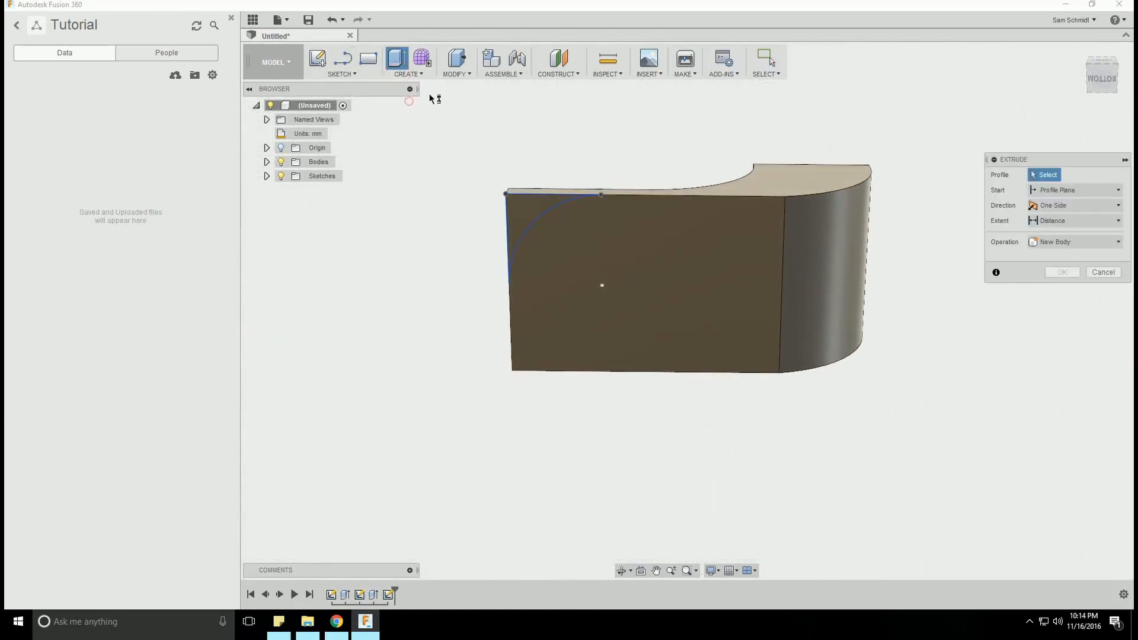
pyautogui.click(524, 208)
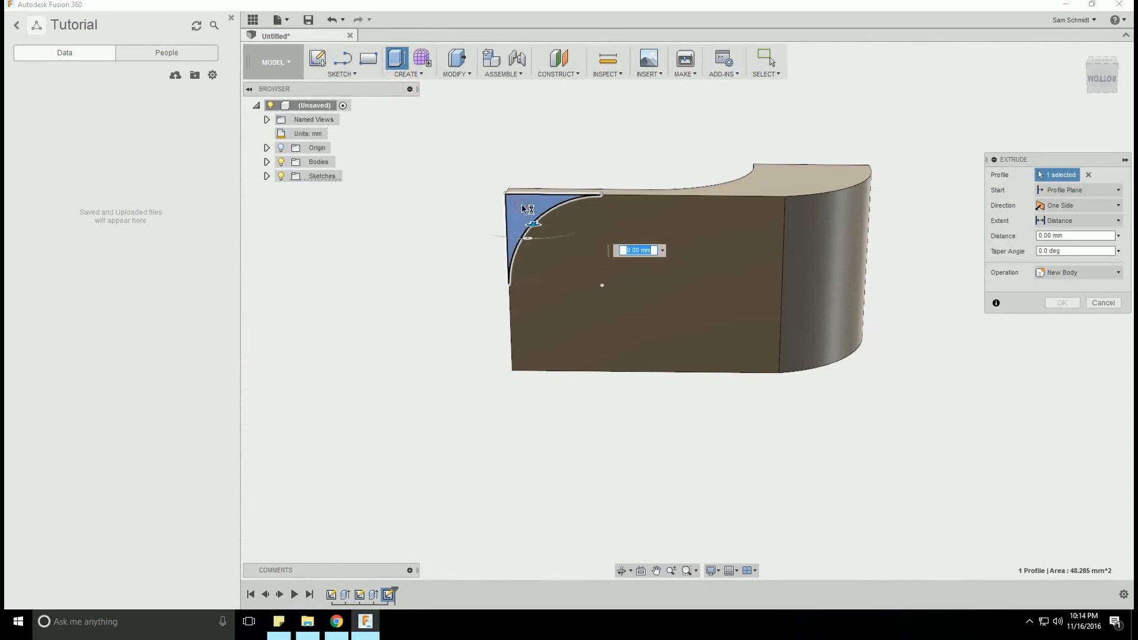
pyautogui.click(1084, 274)
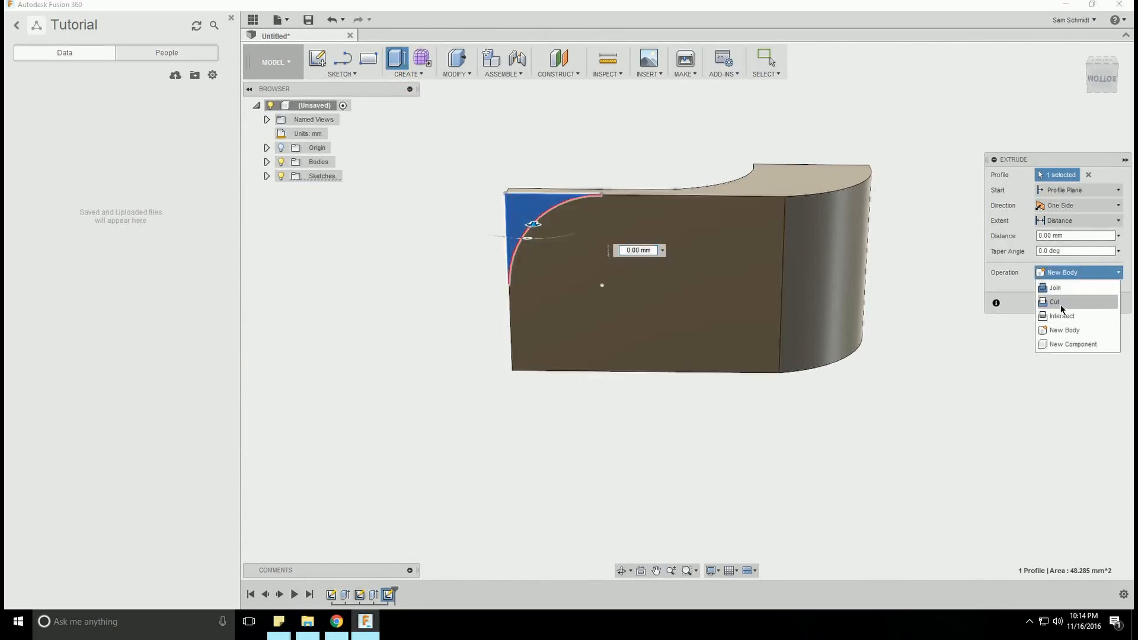
pyautogui.click(1061, 304)
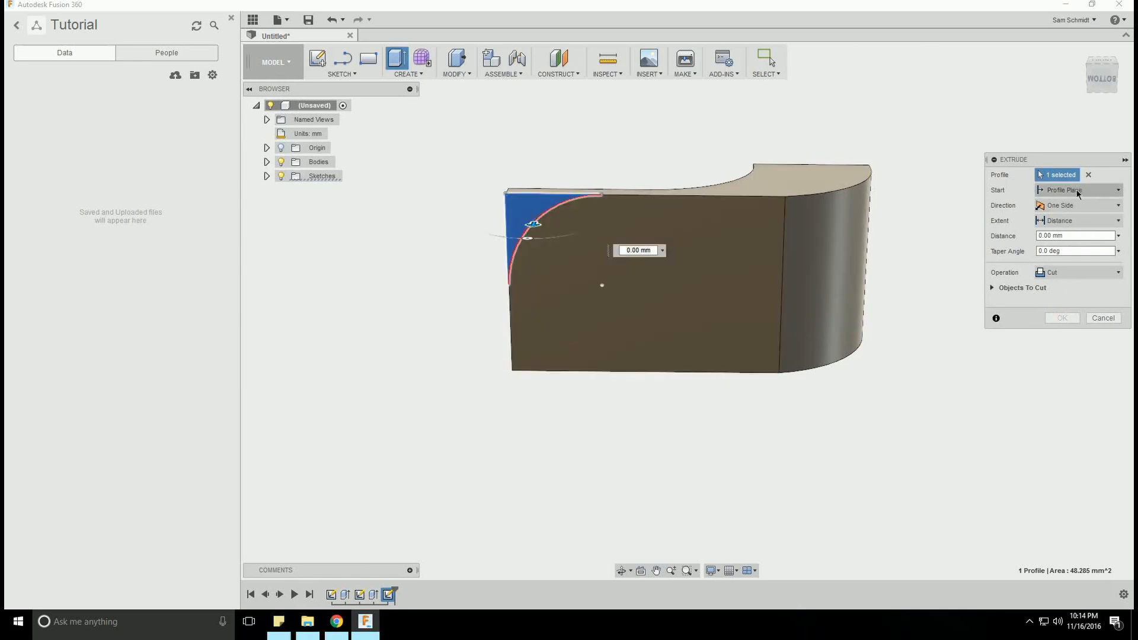
pyautogui.click(1090, 222)
pyautogui.click(1060, 266)
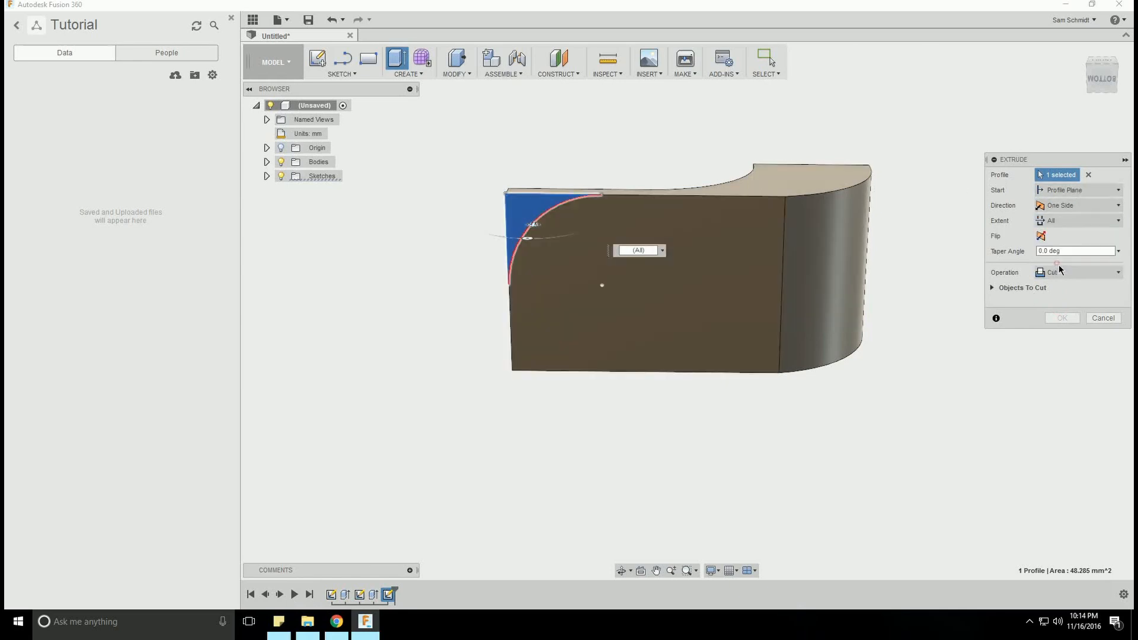
pyautogui.click(1042, 236)
pyautogui.click(1063, 318)
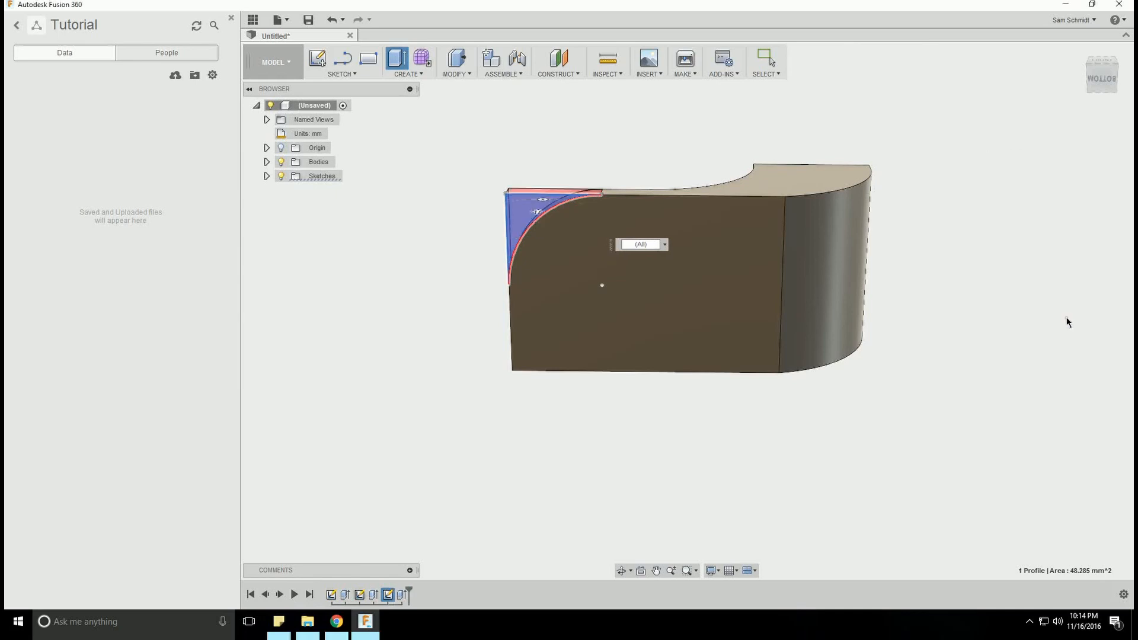
# Turn the part to its top side and create a sketch on the low flat face beside the curved channel
pyautogui.scroll(-3, 747, 289)
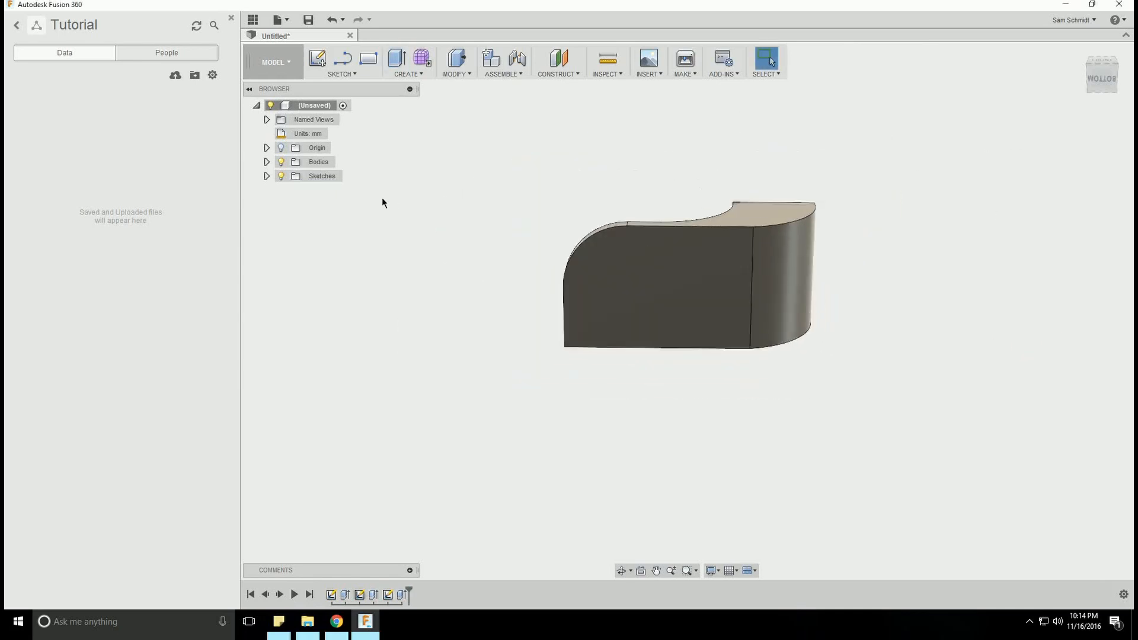
pyautogui.click(621, 571)
pyautogui.moveTo(729, 221); pyautogui.dragTo(621, 313)
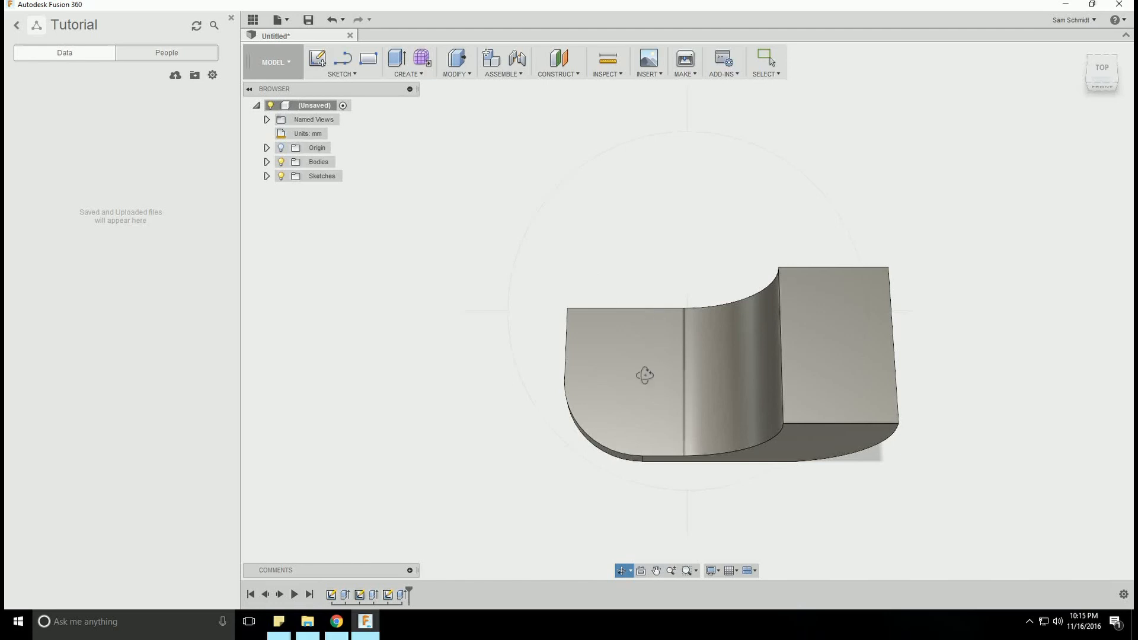
pyautogui.click(326, 73)
pyautogui.click(335, 86)
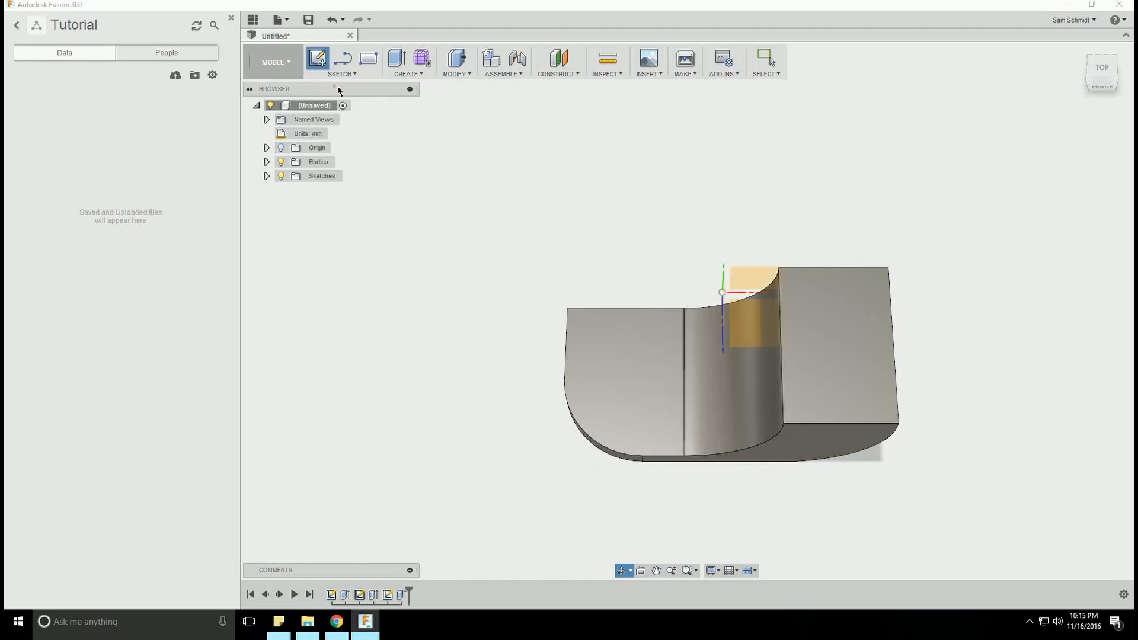
pyautogui.click(604, 338)
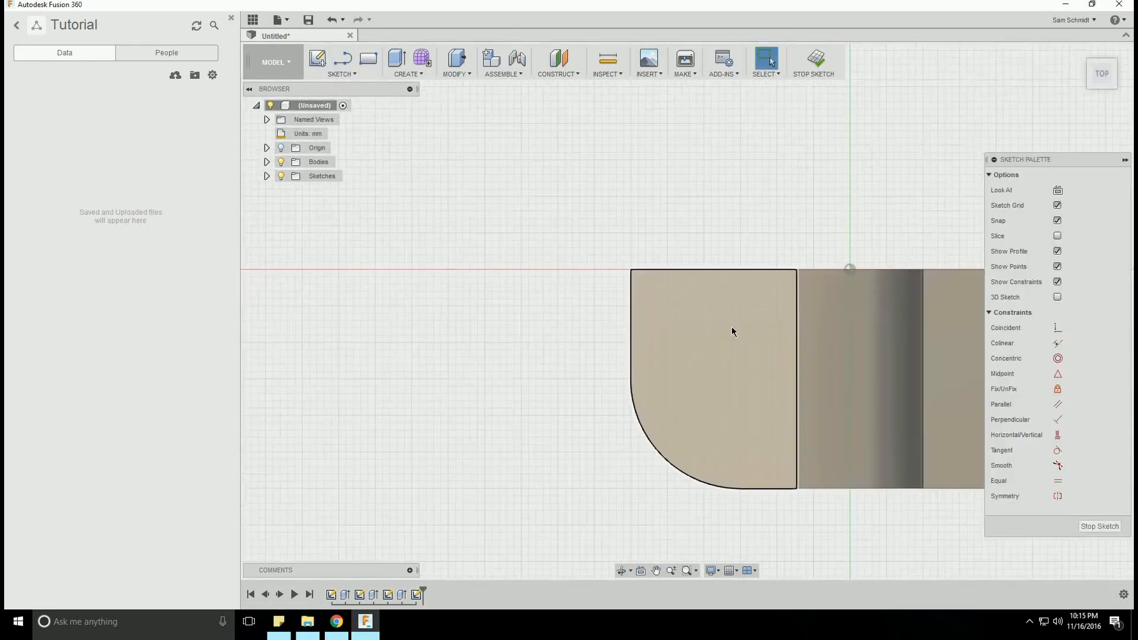
# Draw a center diameter circle centred near the flat face's upper-left corner, overlapping its upper and left edges
pyautogui.scroll(4, 577, 276)
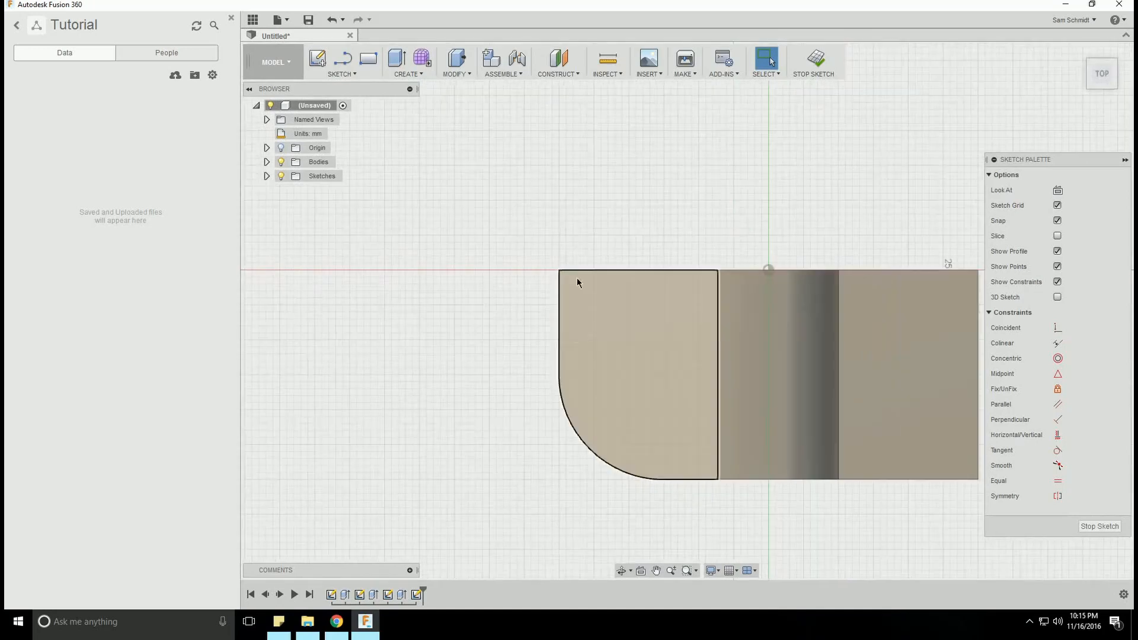
pyautogui.click(353, 74)
pyautogui.moveTo(387, 129)
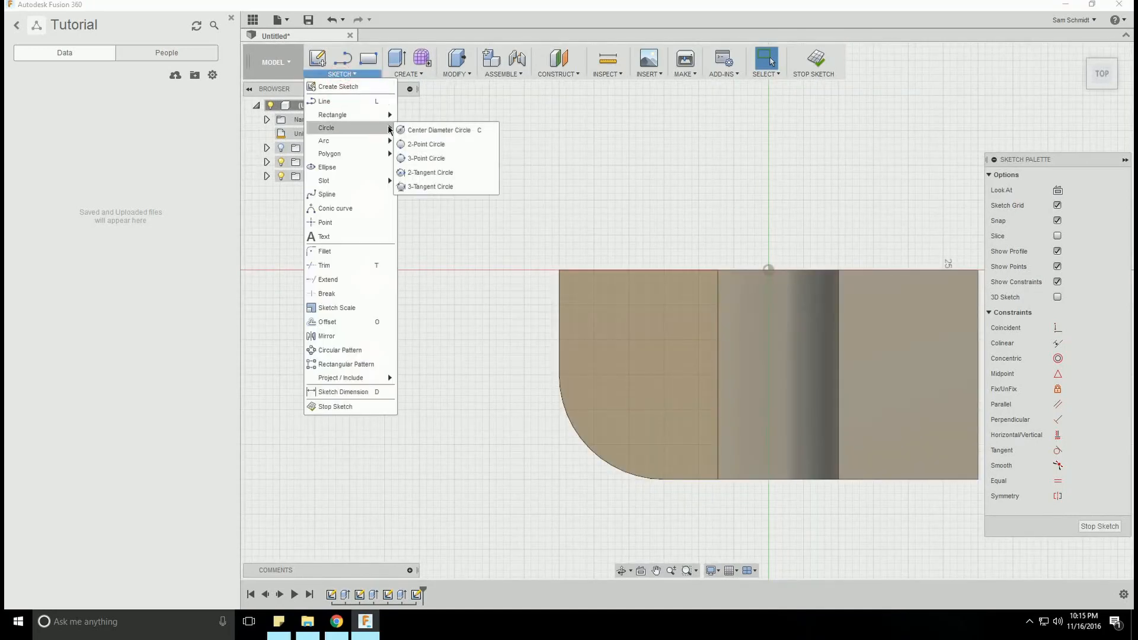
pyautogui.click(417, 135)
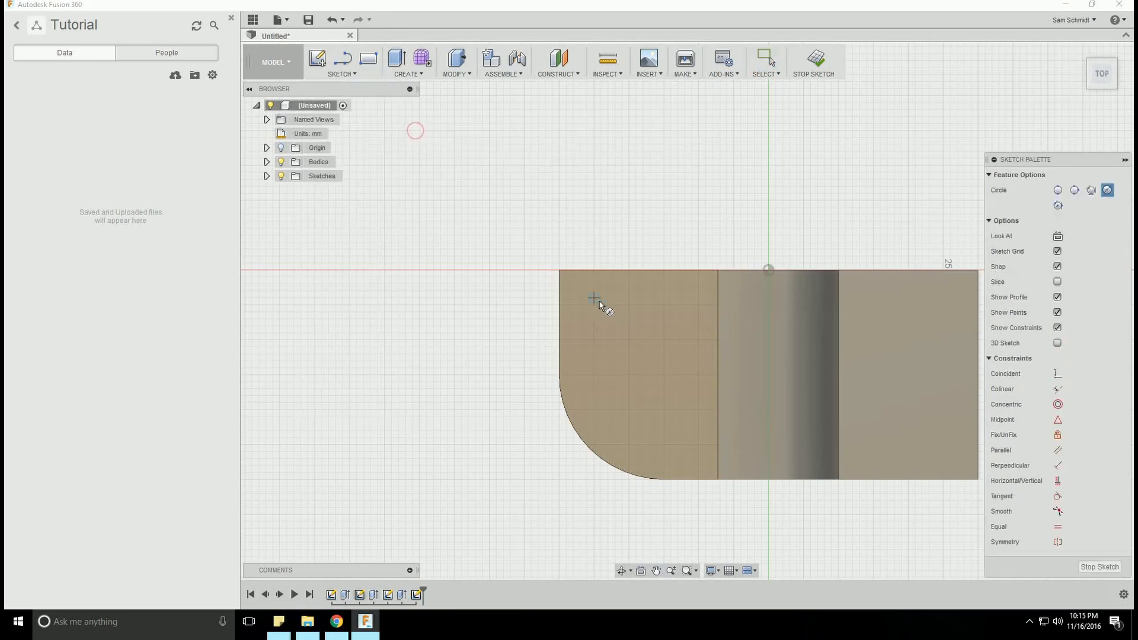
pyautogui.click(593, 297)
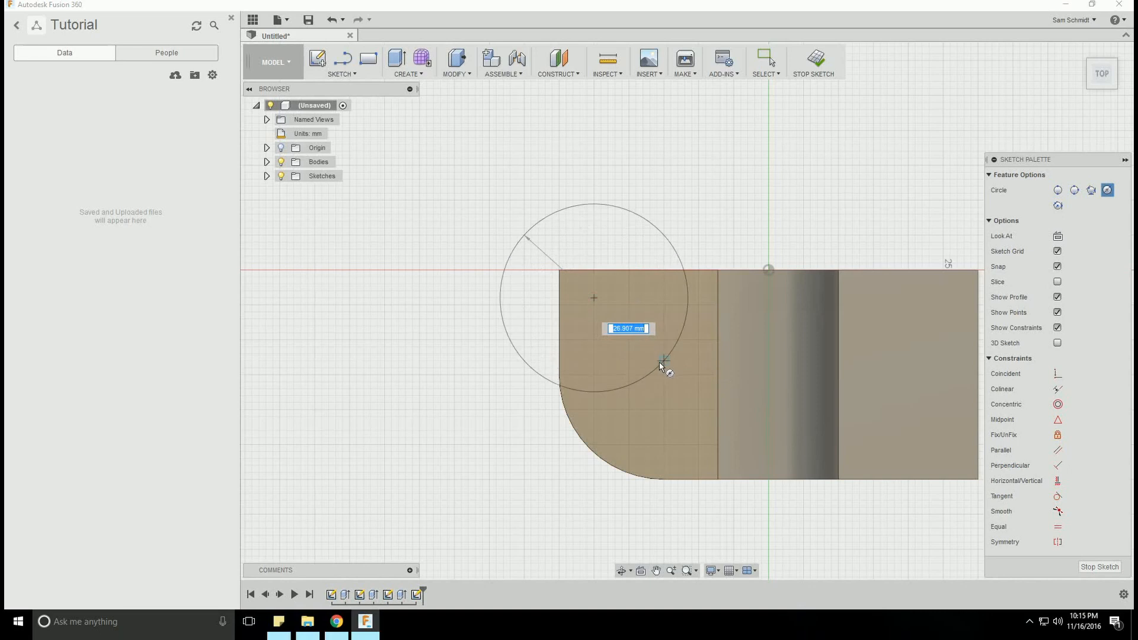
pyautogui.click(657, 364)
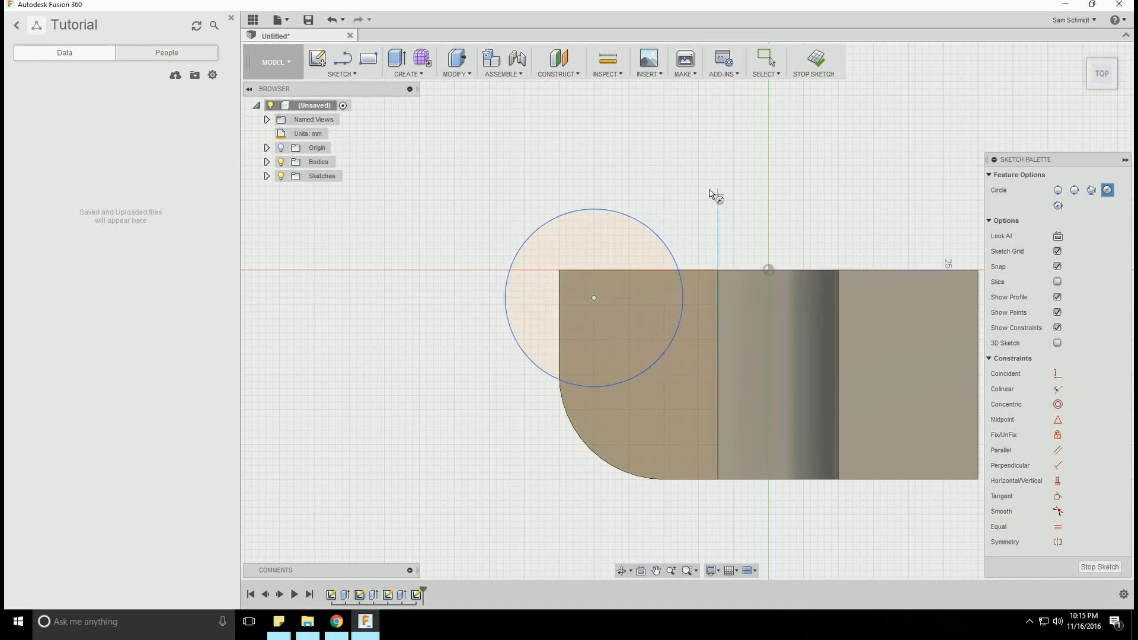
pyautogui.press('Escape')
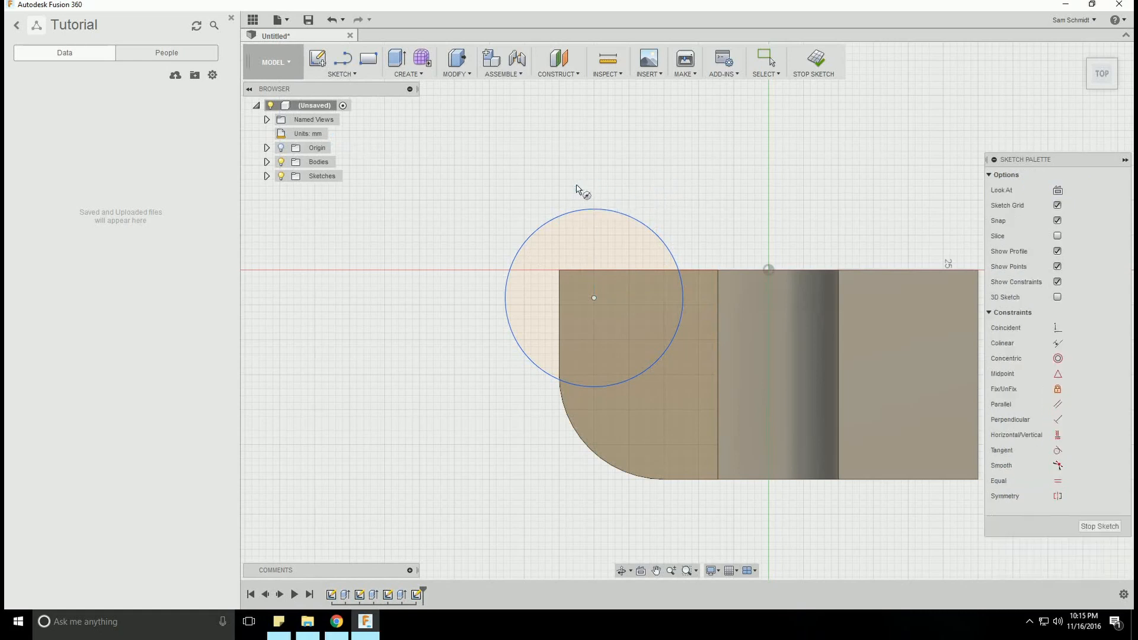
# Move the circle by its center point to X -20, Z 3 mm so that it reaches the face's right edge
pyautogui.moveTo(593, 298)
pyautogui.mouseDown()
pyautogui.moveTo(610, 287)
pyautogui.moveTo(579, 285)
pyautogui.moveTo(600, 288)
pyautogui.mouseUp()
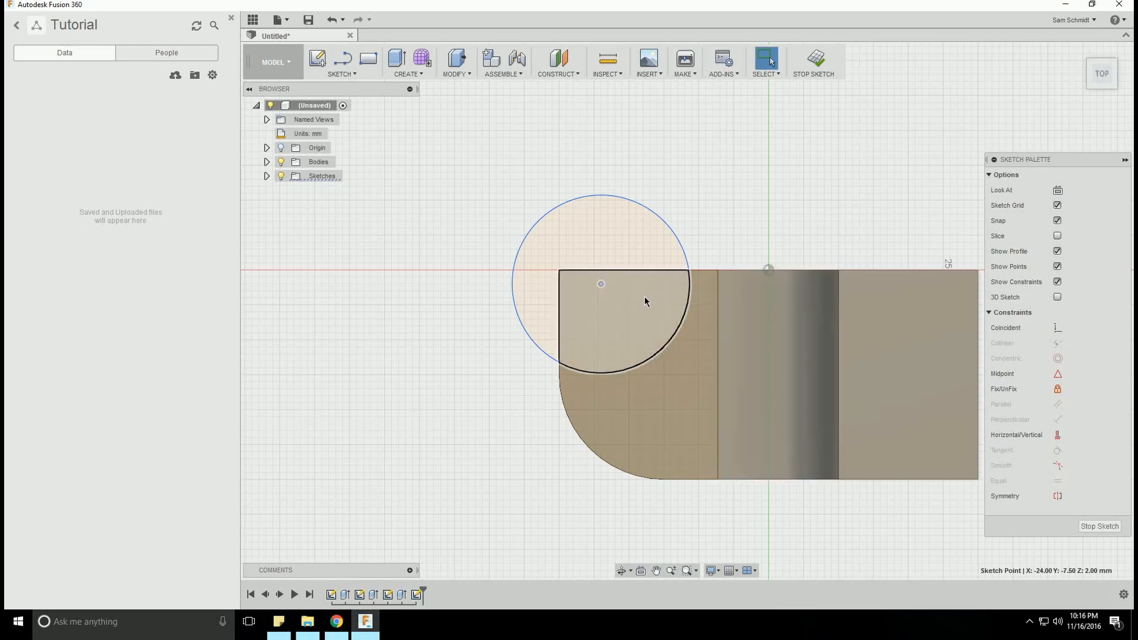
pyautogui.moveTo(645, 296)
pyautogui.mouseDown()
pyautogui.moveTo(660, 288)
pyautogui.moveTo(638, 301)
pyautogui.moveTo(600, 284)
pyautogui.moveTo(627, 281)
pyautogui.mouseUp()
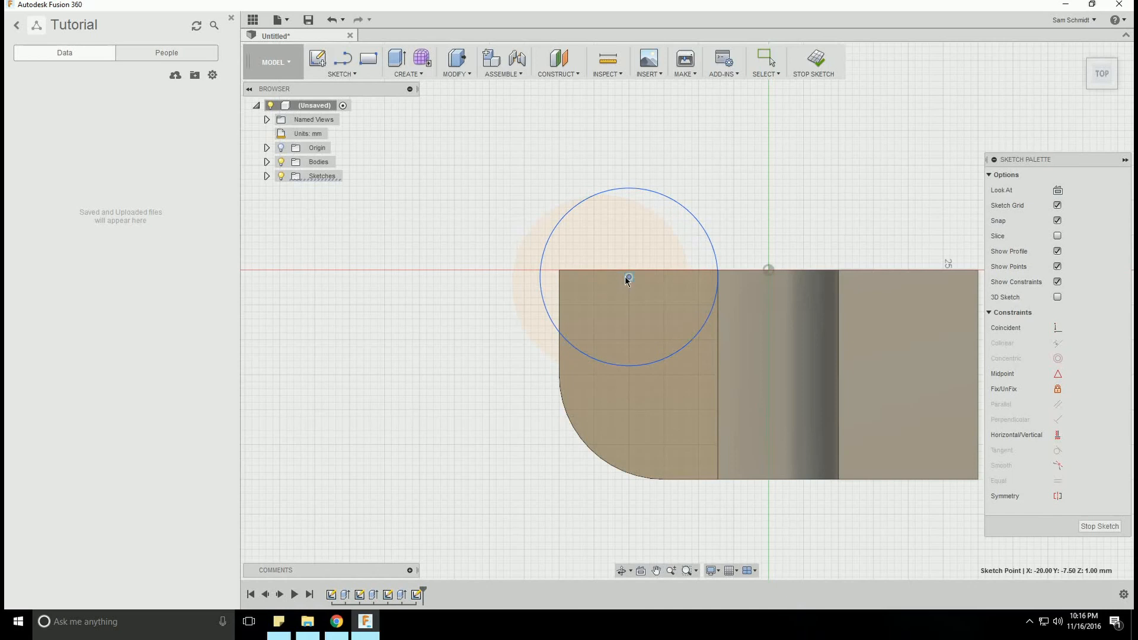
pyautogui.moveTo(627, 281); pyautogui.dragTo(627, 294)
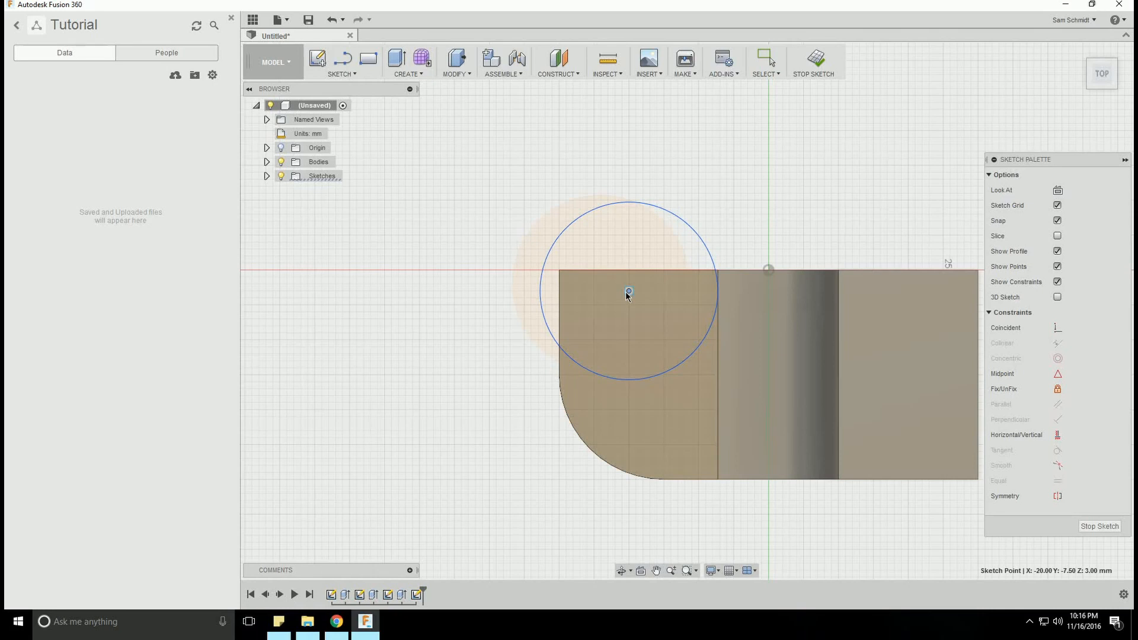
pyautogui.press('Escape')
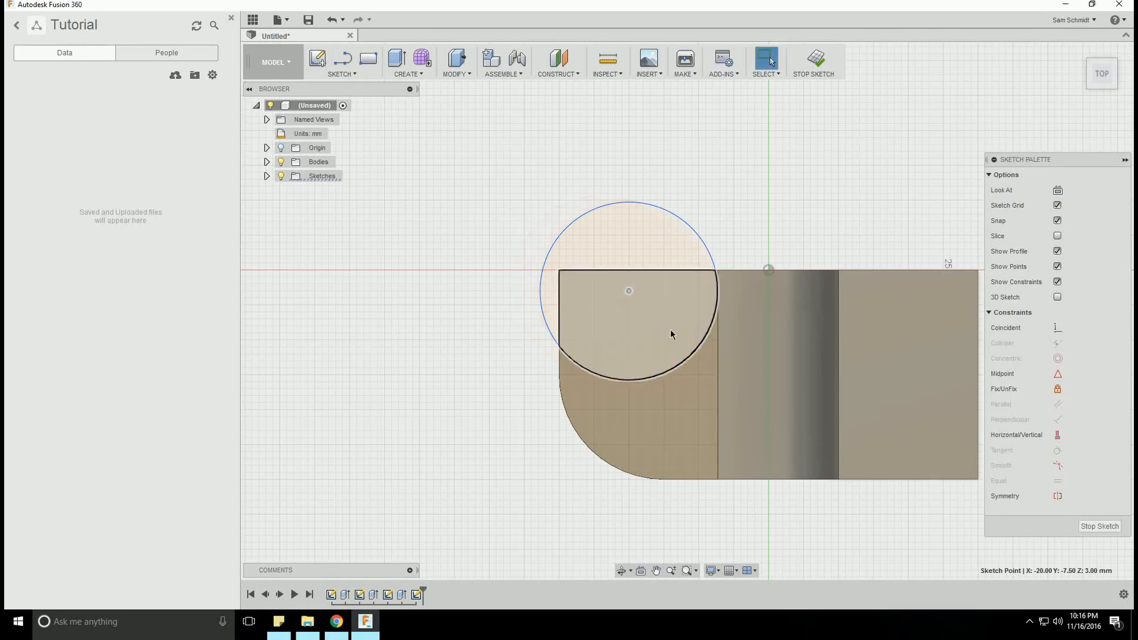
# Extrude both parts of the circle profile as a cut with extent All, flipped to run through the low flat section
pyautogui.click(407, 75)
pyautogui.click(417, 96)
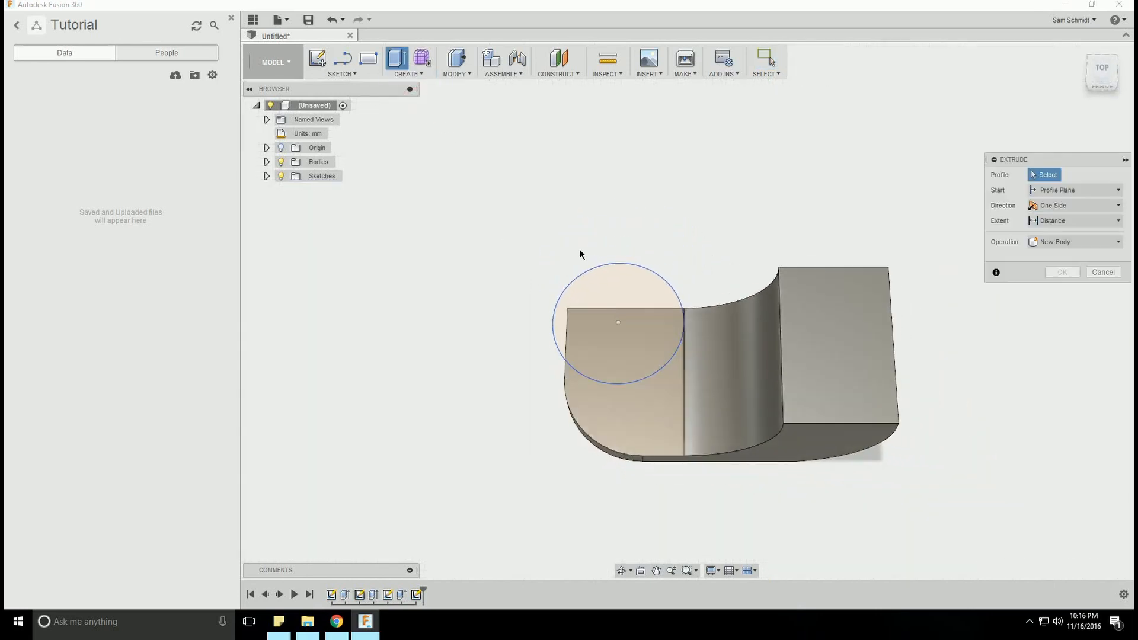
pyautogui.click(672, 288)
pyautogui.click(635, 333)
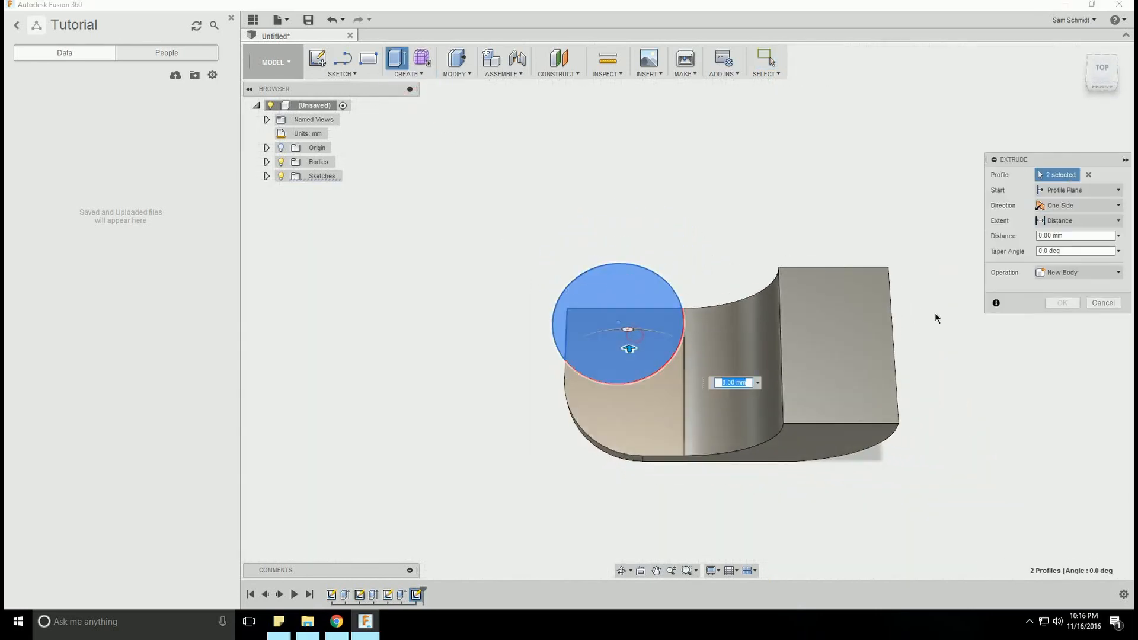
pyautogui.click(1055, 272)
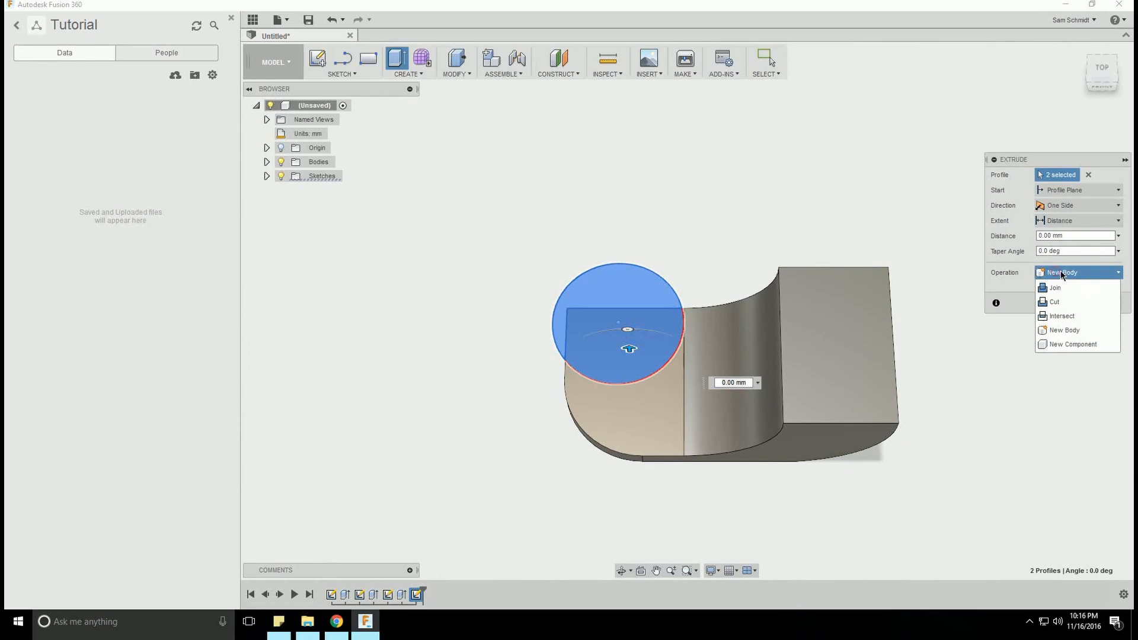
pyautogui.click(1055, 302)
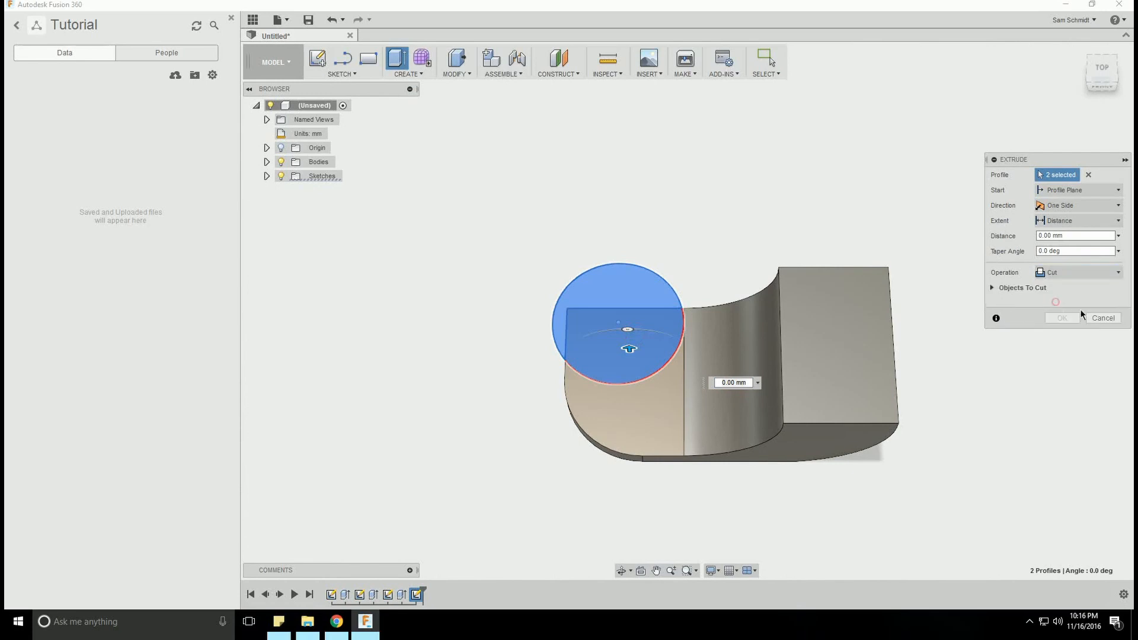
pyautogui.click(1064, 223)
pyautogui.click(1058, 268)
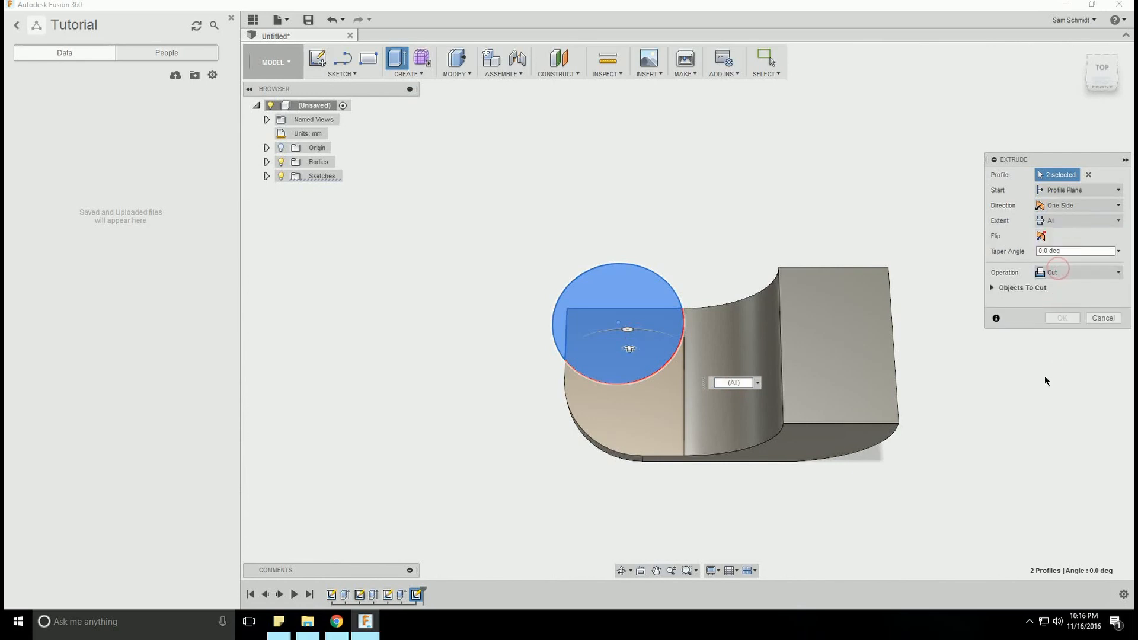
pyautogui.click(1041, 236)
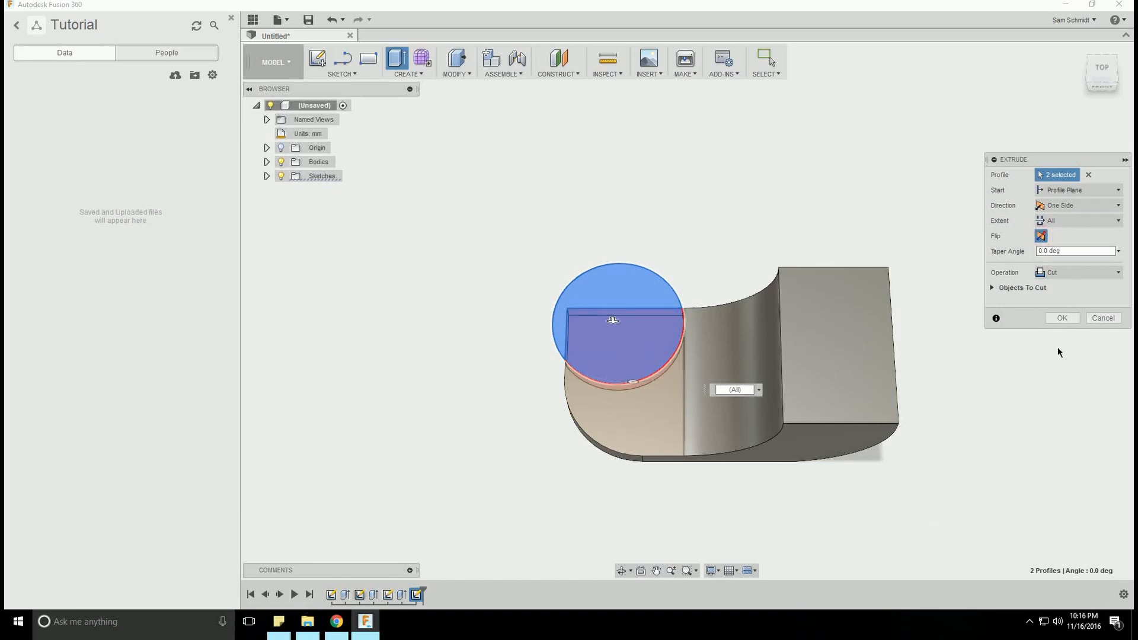
pyautogui.click(1060, 317)
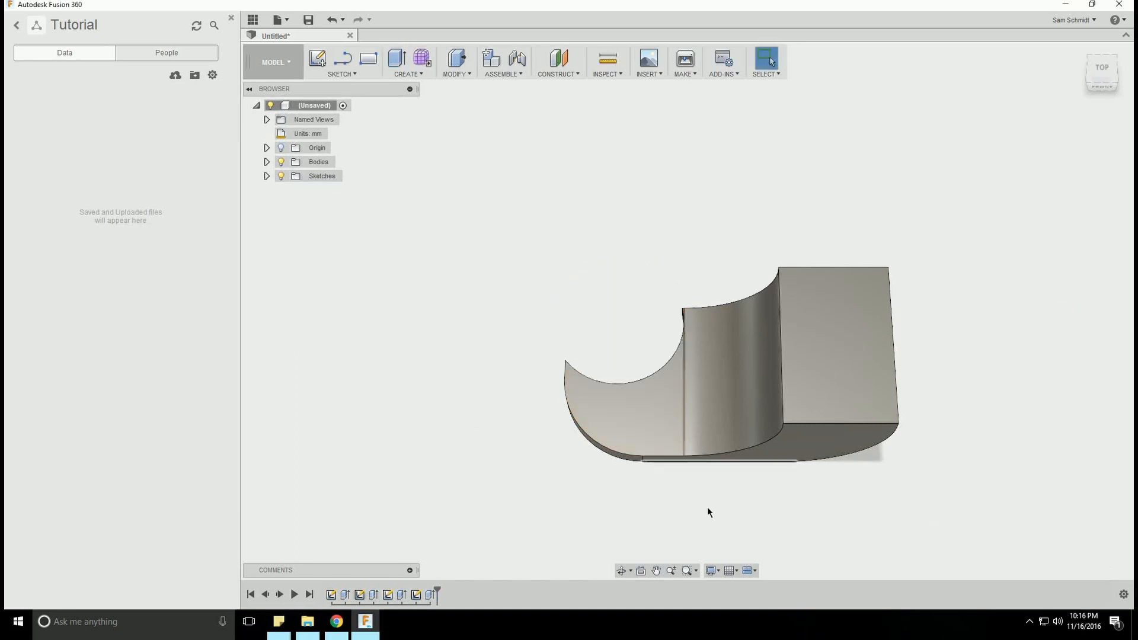
# Turn the part to its back side and create a sketch on the flat end face beside the circular cutout
pyautogui.click(621, 570)
pyautogui.moveTo(638, 541); pyautogui.dragTo(646, 421)
pyautogui.moveTo(739, 368)
pyautogui.mouseDown()
pyautogui.moveTo(835, 338)
pyautogui.moveTo(801, 364)
pyautogui.moveTo(665, 355)
pyautogui.moveTo(655, 394)
pyautogui.moveTo(836, 366)
pyautogui.moveTo(776, 338)
pyautogui.moveTo(774, 389)
pyautogui.moveTo(778, 352)
pyautogui.moveTo(762, 373)
pyautogui.moveTo(877, 376)
pyautogui.moveTo(731, 389)
pyautogui.moveTo(866, 389)
pyautogui.moveTo(876, 376)
pyautogui.moveTo(790, 381)
pyautogui.mouseUp()
pyautogui.moveTo(523, 215); pyautogui.dragTo(638, 221)
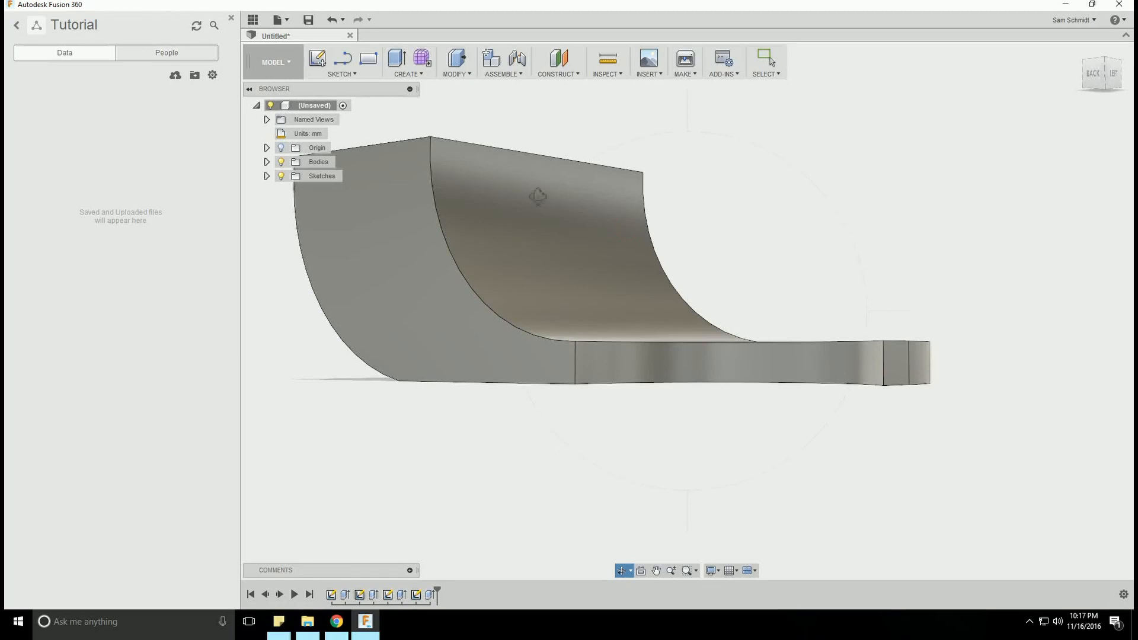
pyautogui.moveTo(893, 324); pyautogui.dragTo(787, 341)
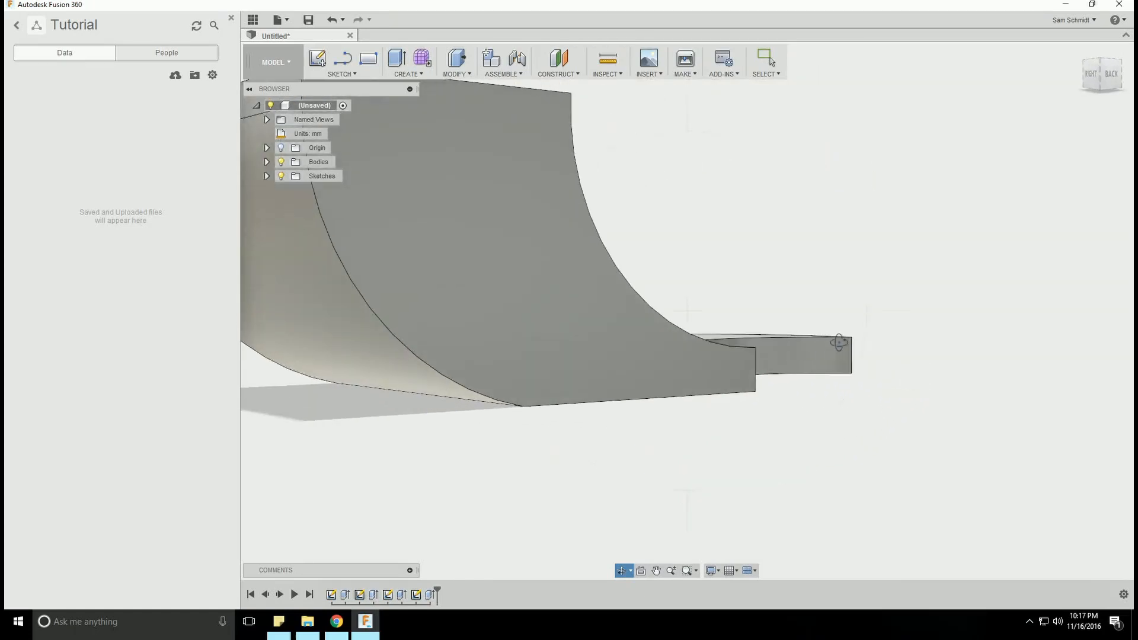
pyautogui.moveTo(838, 342); pyautogui.dragTo(756, 380)
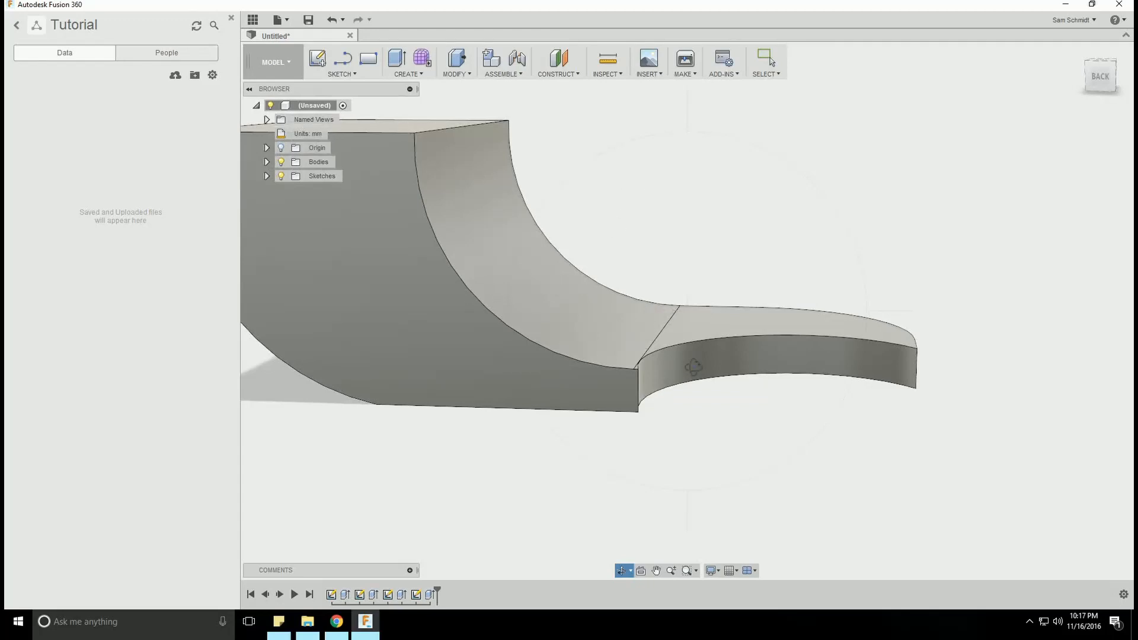
pyautogui.moveTo(693, 367)
pyautogui.mouseDown()
pyautogui.moveTo(620, 388)
pyautogui.moveTo(668, 330)
pyautogui.moveTo(699, 354)
pyautogui.mouseUp()
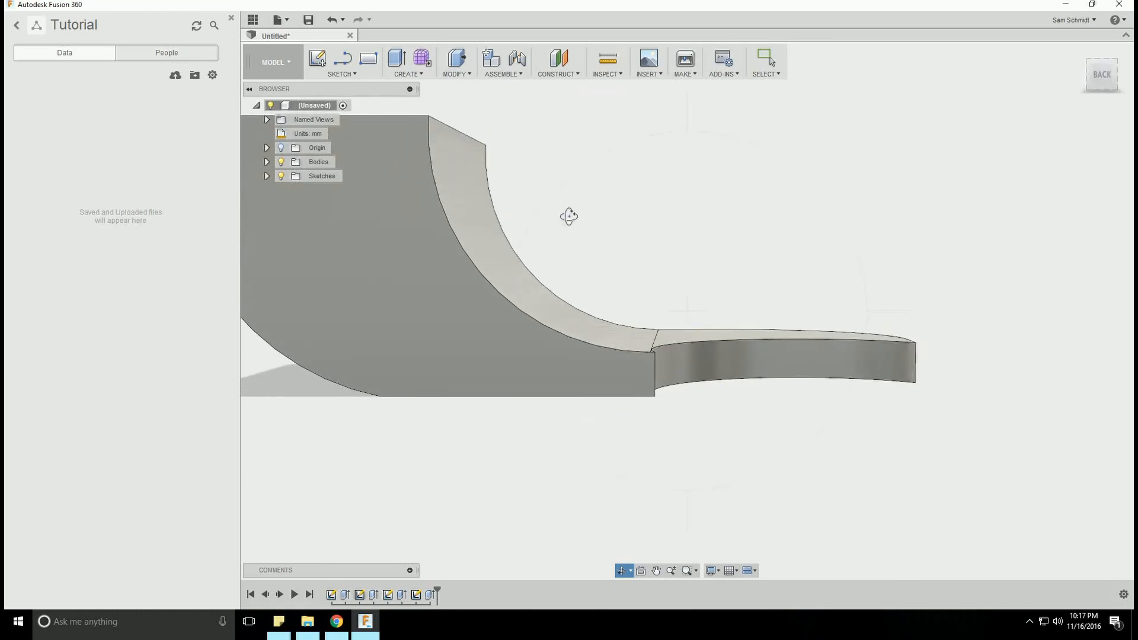
pyautogui.click(334, 78)
pyautogui.click(342, 90)
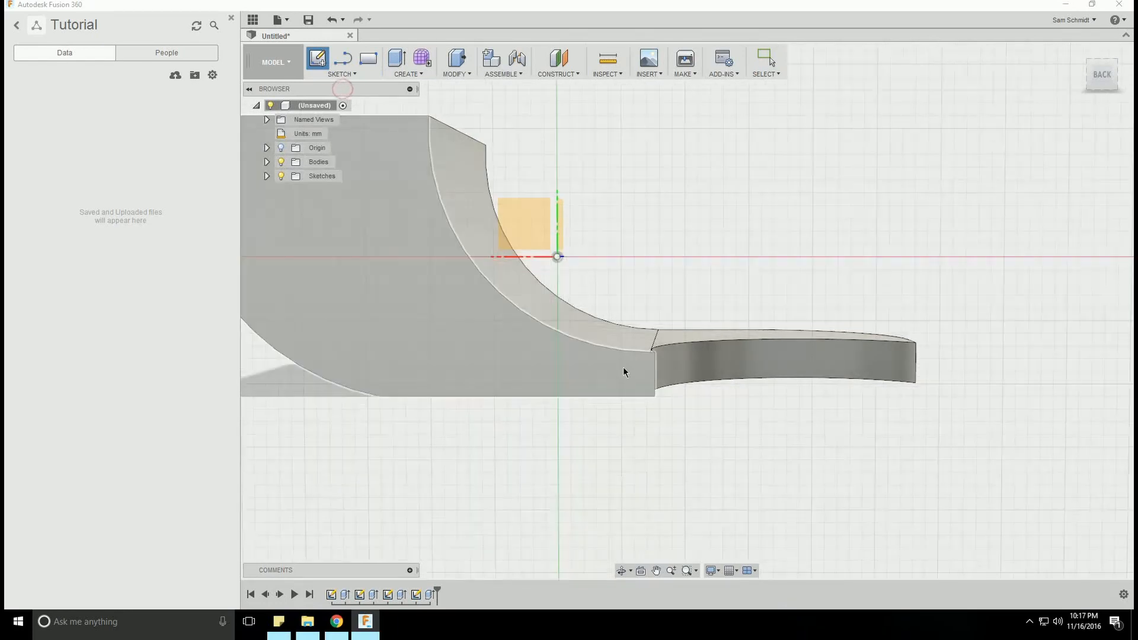
pyautogui.click(641, 369)
pyautogui.scroll(5, 771, 267)
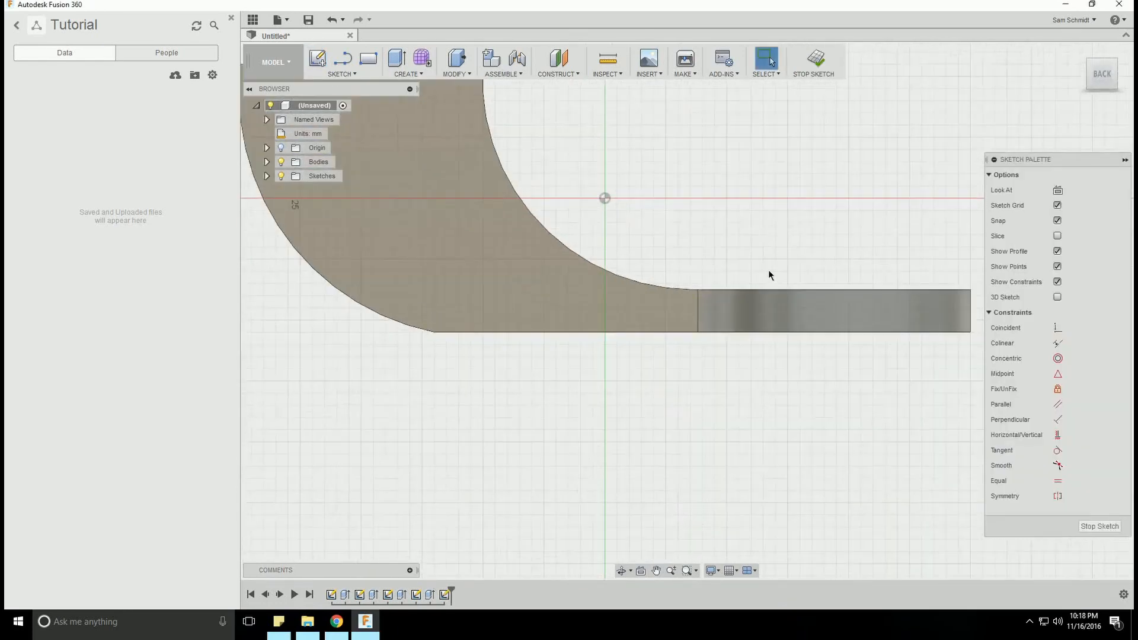
# Draw a sloped line about 3.6 mm long from the face's vertical end edge to its bottom edge, plus a vertical line closing the corner triangle
pyautogui.click(344, 76)
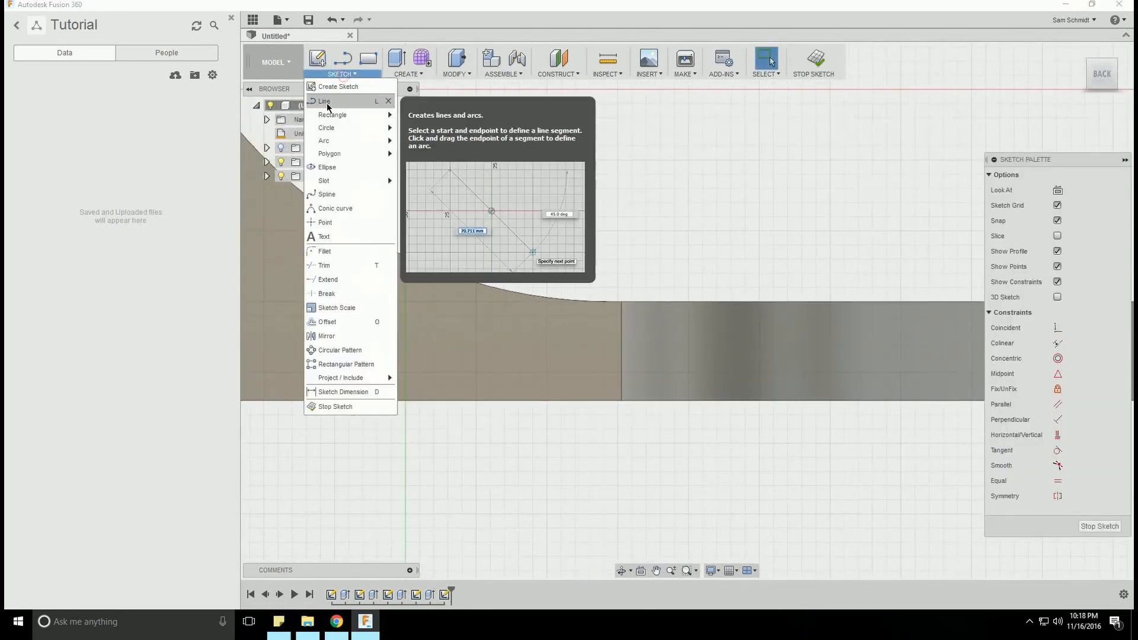
pyautogui.click(348, 98)
pyautogui.click(621, 332)
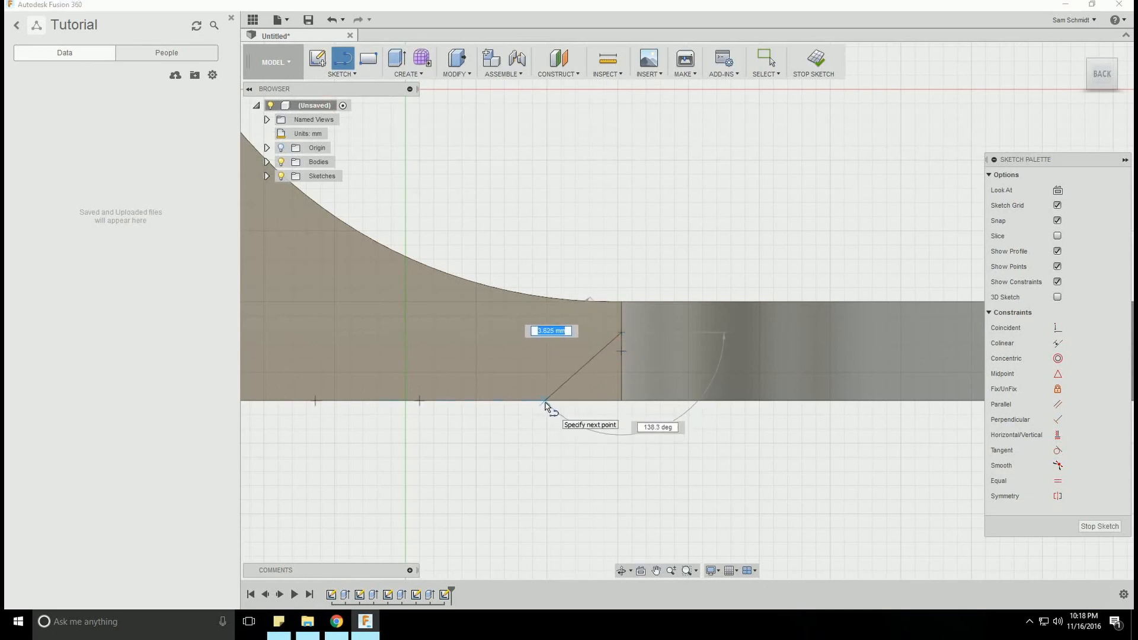
pyautogui.click(545, 402)
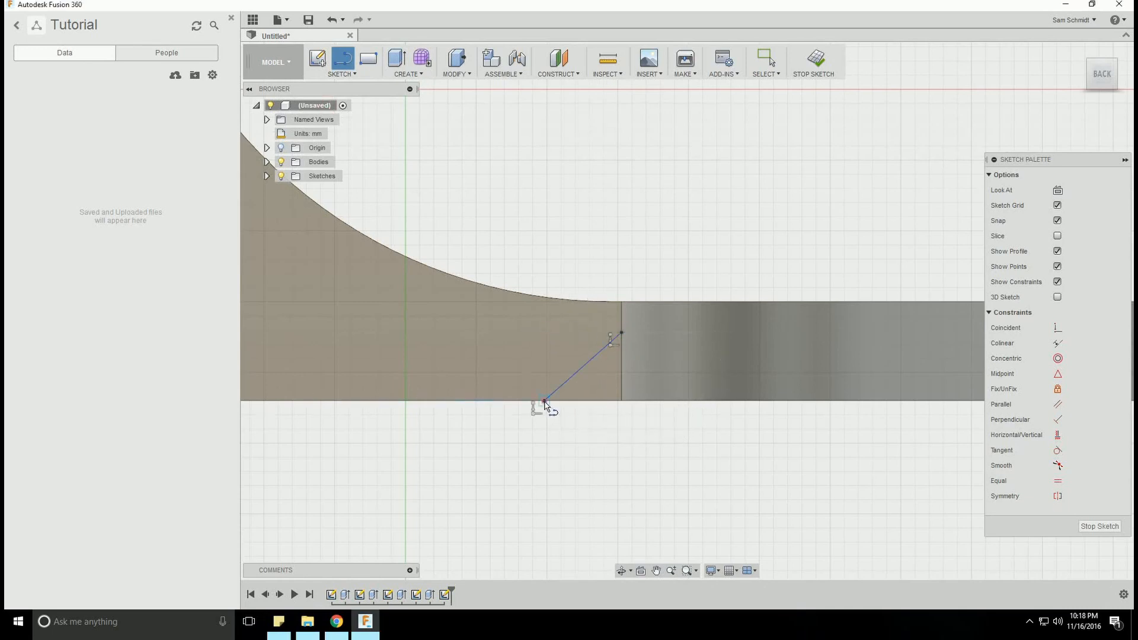
pyautogui.click(621, 401)
pyautogui.click(621, 333)
# Dimension the distance from the triangle's upper point to the face's upper corner and set it to 0.8 mm
pyautogui.click(348, 73)
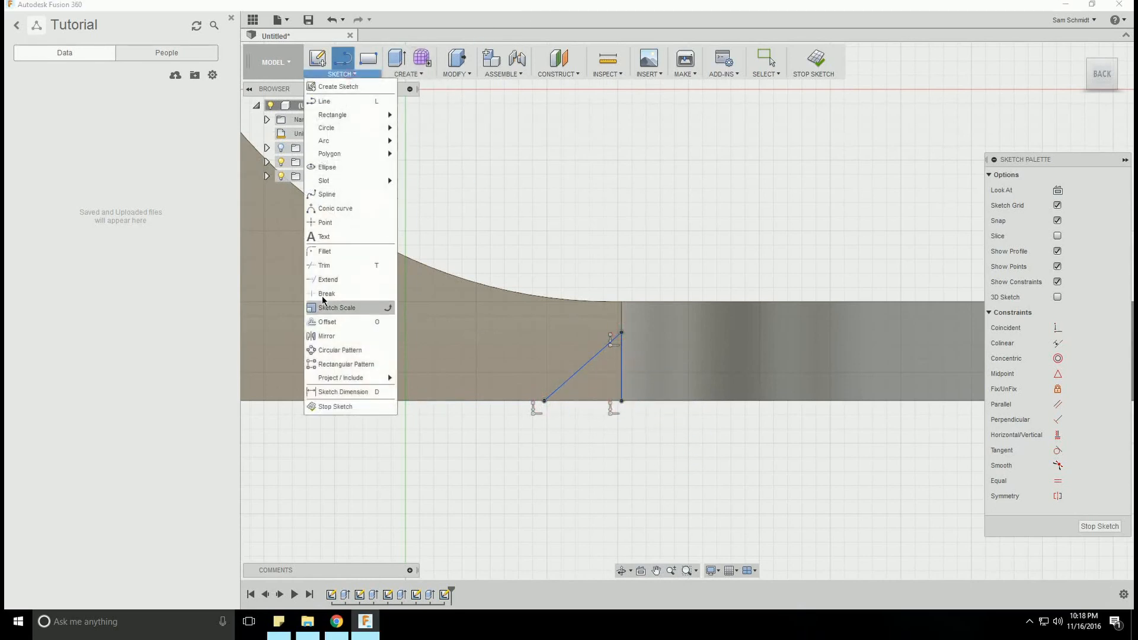
pyautogui.click(336, 391)
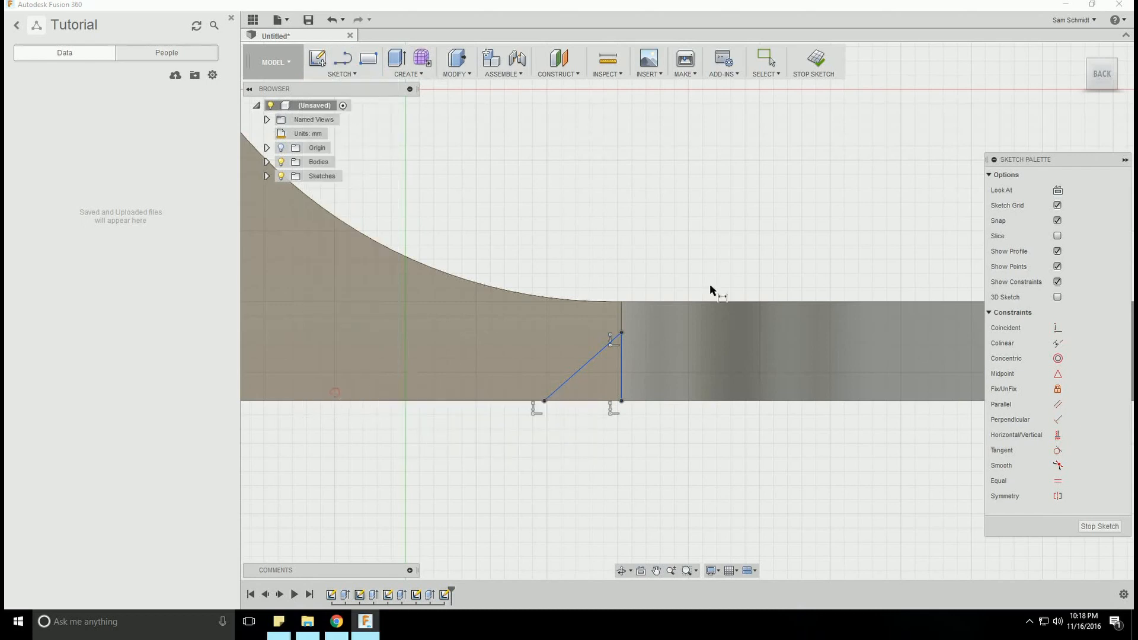
pyautogui.click(621, 332)
pyautogui.click(621, 302)
pyautogui.click(641, 319)
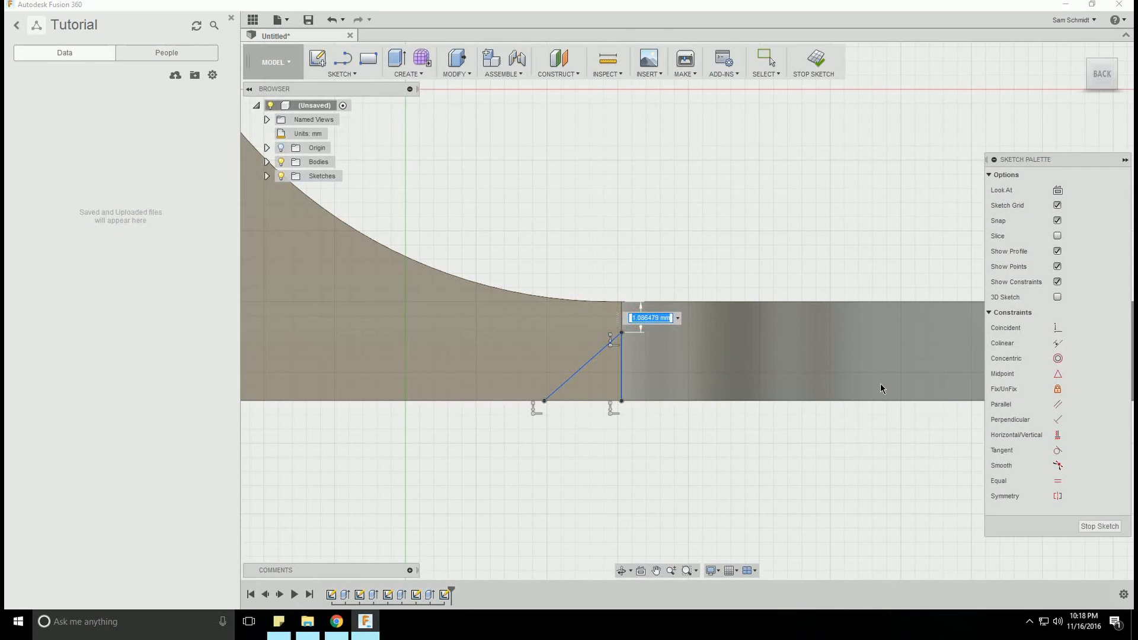
pyautogui.write('0.8')
pyautogui.press('Return')
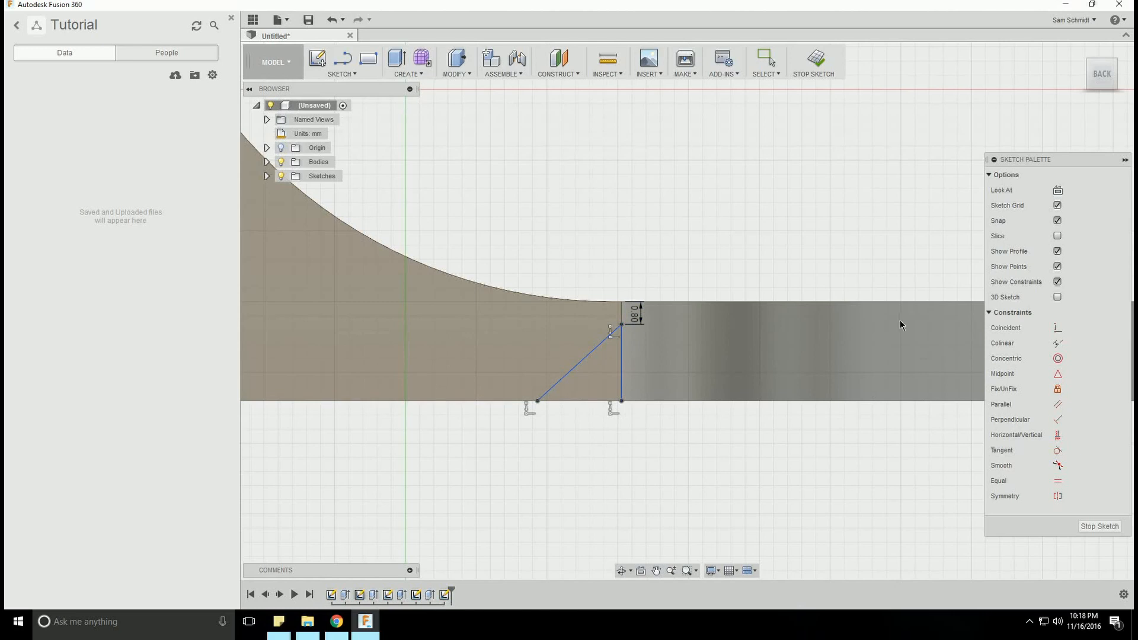
# Sweep the triangle profile as a cut along the circular cutout's lower curved edge, using Single Path and Perpendicular orientation
pyautogui.click(409, 74)
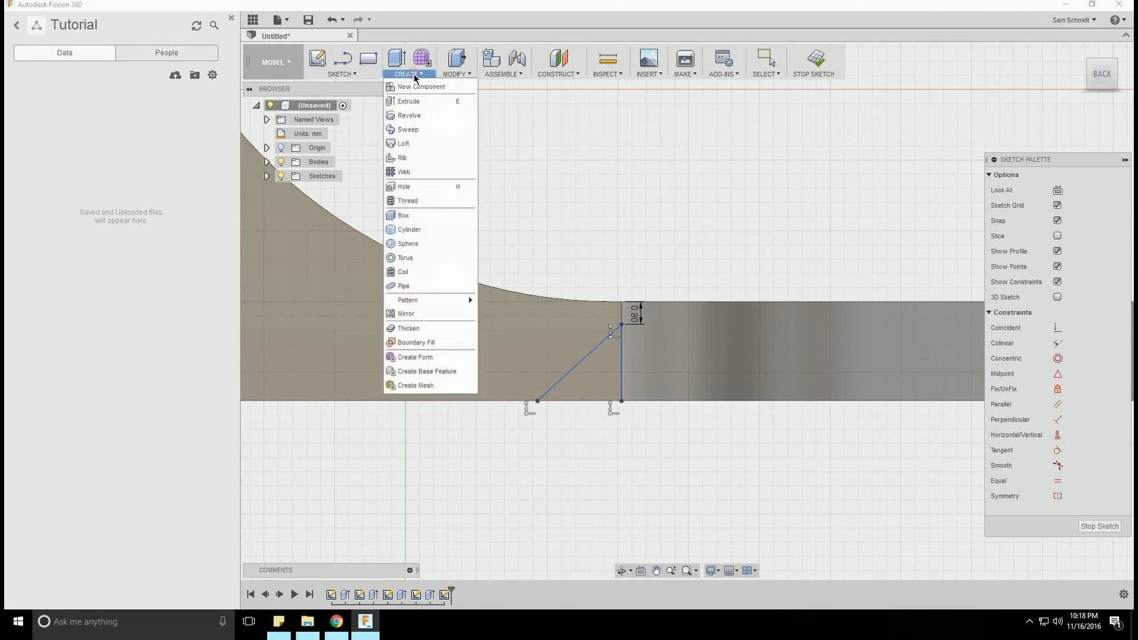
pyautogui.click(408, 129)
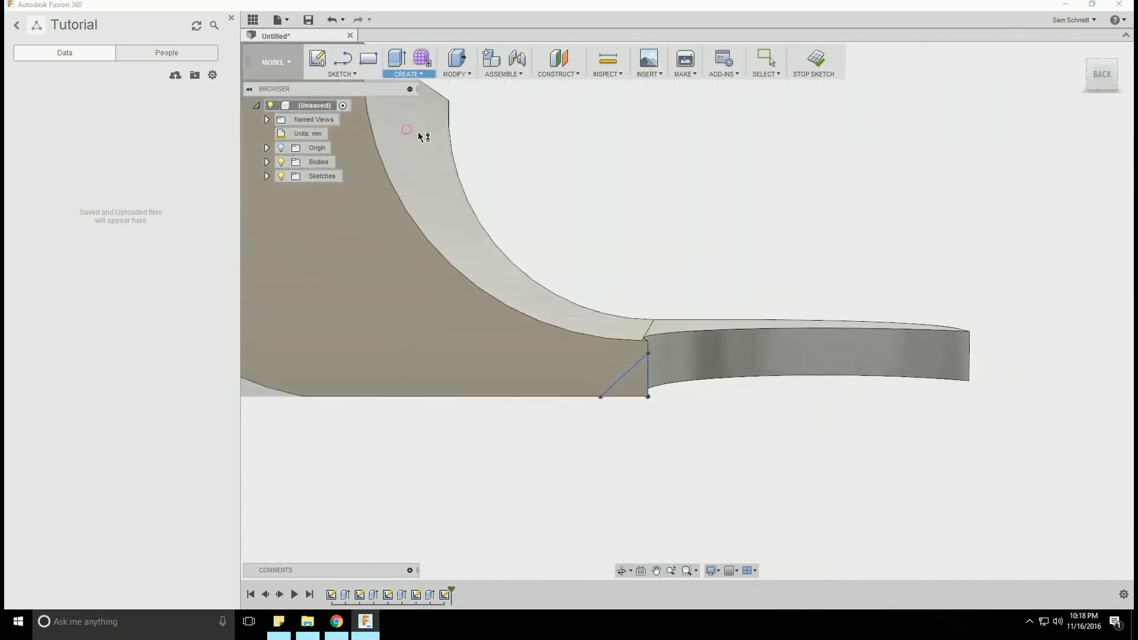
pyautogui.click(635, 413)
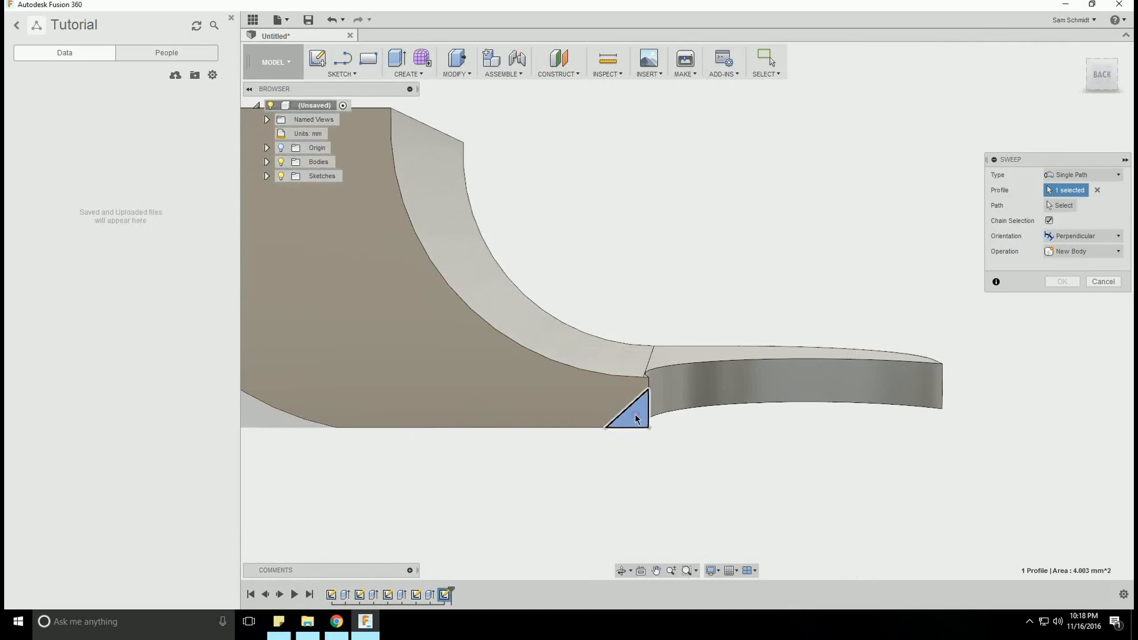
pyautogui.rightClick(759, 413)
pyautogui.click(780, 421)
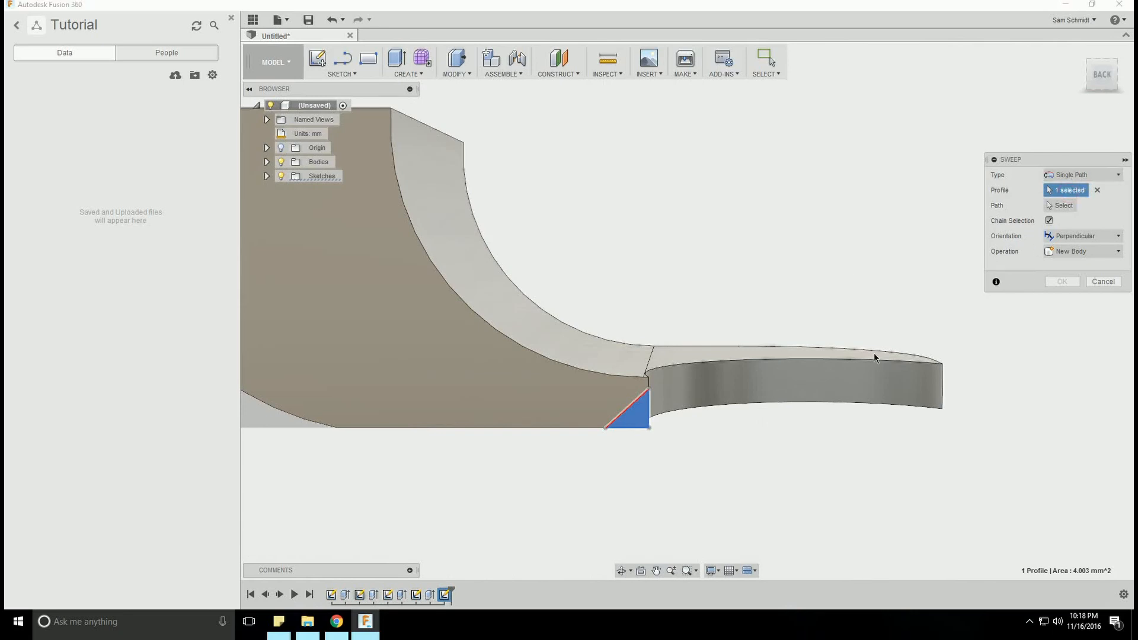
pyautogui.click(624, 572)
pyautogui.moveTo(634, 548); pyautogui.dragTo(818, 400)
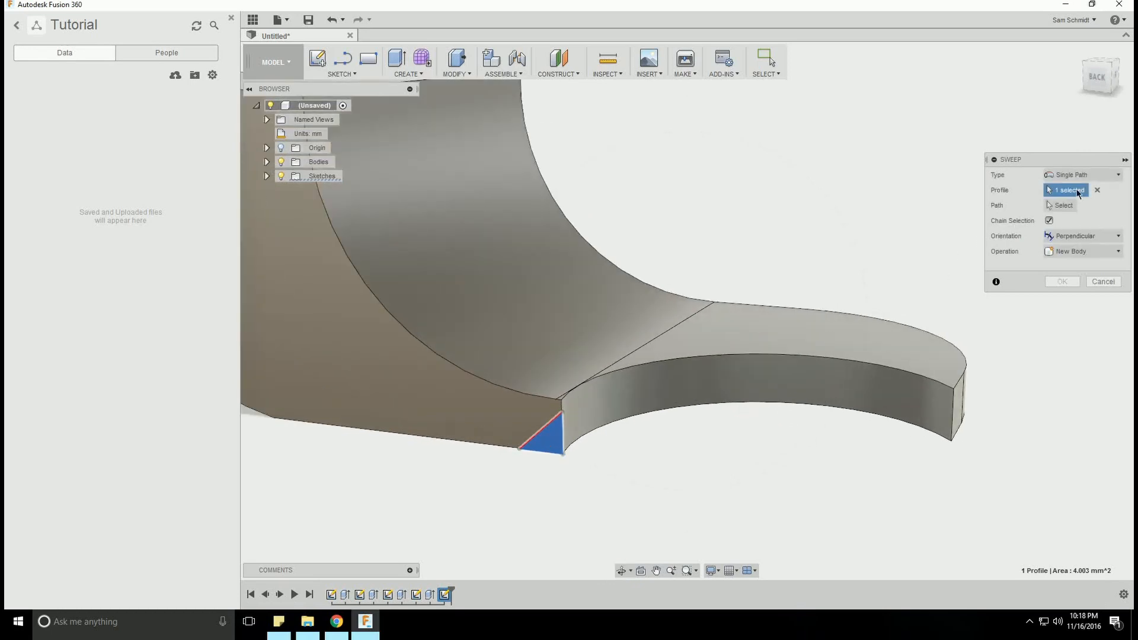
pyautogui.click(1063, 205)
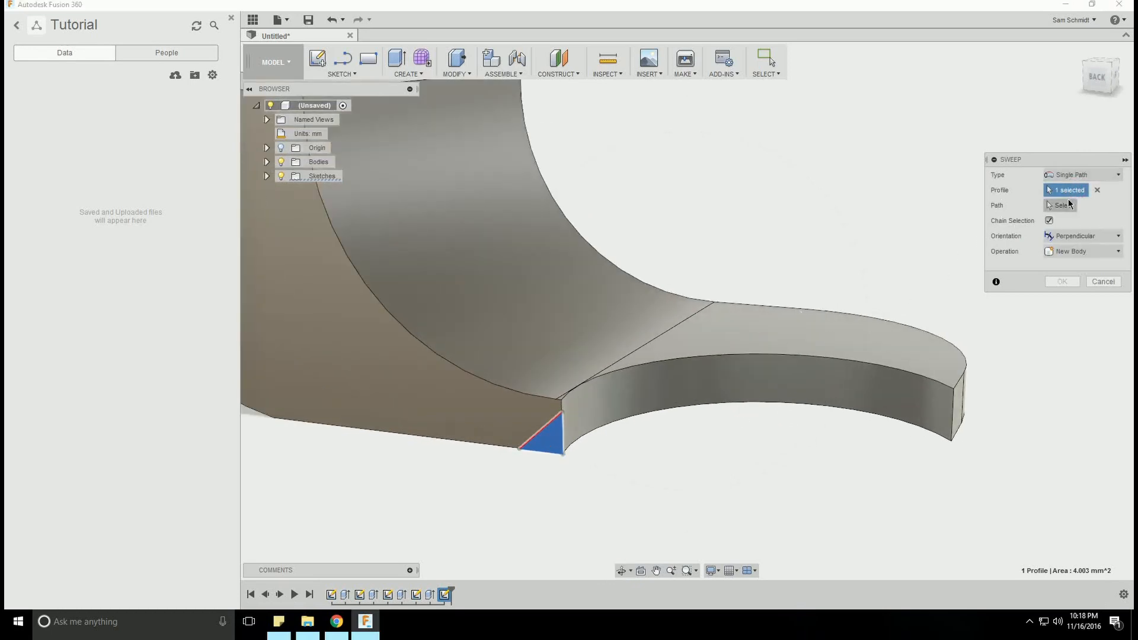
pyautogui.click(724, 403)
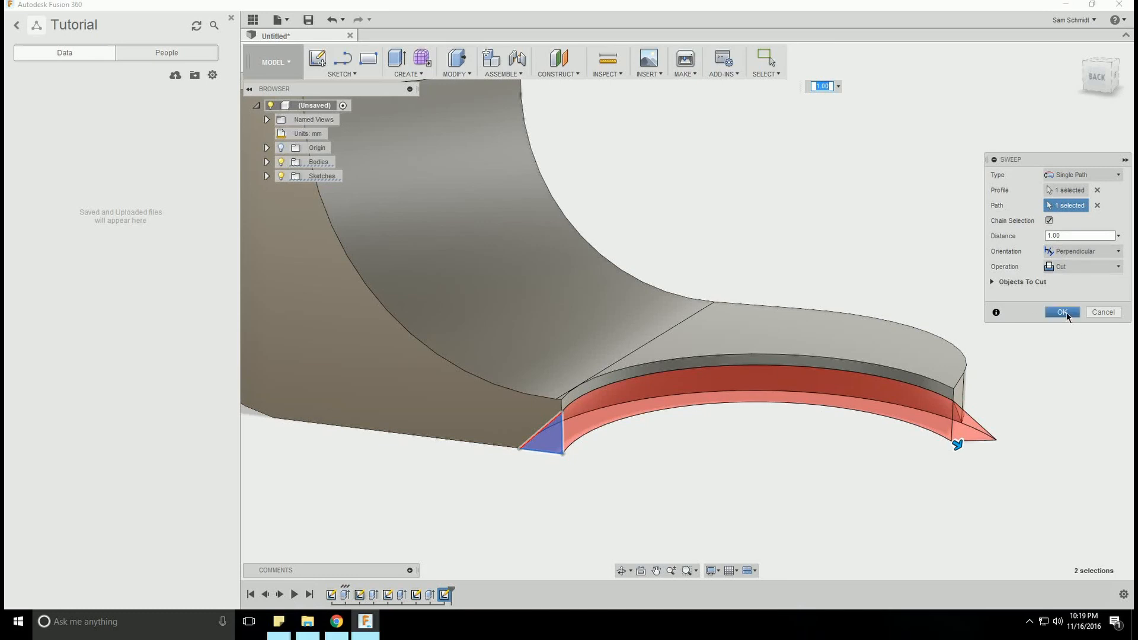
pyautogui.click(1062, 312)
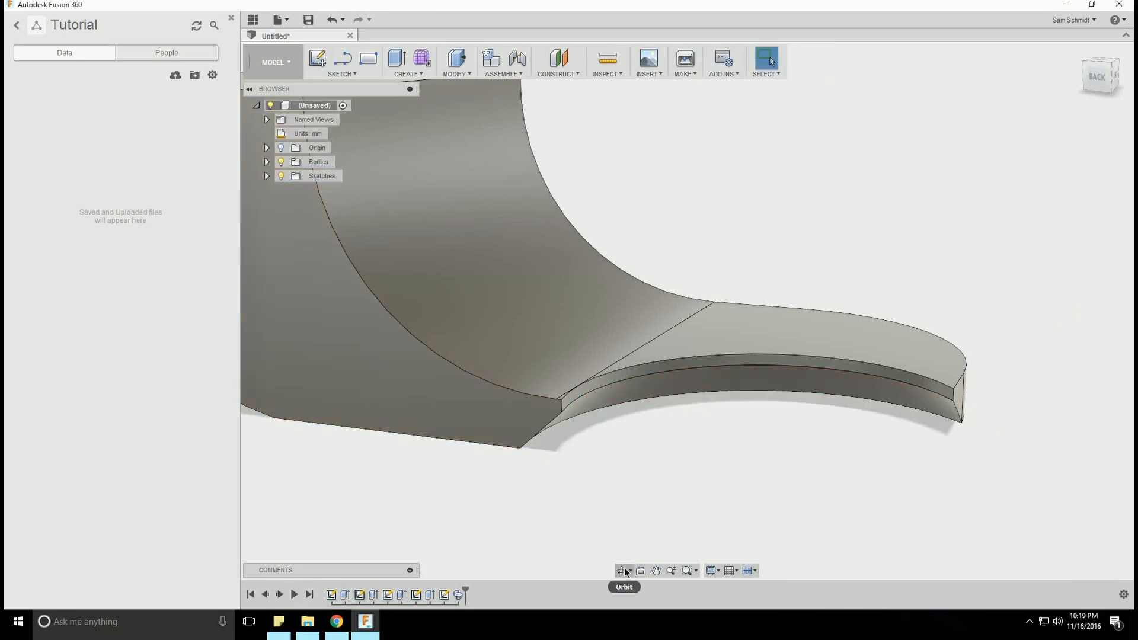
# Shell the body to an inside thickness of 1 mm, removing the bevelled face along the circular cutout
pyautogui.click(625, 571)
pyautogui.moveTo(734, 504); pyautogui.dragTo(839, 413)
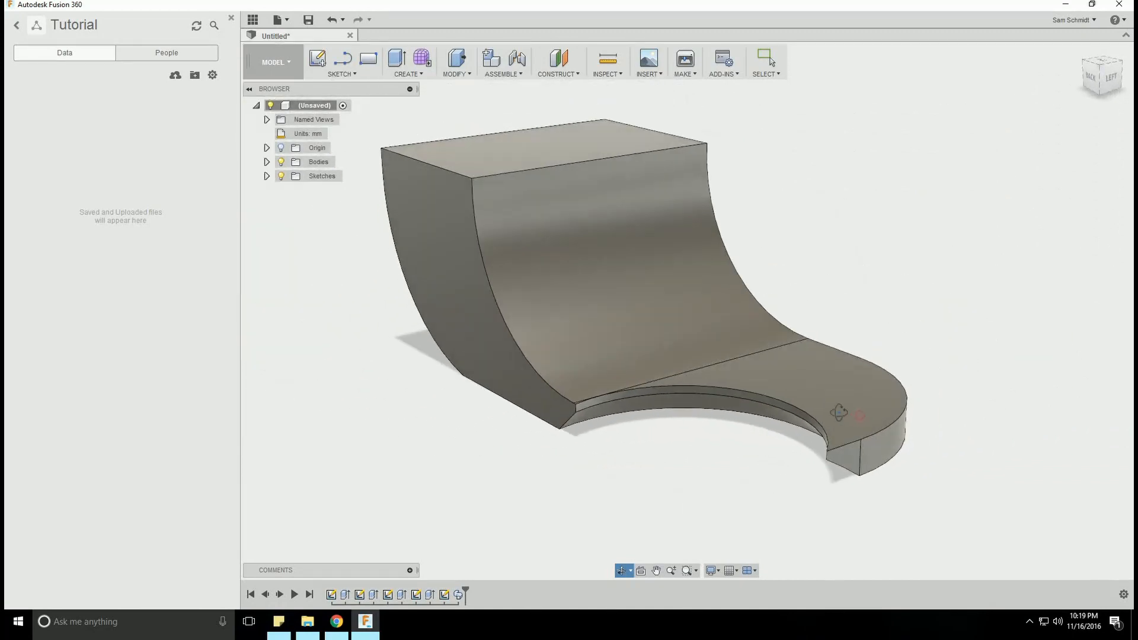
pyautogui.click(415, 76)
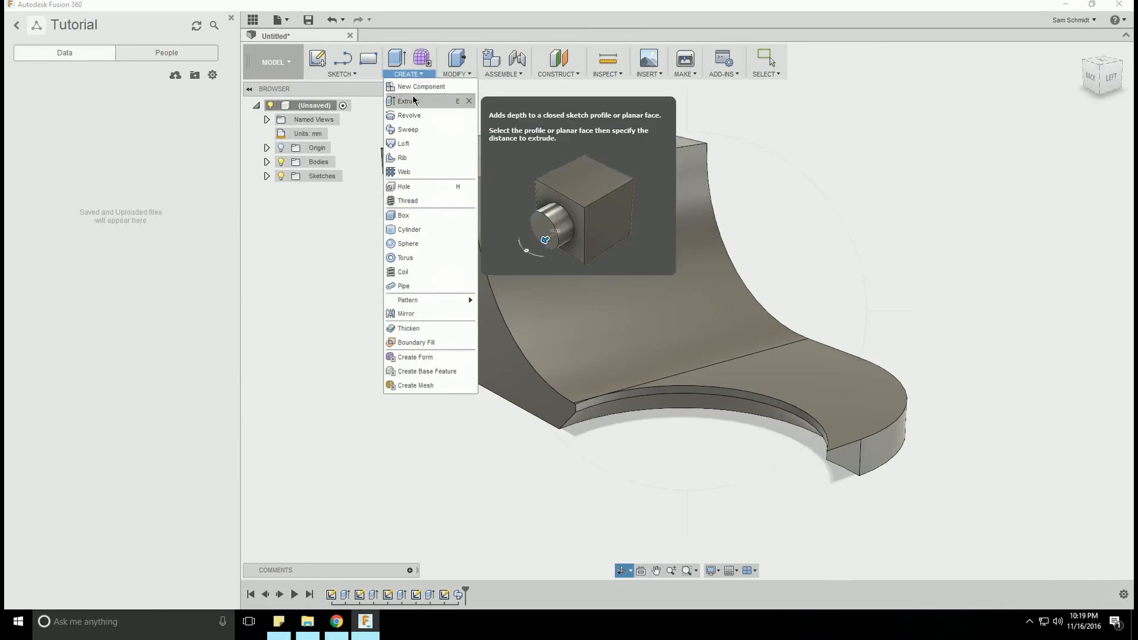
pyautogui.click(456, 73)
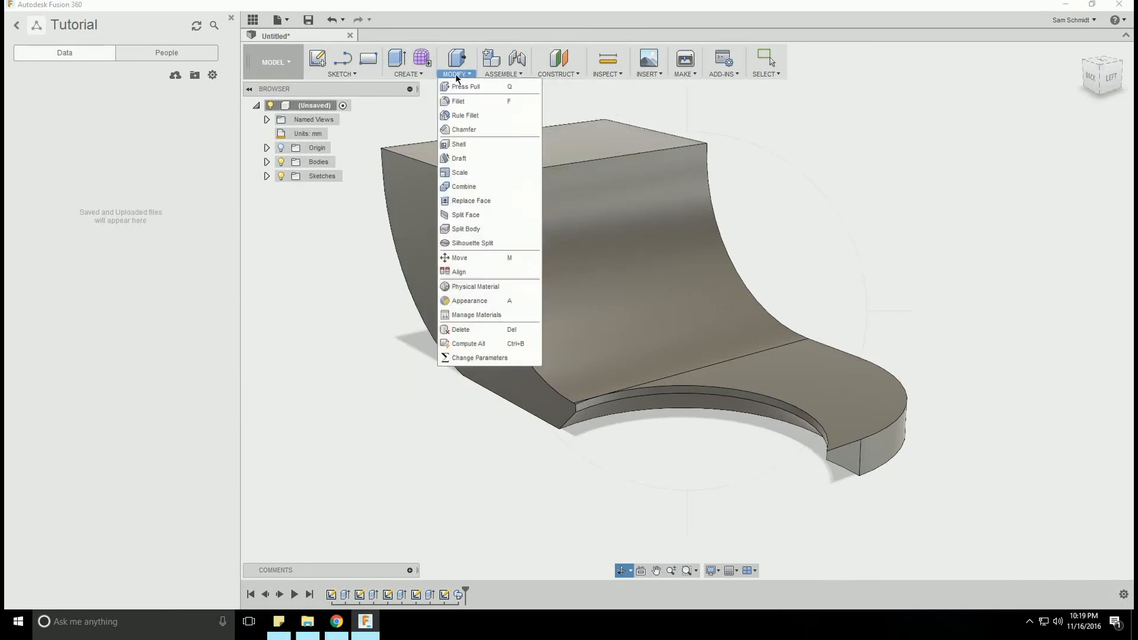
pyautogui.click(459, 145)
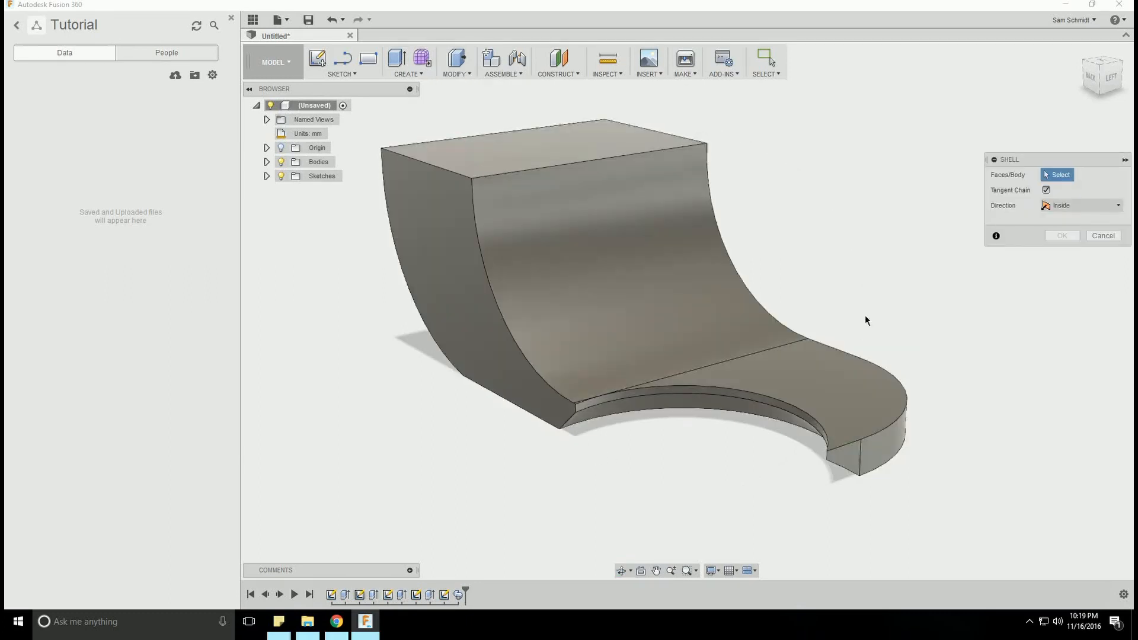
pyautogui.click(678, 403)
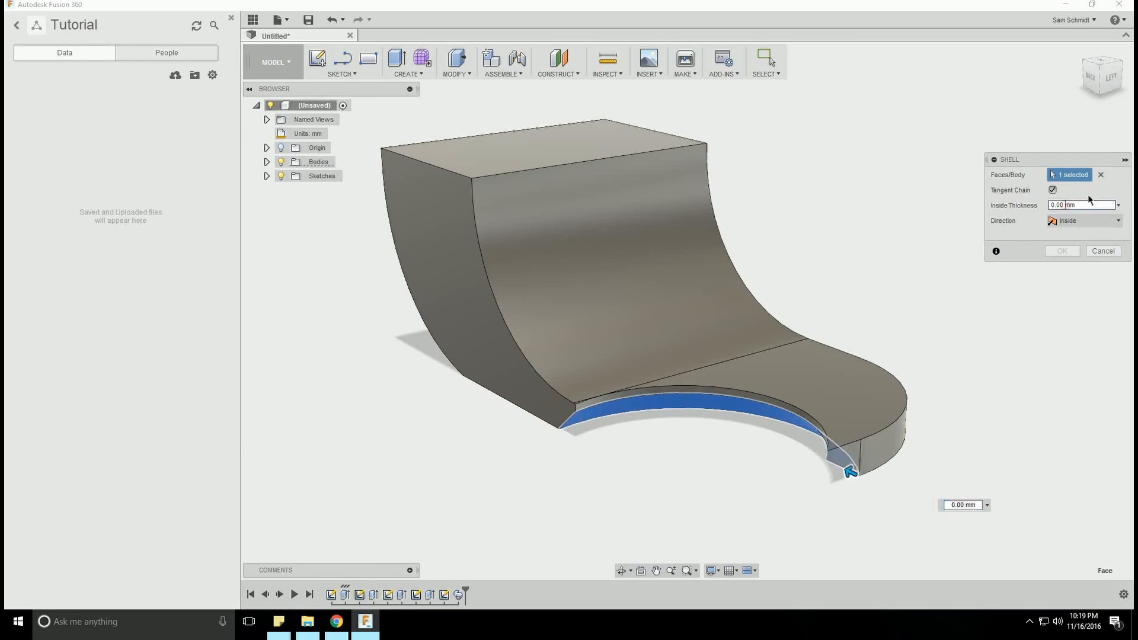
pyautogui.click(1065, 204)
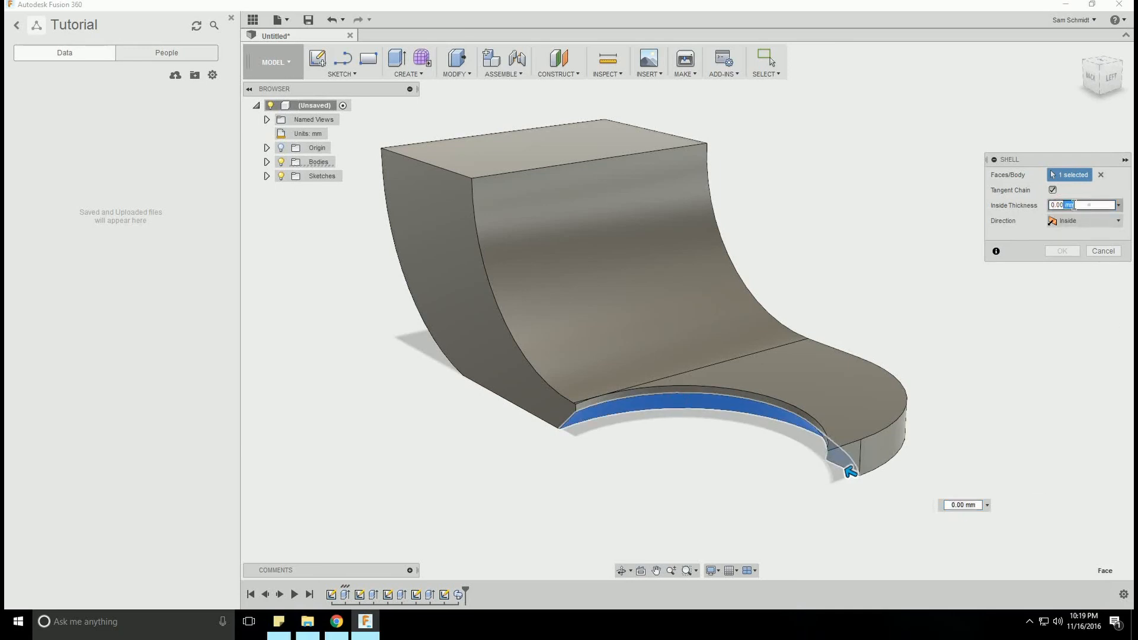
pyautogui.moveTo(1074, 204); pyautogui.dragTo(958, 204)
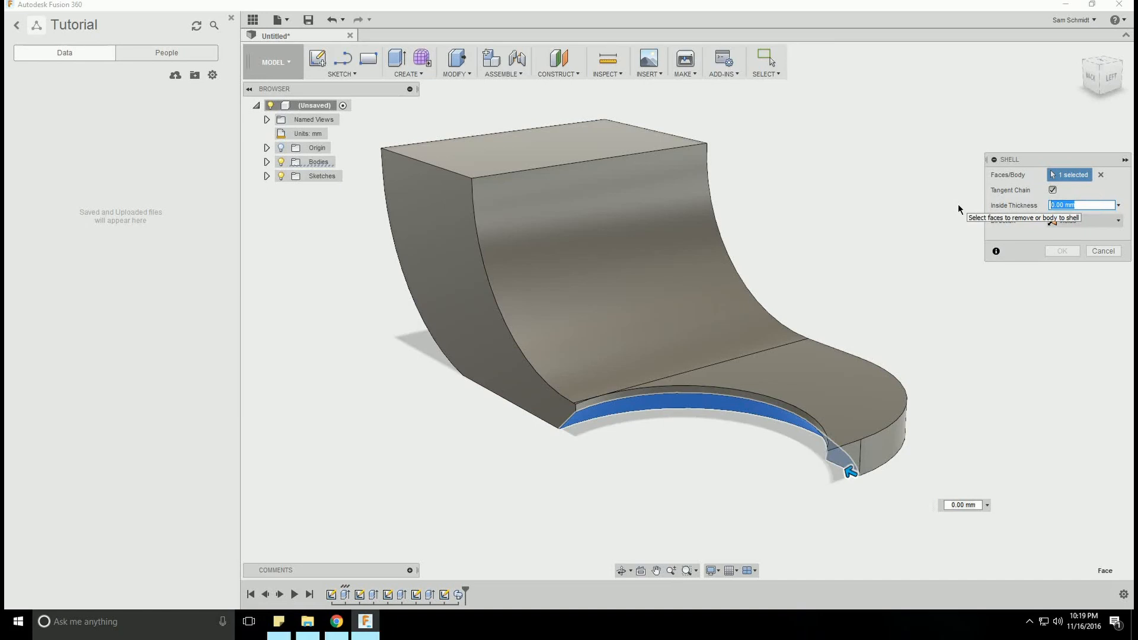
pyautogui.write('1mm')
pyautogui.press('Return')
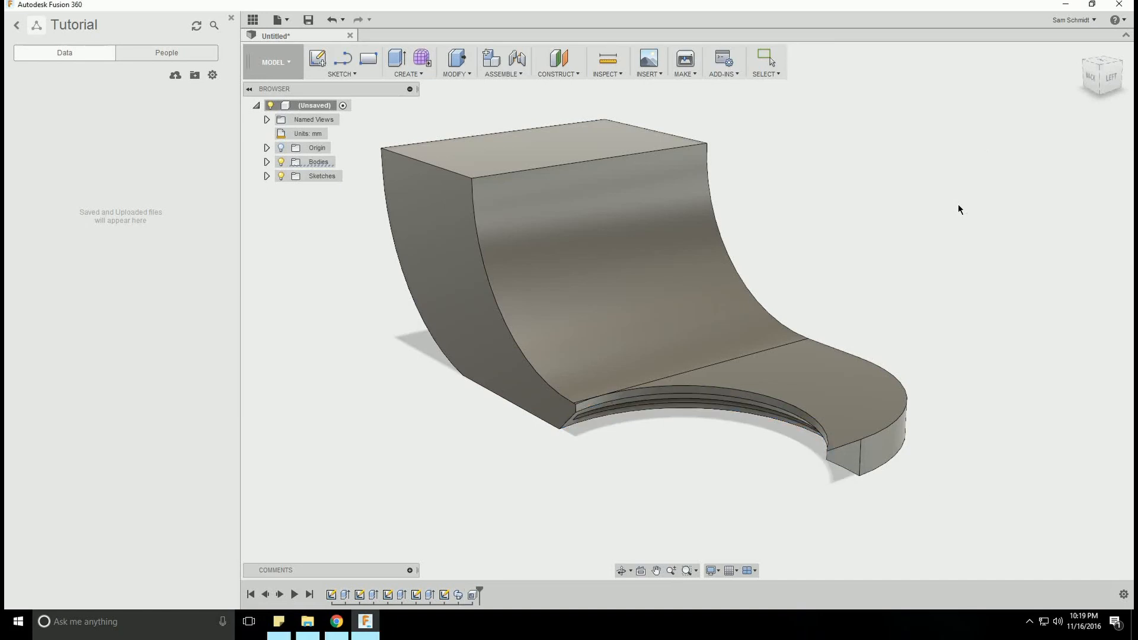
# Inspect the shelled opening from below, and roll the design history back to just before the shell feature
pyautogui.click(620, 573)
pyautogui.moveTo(777, 391); pyautogui.dragTo(766, 352)
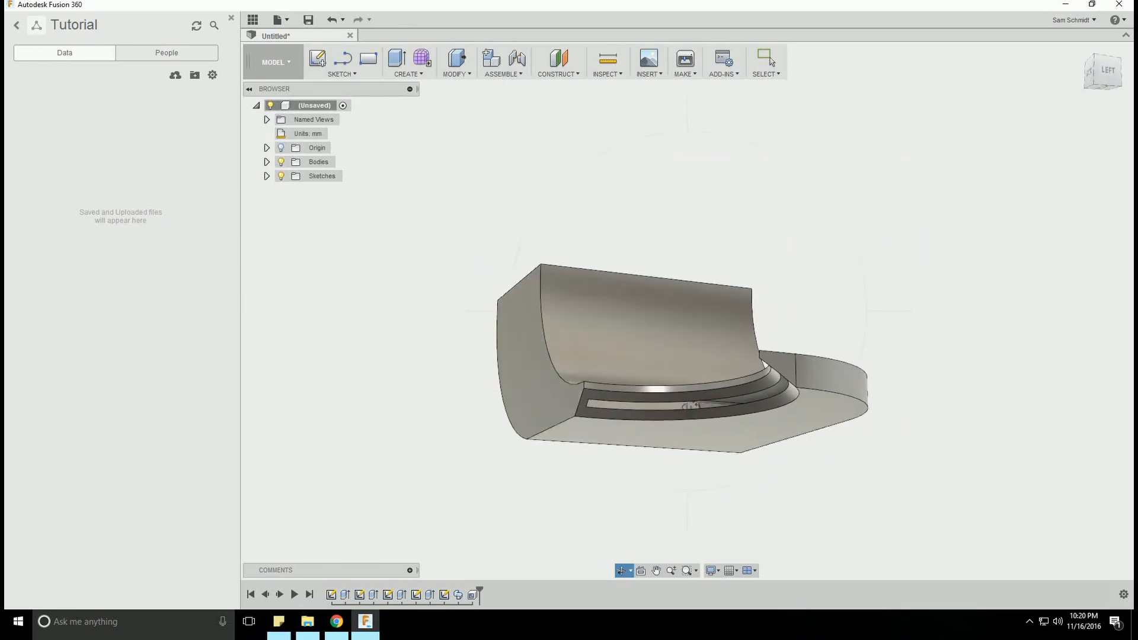
pyautogui.scroll(4, 691, 388)
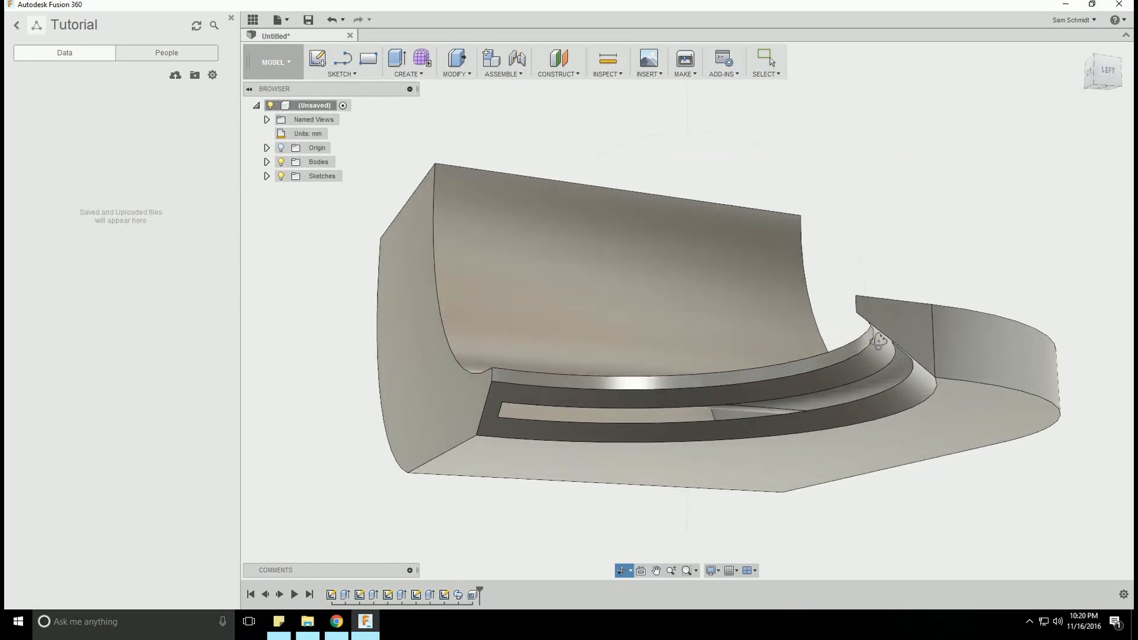
pyautogui.moveTo(879, 341); pyautogui.dragTo(989, 391)
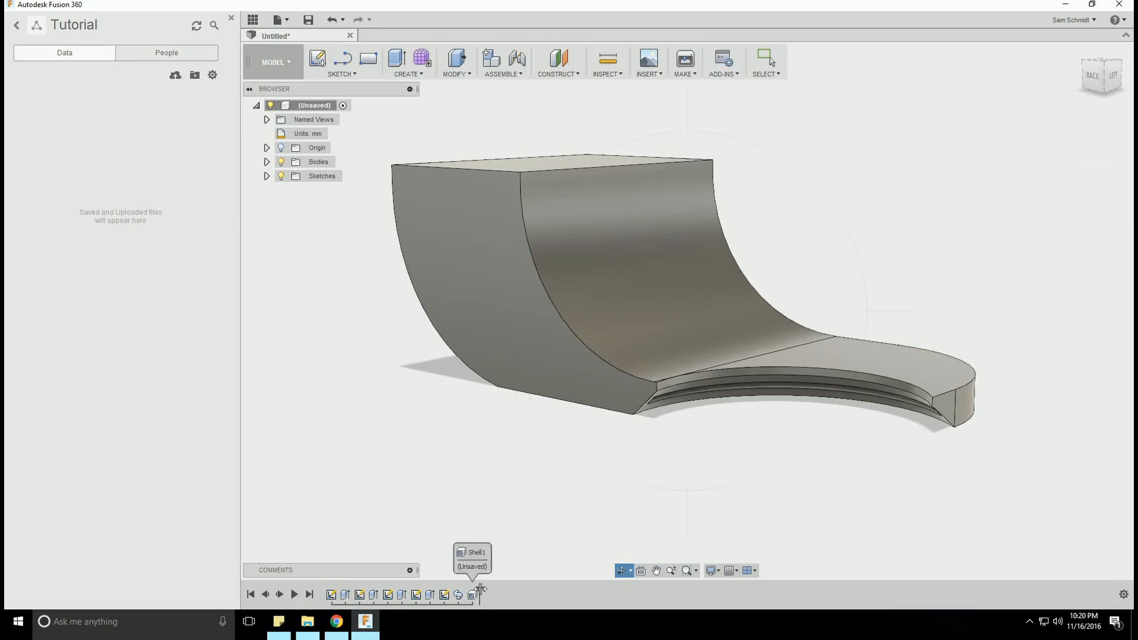
pyautogui.moveTo(468, 591); pyautogui.dragTo(465, 590)
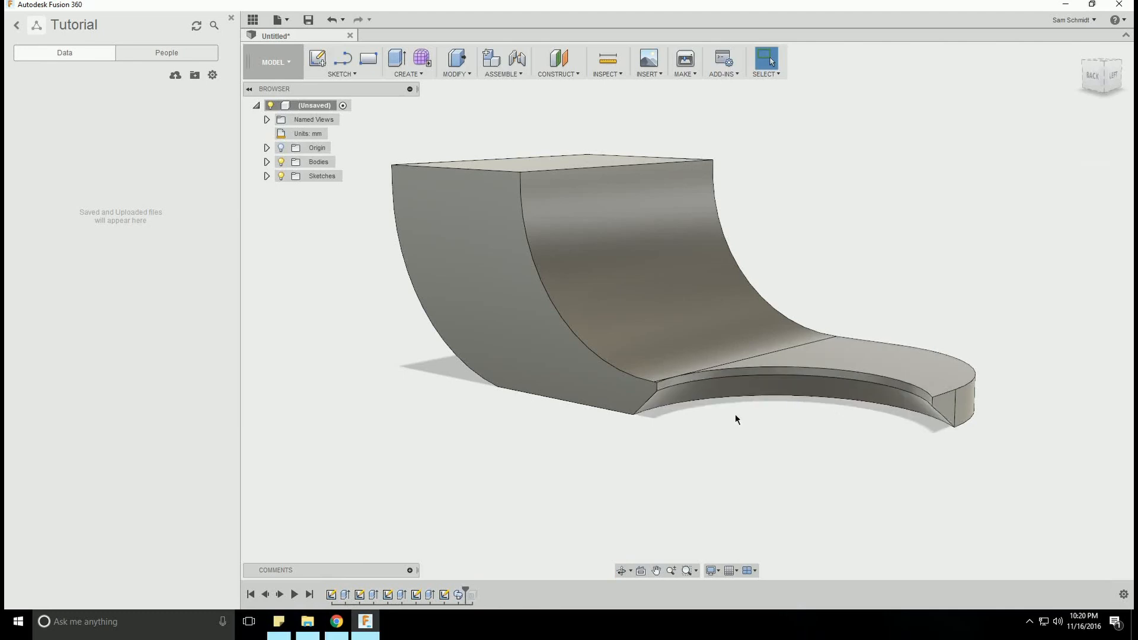
# Fillet the curved channel edge on the circular-cutout side with a constant 2 mm radius
pyautogui.scroll(-5, 479, 467)
pyautogui.scroll(2, 702, 341)
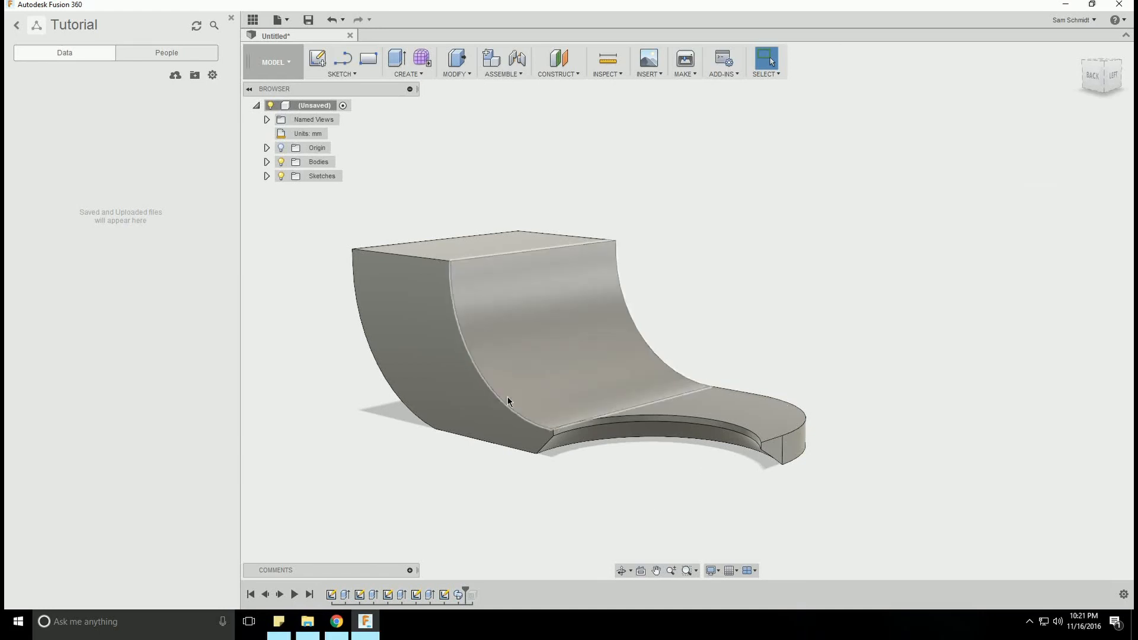
pyautogui.click(456, 75)
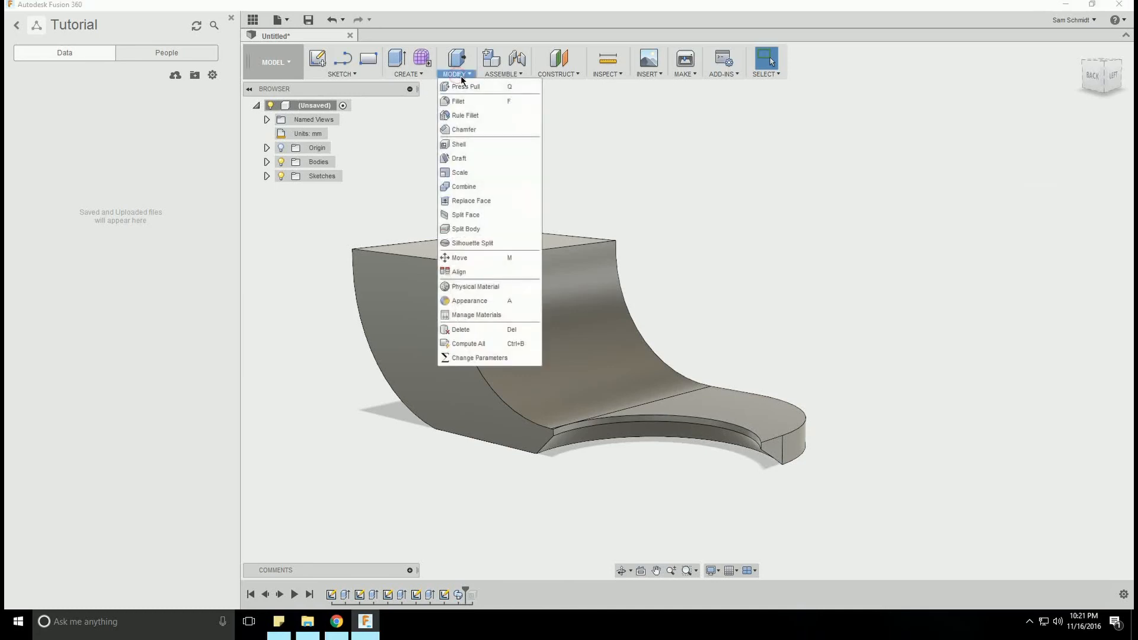
pyautogui.click(464, 102)
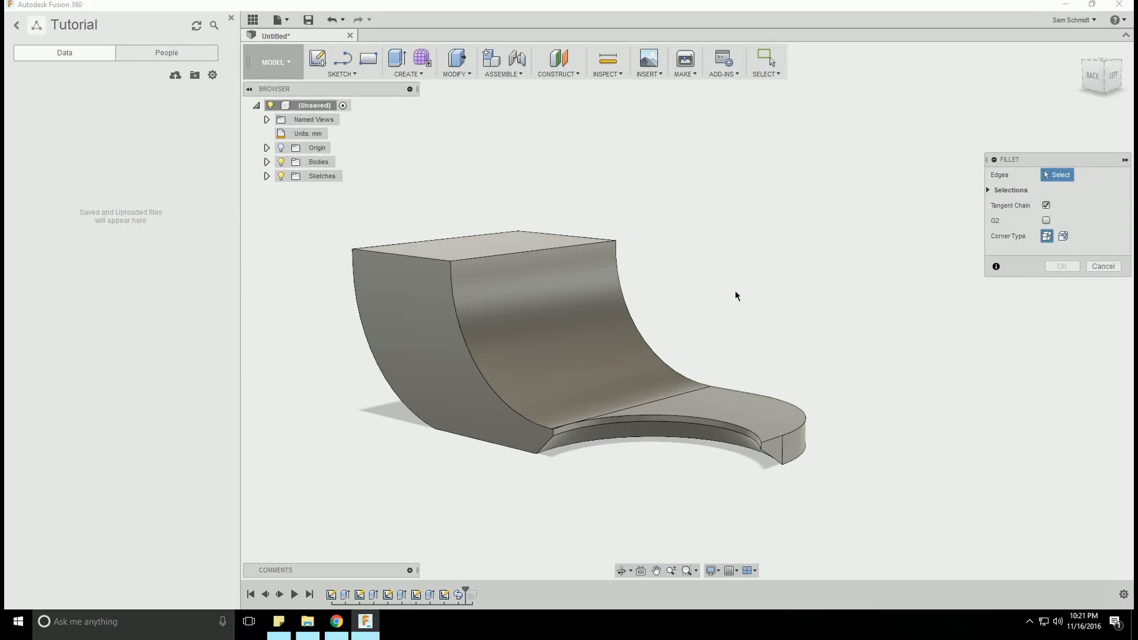
pyautogui.click(461, 329)
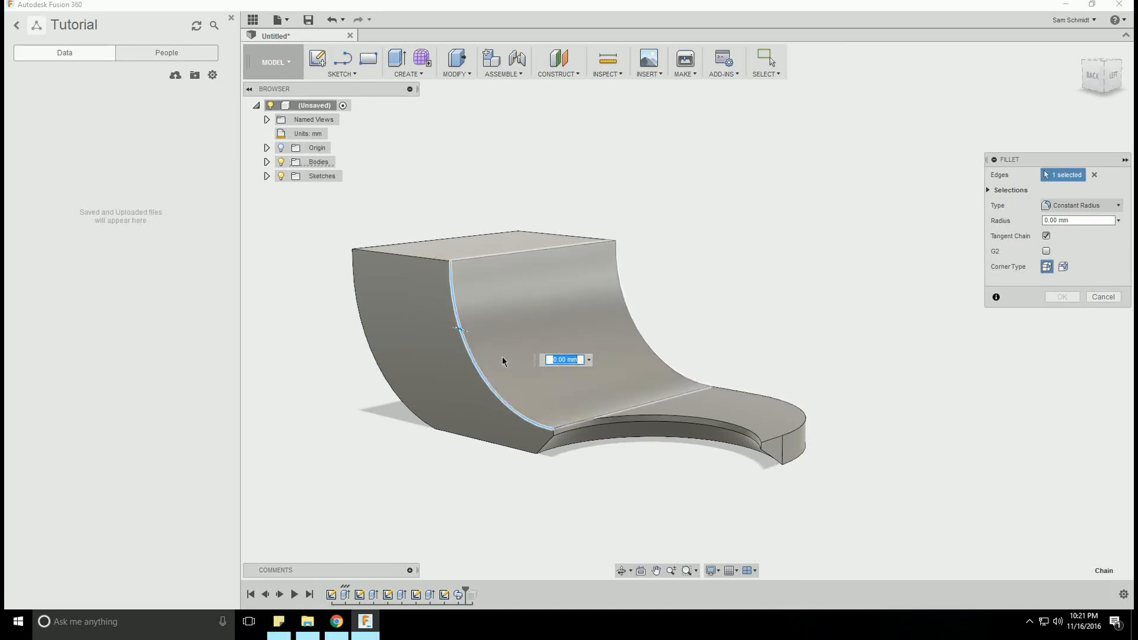
pyautogui.write('2')
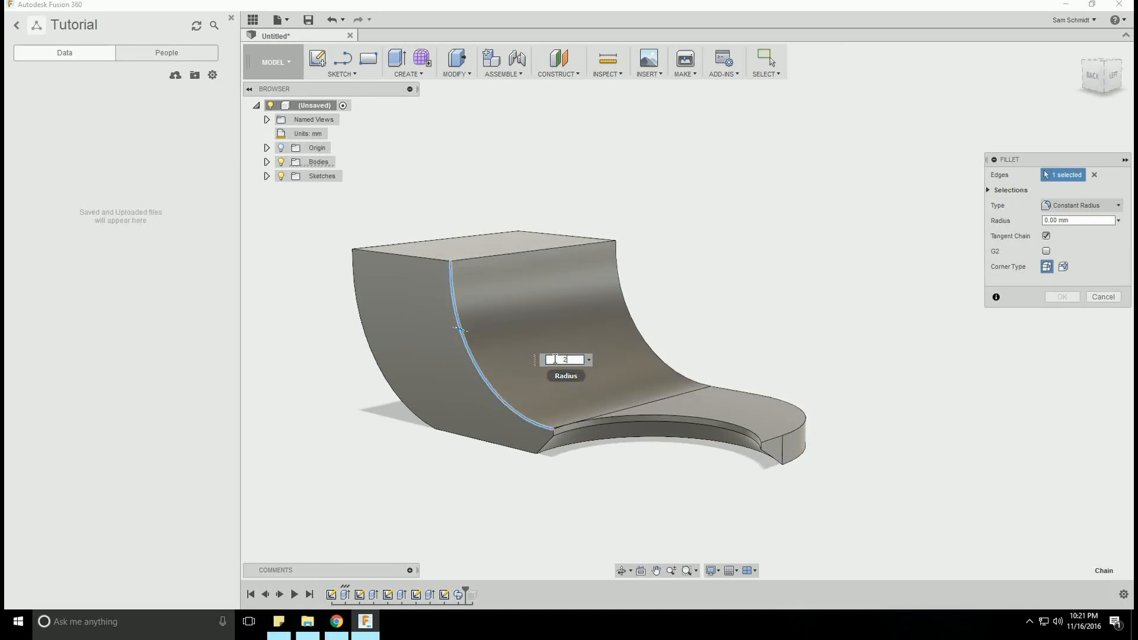
pyautogui.write('mm')
pyautogui.press('Return')
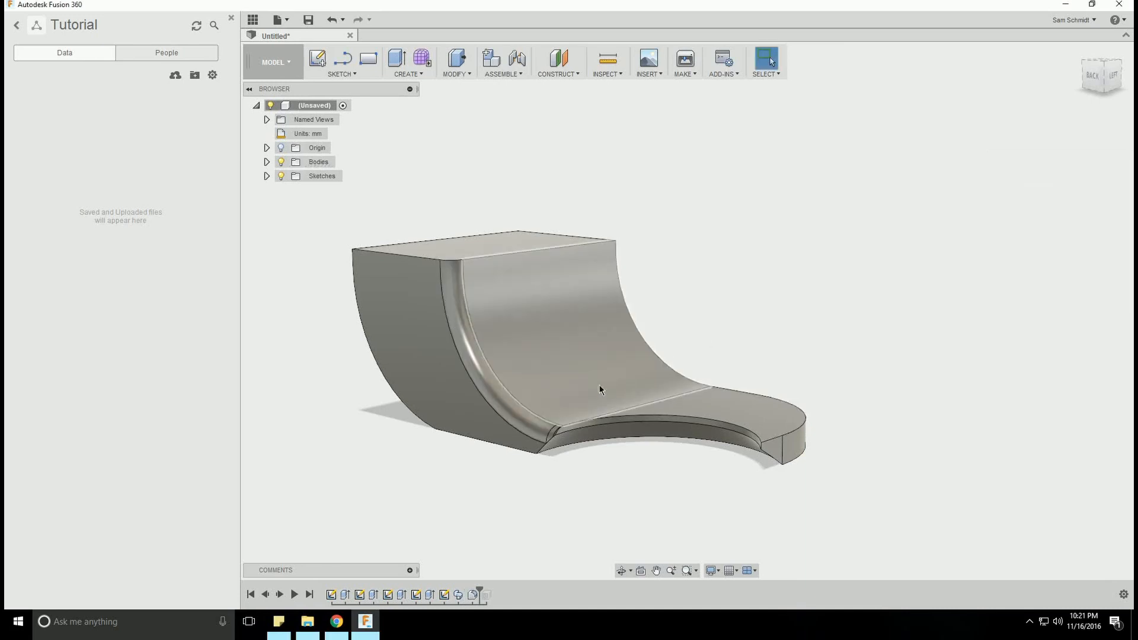
# Turn to the opposite side and try to add the channel's other curved edge to the existing fillet by editing it
pyautogui.click(622, 571)
pyautogui.moveTo(681, 417); pyautogui.dragTo(576, 414)
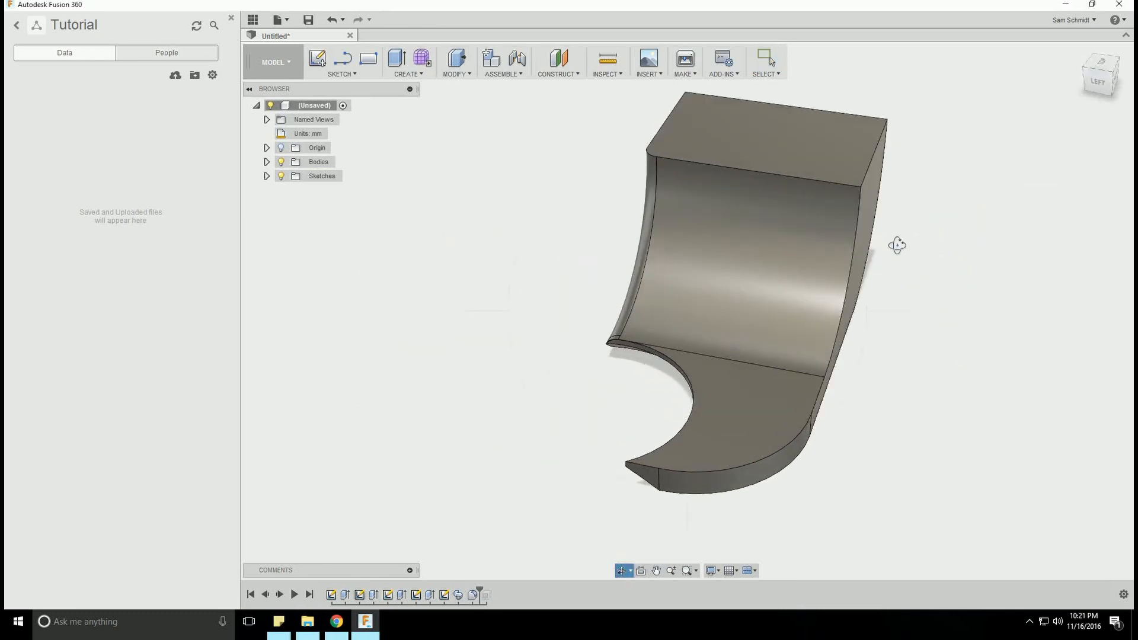
pyautogui.press('Escape')
pyautogui.click(853, 250)
pyautogui.click(853, 250)
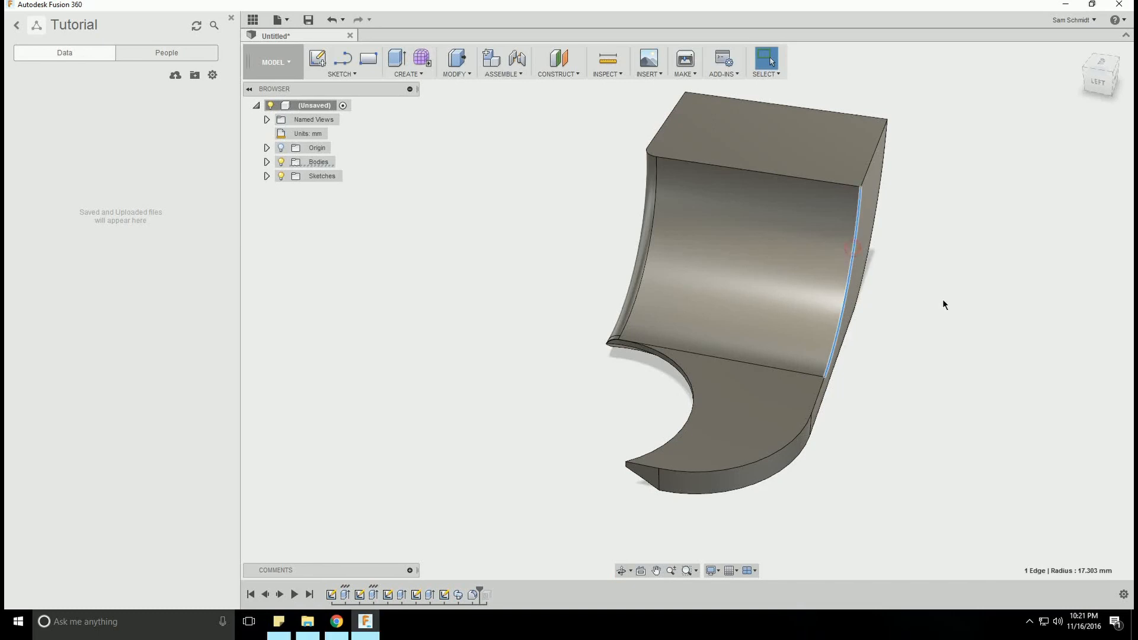
pyautogui.rightClick(474, 596)
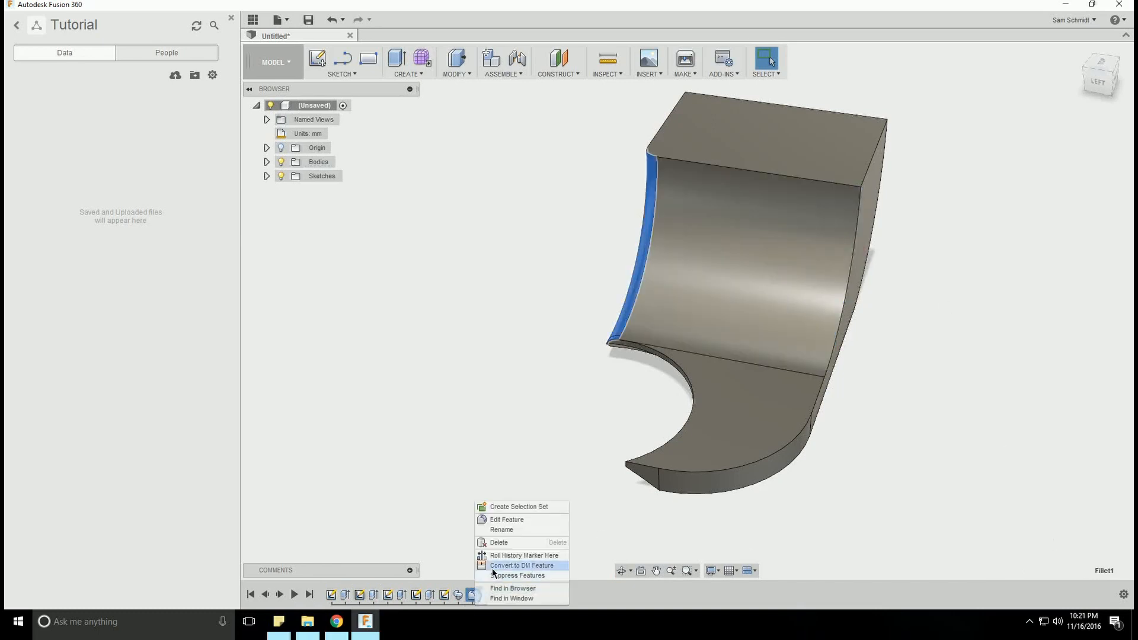
pyautogui.click(641, 598)
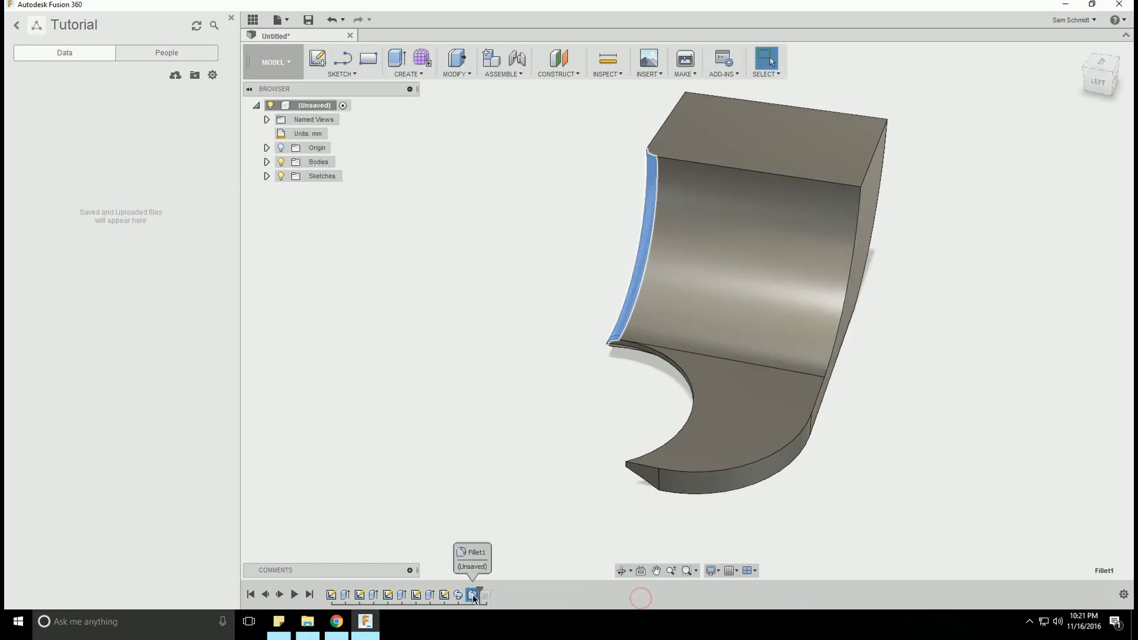
pyautogui.rightClick(474, 596)
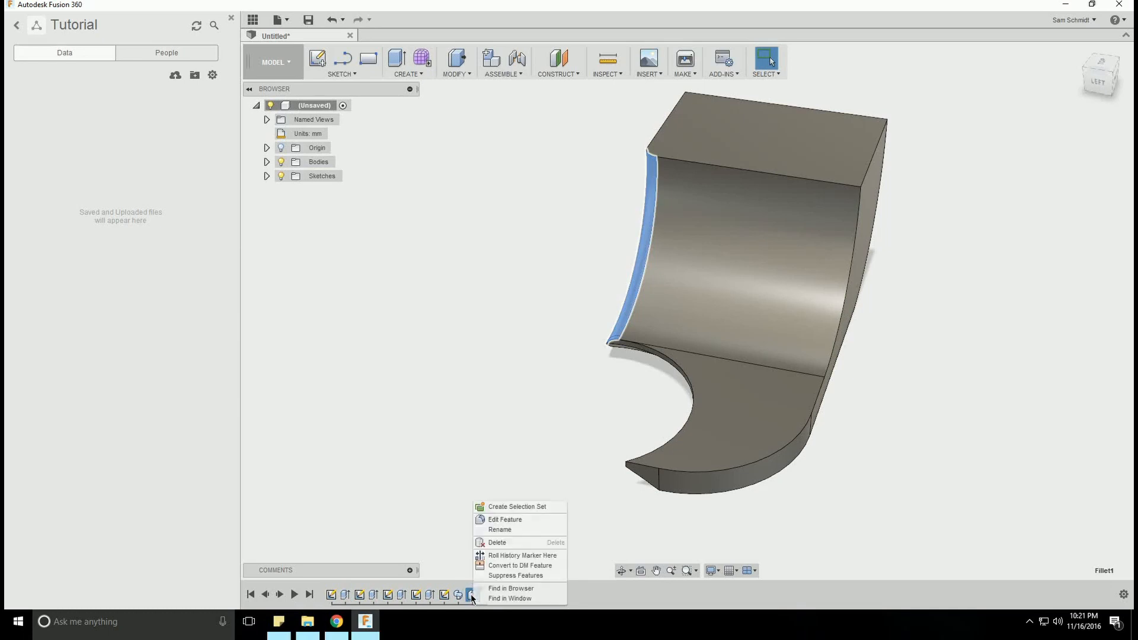
pyautogui.click(498, 519)
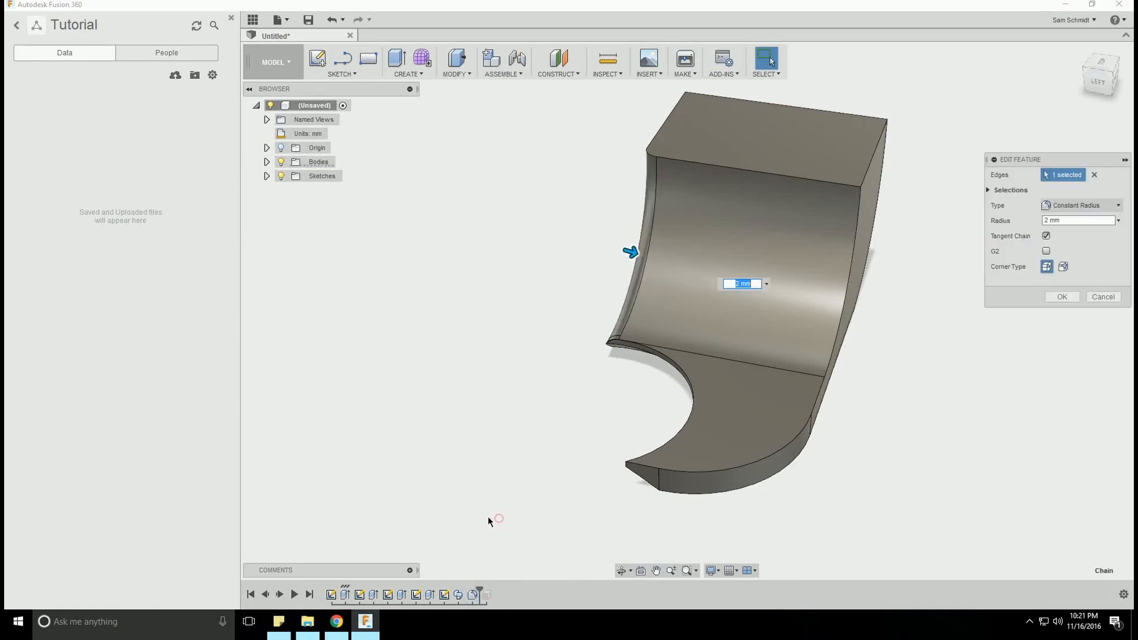
pyautogui.click(849, 257)
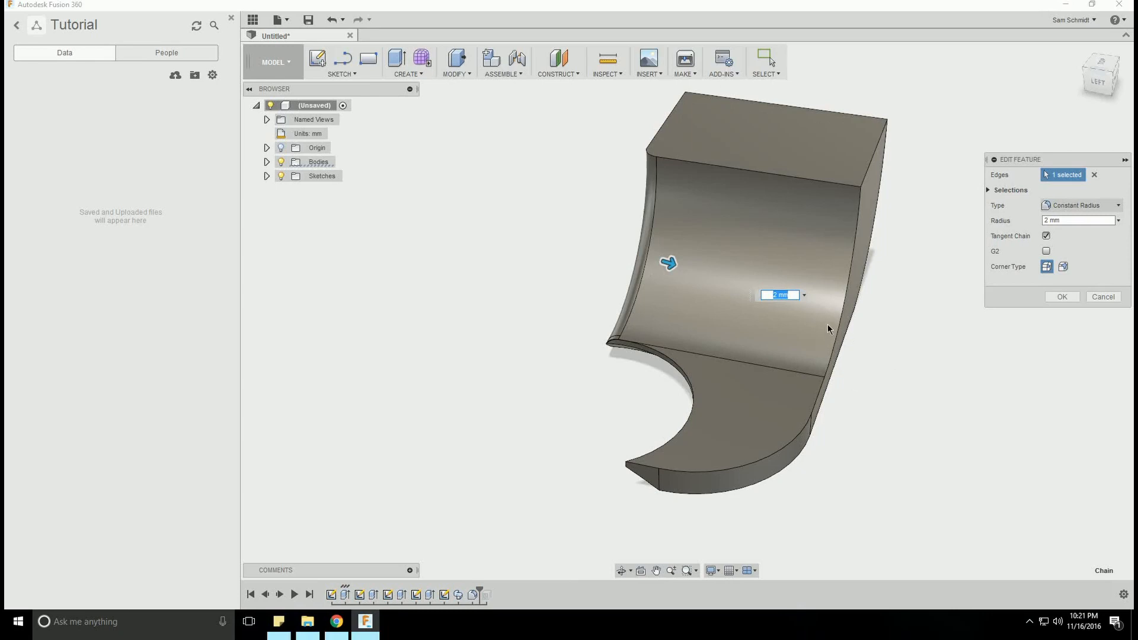
pyautogui.press('Return')
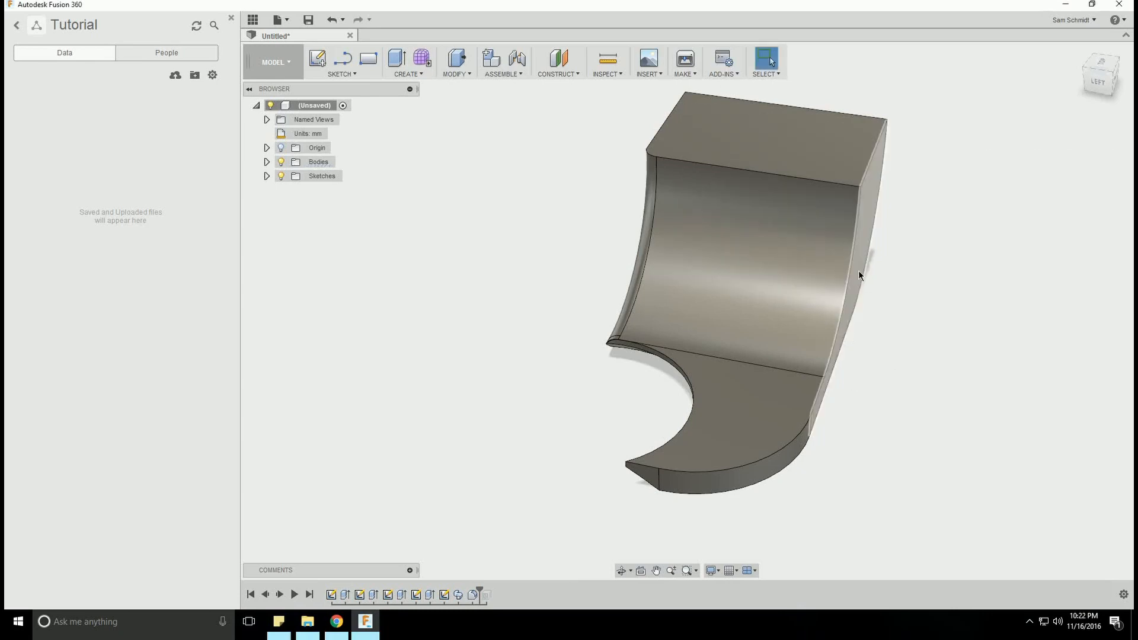
# Reopen the fillet for editing and try again to include the opposite curved edge
pyautogui.rightClick(472, 595)
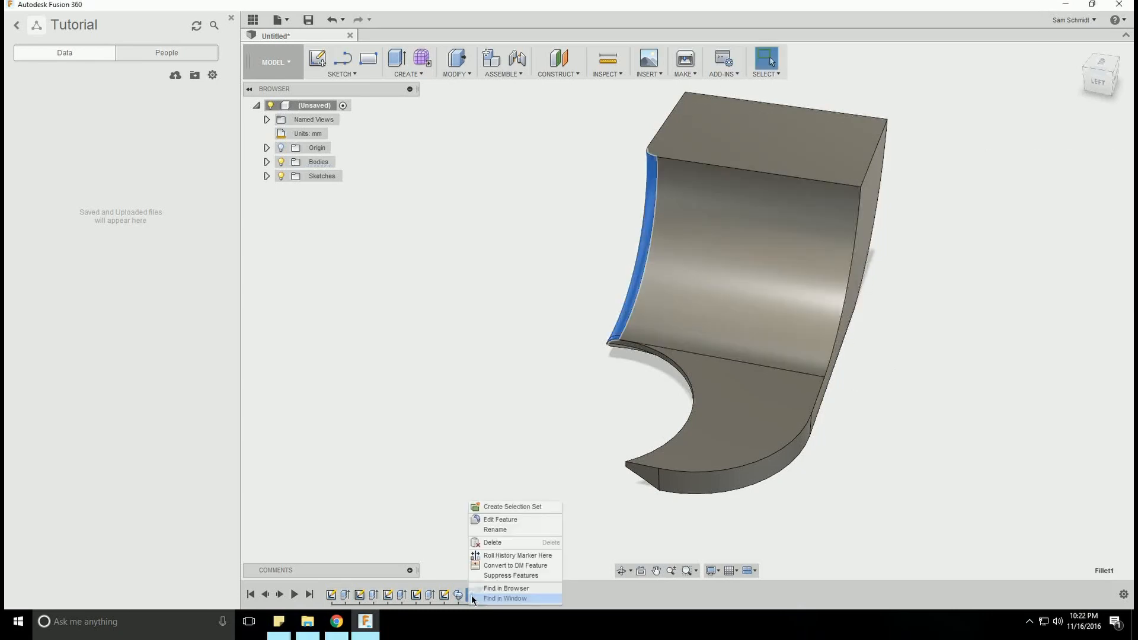
pyautogui.click(496, 519)
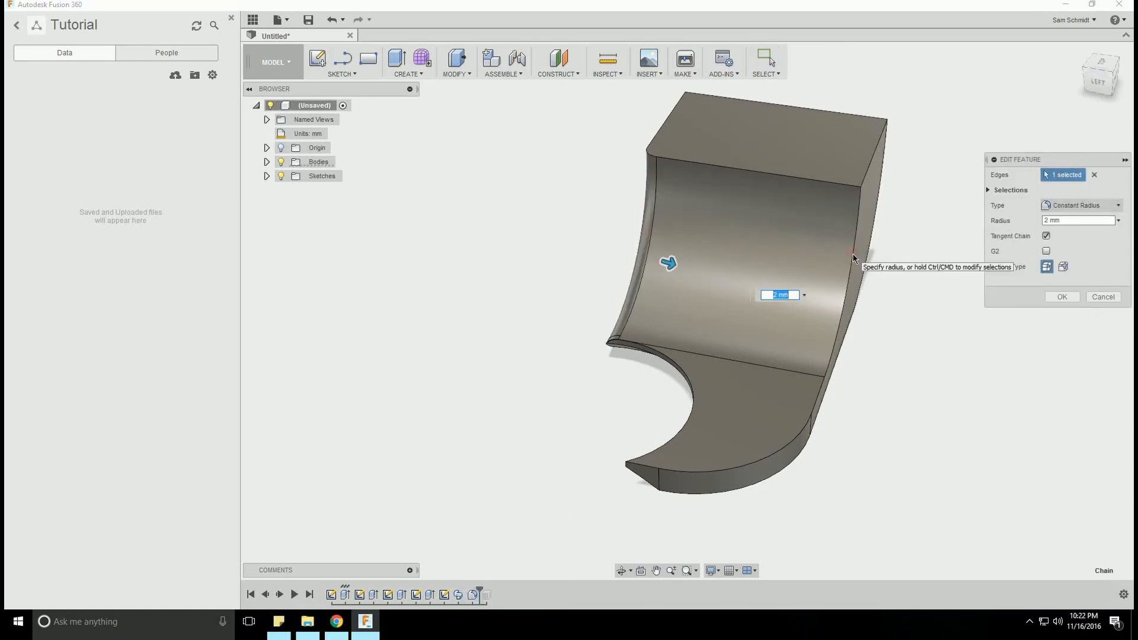
pyautogui.click(781, 295)
pyautogui.press('Return')
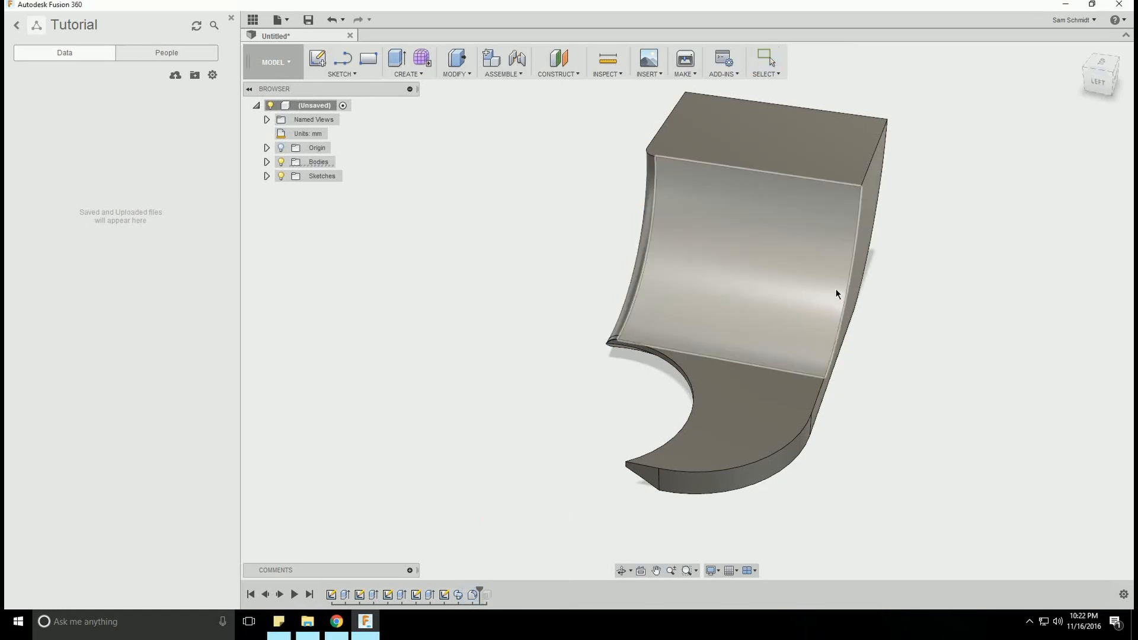
# Reopen the channel fillet for editing and replace its edge selection with both inner curved edges of the channel
pyautogui.click(856, 238)
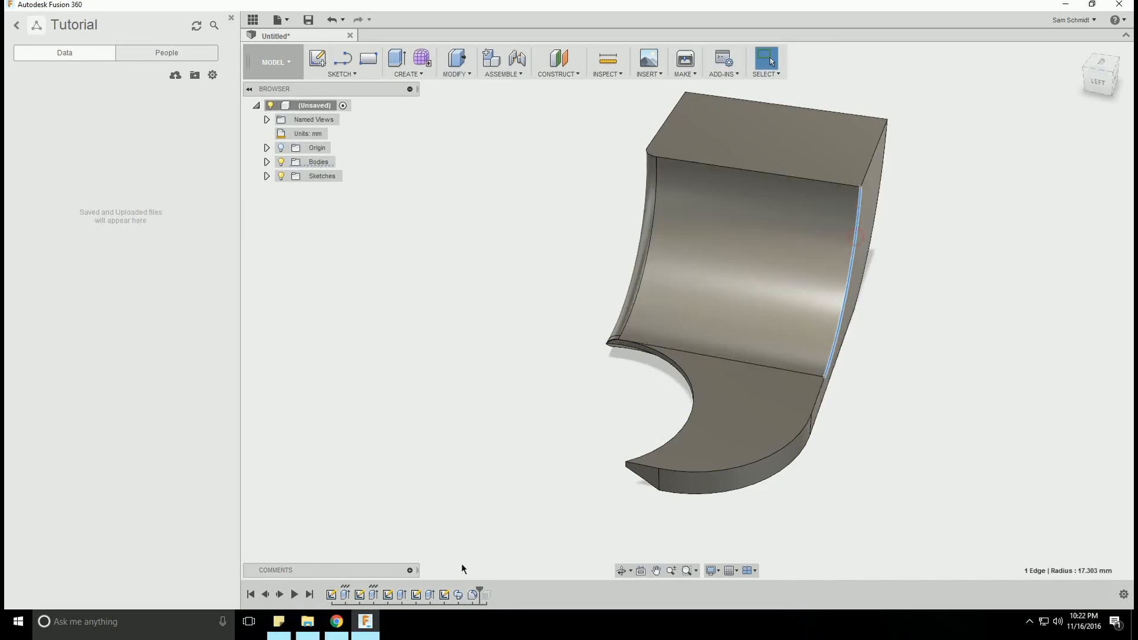
pyautogui.click(472, 595)
pyautogui.rightClick(473, 595)
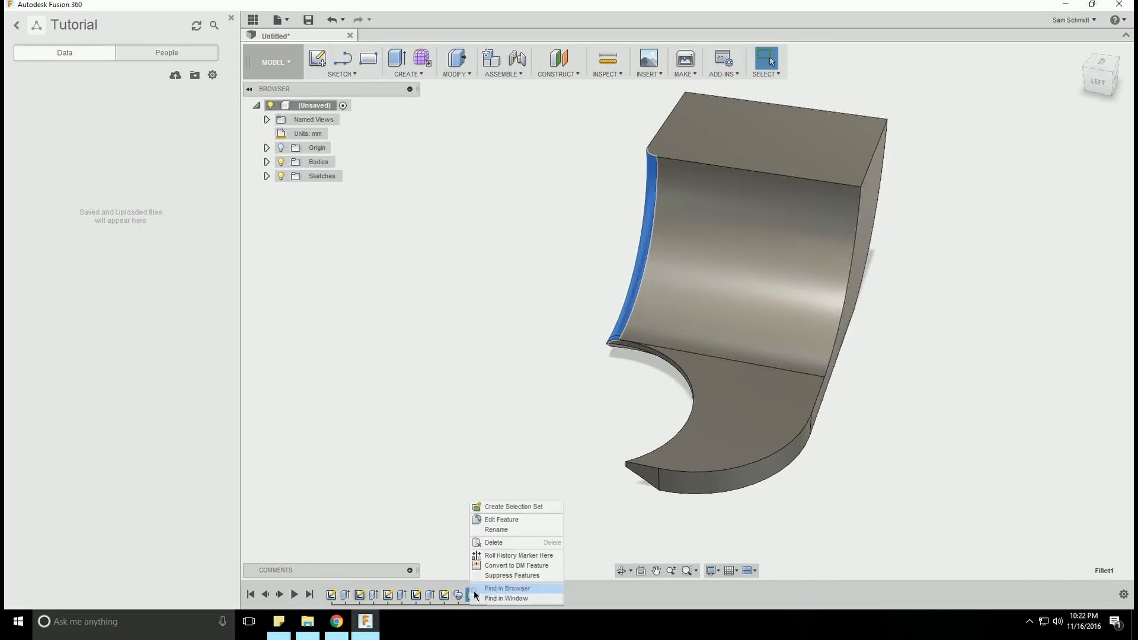
pyautogui.click(497, 519)
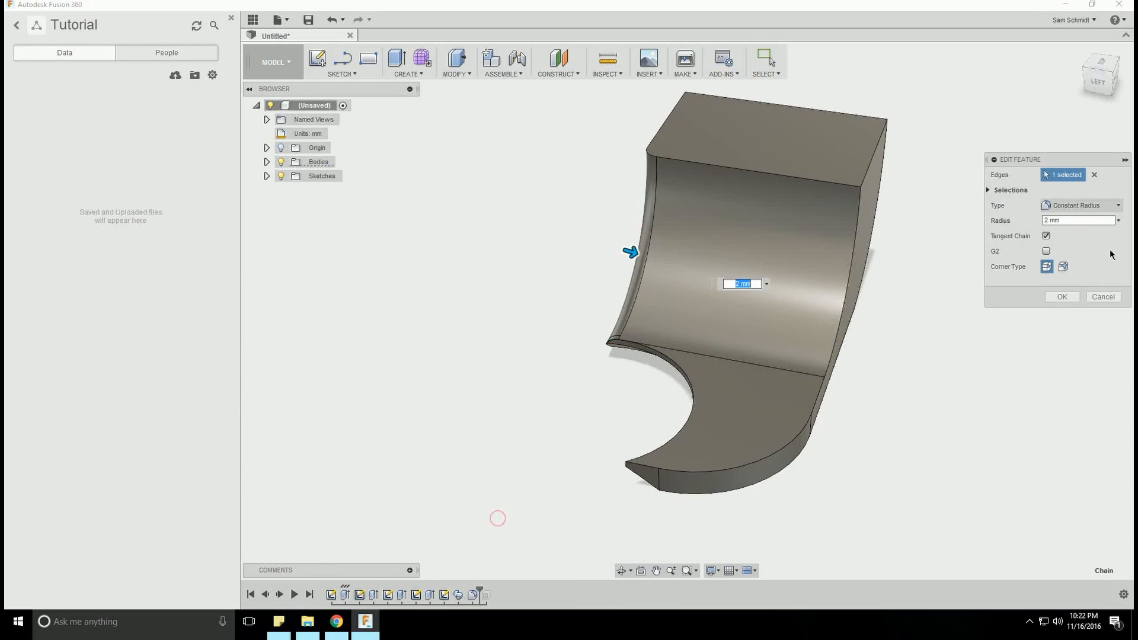
pyautogui.click(1093, 175)
pyautogui.click(640, 212)
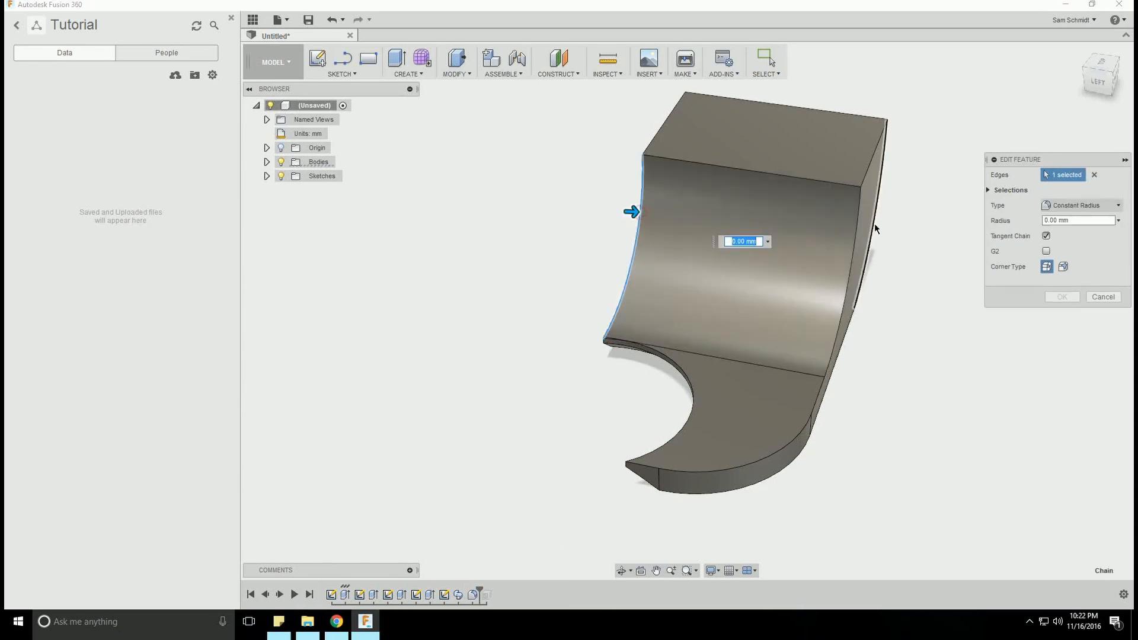
pyautogui.click(856, 227)
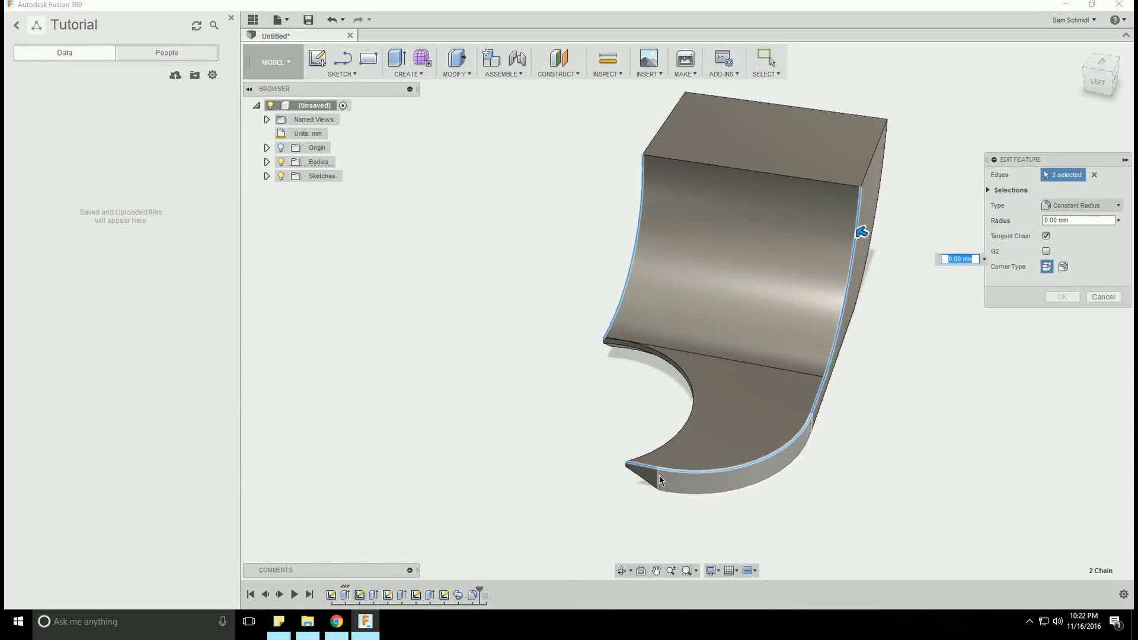
# Add the channel's two outer curved edges to the fillet and try a 2.5 mm radius on all four
pyautogui.click(626, 573)
pyautogui.moveTo(811, 373); pyautogui.dragTo(642, 315)
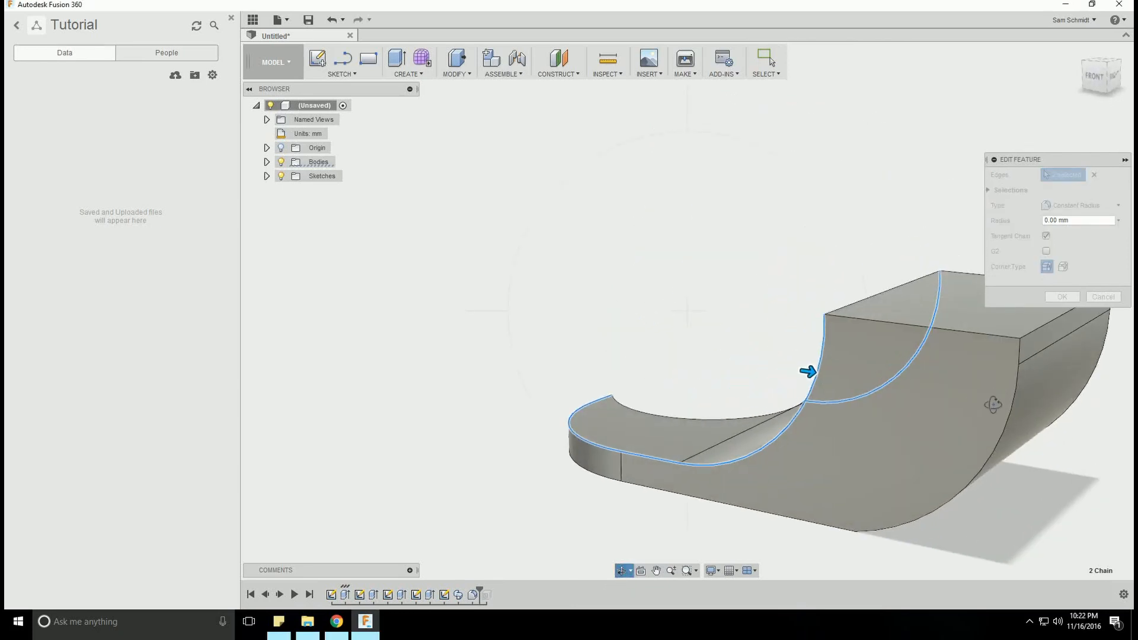
pyautogui.press('Escape')
pyautogui.click(1008, 409)
pyautogui.click(619, 574)
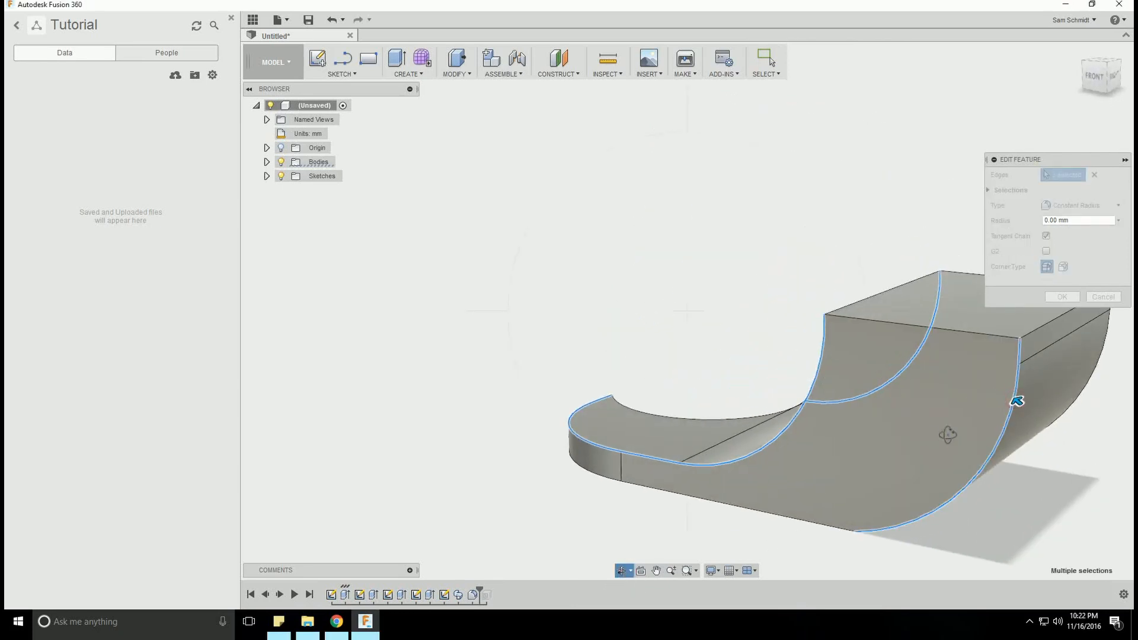
pyautogui.moveTo(948, 434); pyautogui.dragTo(823, 430)
pyautogui.press('Escape')
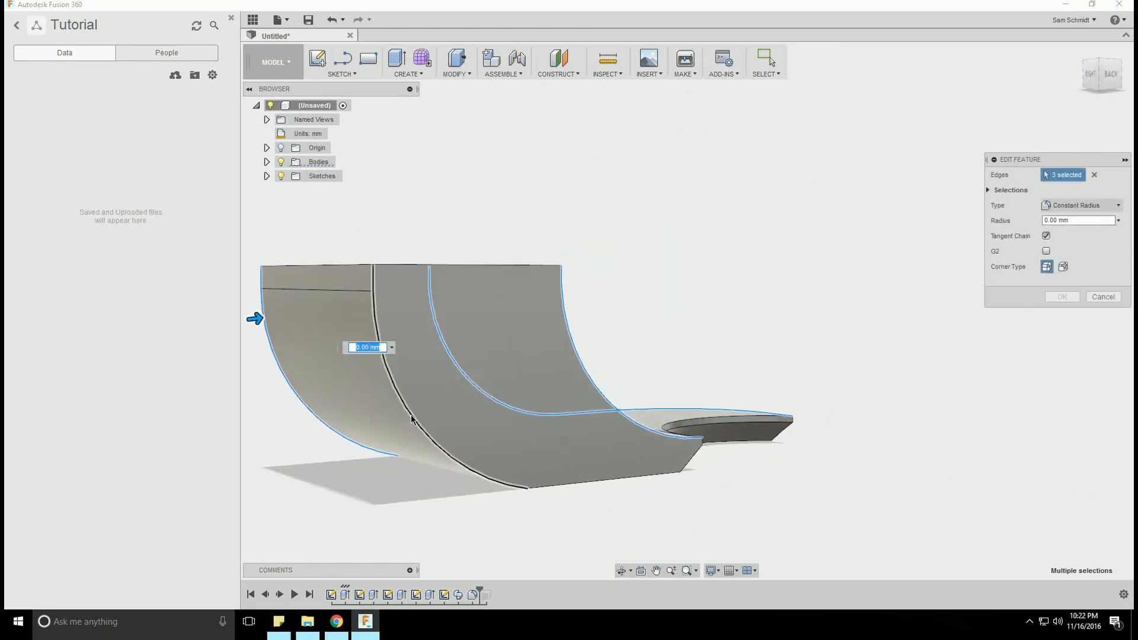
pyautogui.click(414, 418)
pyautogui.moveTo(403, 419); pyautogui.dragTo(409, 414)
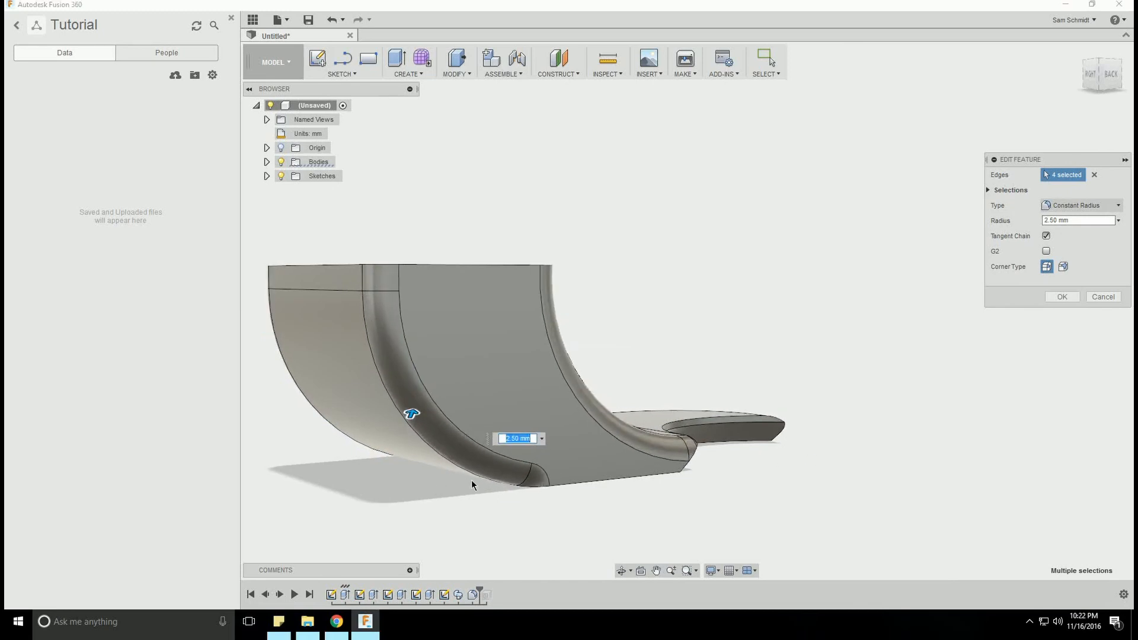
# Clear the fillet's edge selection, and select the two outer curved edges and the straight bottom edge on the cutout side
pyautogui.click(1064, 179)
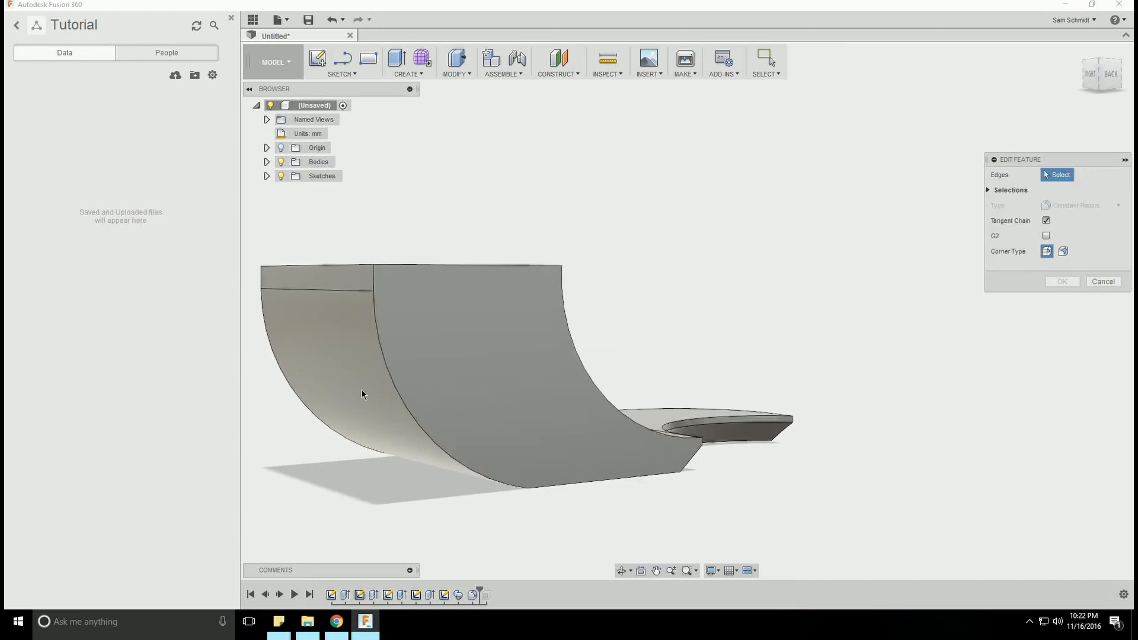
pyautogui.click(379, 343)
pyautogui.click(279, 372)
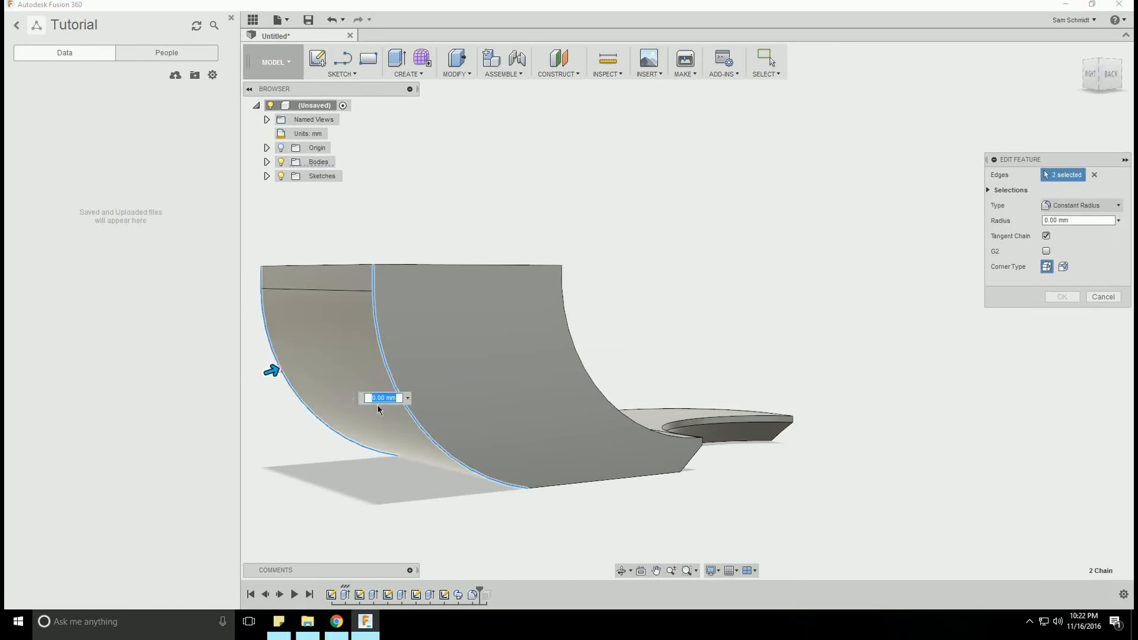
pyautogui.click(583, 481)
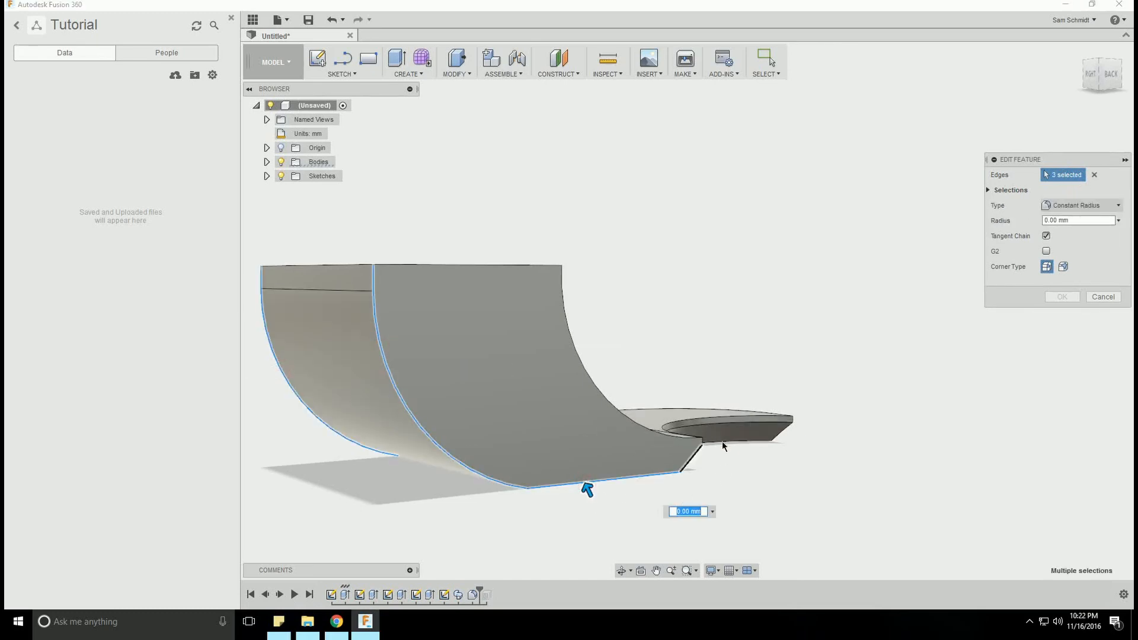
# Add the lower and upper edge chains along the rounded opposite side to the fillet selection
pyautogui.click(620, 570)
pyautogui.moveTo(434, 395); pyautogui.dragTo(611, 381)
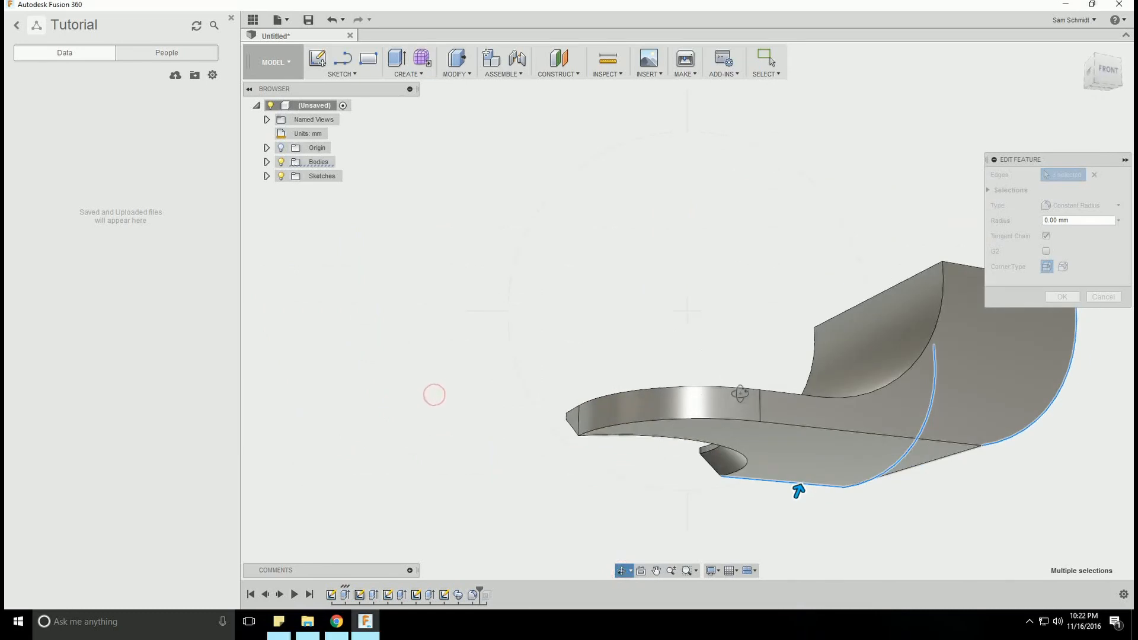
pyautogui.press('Escape')
pyautogui.click(809, 429)
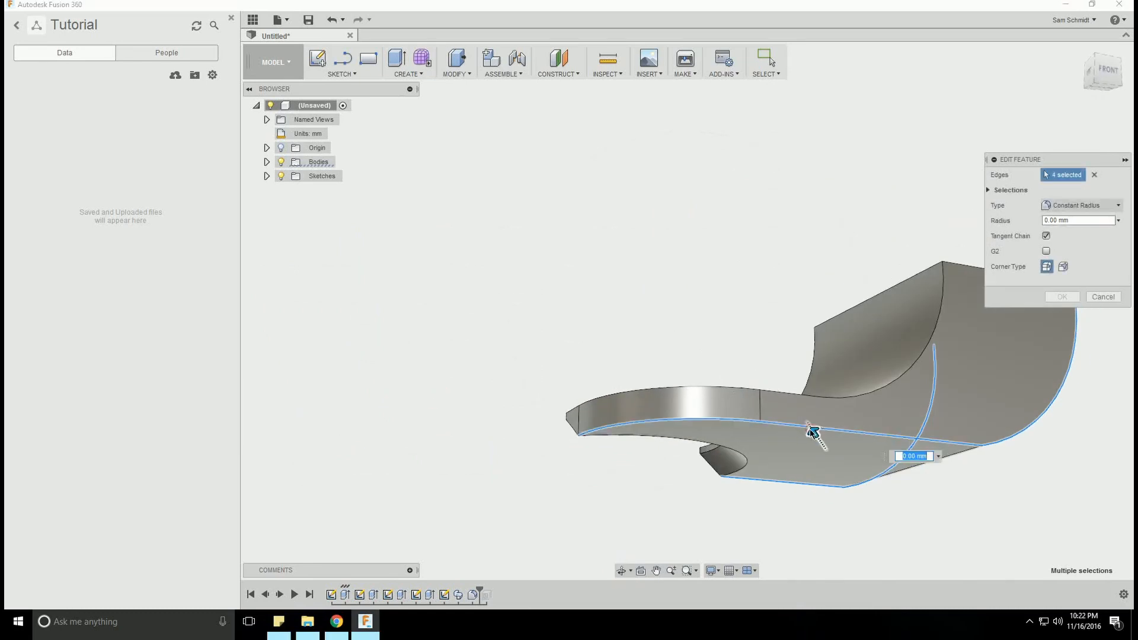
pyautogui.click(816, 399)
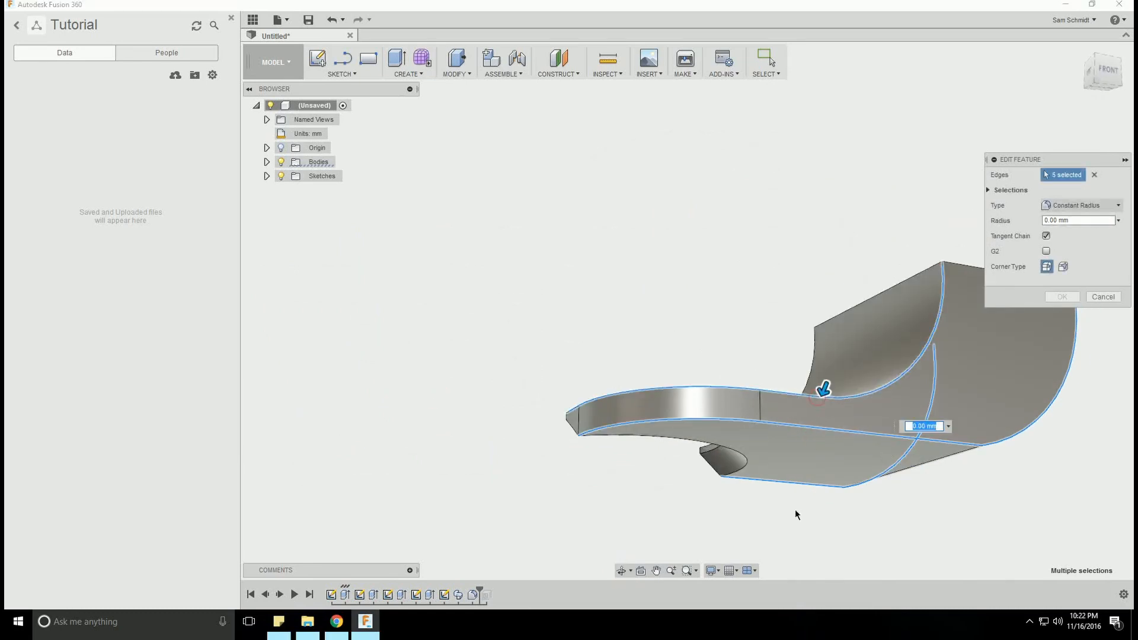
# Add the inner curved edge on the cutout side and fillet all six selected edges with a constant 1.5 mm radius
pyautogui.click(622, 571)
pyautogui.moveTo(666, 417); pyautogui.dragTo(735, 493)
pyautogui.press('Escape')
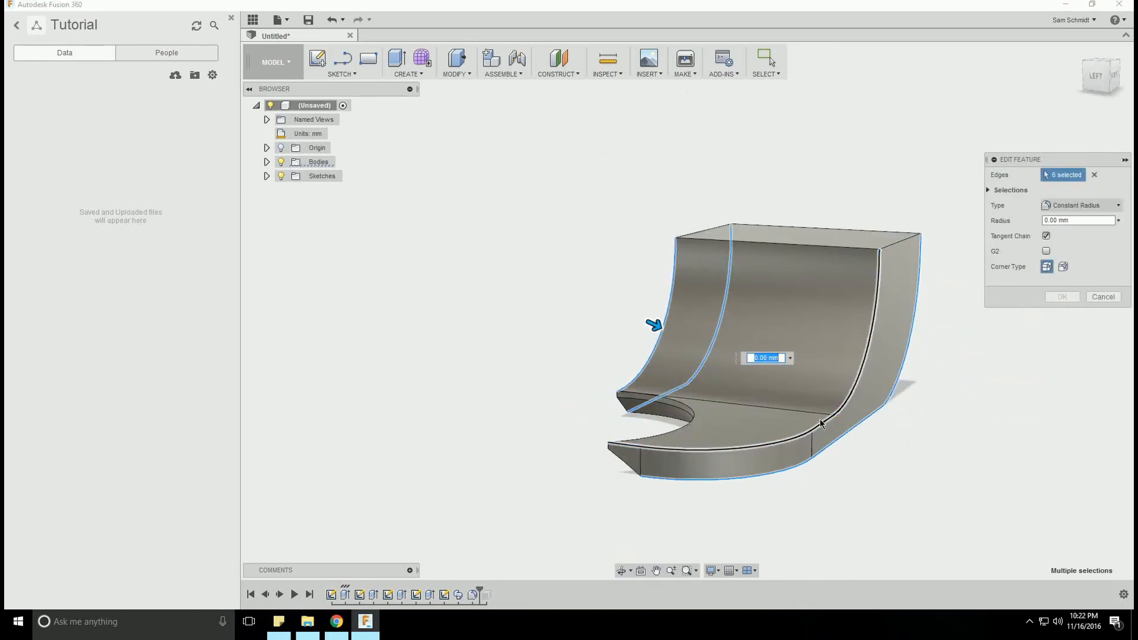
pyautogui.moveTo(667, 325)
pyautogui.mouseDown()
pyautogui.moveTo(649, 320)
pyautogui.moveTo(660, 325)
pyautogui.mouseUp()
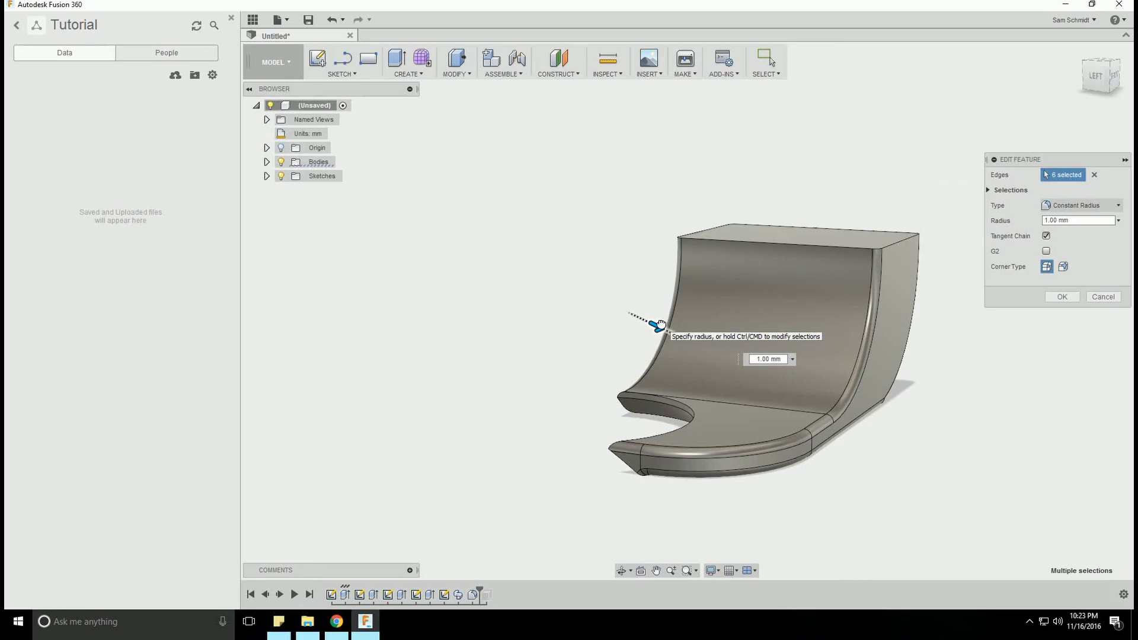
pyautogui.moveTo(661, 323); pyautogui.dragTo(663, 322)
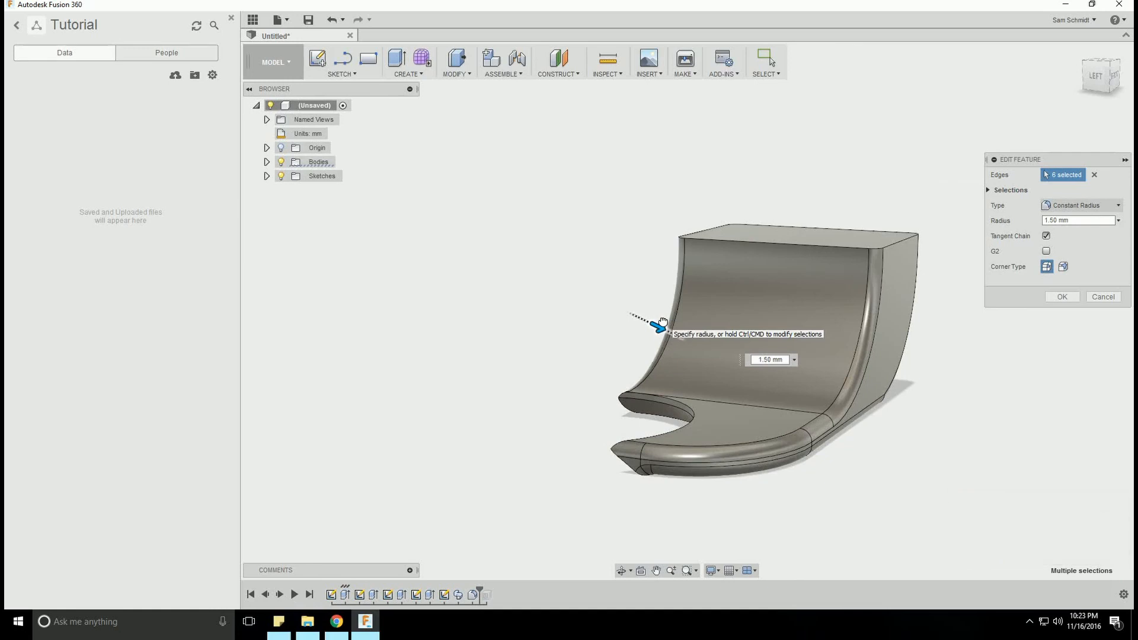
pyautogui.moveTo(662, 322); pyautogui.dragTo(663, 322)
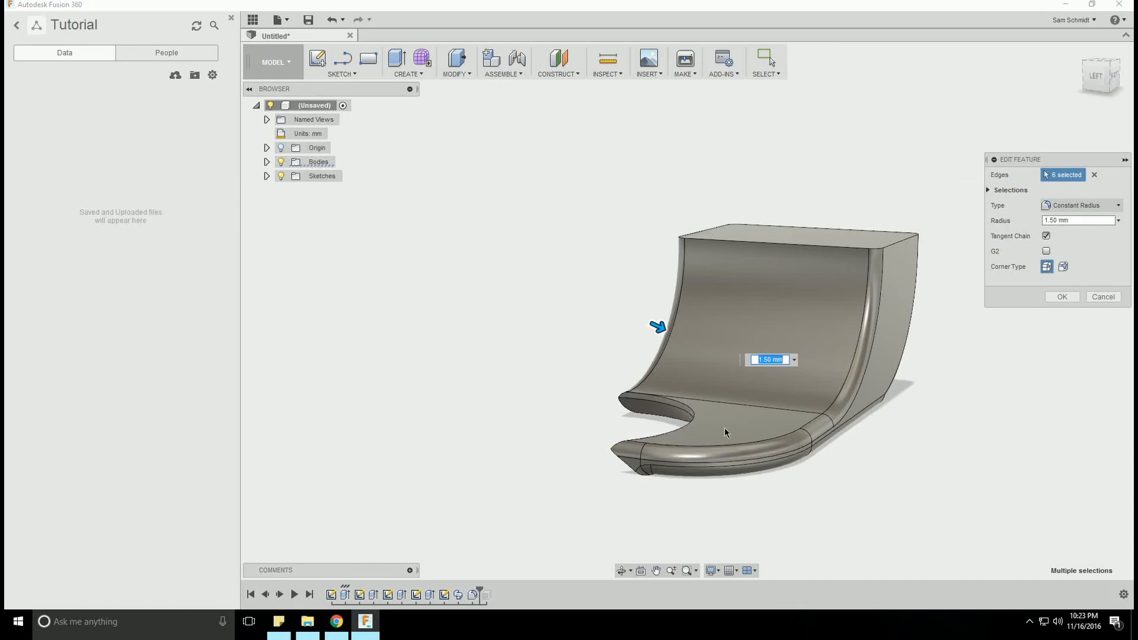
pyautogui.click(1060, 297)
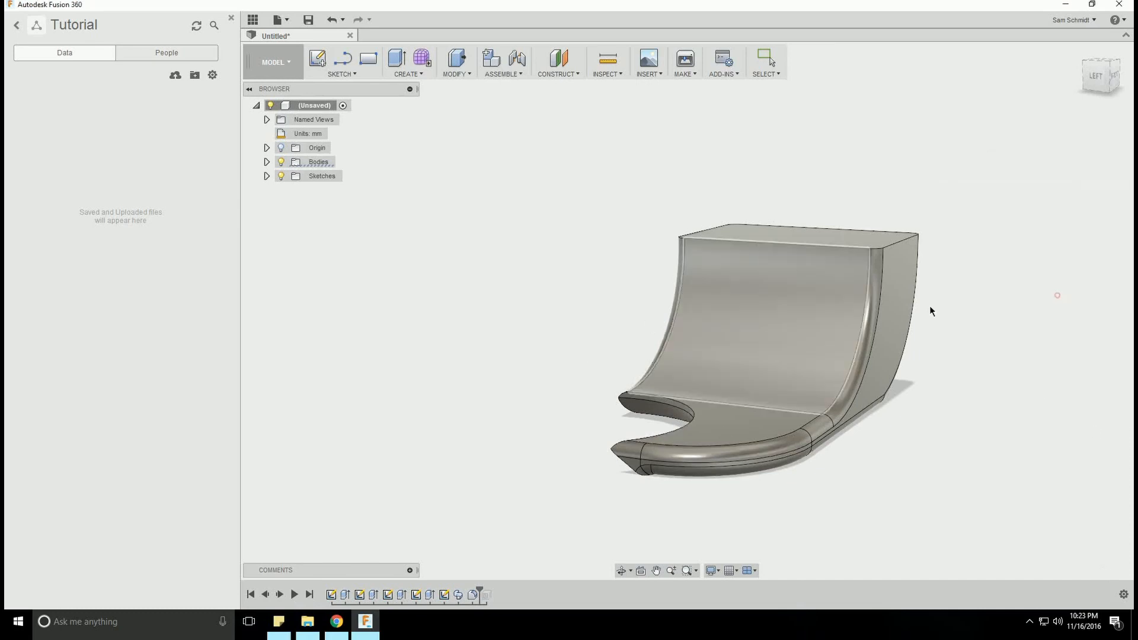
# Try to shell the filleted body with 1 mm inside thickness, opening it at the circular cutout's face
pyautogui.click(621, 570)
pyautogui.moveTo(623, 554); pyautogui.dragTo(813, 293)
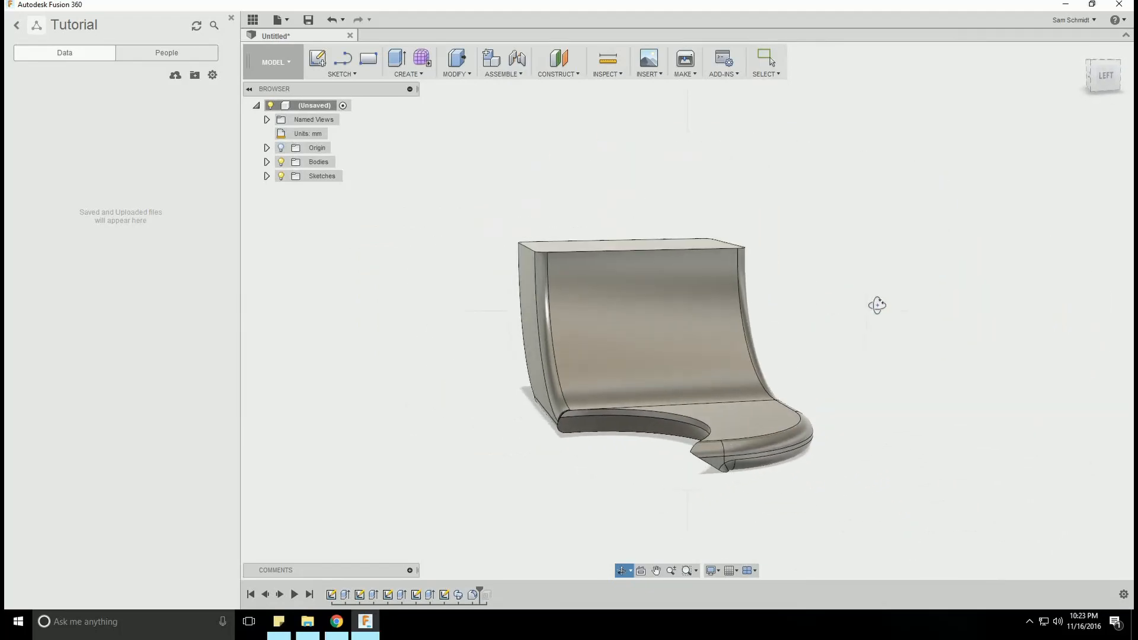
pyautogui.click(409, 74)
pyautogui.click(456, 74)
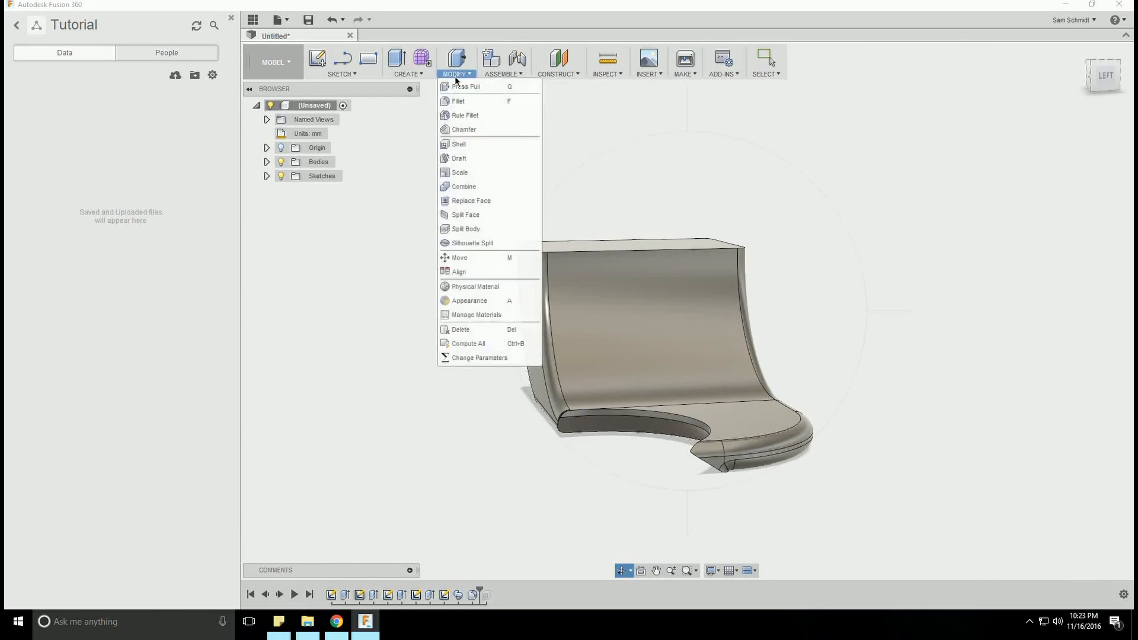
pyautogui.click(461, 145)
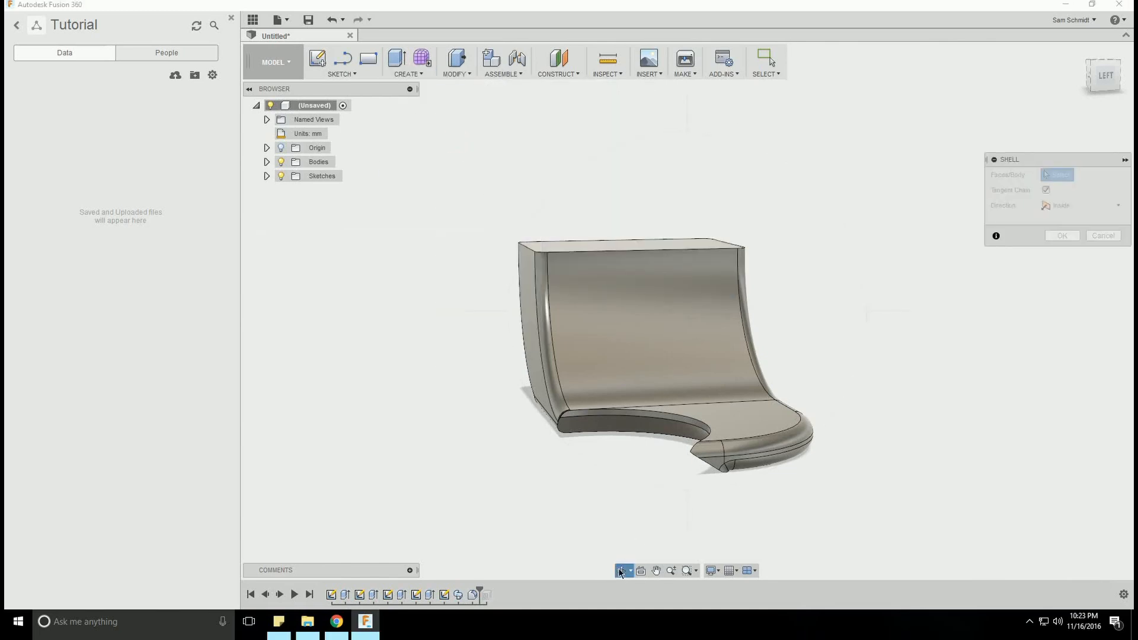
pyautogui.moveTo(653, 474); pyautogui.dragTo(701, 387)
pyautogui.press('Escape')
pyautogui.click(678, 442)
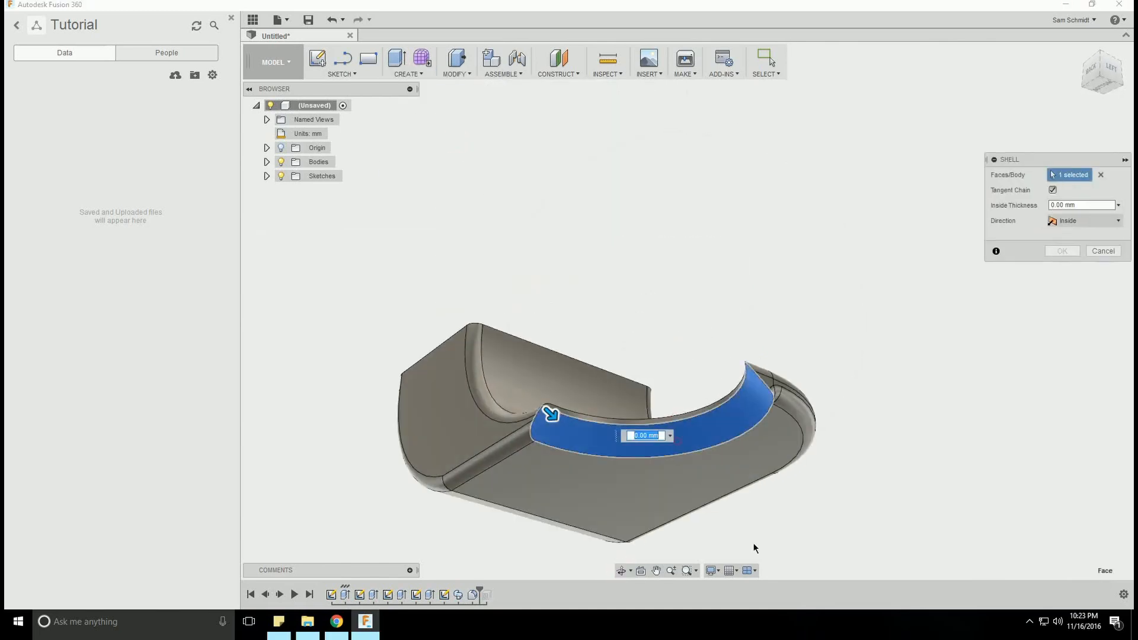
pyautogui.write('1')
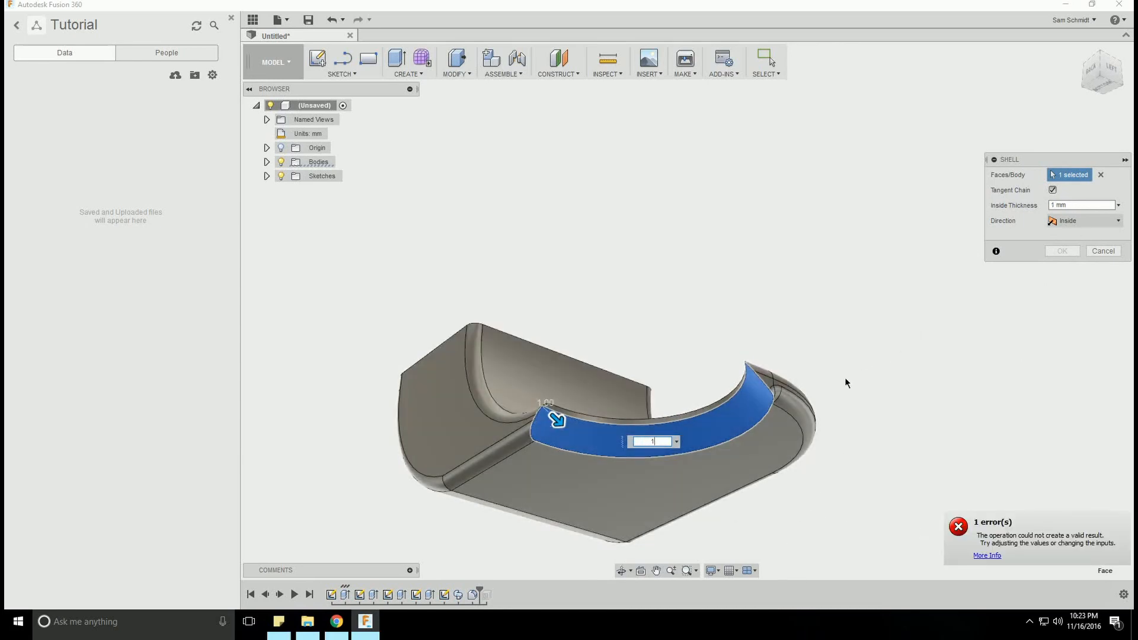
# Try the shell with a 0.8 mm inside thickness, check the error details, and abandon the command
pyautogui.scroll(2, 632, 385)
pyautogui.scroll(1, 631, 385)
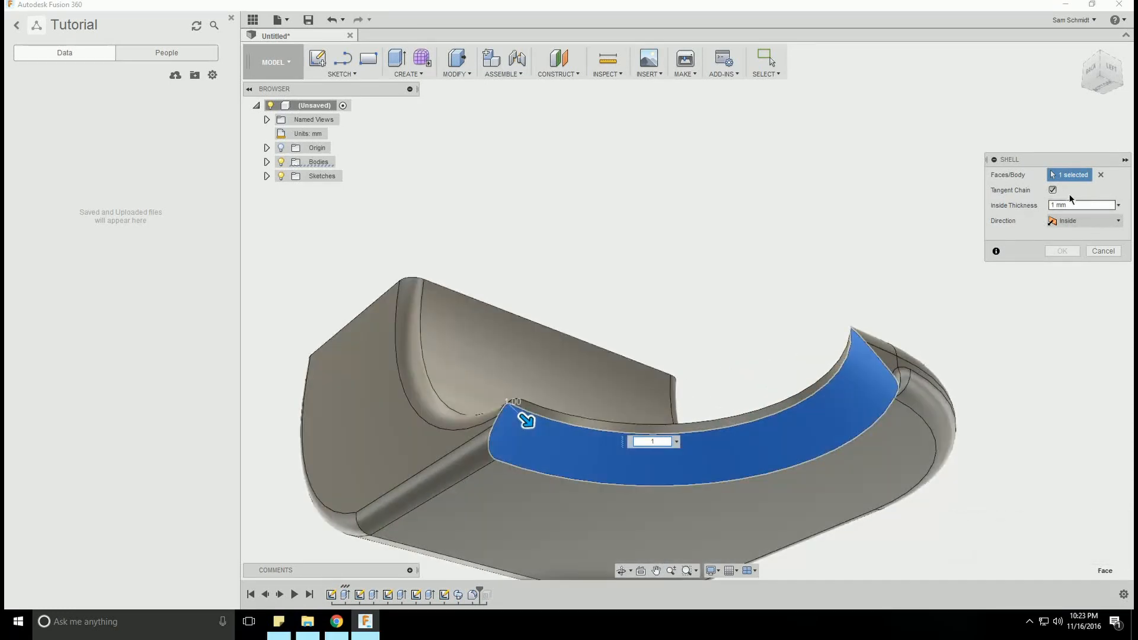
pyautogui.doubleClick(1057, 205)
pyautogui.write('.8m')
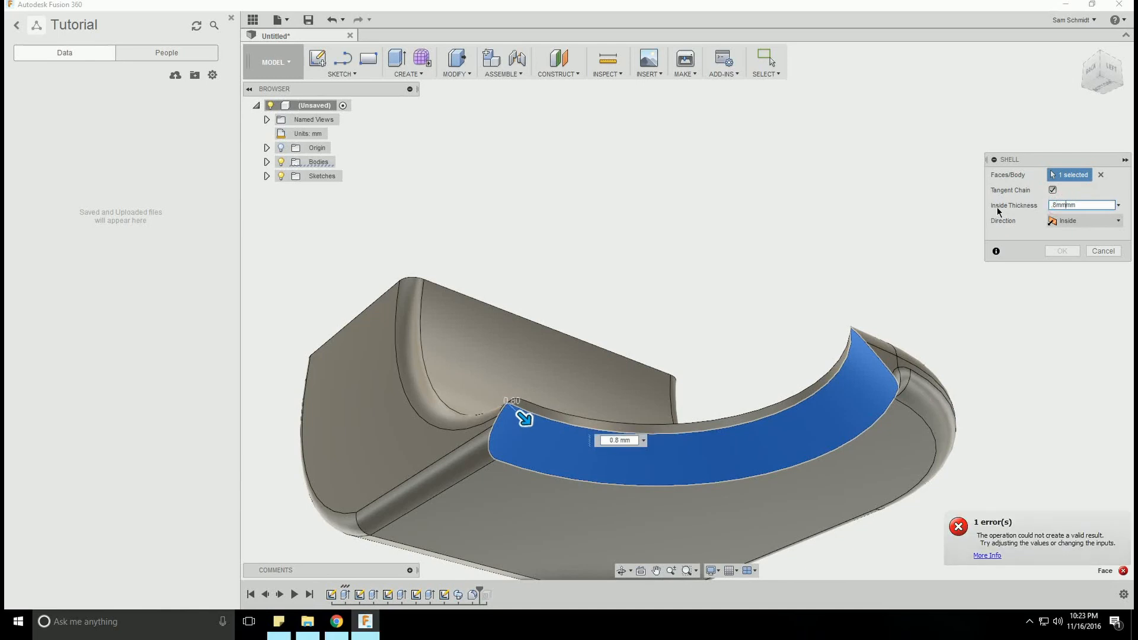
pyautogui.press('BackSpace')
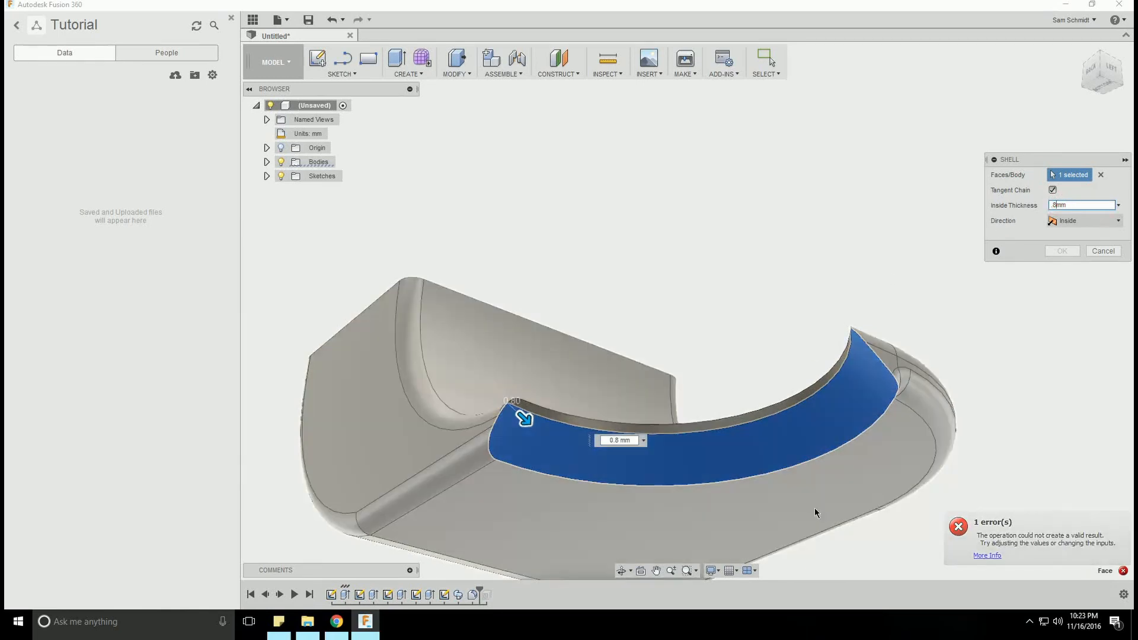
pyautogui.click(993, 556)
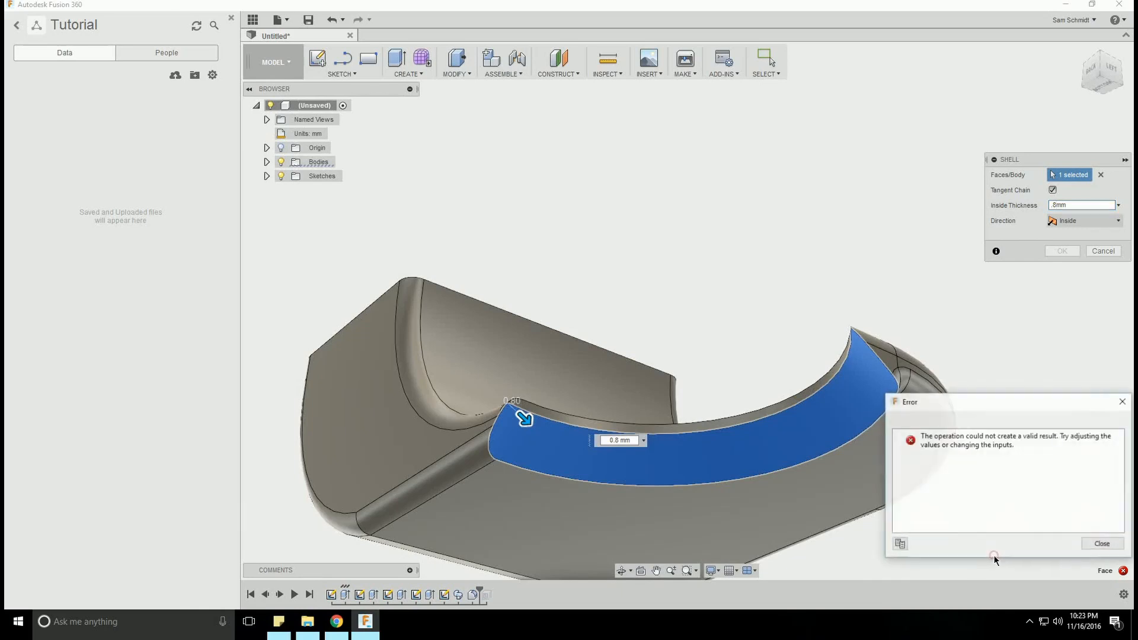
pyautogui.click(1103, 544)
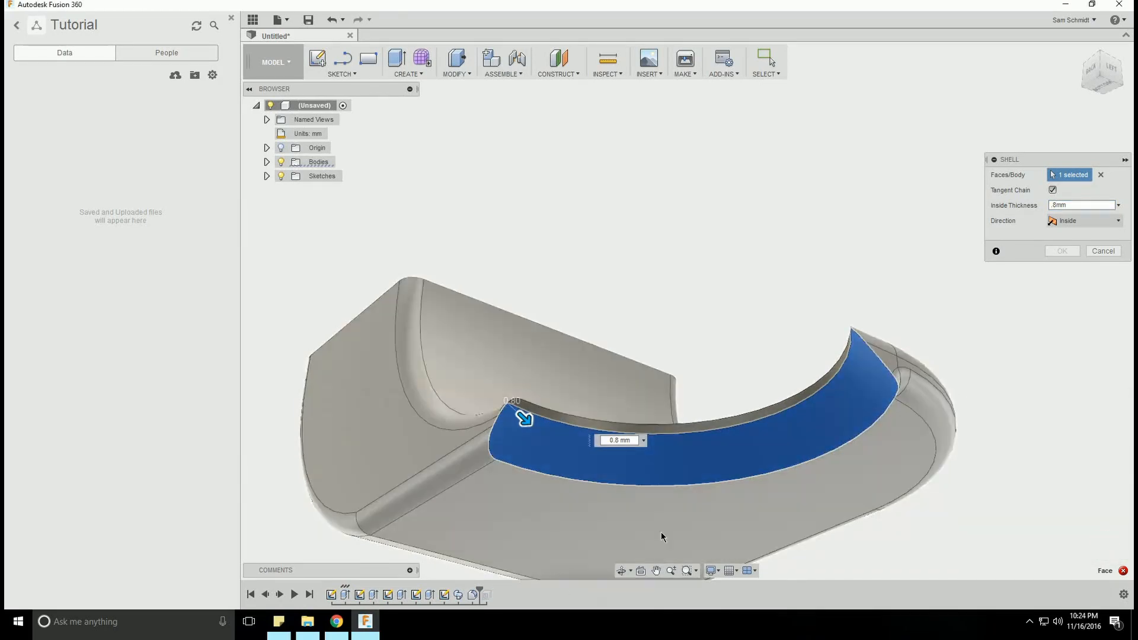
pyautogui.click(621, 569)
pyautogui.moveTo(716, 408); pyautogui.dragTo(800, 431)
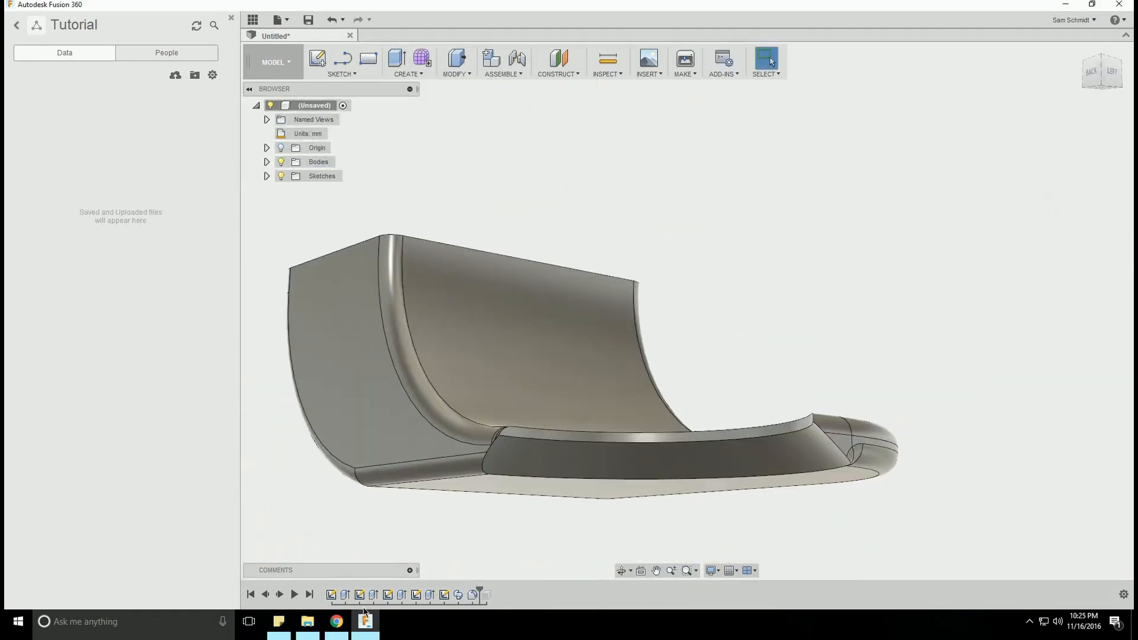
# Reopen the six-edge fillet for editing and reduce its radius
pyautogui.moveTo(377, 629)
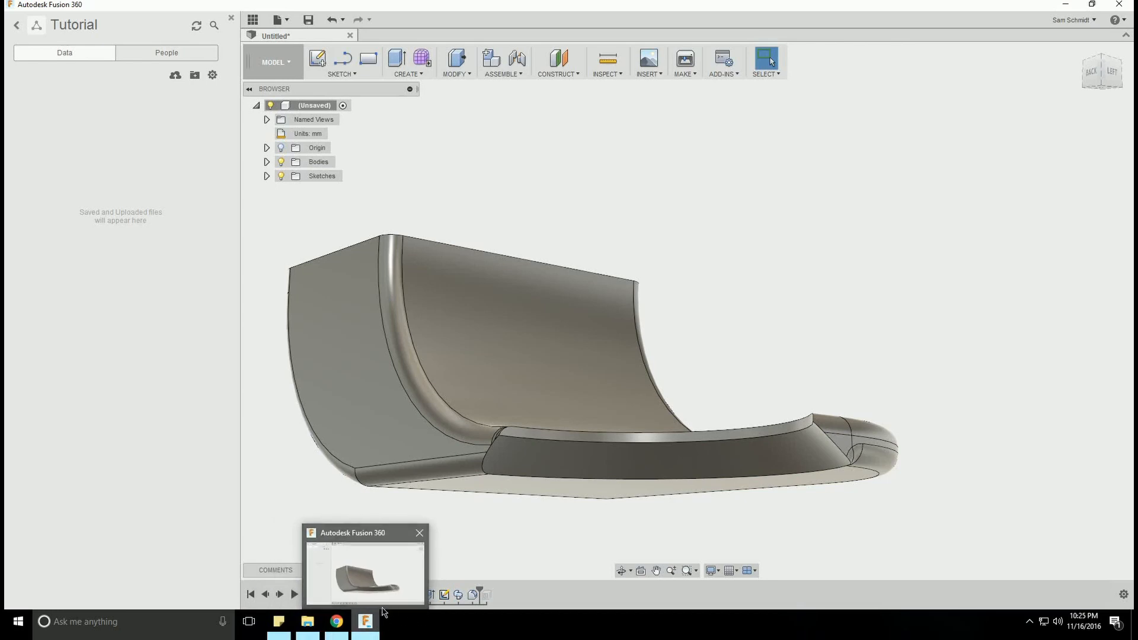
pyautogui.rightClick(476, 590)
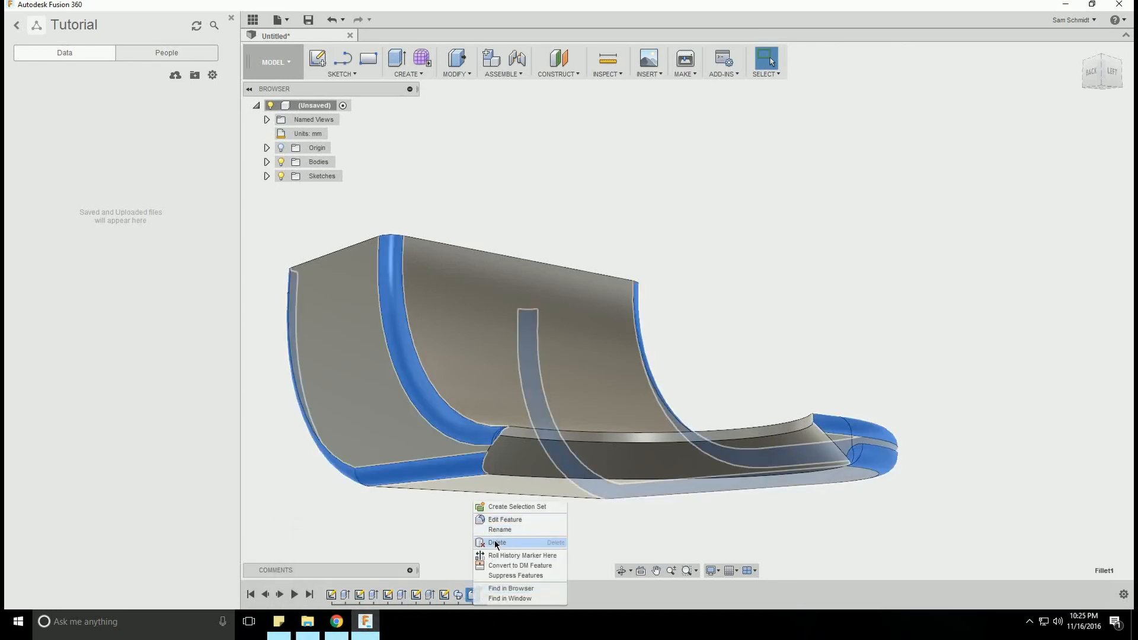
pyautogui.click(504, 520)
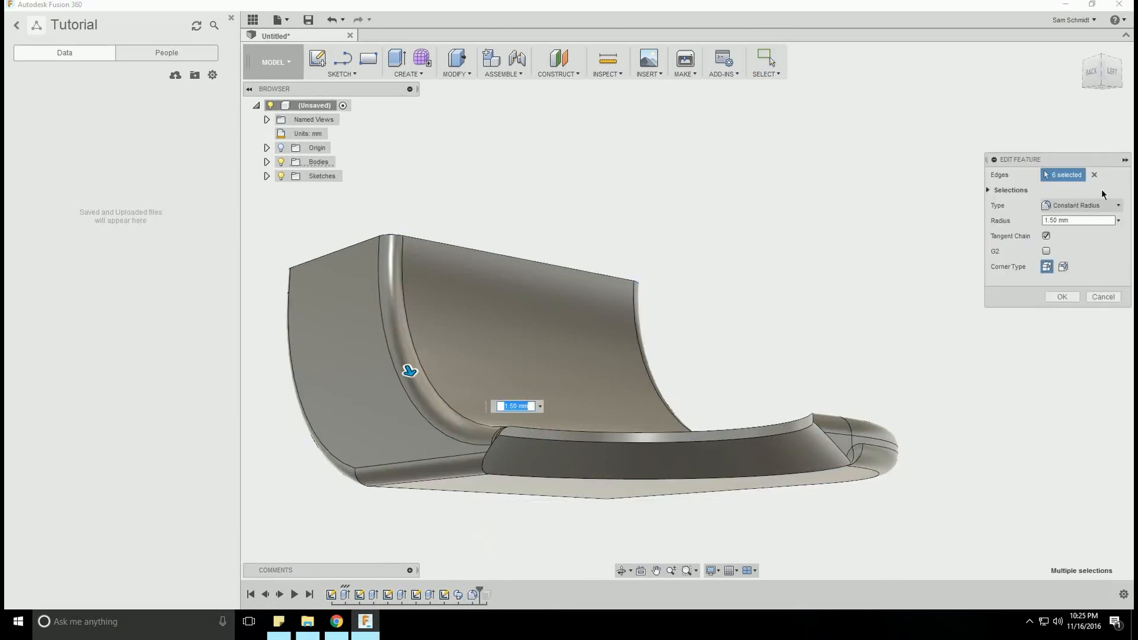
pyautogui.click(1079, 218)
pyautogui.press('Return')
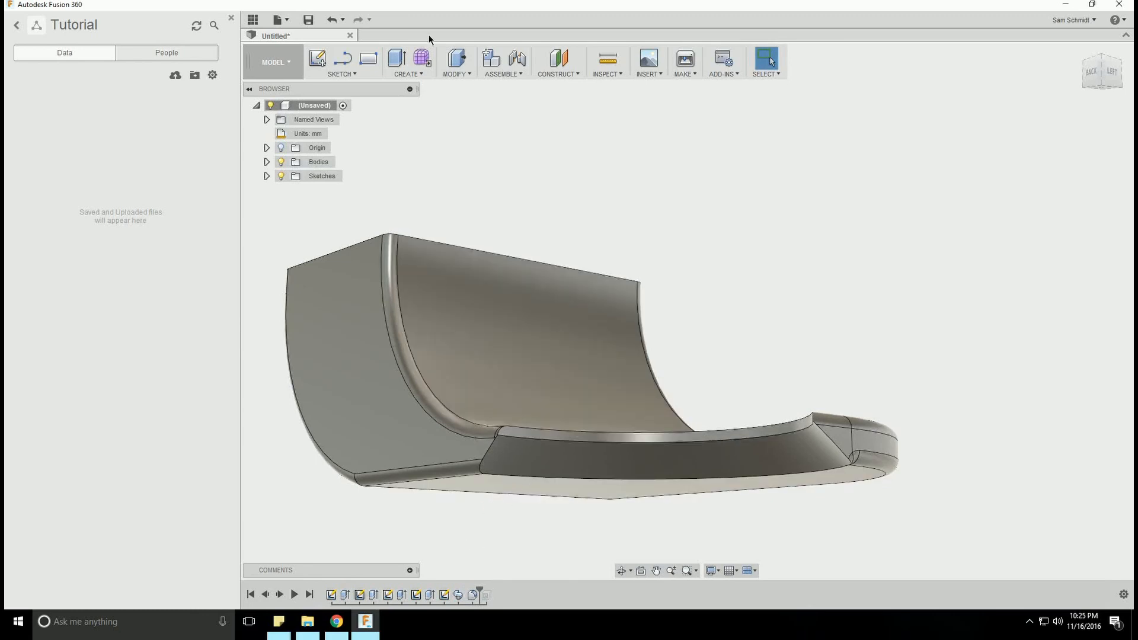
# Shell the filleted body with a 1 mm inside thickness, opening it at the circular cutout's face
pyautogui.click(461, 73)
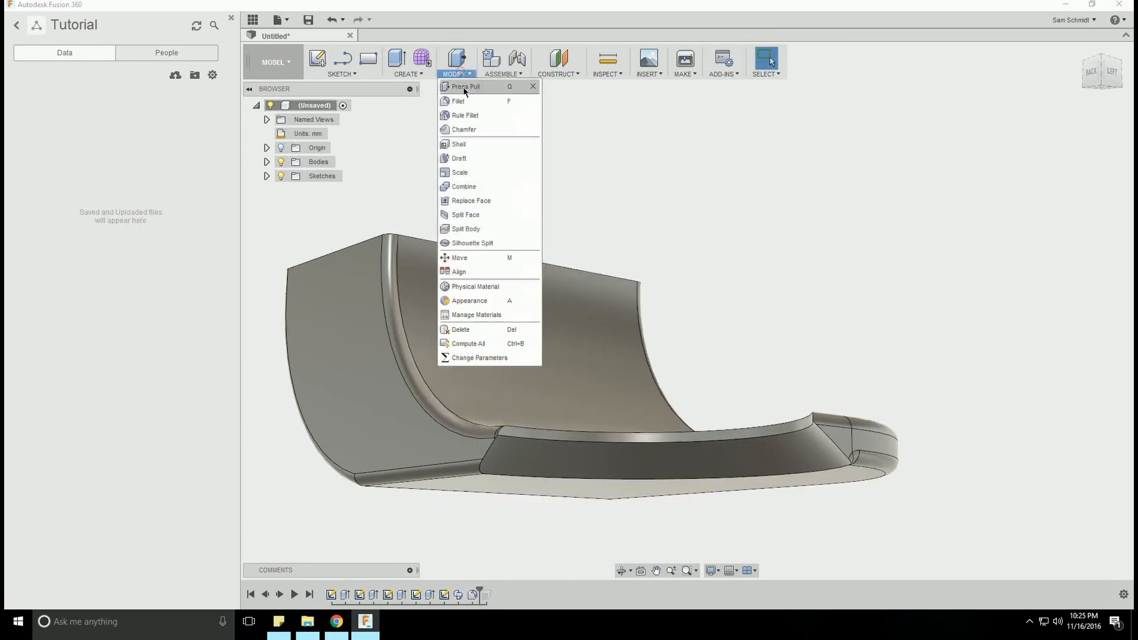
pyautogui.click(457, 145)
pyautogui.click(704, 460)
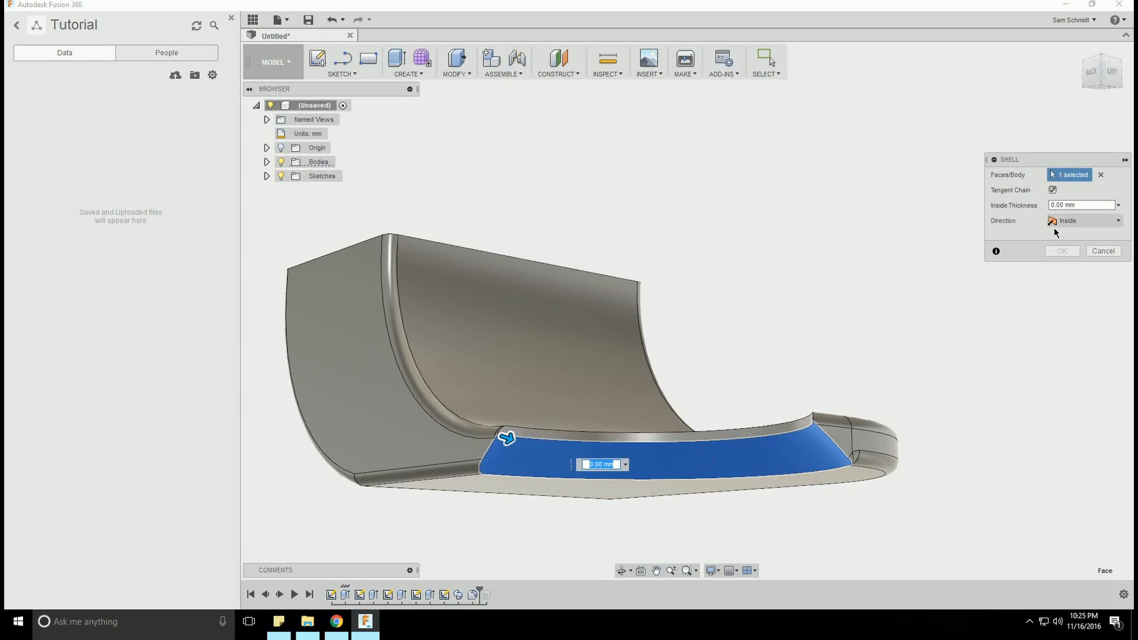
pyautogui.write('1.25')
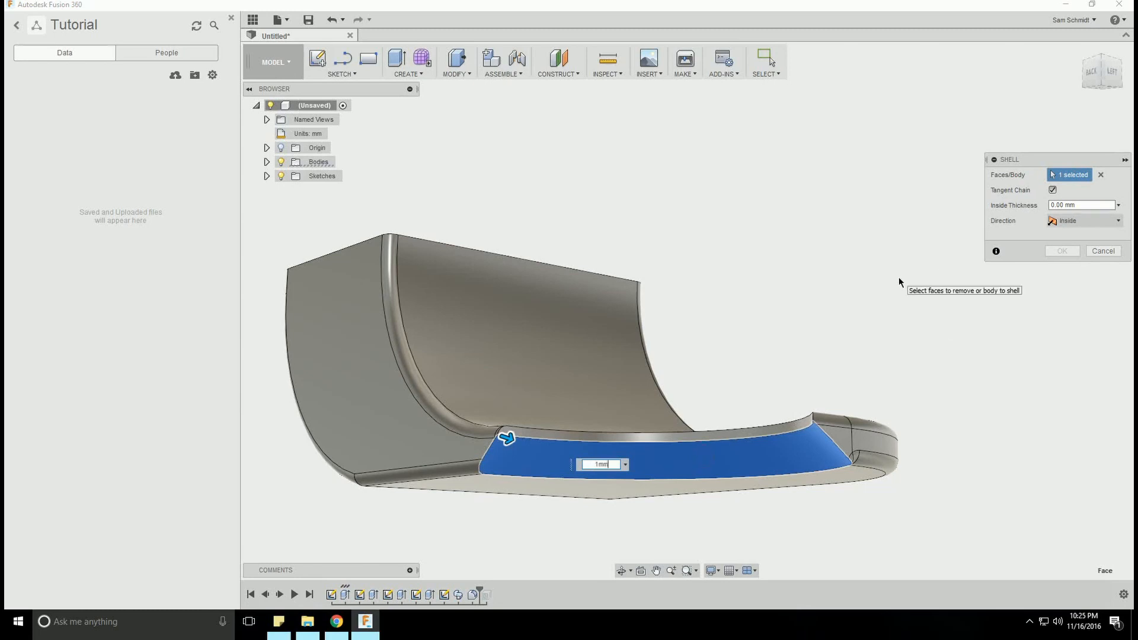
pyautogui.press('Return')
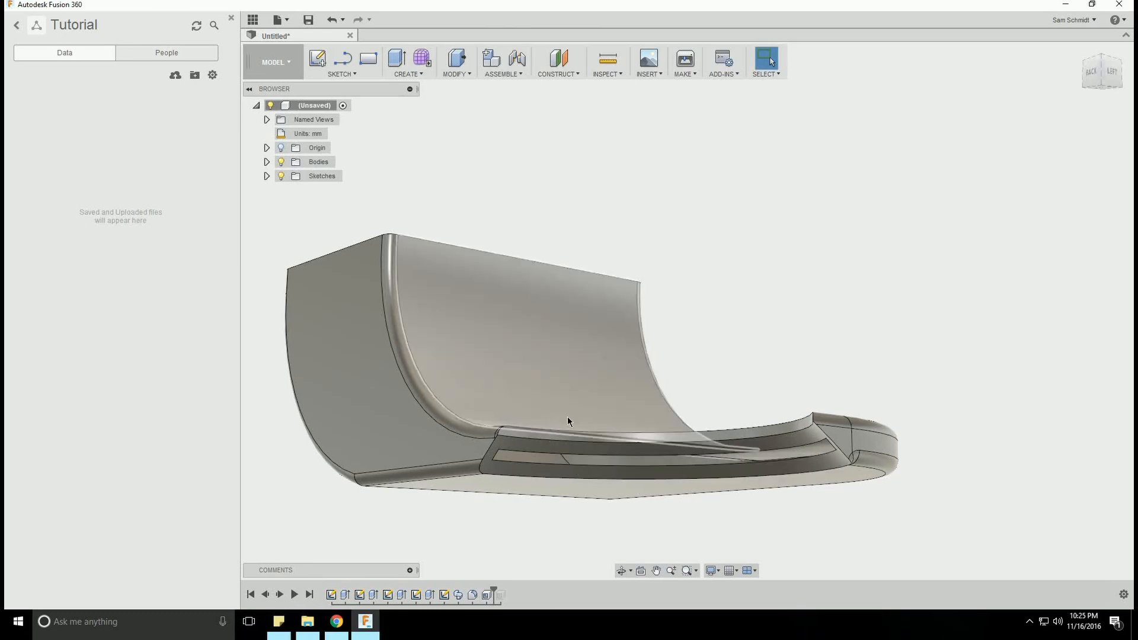
# Inspect the shelled body from several sides, checking the opening at the circular cutout and the flat face at the upright end
pyautogui.scroll(3, 563, 425)
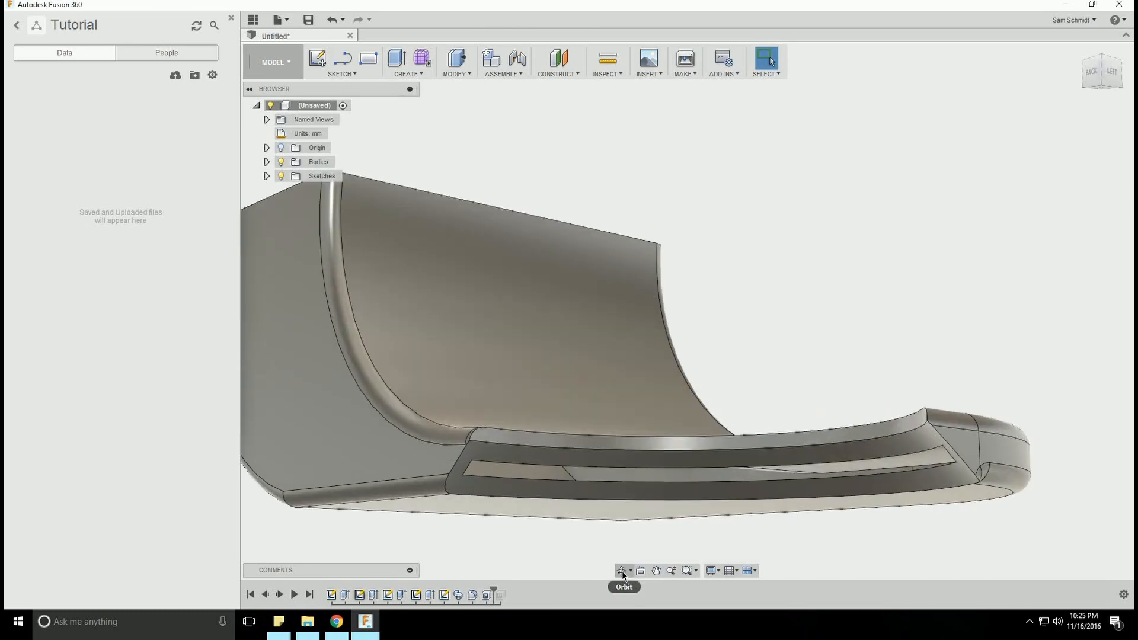
pyautogui.click(622, 574)
pyautogui.moveTo(709, 459)
pyautogui.mouseDown()
pyautogui.moveTo(706, 350)
pyautogui.moveTo(679, 470)
pyautogui.moveTo(687, 466)
pyautogui.mouseUp()
pyautogui.scroll(2, 736, 448)
pyautogui.scroll(-3, 716, 449)
pyautogui.moveTo(840, 465); pyautogui.dragTo(671, 428)
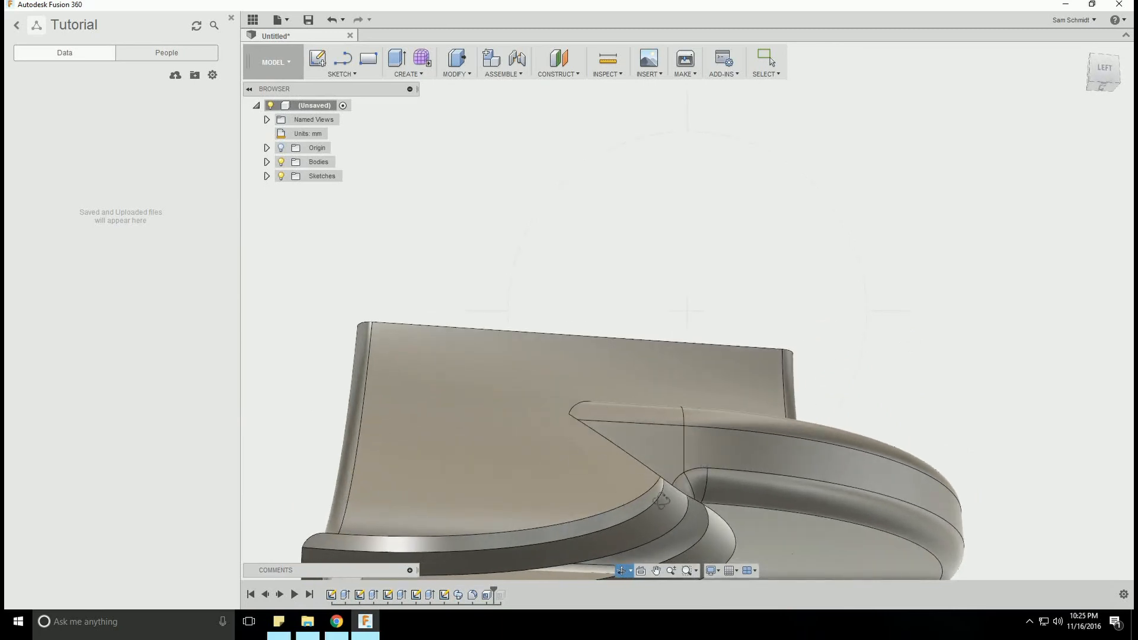
pyautogui.moveTo(740, 512); pyautogui.dragTo(807, 449)
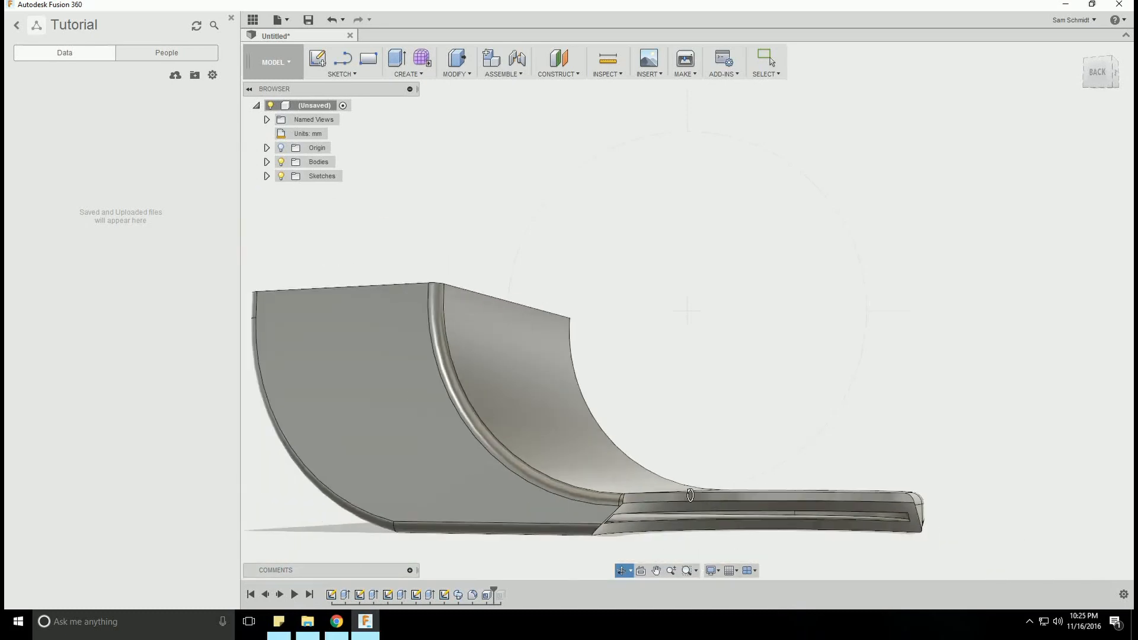
pyautogui.moveTo(689, 495); pyautogui.dragTo(723, 501)
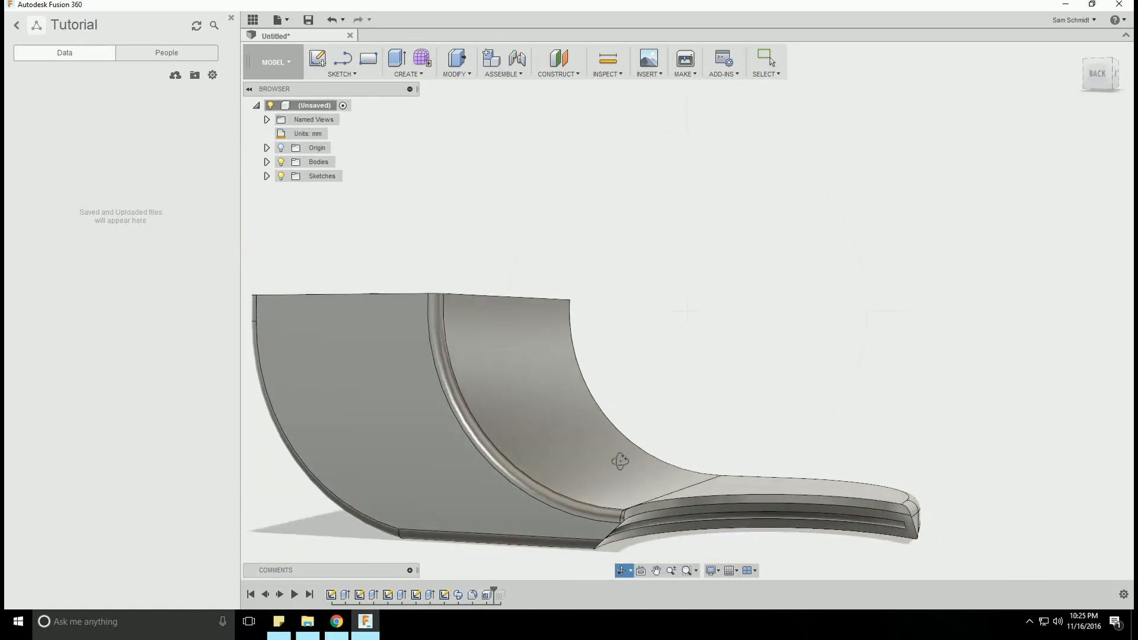
pyautogui.moveTo(620, 461); pyautogui.dragTo(637, 432)
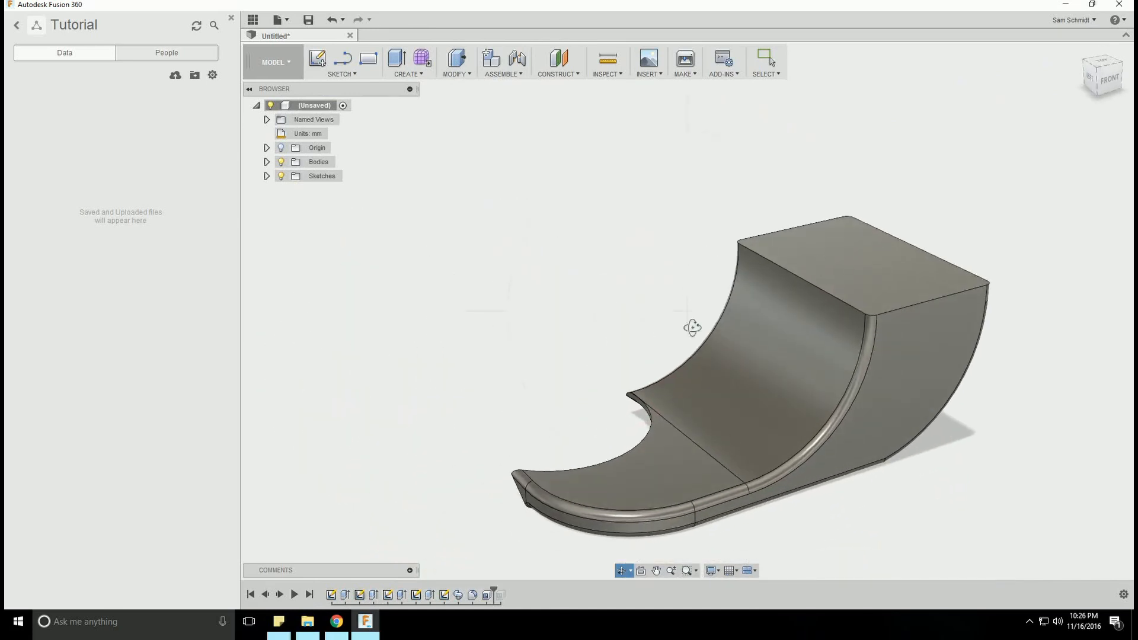
pyautogui.moveTo(692, 328); pyautogui.dragTo(749, 358)
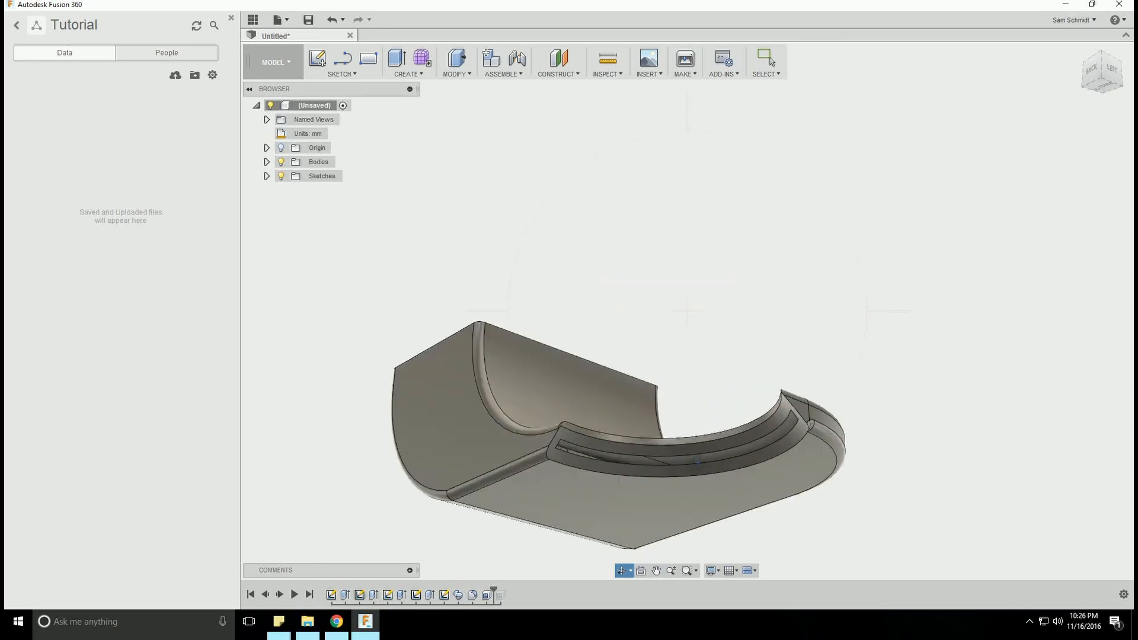
pyautogui.moveTo(666, 389); pyautogui.dragTo(660, 449)
pyautogui.moveTo(671, 350); pyautogui.dragTo(853, 233)
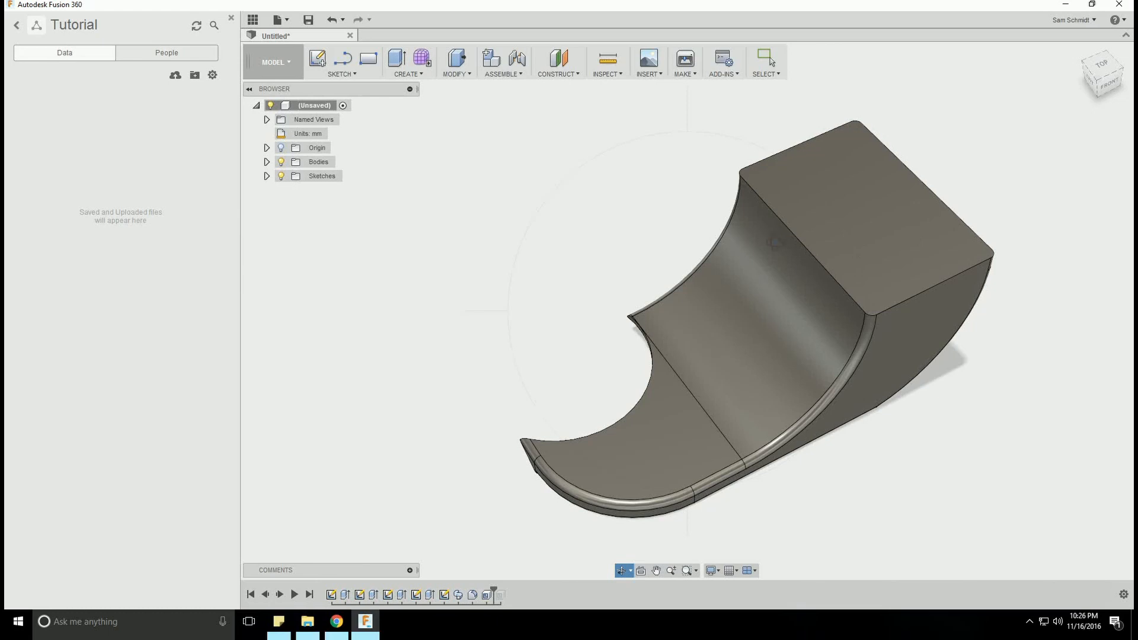
# Start a sketch on the upright end's flat face and draw a center rectangle about 16.7 by 26.9 mm inside its outline
pyautogui.click(332, 74)
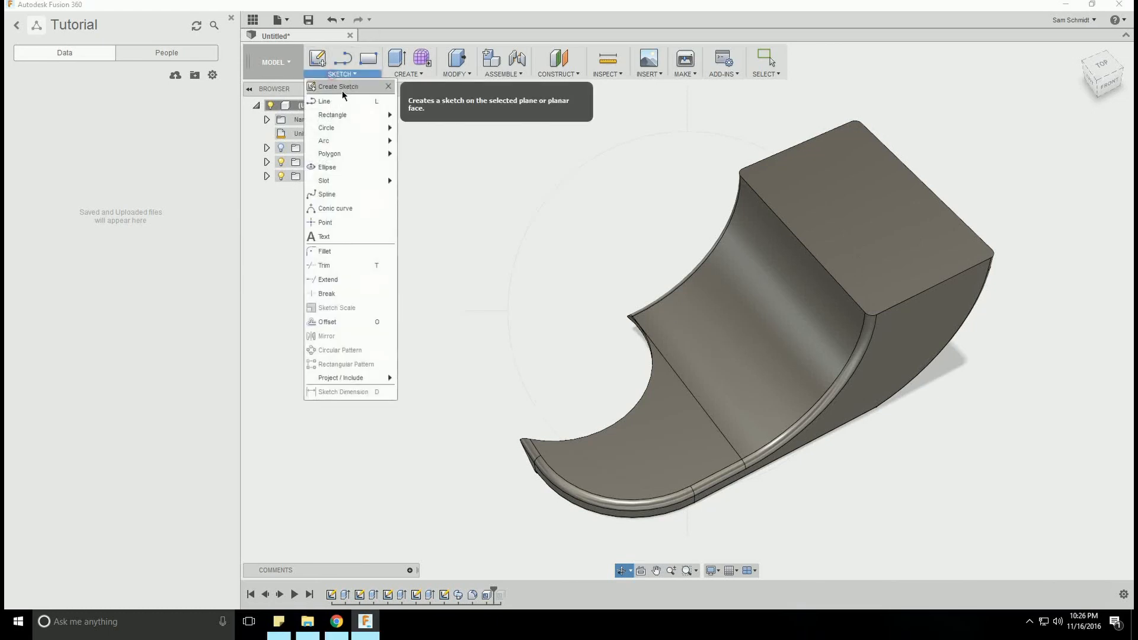
pyautogui.click(339, 84)
pyautogui.click(861, 198)
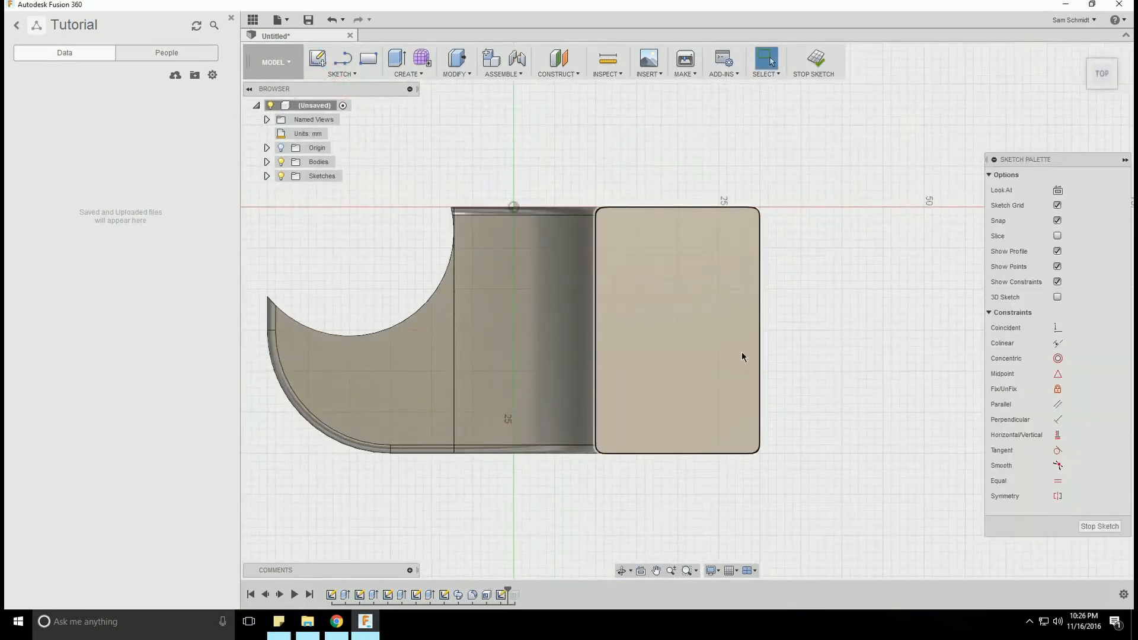
pyautogui.scroll(3, 720, 324)
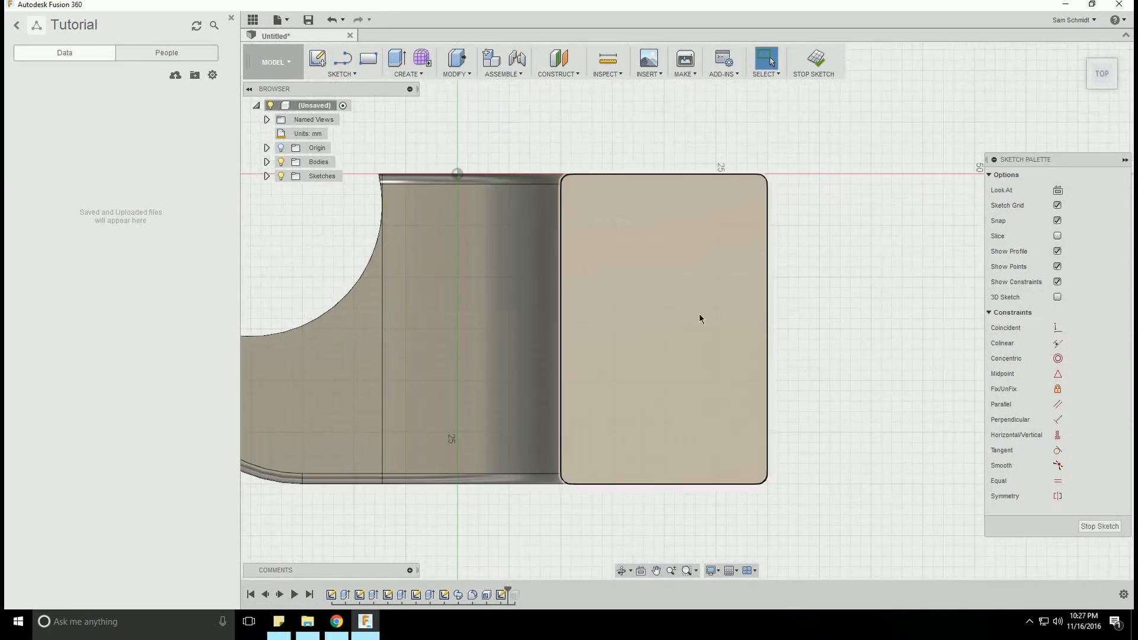
pyautogui.click(341, 73)
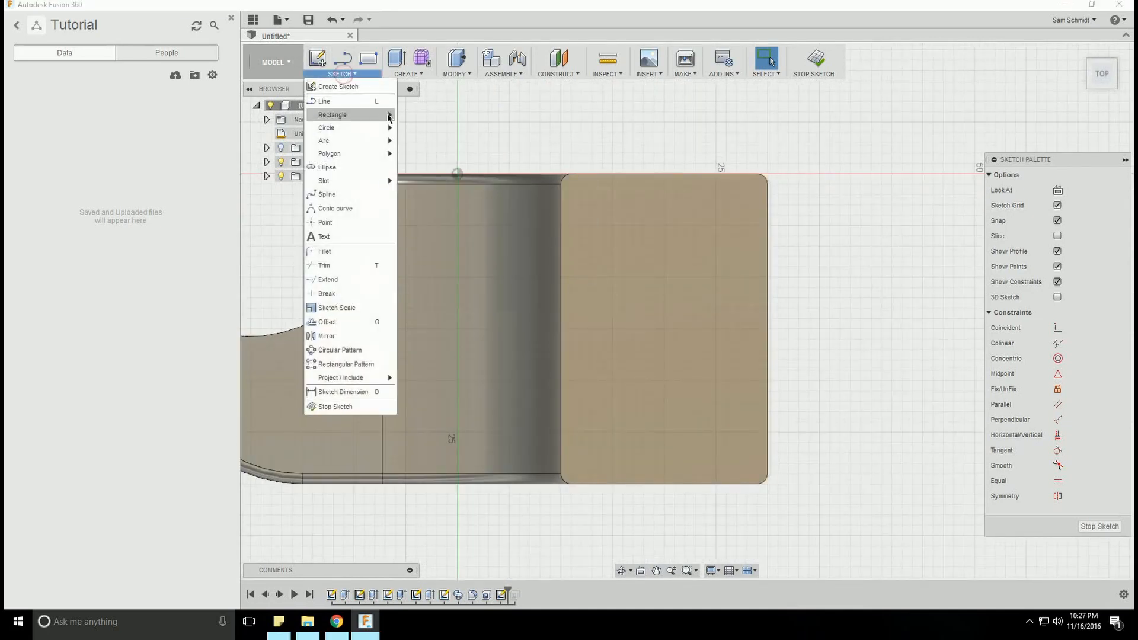
pyautogui.moveTo(389, 118)
pyautogui.click(432, 145)
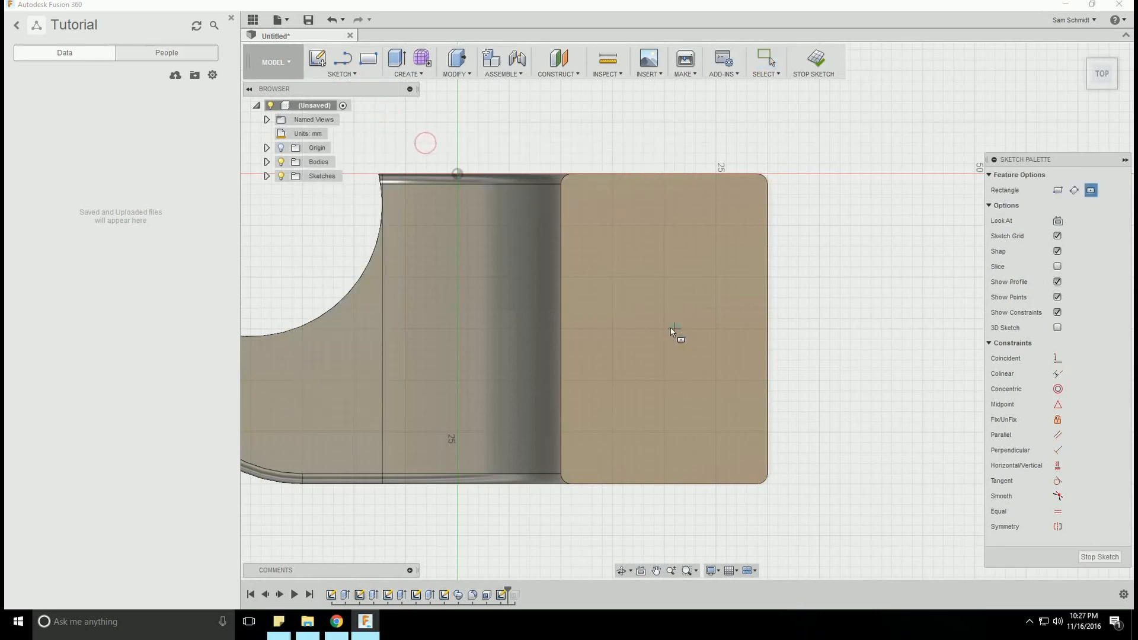
pyautogui.click(663, 329)
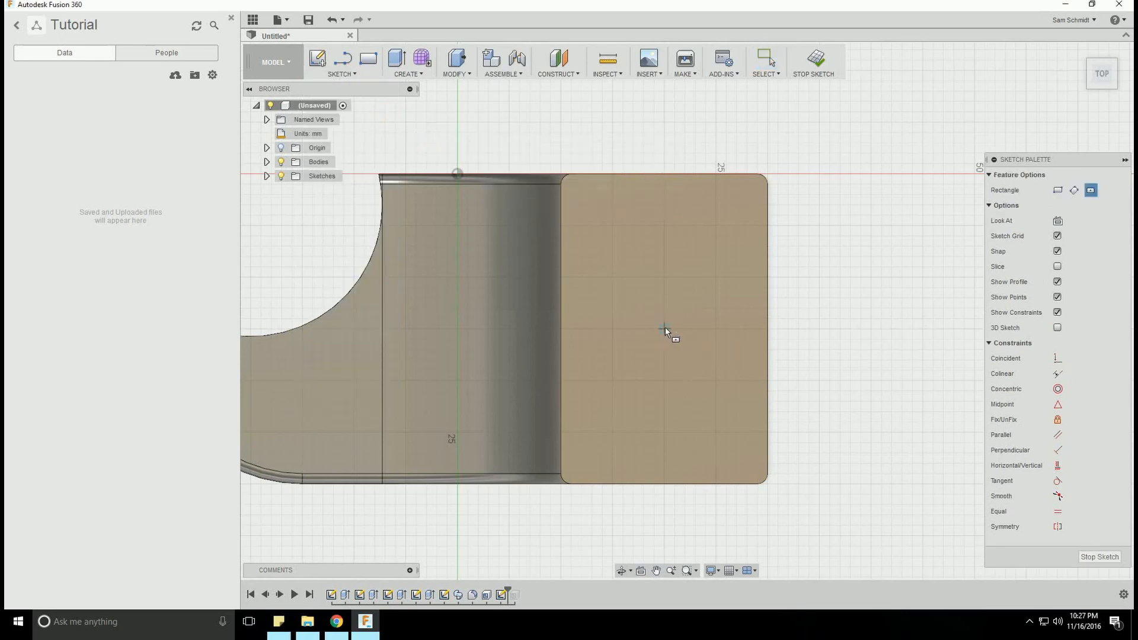
pyautogui.click(751, 468)
# Dimension the rectangle's long side to 26.75 mm
pyautogui.click(344, 72)
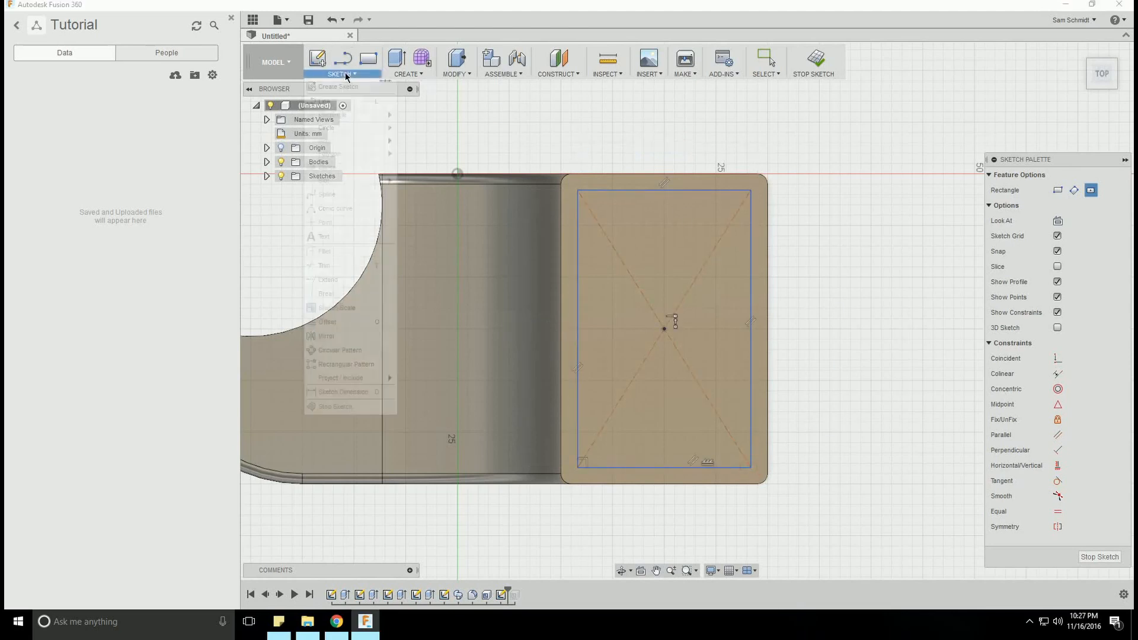
pyautogui.click(331, 406)
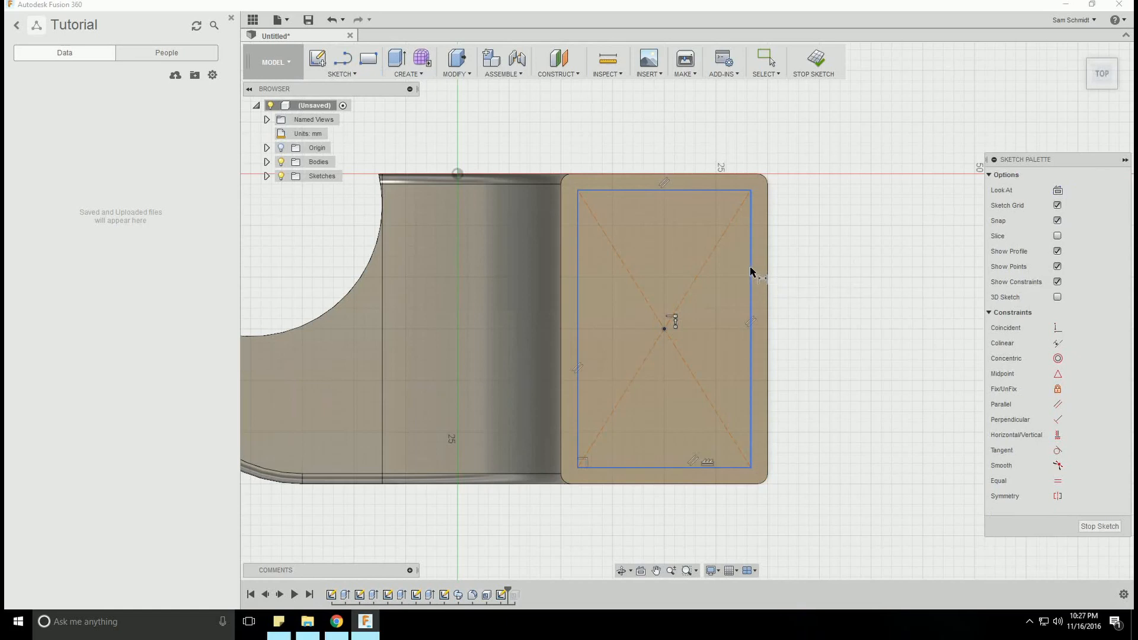
pyautogui.click(750, 268)
pyautogui.click(812, 269)
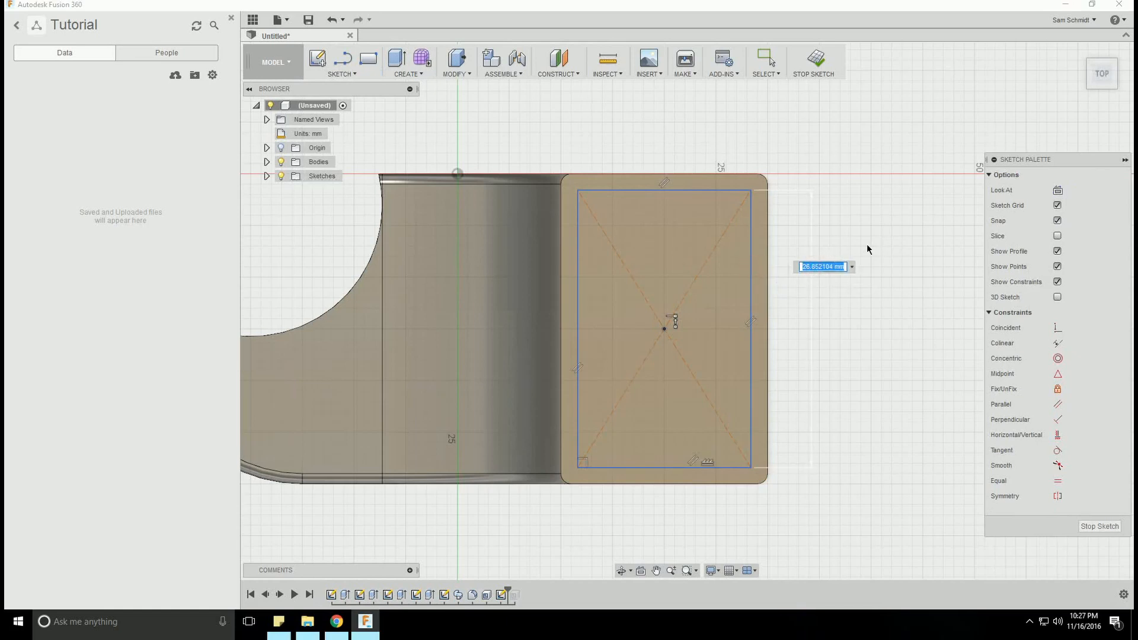
pyautogui.write('26.75')
pyautogui.press('Return')
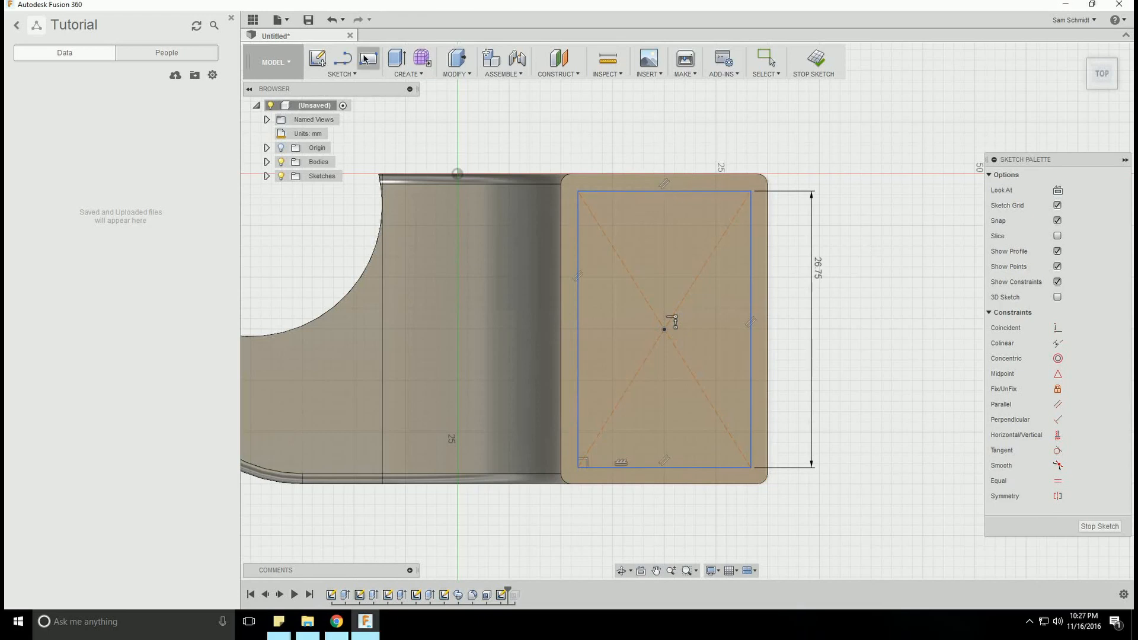
# Dimension the rectangle's short side to 16.25 mm and leave the dimension command
pyautogui.click(341, 74)
pyautogui.click(338, 392)
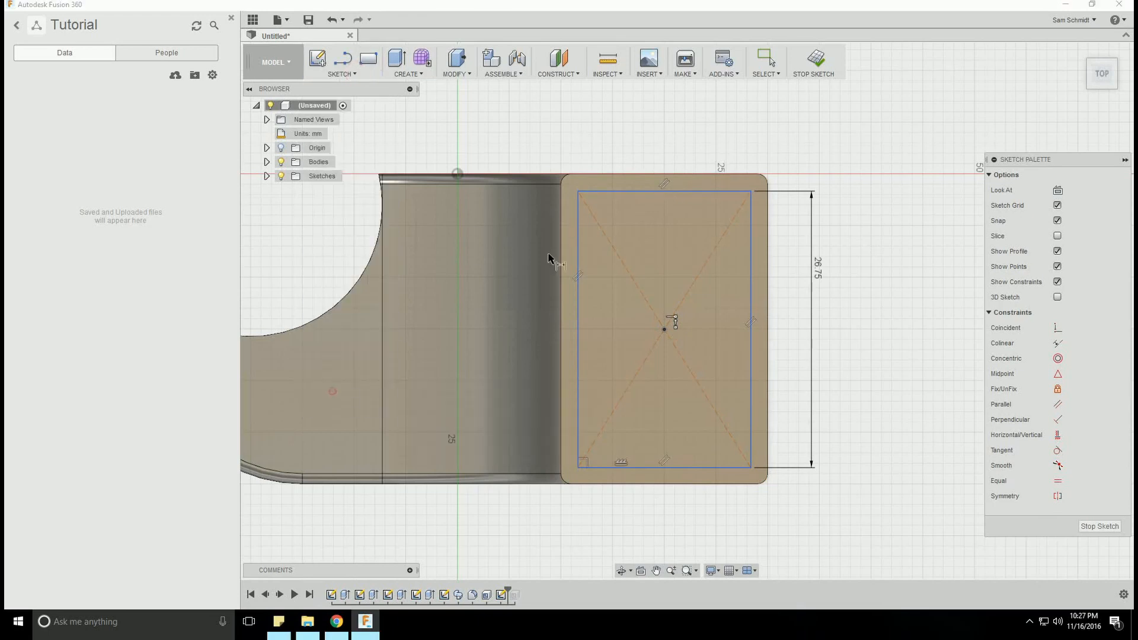
pyautogui.click(692, 190)
pyautogui.click(698, 138)
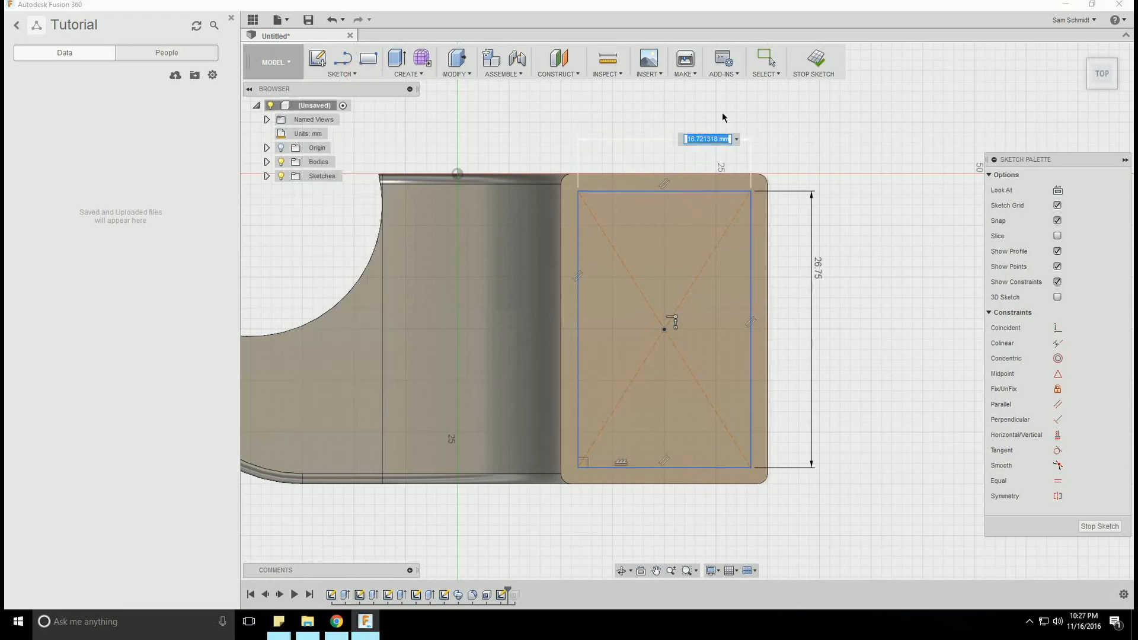
pyautogui.write('16.25')
pyautogui.press('Return')
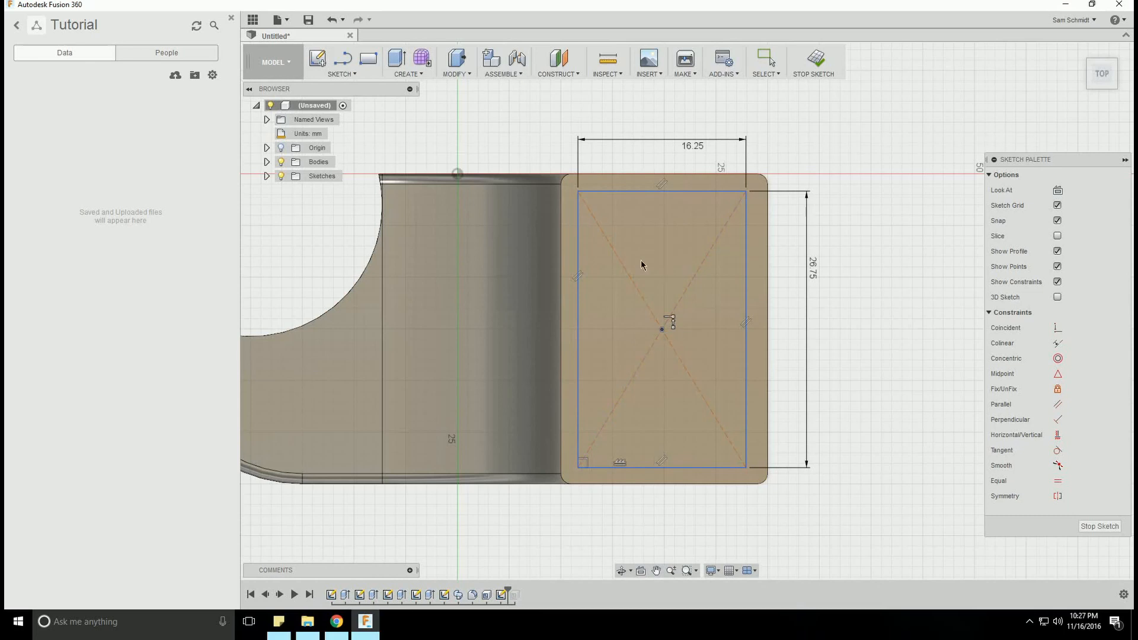
pyautogui.click(397, 76)
pyautogui.click(336, 400)
pyautogui.press('Escape')
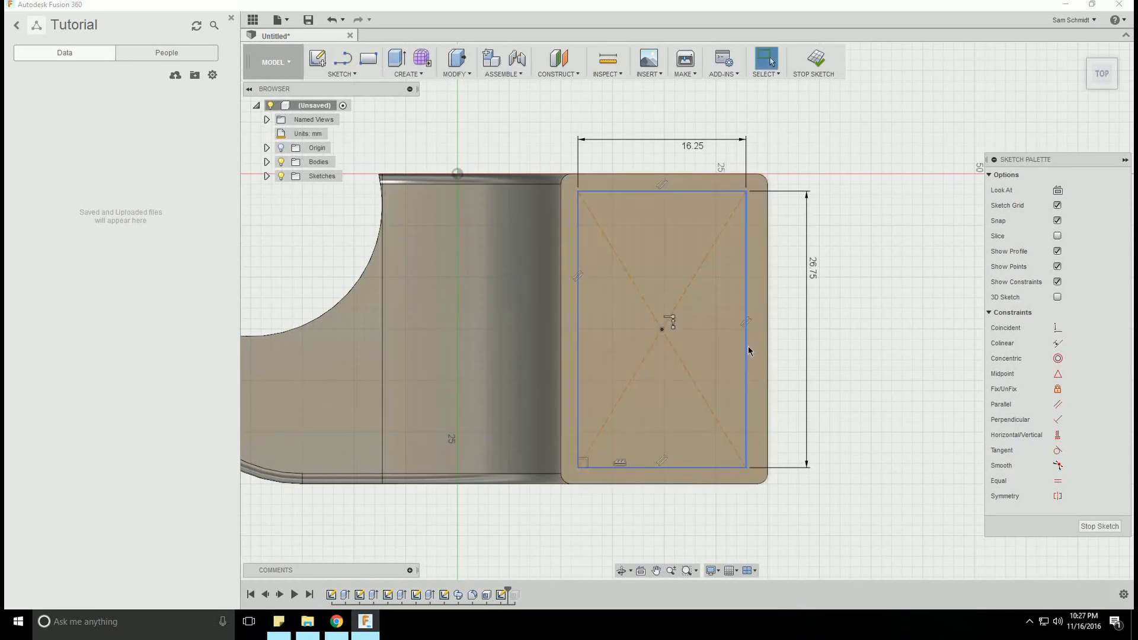
# Dimension the gap between the rectangle's outer long side and the face's outer edge to 2 mm
pyautogui.click(348, 74)
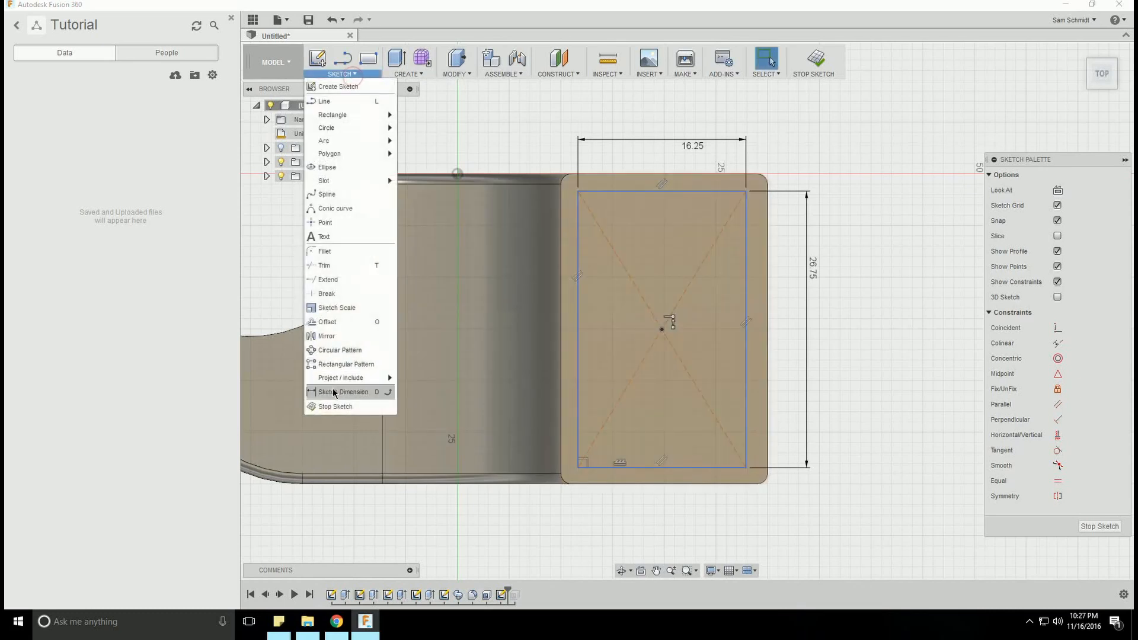
pyautogui.click(334, 392)
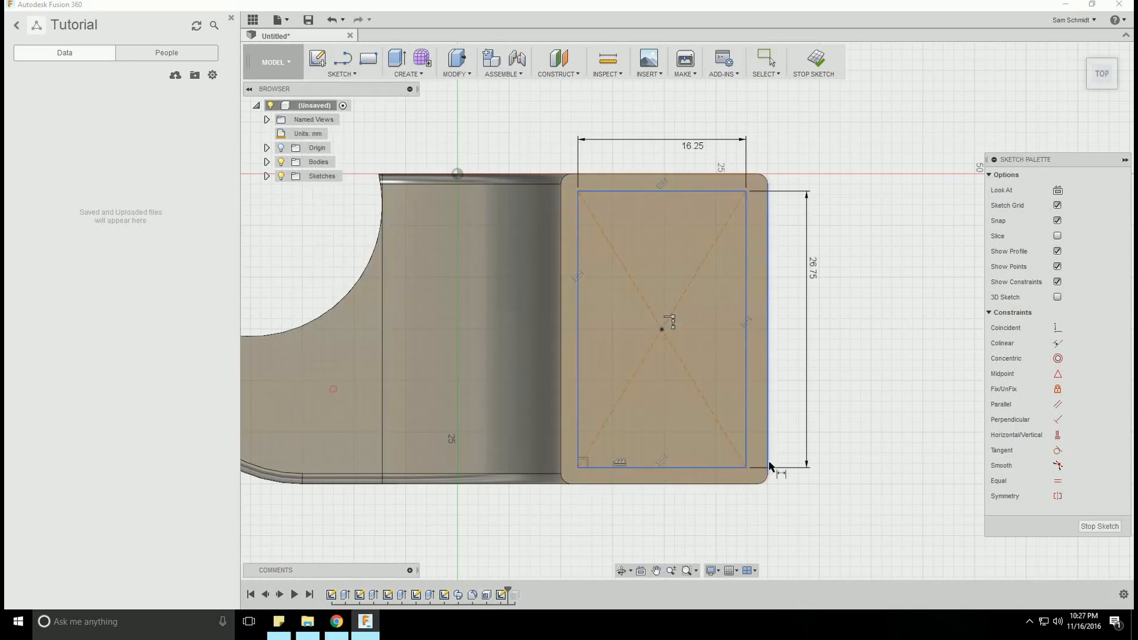
pyautogui.click(748, 408)
pyautogui.click(767, 413)
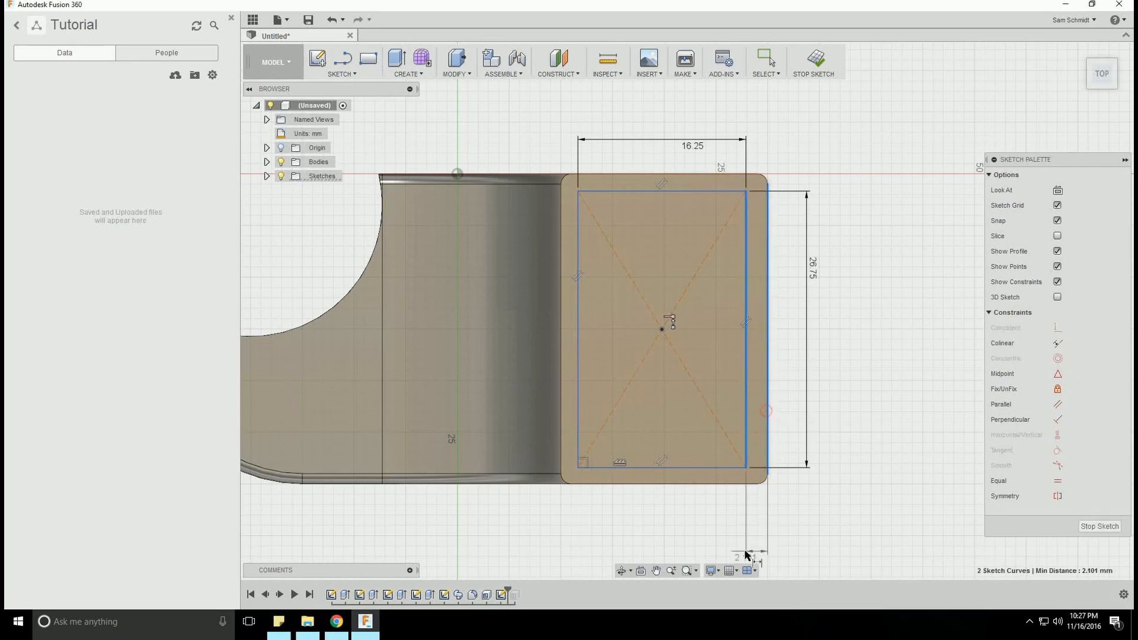
pyautogui.click(783, 510)
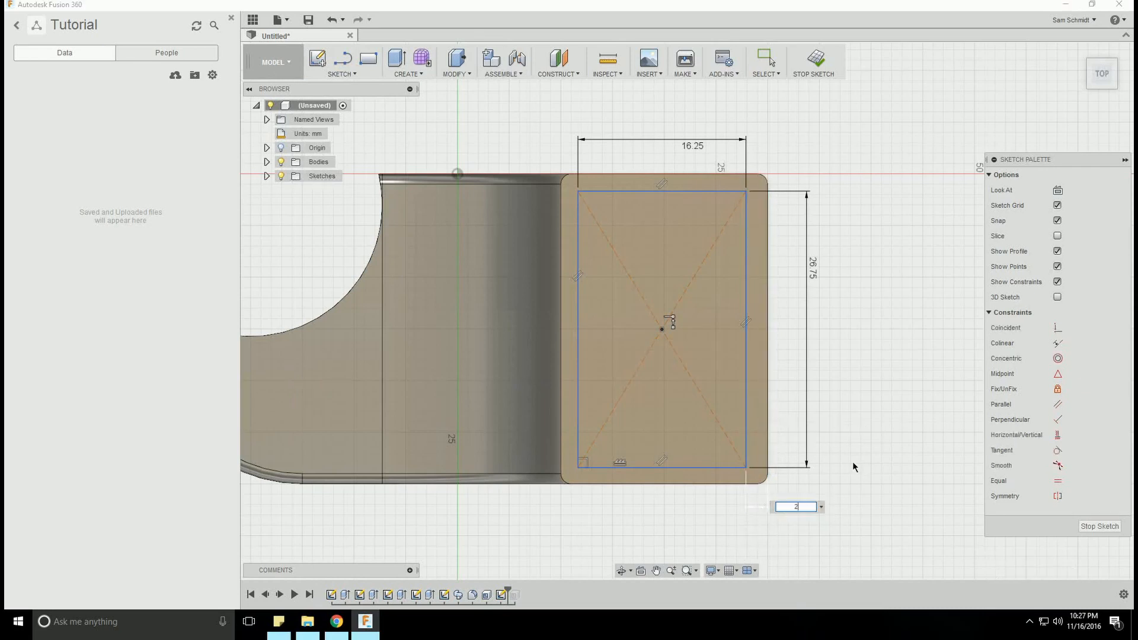
pyautogui.press('Return')
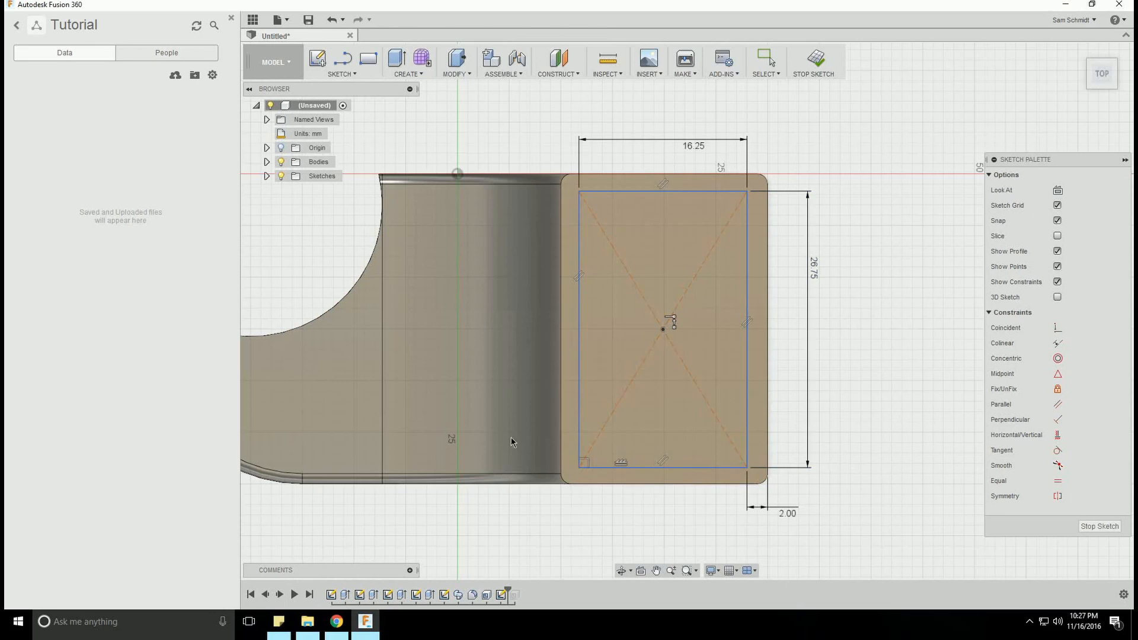
# Check the gap between the rectangle's inner long side and the face's edge beside the curved surface, without placing a dimension
pyautogui.click(579, 397)
pyautogui.click(561, 400)
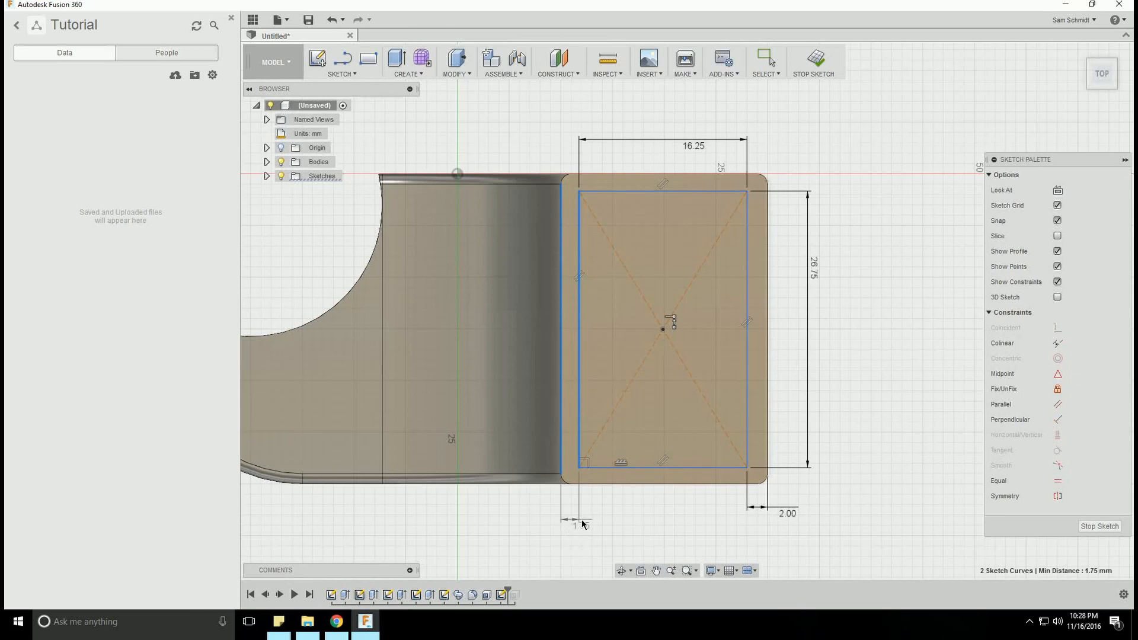
pyautogui.press('Escape')
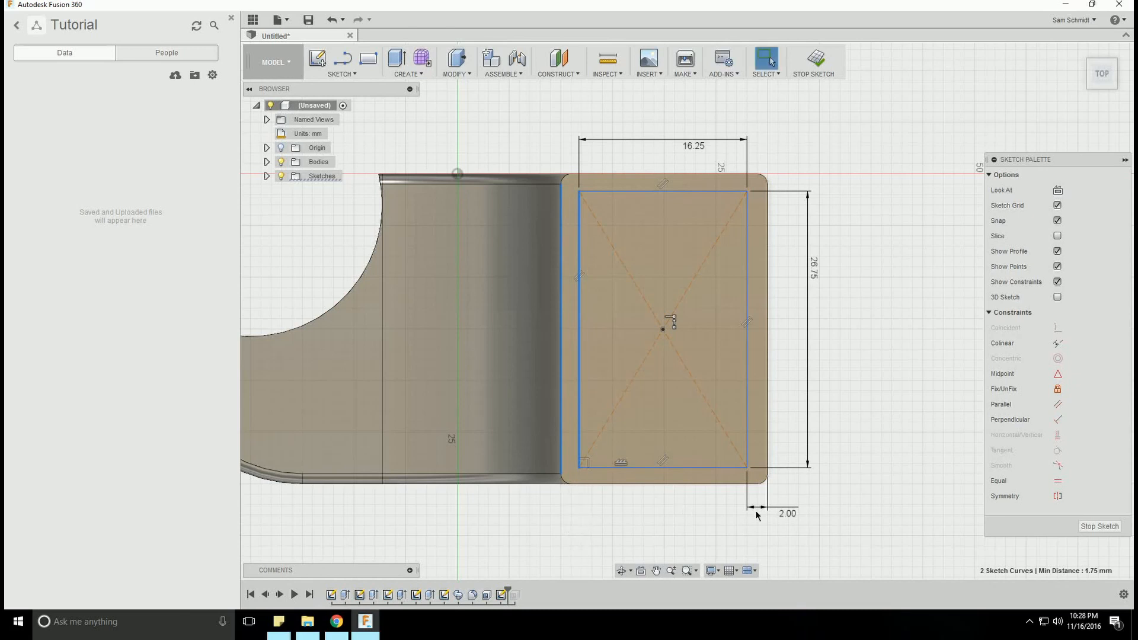
# Set the gap between the rectangle's outer long side and the face's outer edge to 1.855 mm
pyautogui.doubleClick(788, 515)
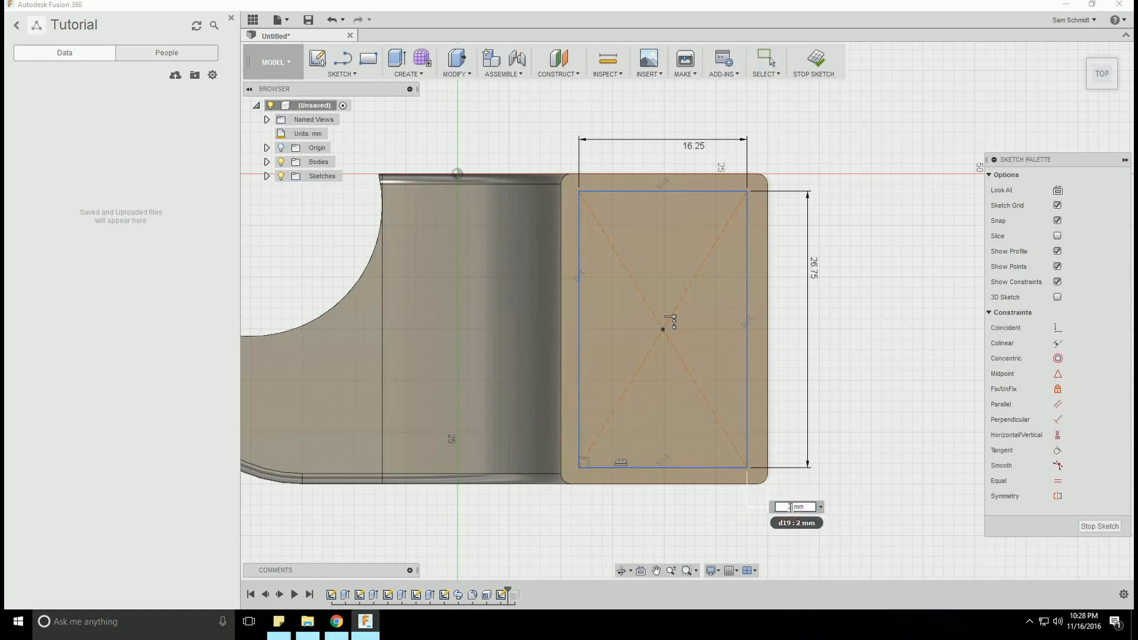
pyautogui.press('BackSpace')
pyautogui.write('1 ')
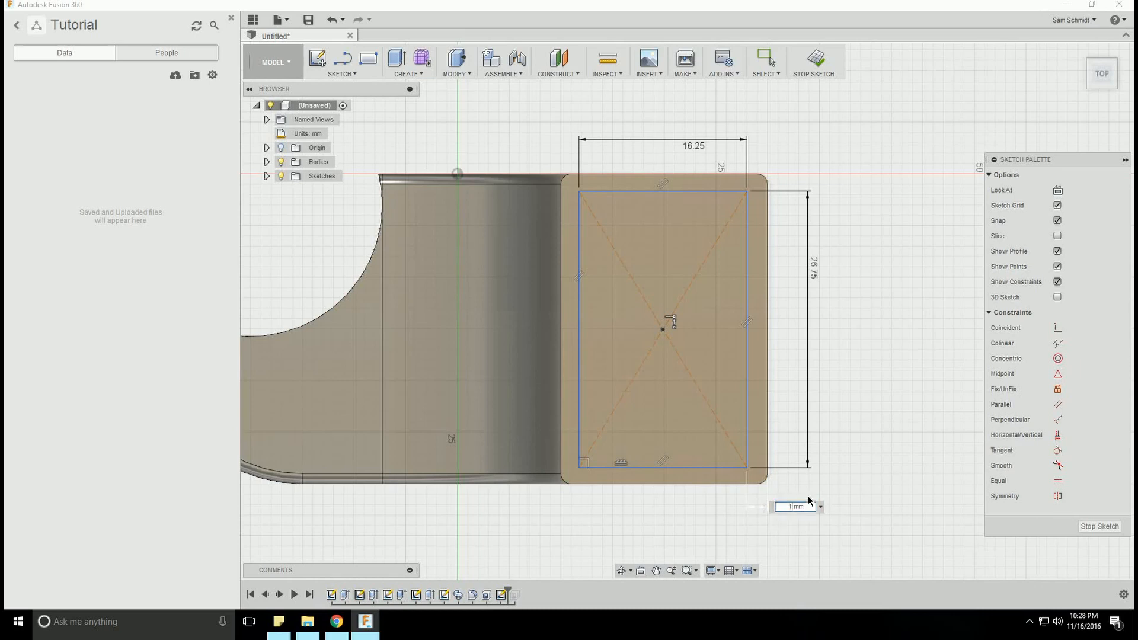
pyautogui.write('.85.5')
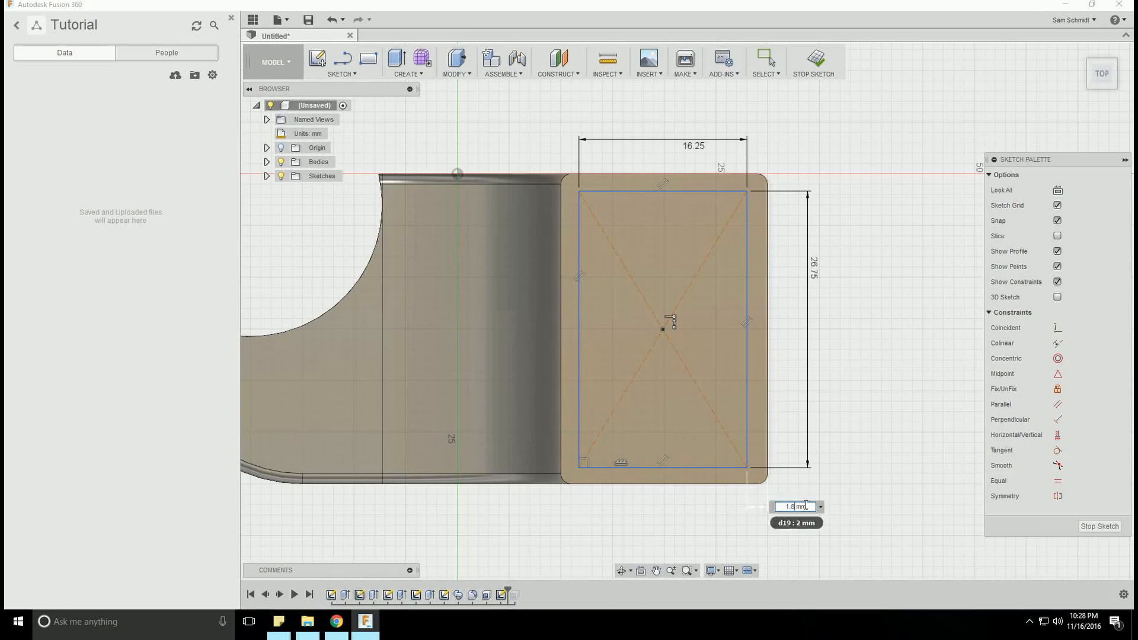
pyautogui.press('BackSpace')
pyautogui.press('BackSpace')
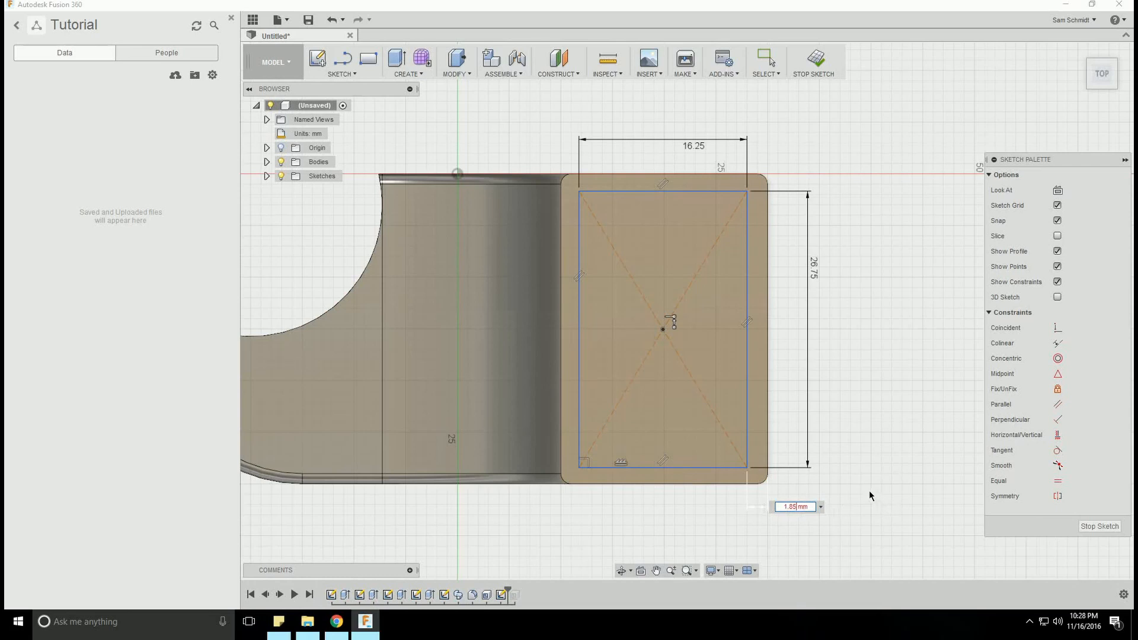
pyautogui.write('5')
pyautogui.press('Return')
pyautogui.press('Escape')
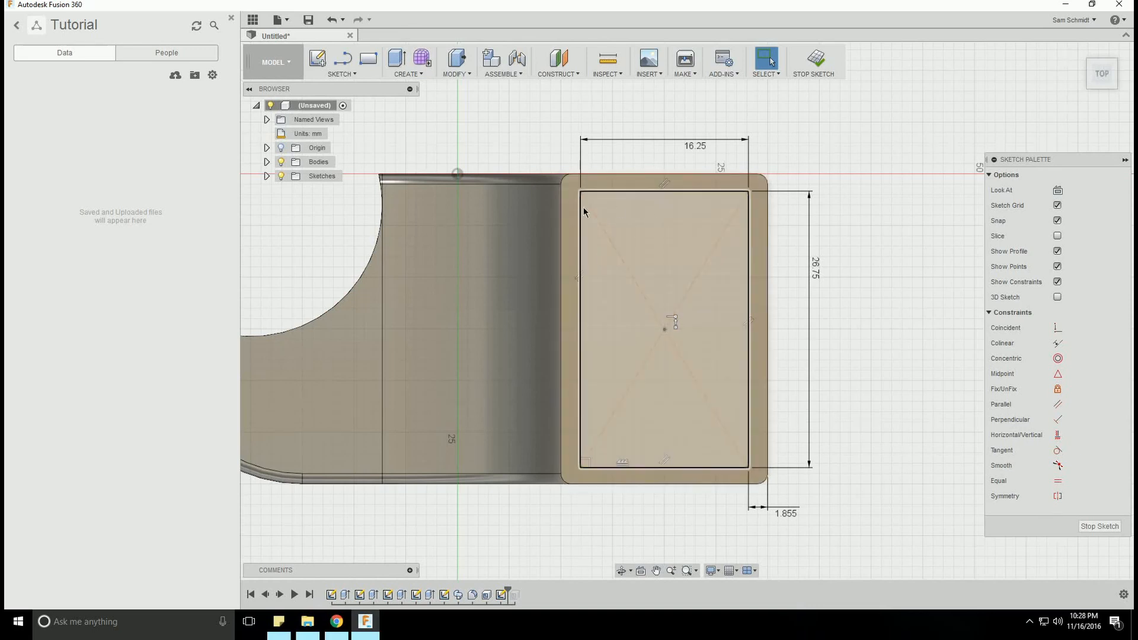
# Draw a center rectangle from the opening's midpoint, with its short sides about 1.3 mm inside the 16.25 by 26.75 mm rectangle
pyautogui.click(350, 73)
pyautogui.moveTo(355, 112)
pyautogui.click(453, 143)
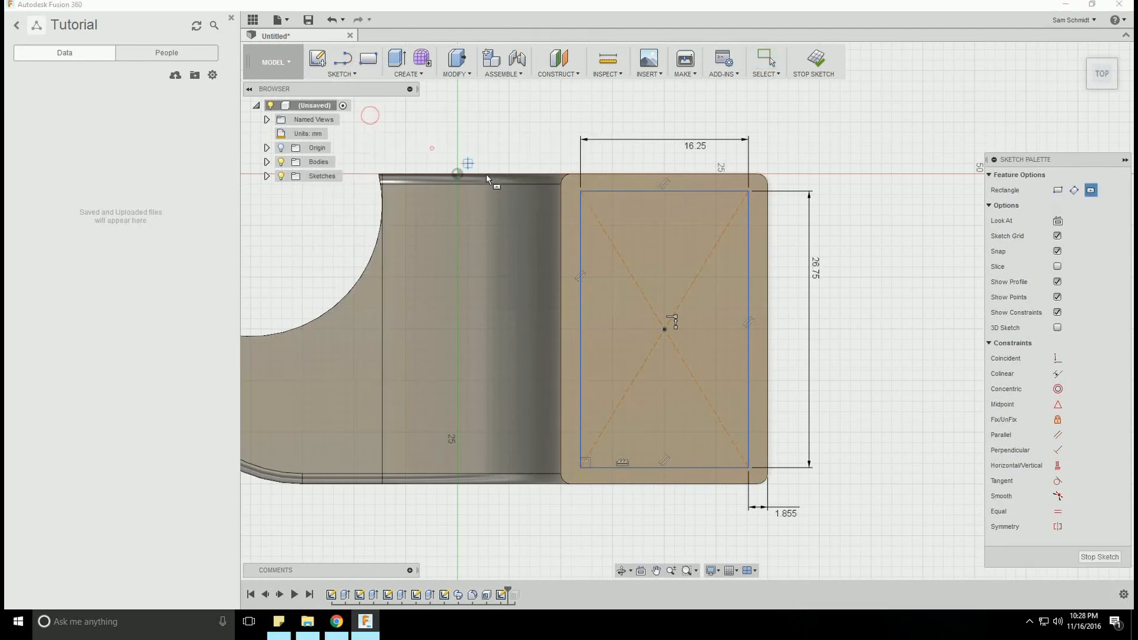
pyautogui.click(666, 329)
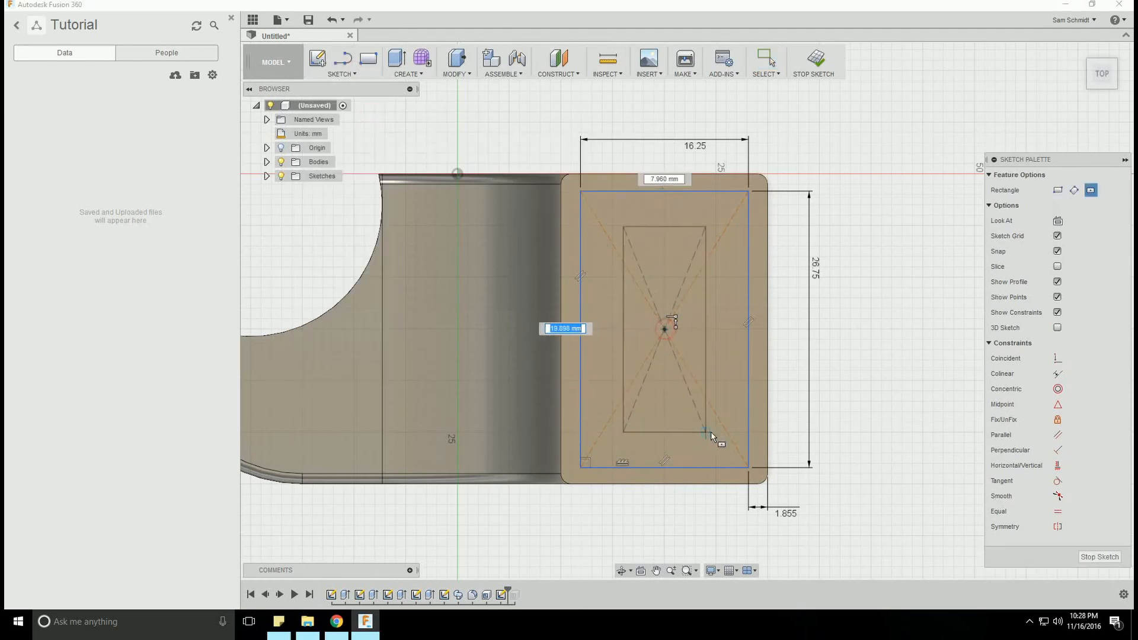
pyautogui.click(736, 456)
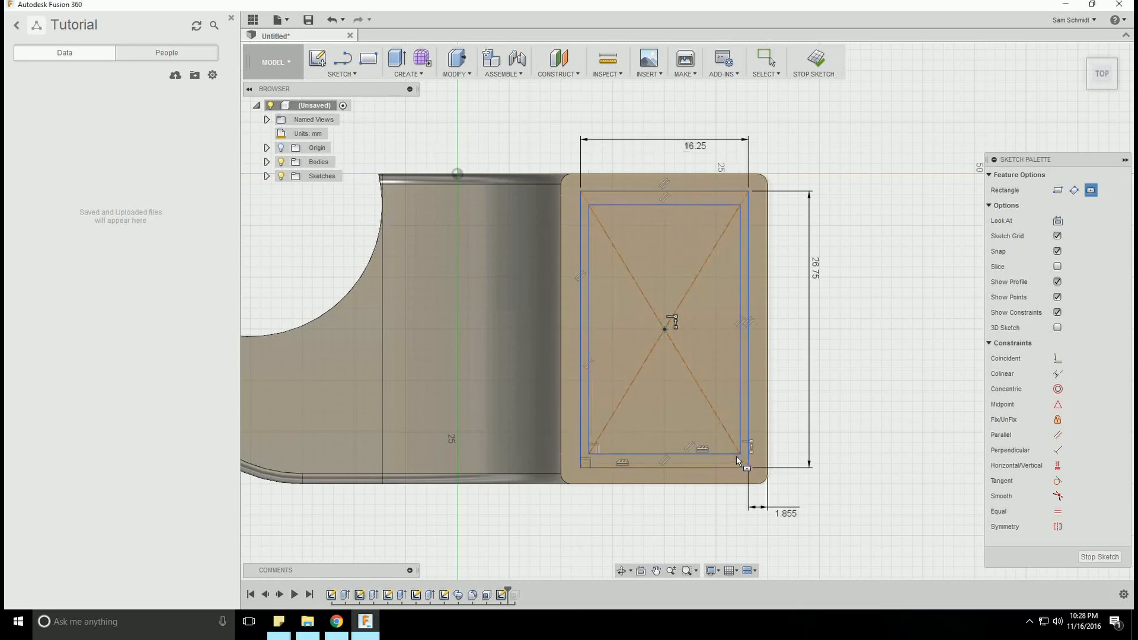
# Dimension the gap between the upper short sides of the inner and outer rectangles to 1.2 mm
pyautogui.click(341, 74)
pyautogui.click(363, 397)
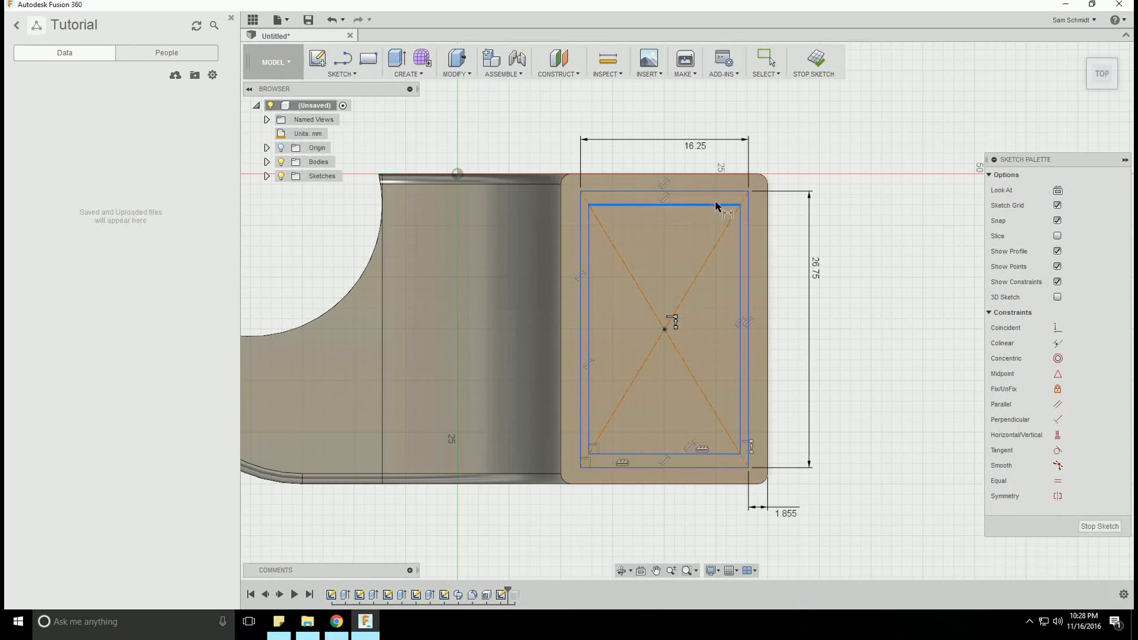
pyautogui.click(714, 205)
pyautogui.click(716, 190)
pyautogui.click(878, 212)
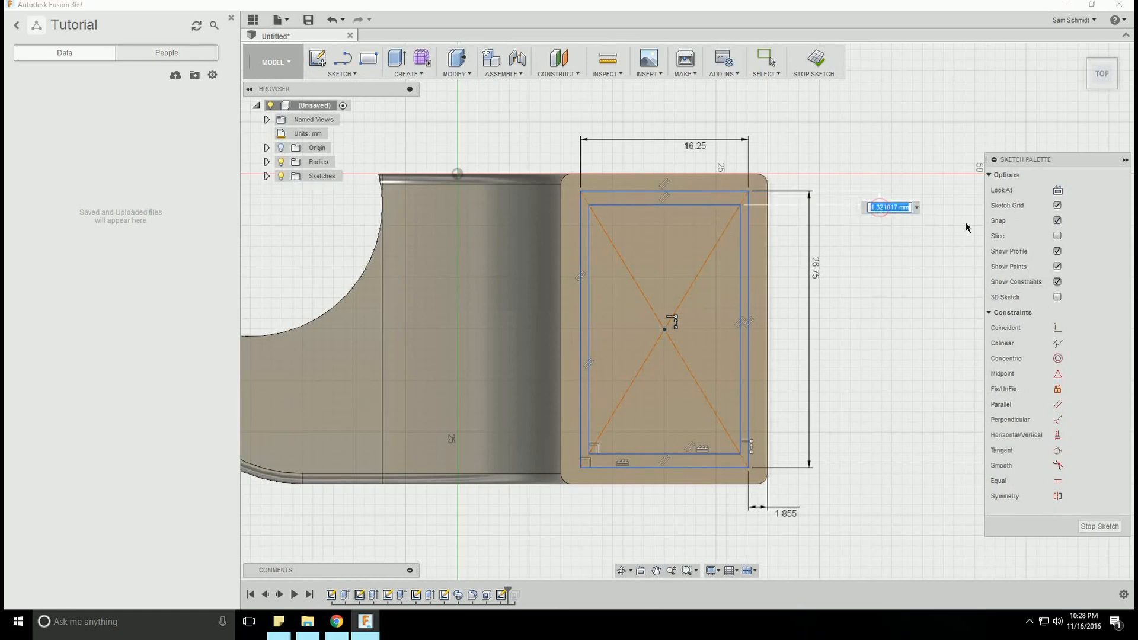
pyautogui.write('1.2')
pyautogui.press('Return')
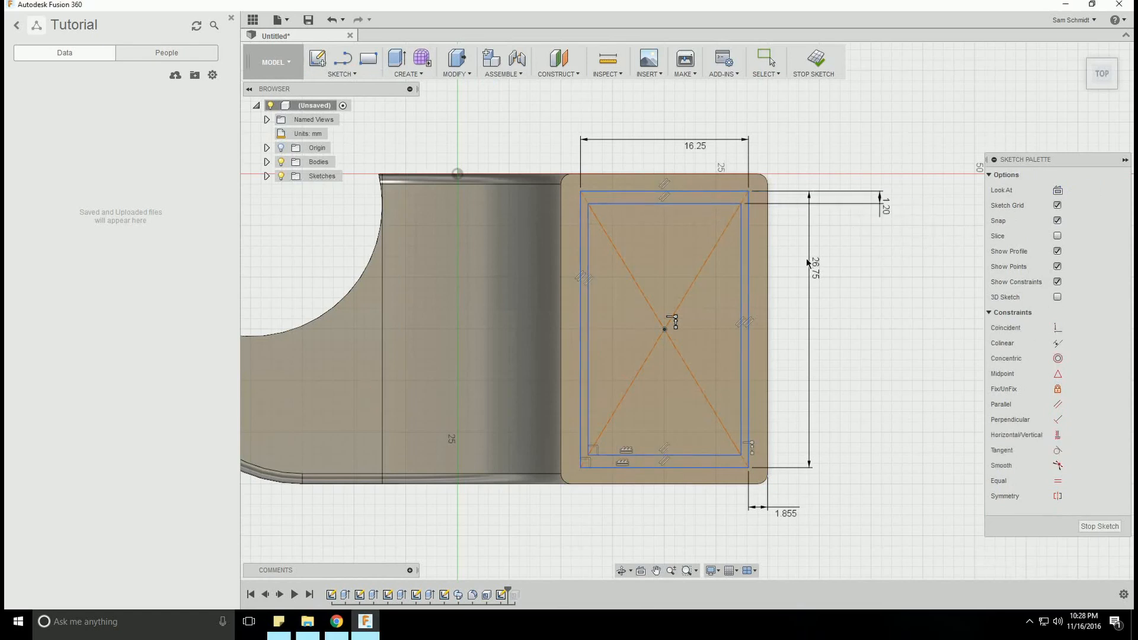
# Add a driven dimension between the two rectangles' long sides nearest the face's outer edge, and undo it
pyautogui.click(749, 292)
pyautogui.click(748, 293)
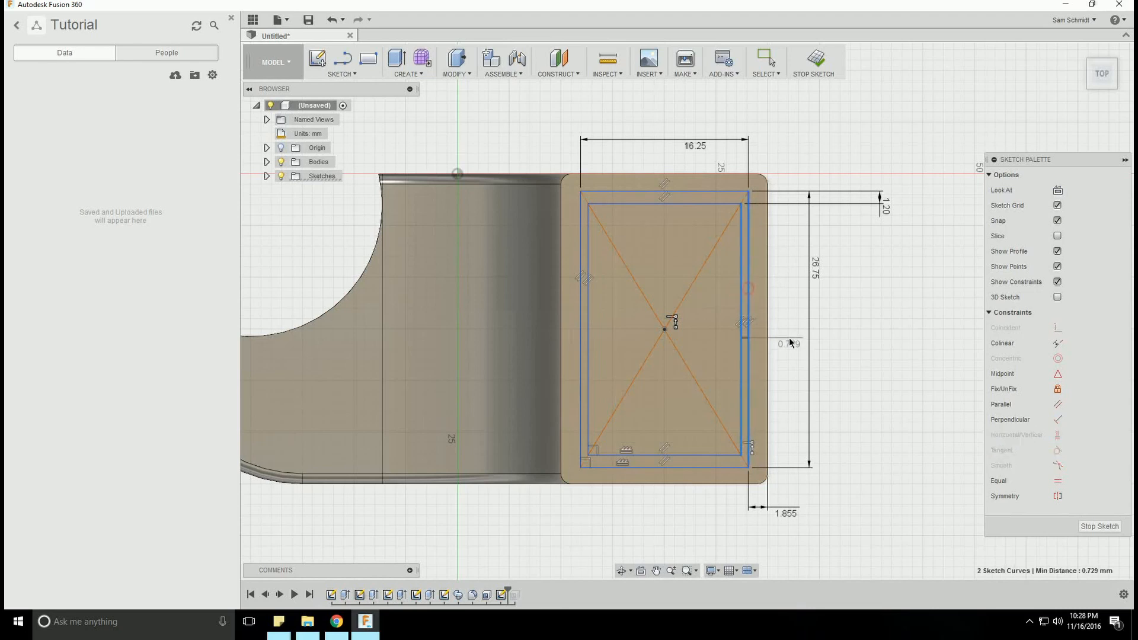
pyautogui.click(798, 339)
pyautogui.click(615, 359)
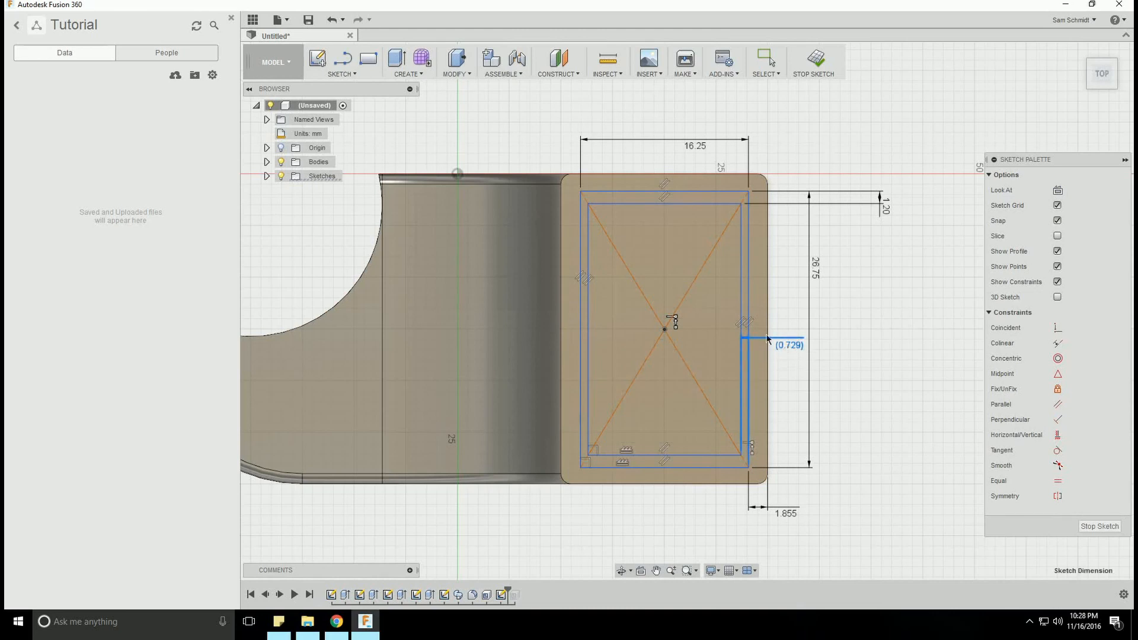
pyautogui.press('Escape')
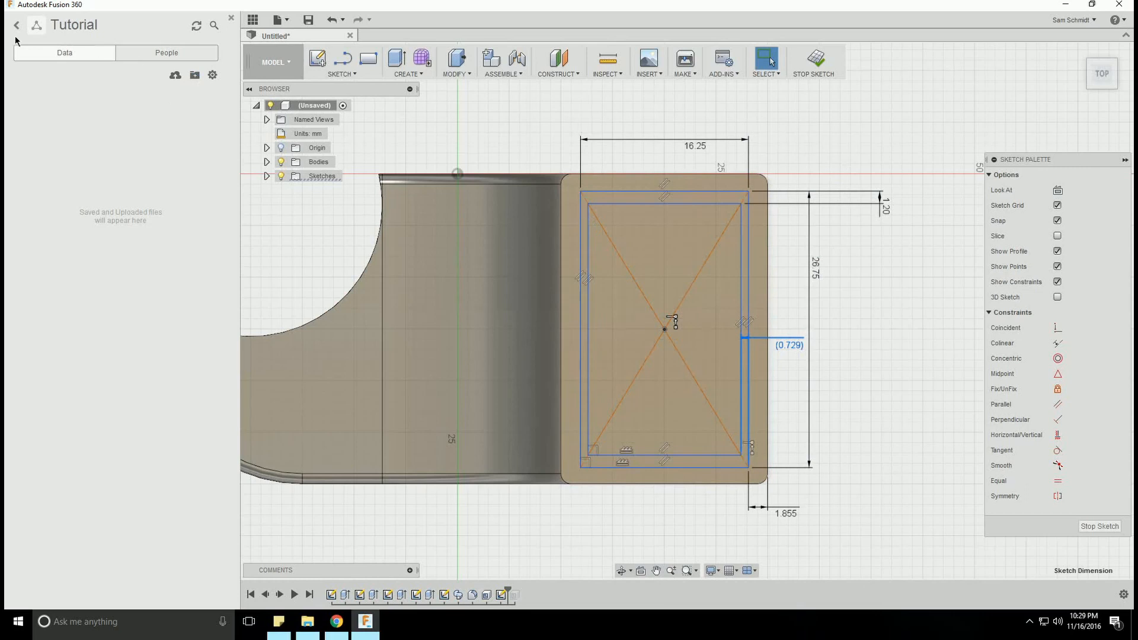
pyautogui.click(330, 19)
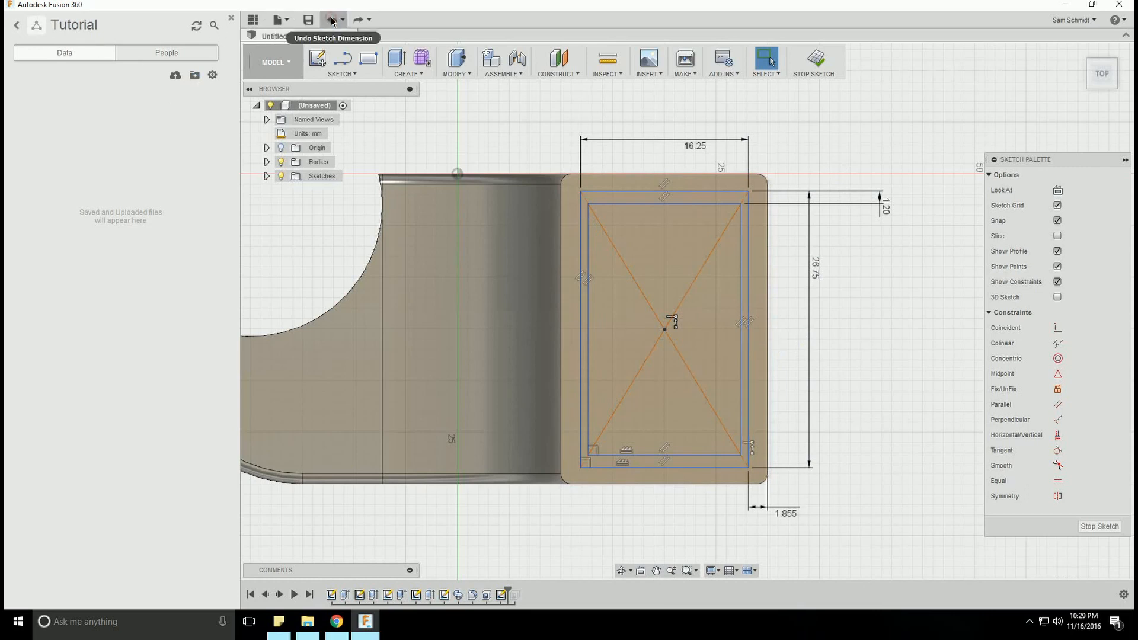
# Place another driven dimension for the gap between the same long sides, below the face, and delete it
pyautogui.click(330, 70)
pyautogui.click(381, 391)
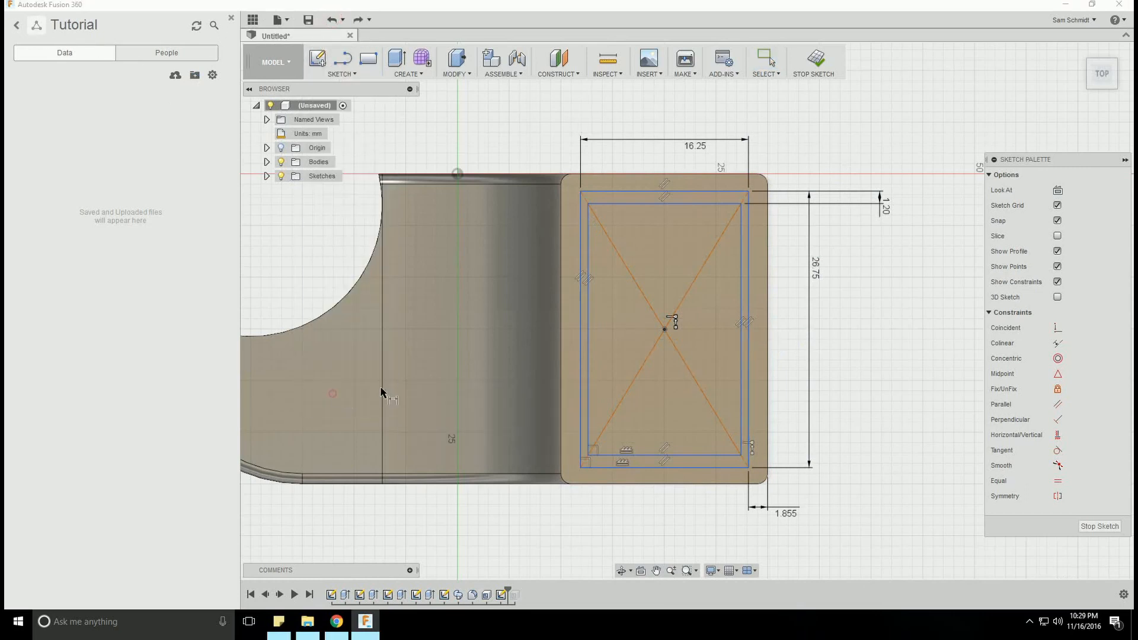
pyautogui.click(741, 415)
pyautogui.click(749, 412)
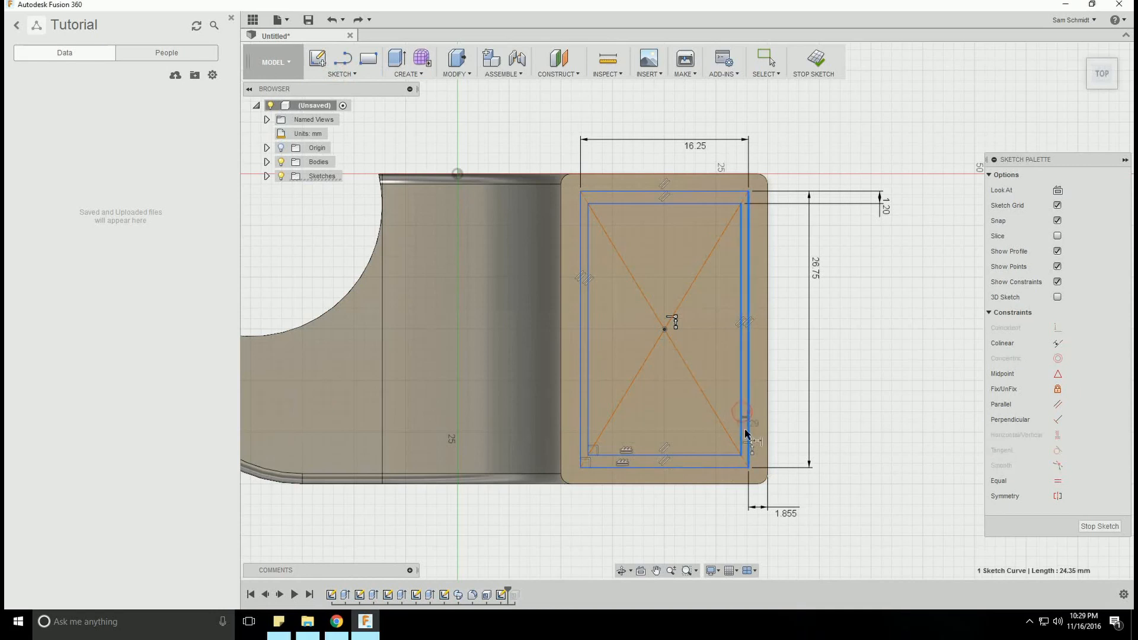
pyautogui.click(772, 536)
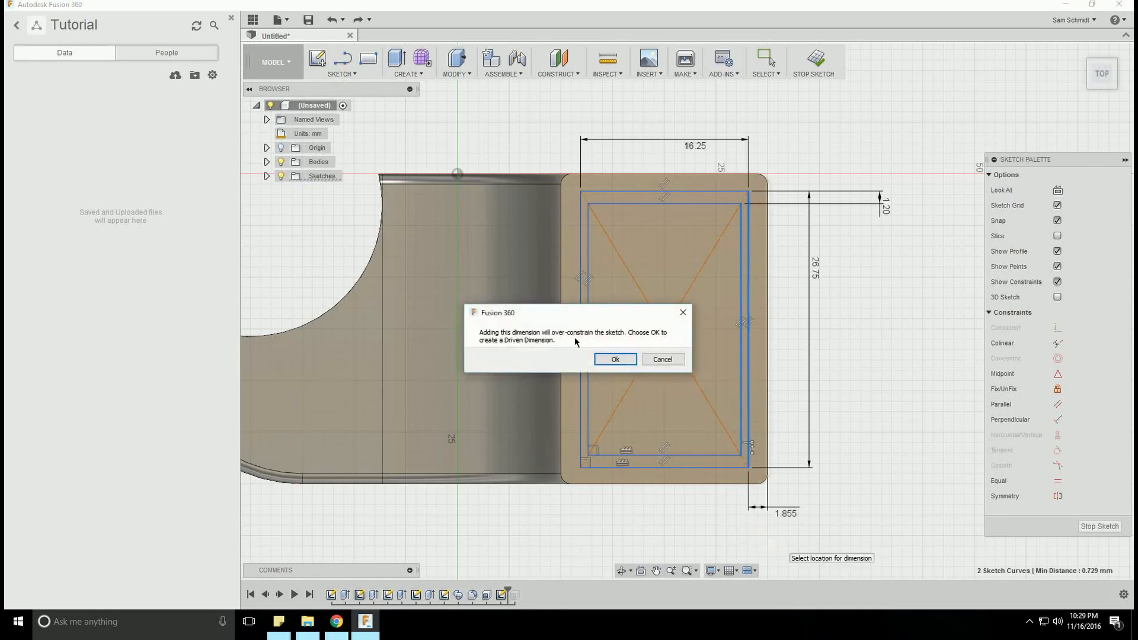
pyautogui.click(622, 359)
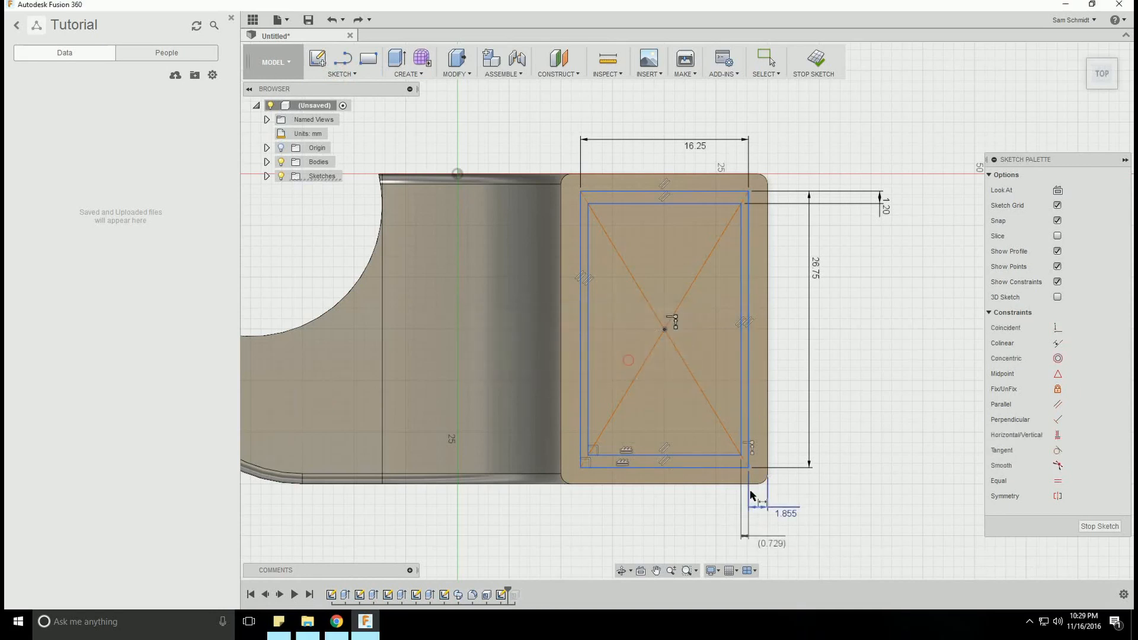
pyautogui.click(775, 541)
pyautogui.press('Delete')
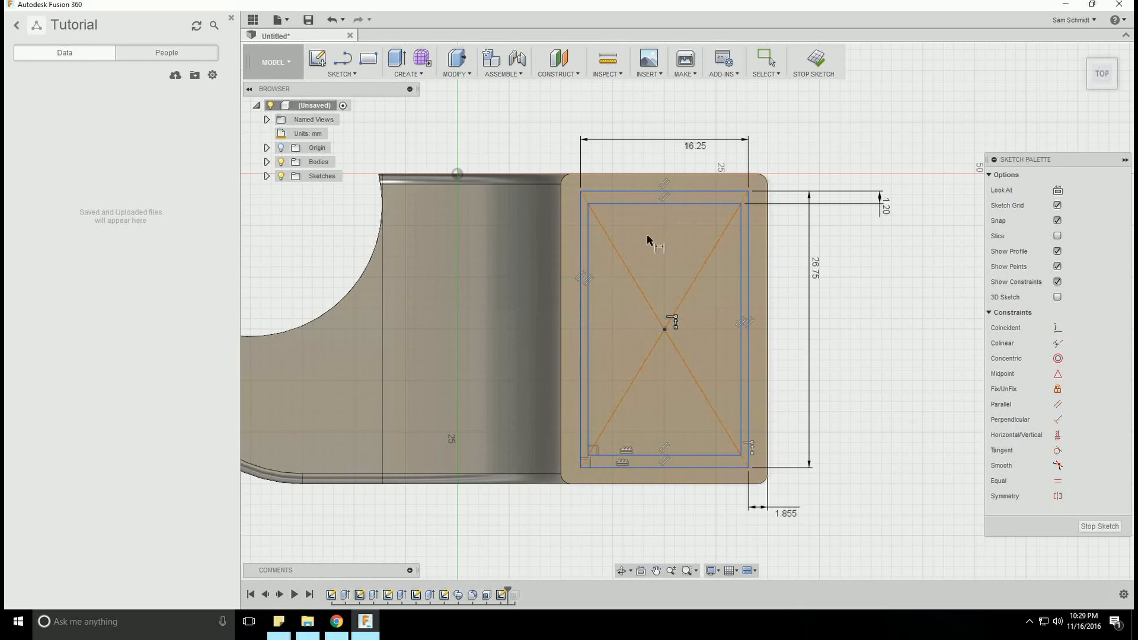
# Try to dimension the inner rectangle's lower short side, and remove the constraint attached to that side
pyautogui.click(341, 73)
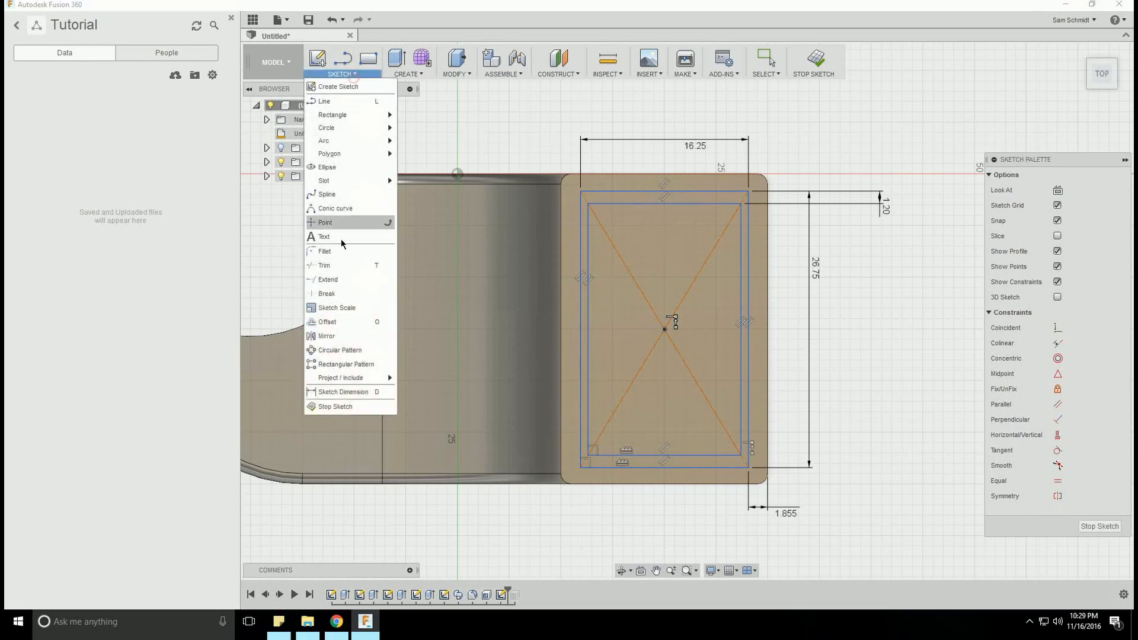
pyautogui.click(345, 391)
pyautogui.click(706, 456)
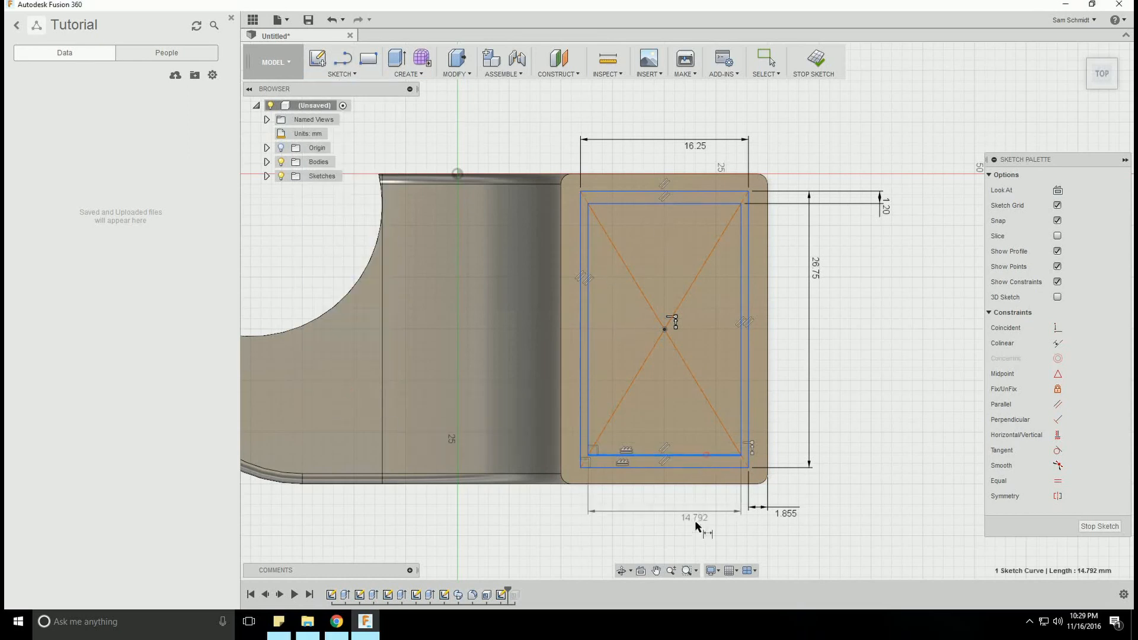
pyautogui.click(694, 530)
pyautogui.click(655, 361)
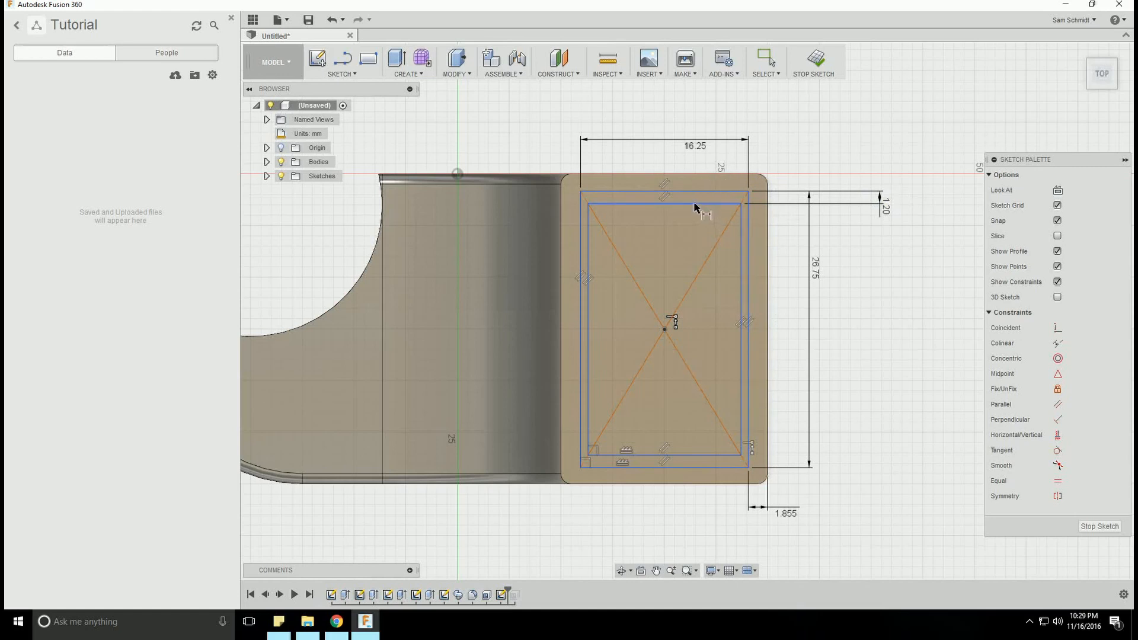
pyautogui.click(626, 452)
pyautogui.press('Escape')
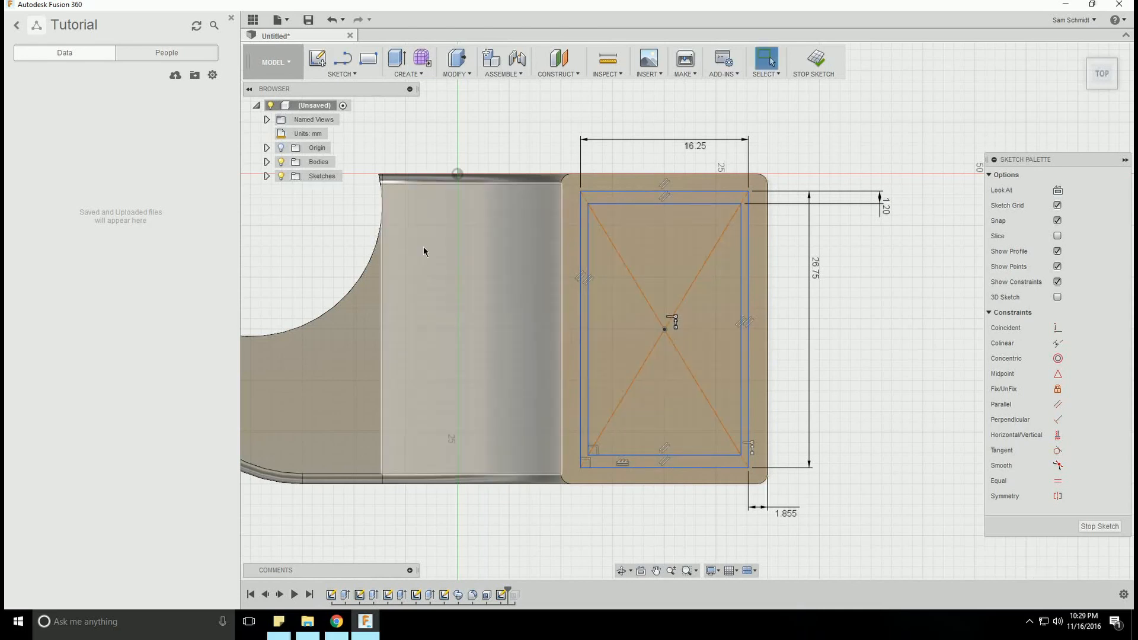
# Try once more to dimension the gap between the two rectangles' outer long sides, declining the driven dimension
pyautogui.click(341, 73)
pyautogui.moveTo(355, 378)
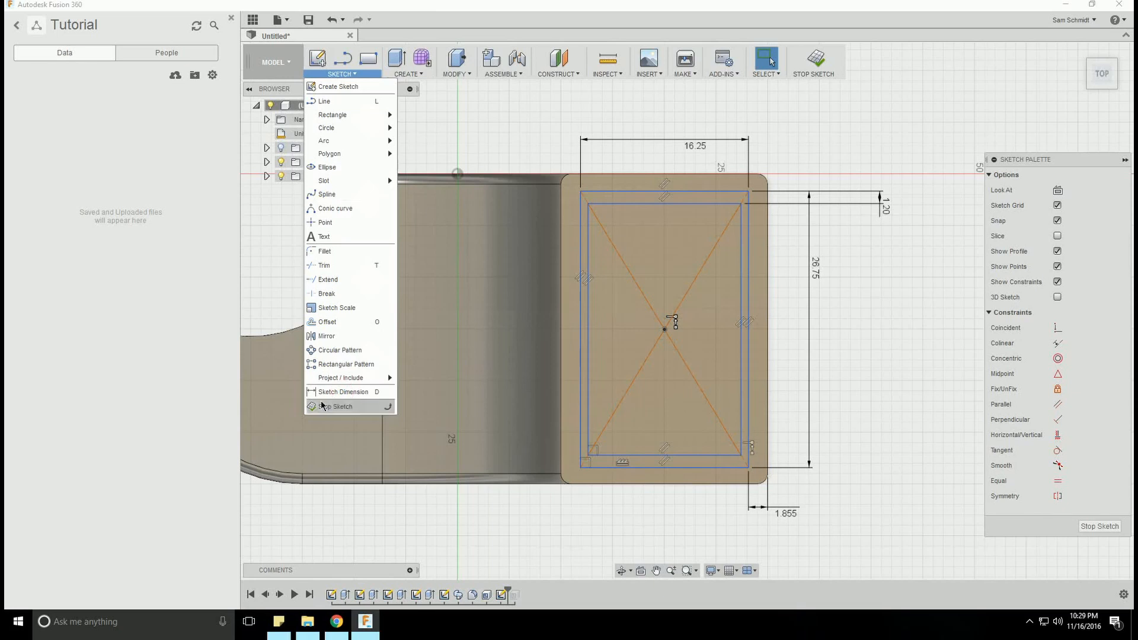
pyautogui.click(343, 391)
pyautogui.click(748, 436)
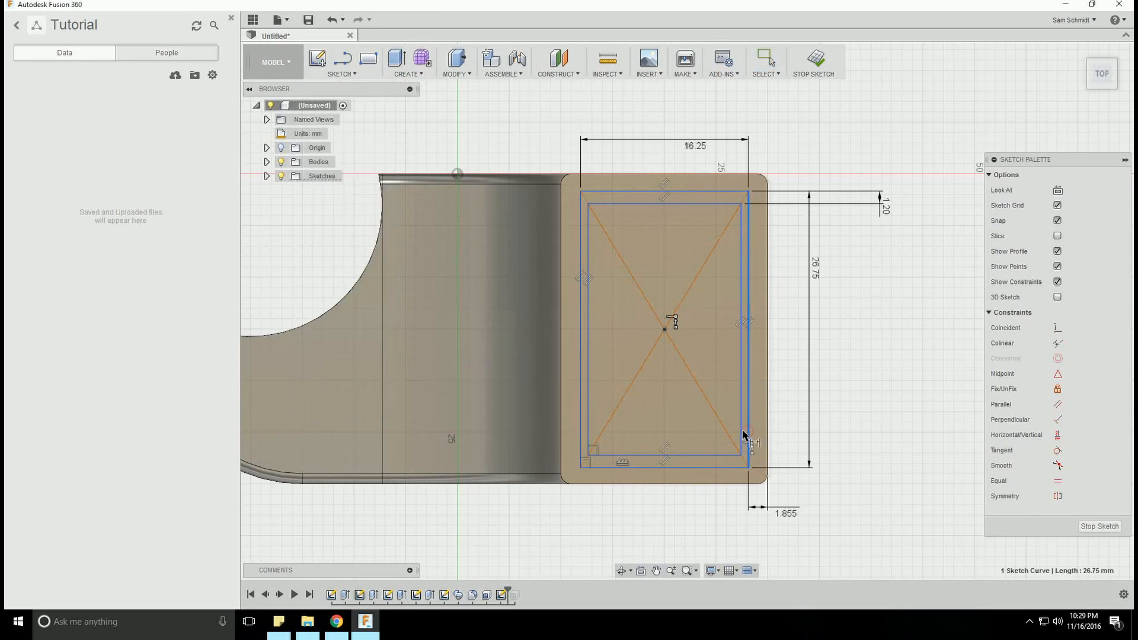
pyautogui.click(741, 437)
pyautogui.click(705, 503)
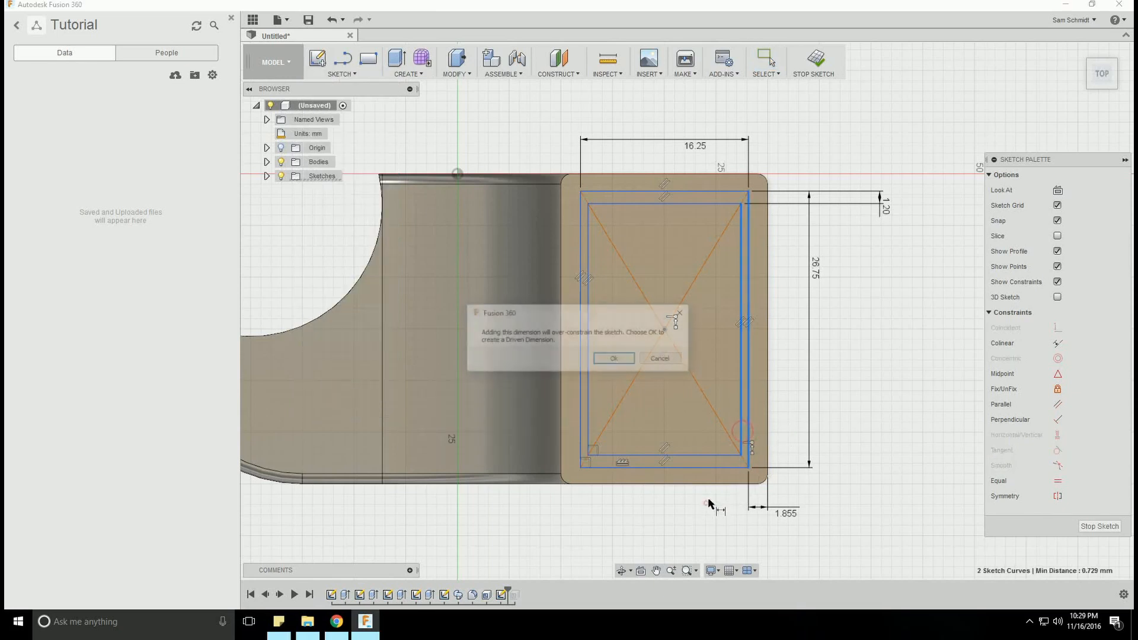
pyautogui.click(661, 359)
pyautogui.press('Escape')
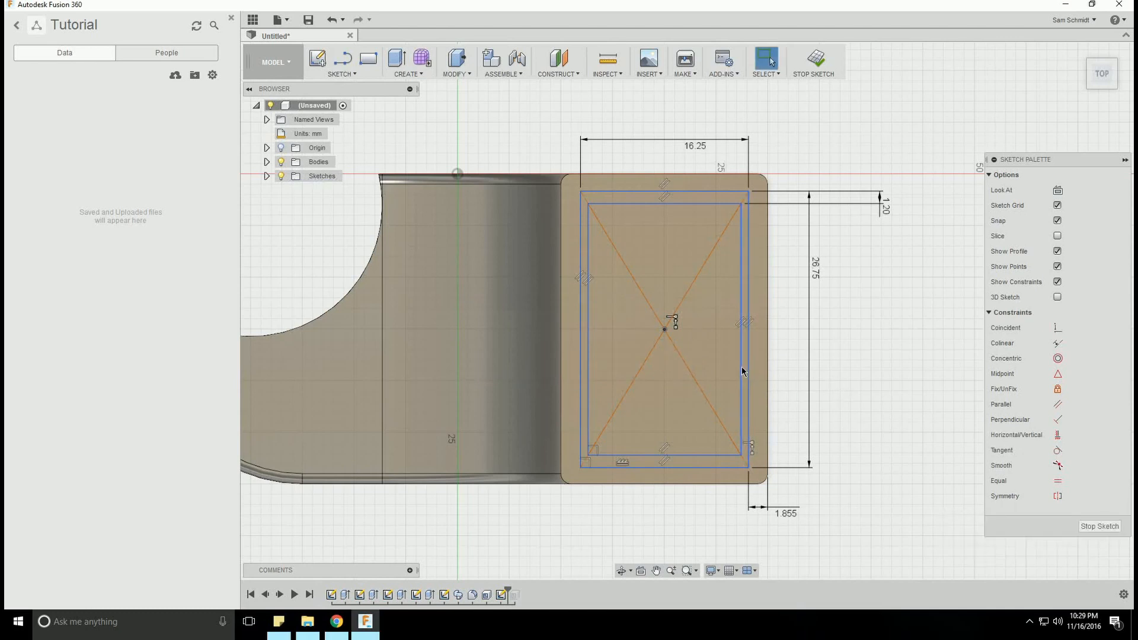
# Delete the four sides of the inner rectangle, leaving its construction diagonals in the sketch
pyautogui.click(741, 370)
pyautogui.press('Escape')
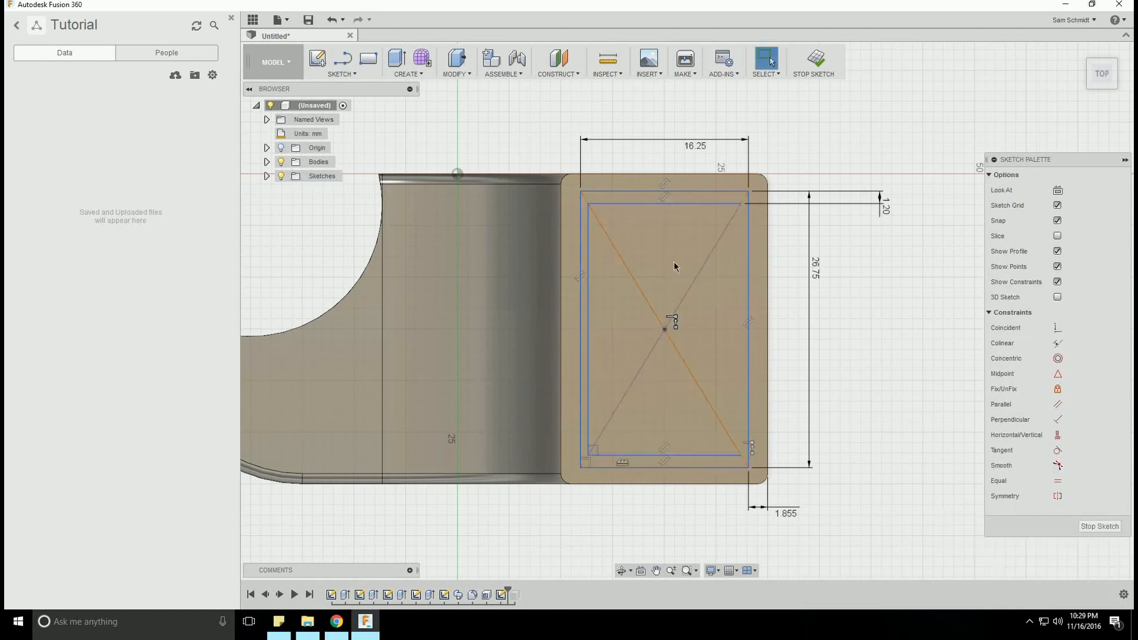
pyautogui.click(710, 205)
pyautogui.press('Delete')
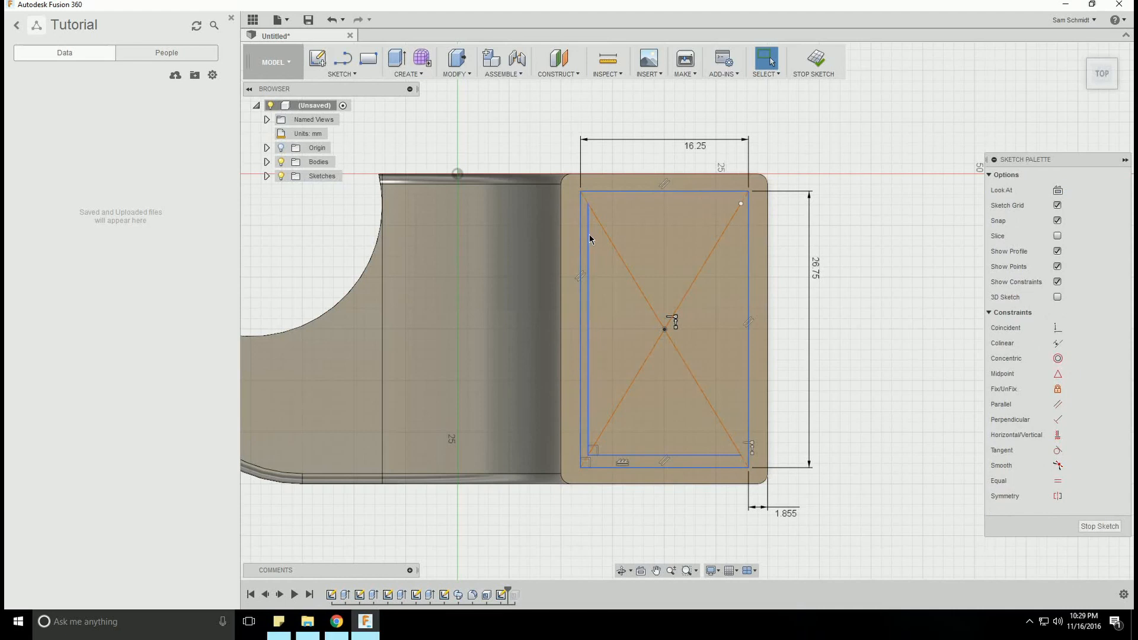
pyautogui.click(588, 239)
pyautogui.press('Delete')
pyautogui.click(711, 456)
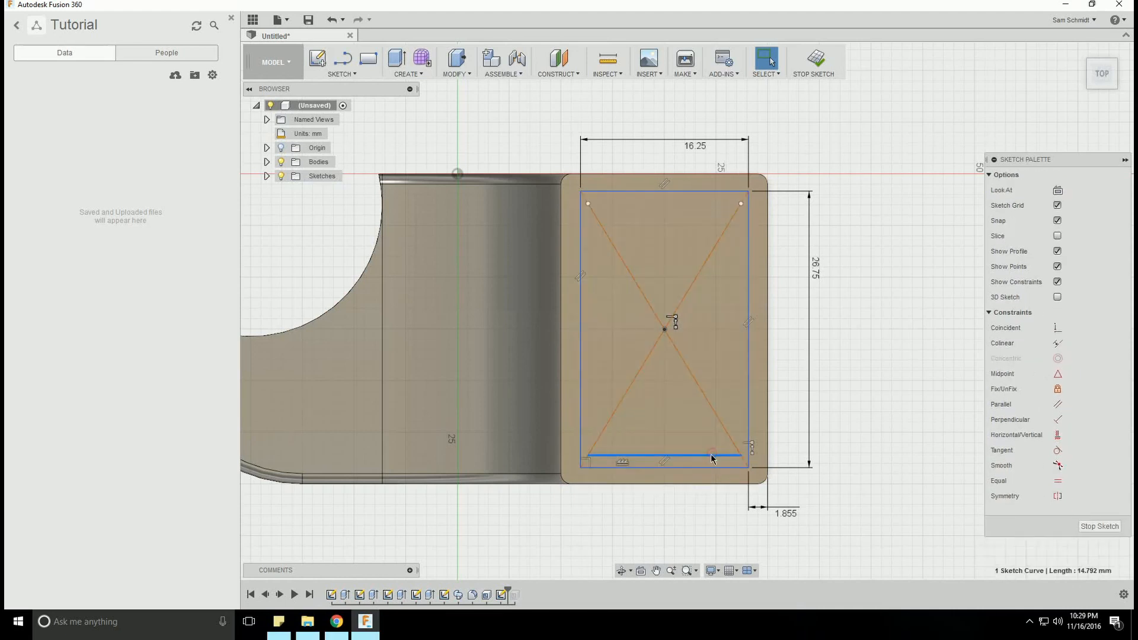
pyautogui.press('Delete')
# Draw a new center rectangle from the diagonals' intersection, about 12.6 mm wide and 24.35 mm high
pyautogui.click(342, 74)
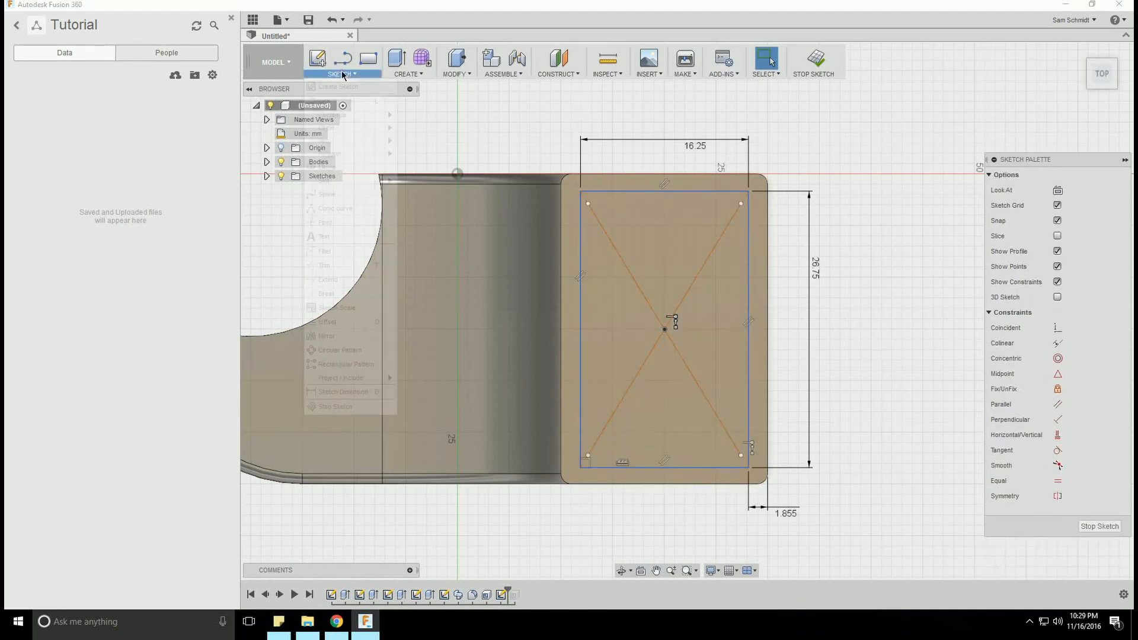
pyautogui.moveTo(332, 115)
pyautogui.click(435, 145)
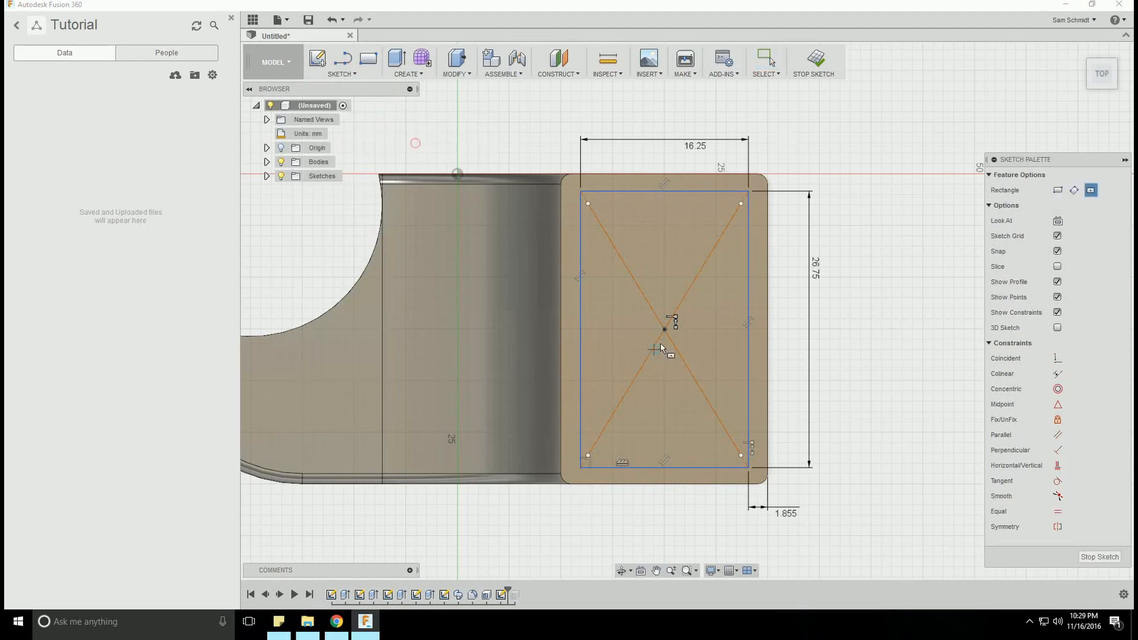
pyautogui.click(665, 329)
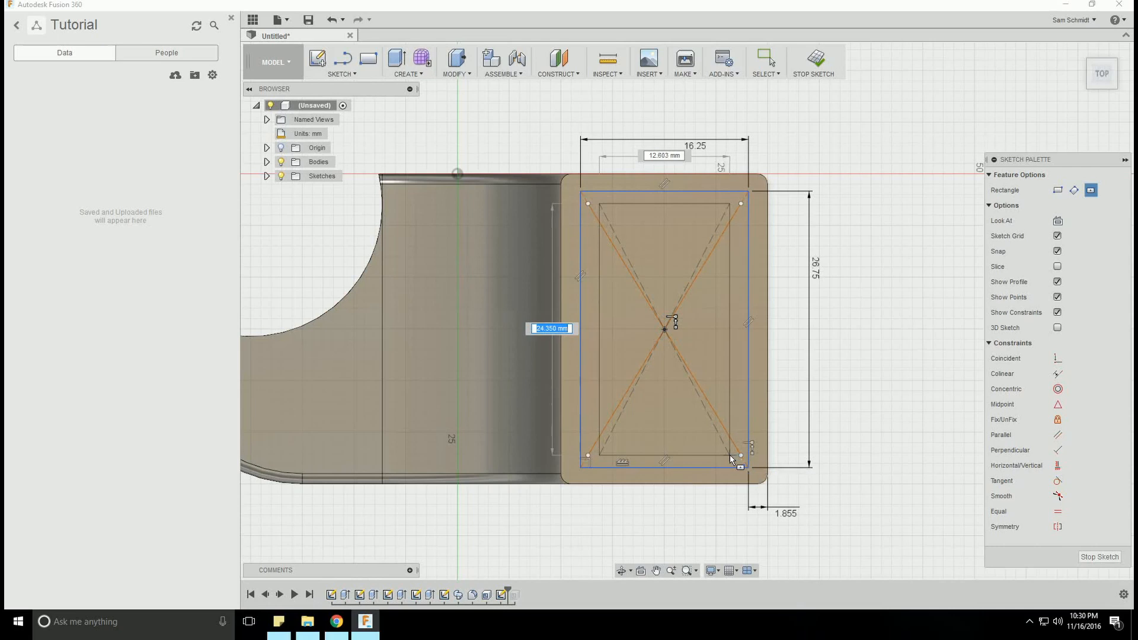
pyautogui.click(729, 454)
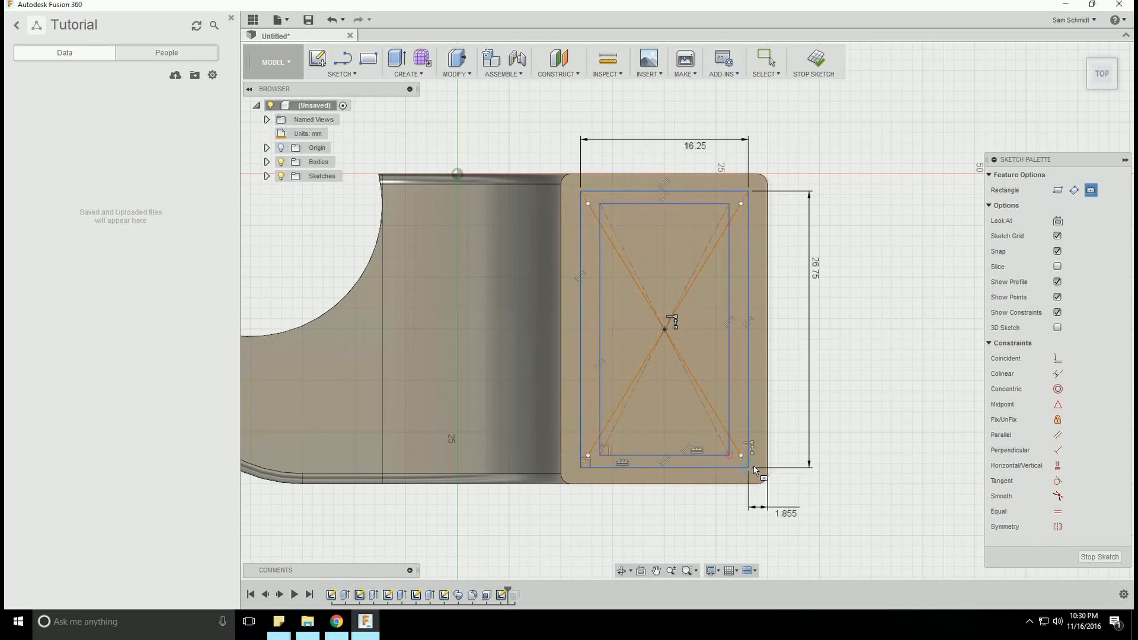
# Dimension the gap between the two rectangles' upper short sides at 1.20 mm
pyautogui.click(333, 74)
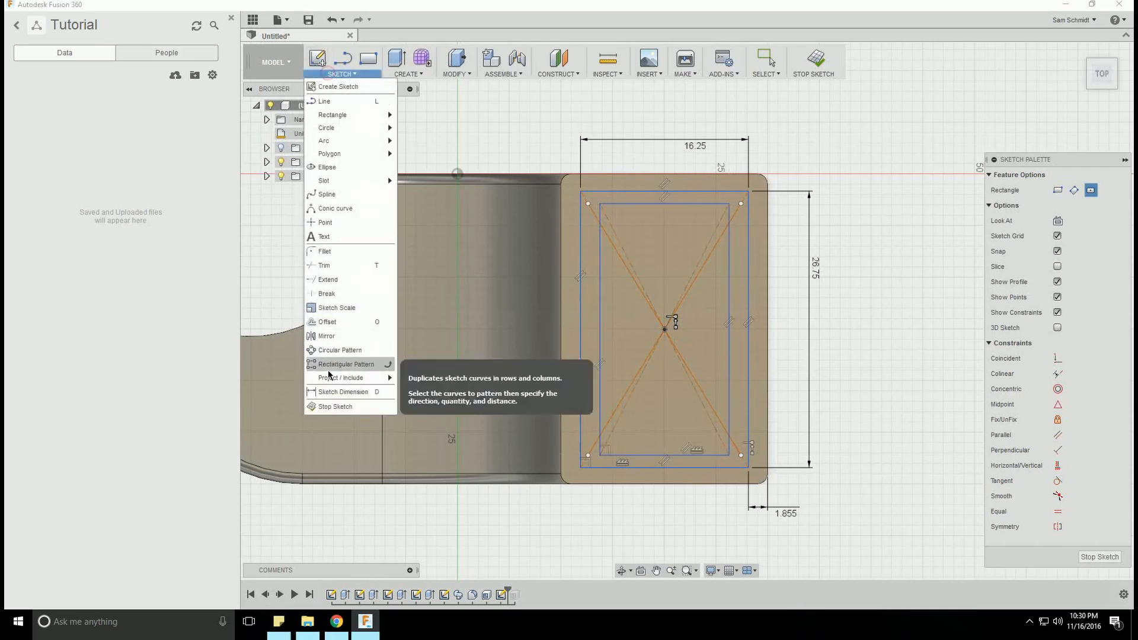
pyautogui.click(342, 392)
pyautogui.click(692, 192)
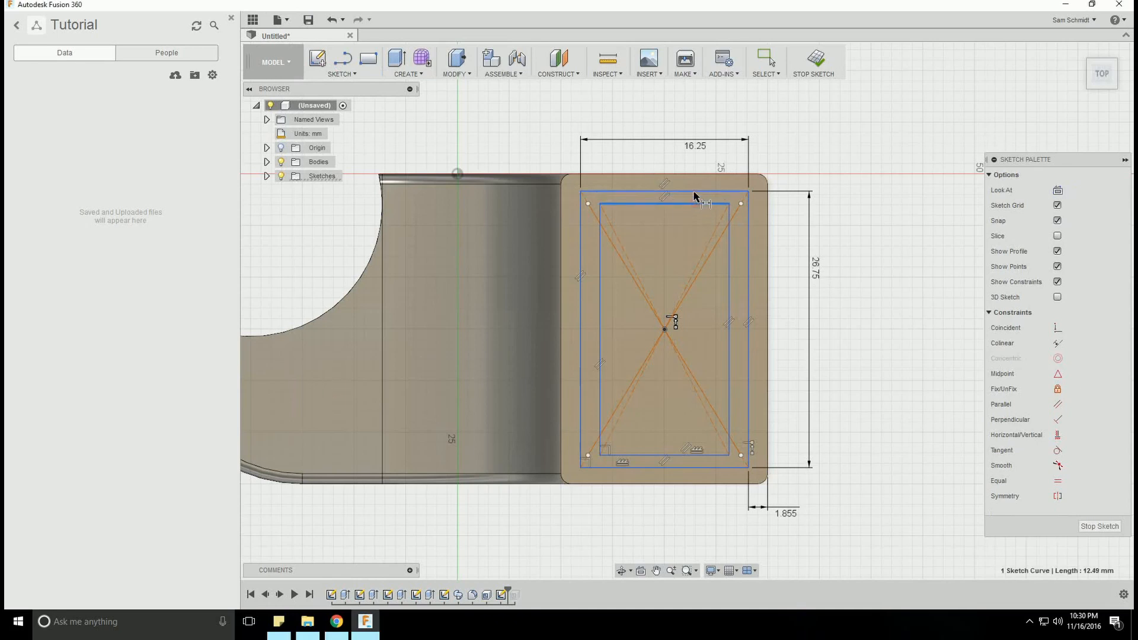
pyautogui.click(694, 204)
pyautogui.click(794, 141)
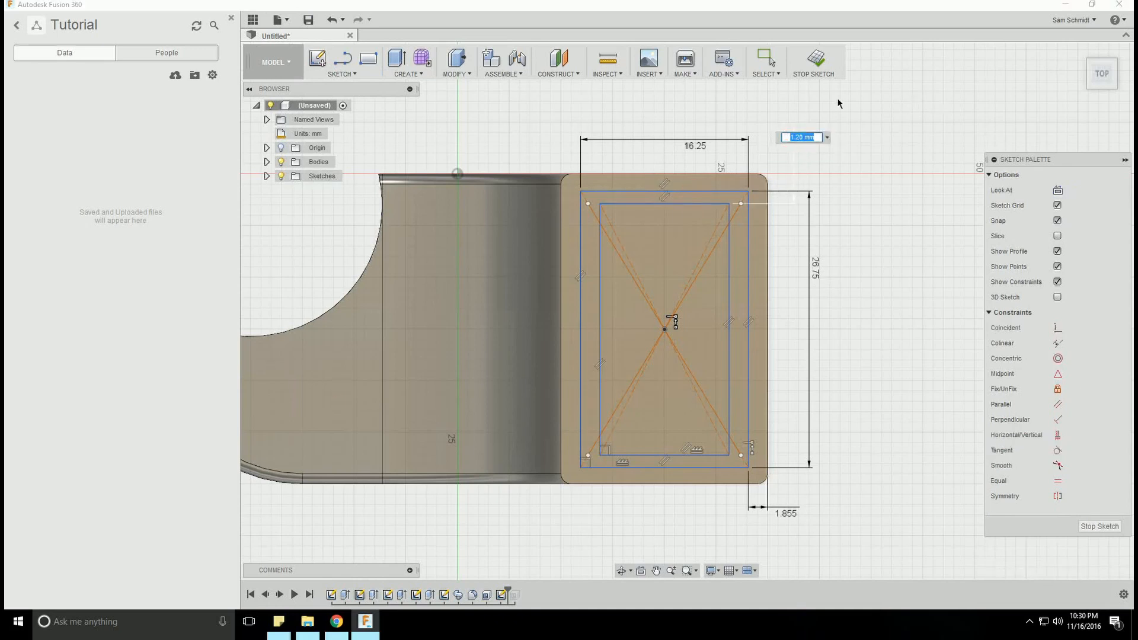
pyautogui.press('Return')
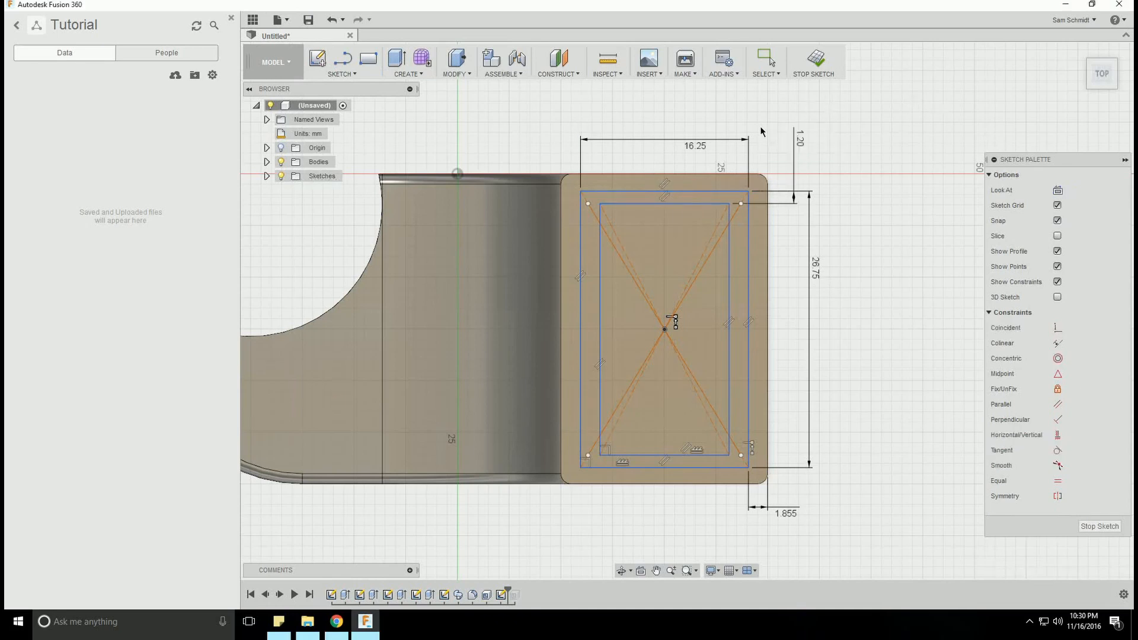
# Dimension the gap between the two rectangles' long sides at 1.2 mm and finish the sketch
pyautogui.click(729, 402)
pyautogui.click(748, 400)
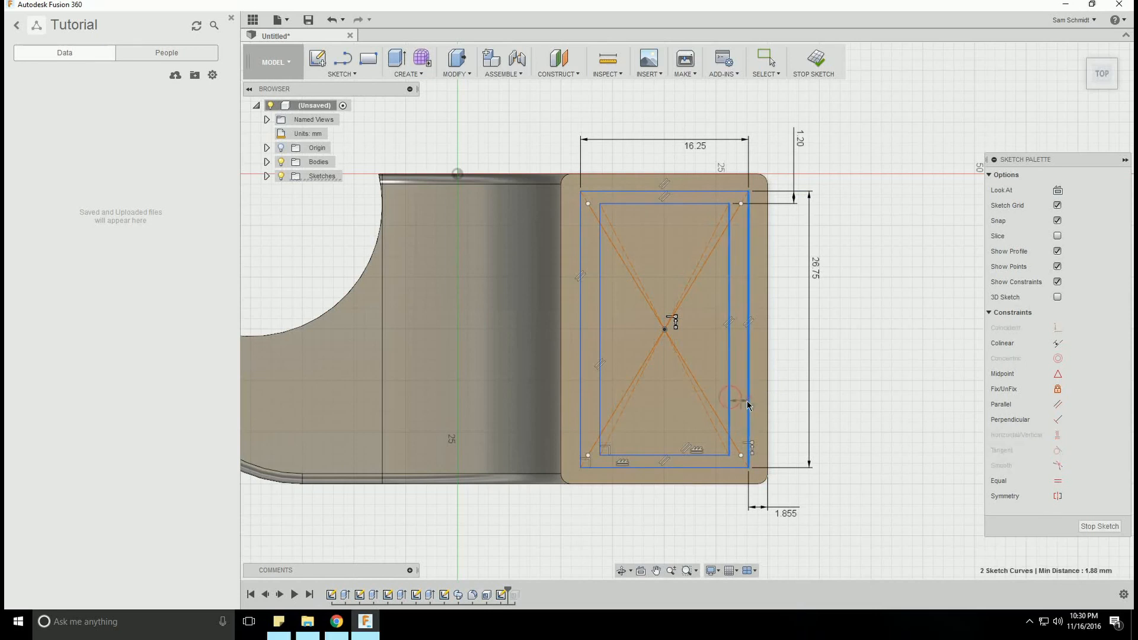
pyautogui.click(789, 440)
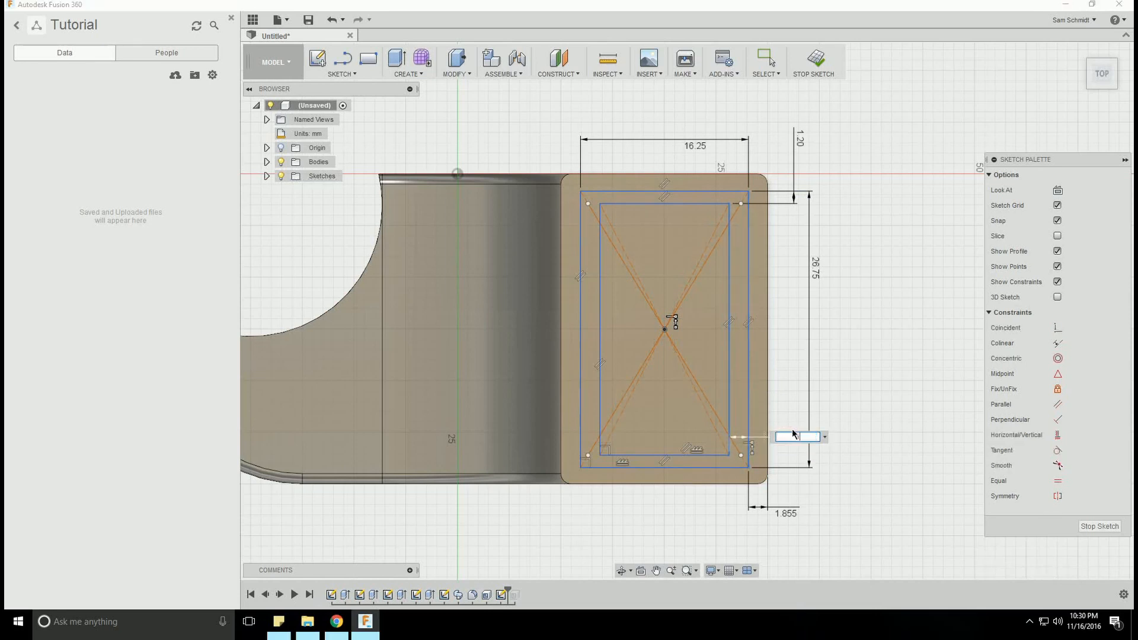
pyautogui.write('1.2')
pyautogui.press('Return')
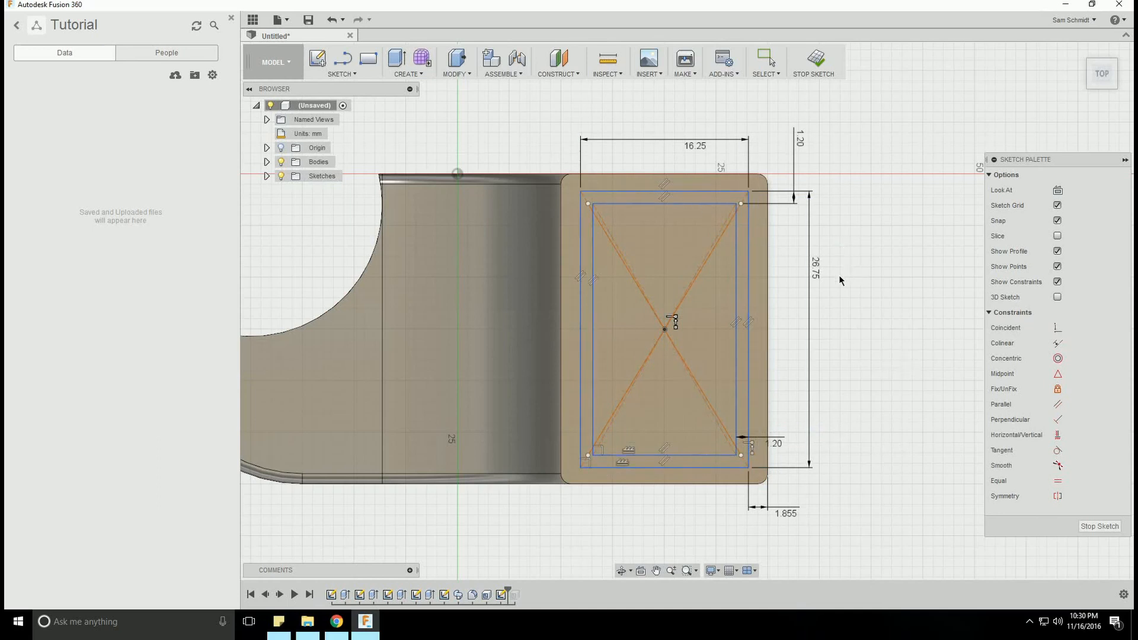
pyautogui.click(1099, 527)
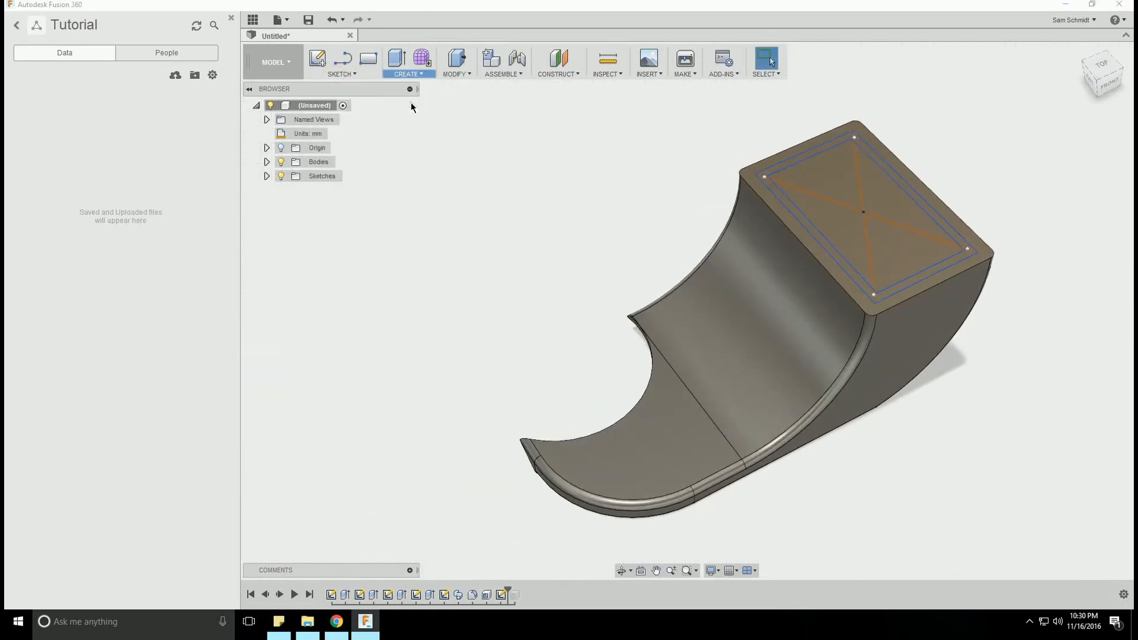
# Extrude the narrow frame profile between the two rectangles a short distance outward from the end face as a raised rim
pyautogui.press('e')
pyautogui.click(917, 207)
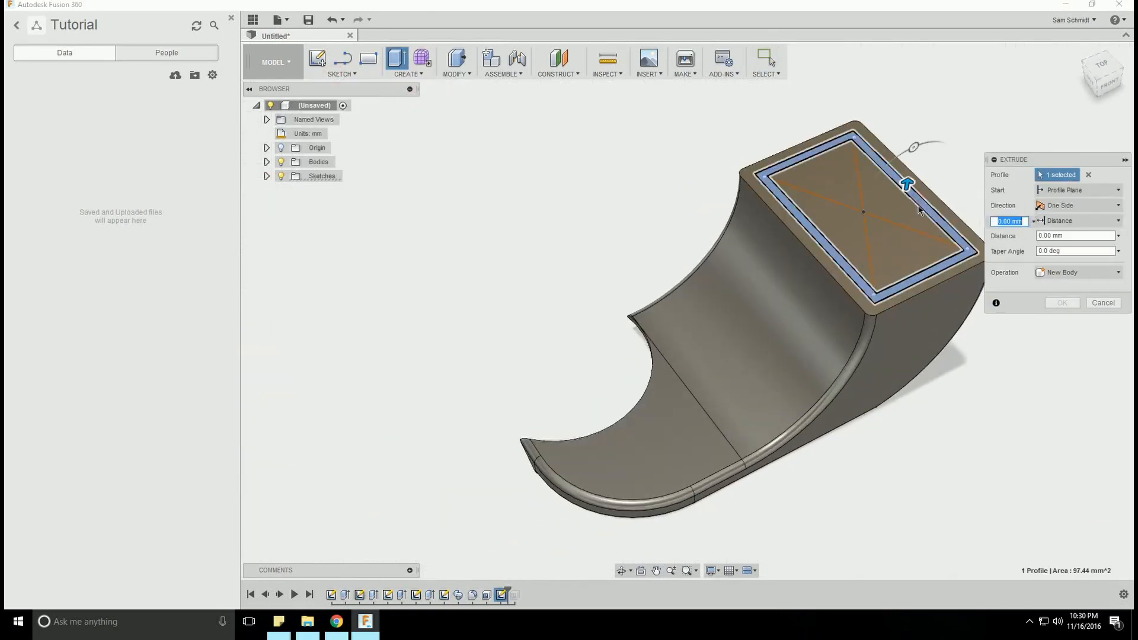
pyautogui.moveTo(907, 185); pyautogui.dragTo(913, 174)
pyautogui.click(1054, 300)
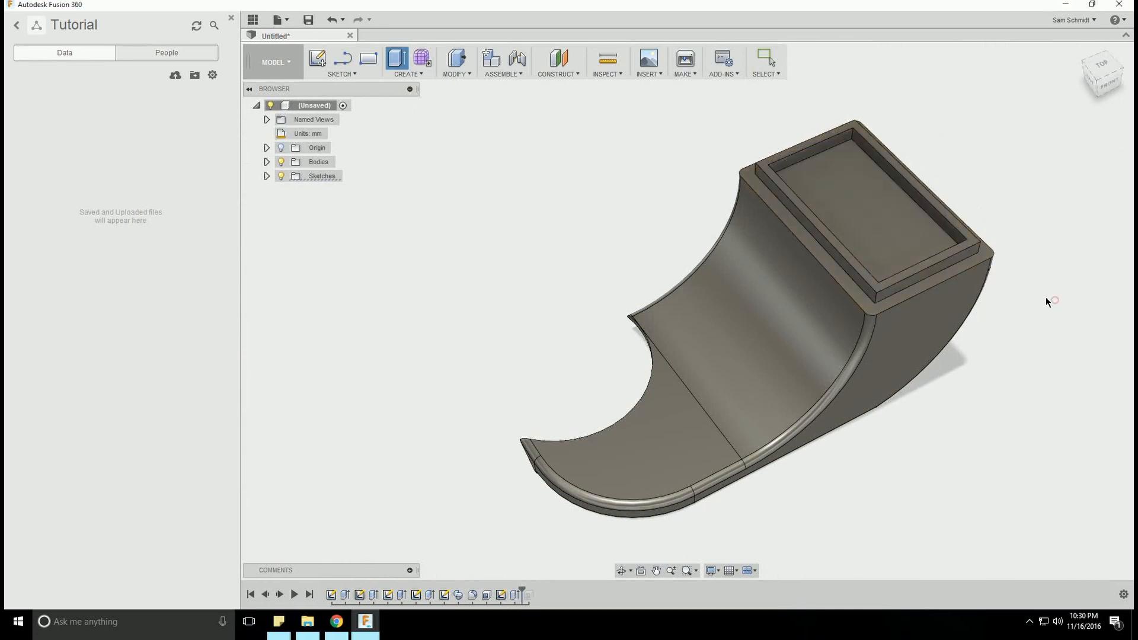
# Extrude the face enclosed by the raised rim by -1 mm as a cut to open the duct's hollow interior
pyautogui.scroll(-4, 463, 364)
pyautogui.scroll(5, 547, 280)
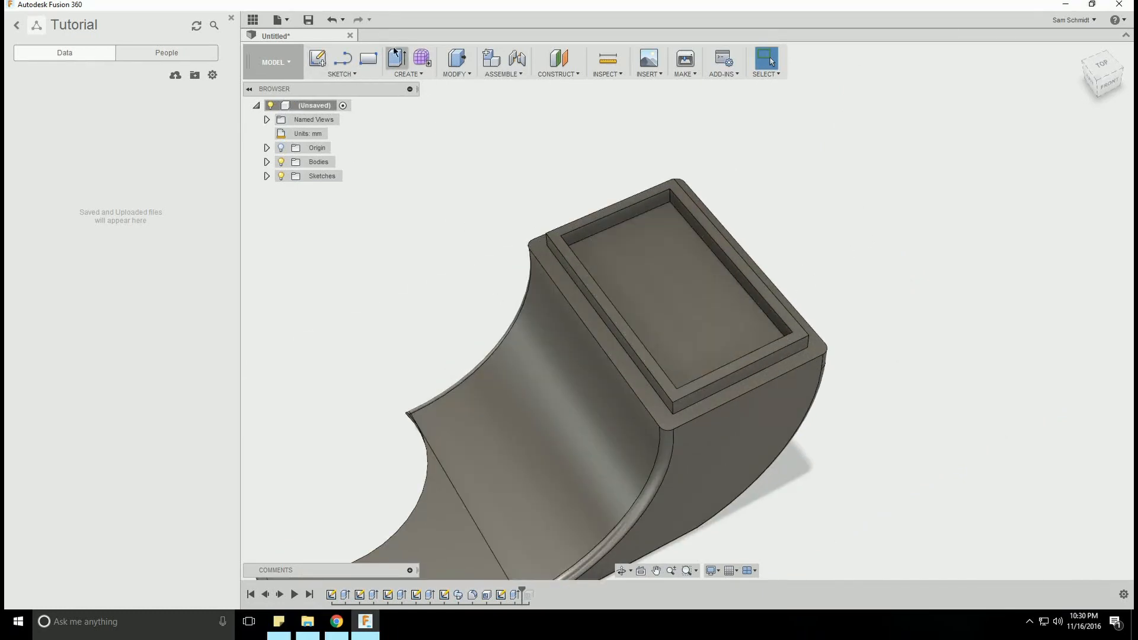
pyautogui.click(455, 74)
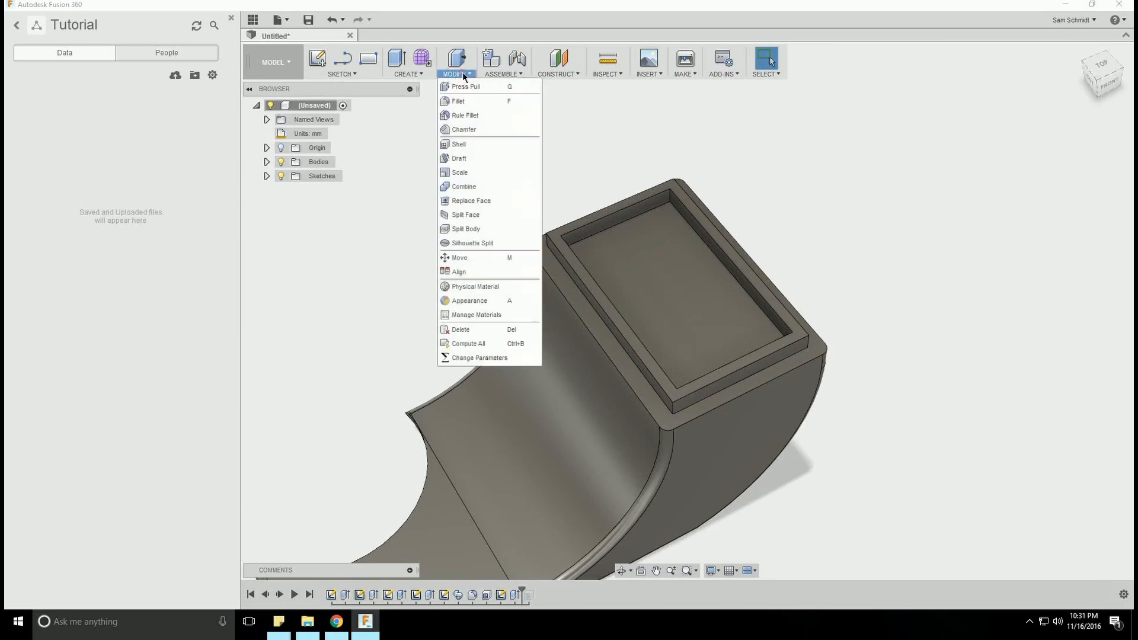
pyautogui.click(405, 73)
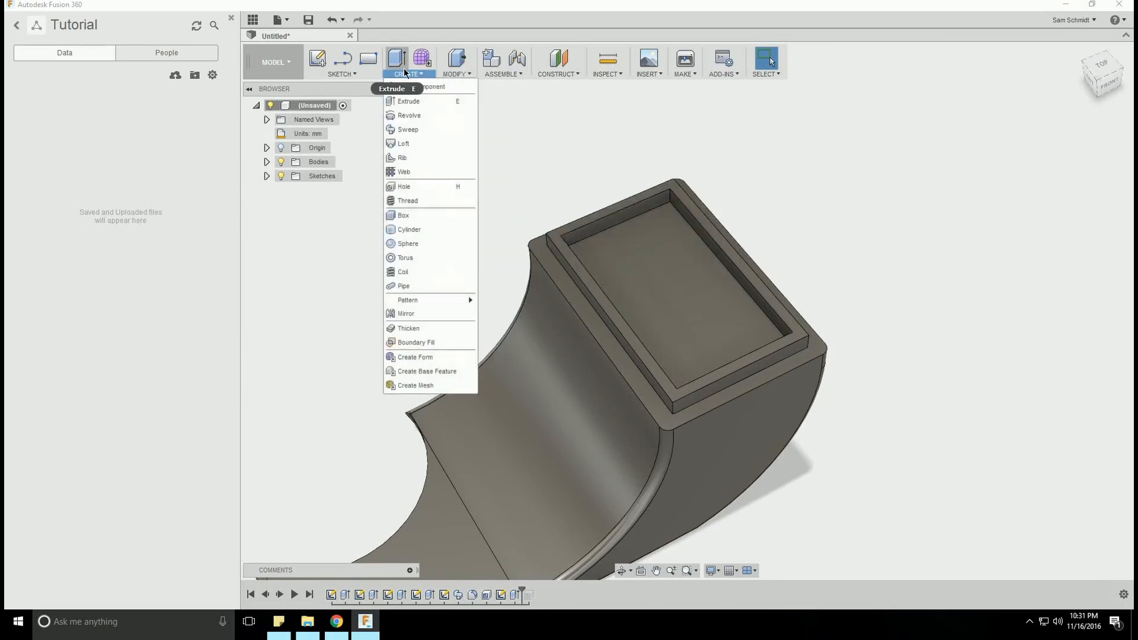
pyautogui.click(410, 102)
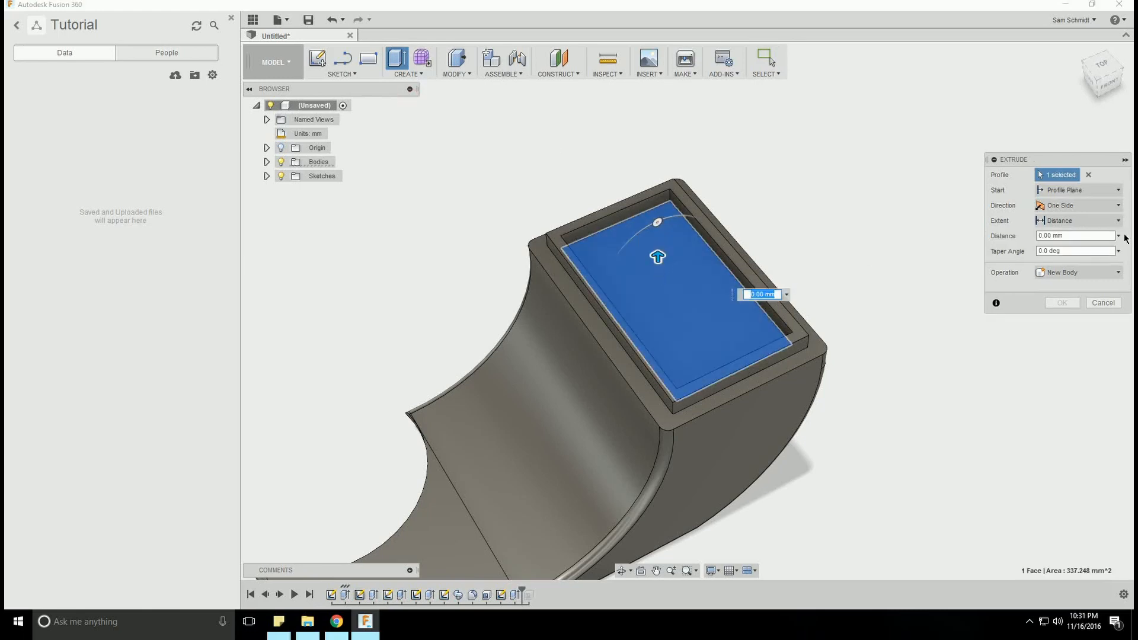
pyautogui.click(1052, 273)
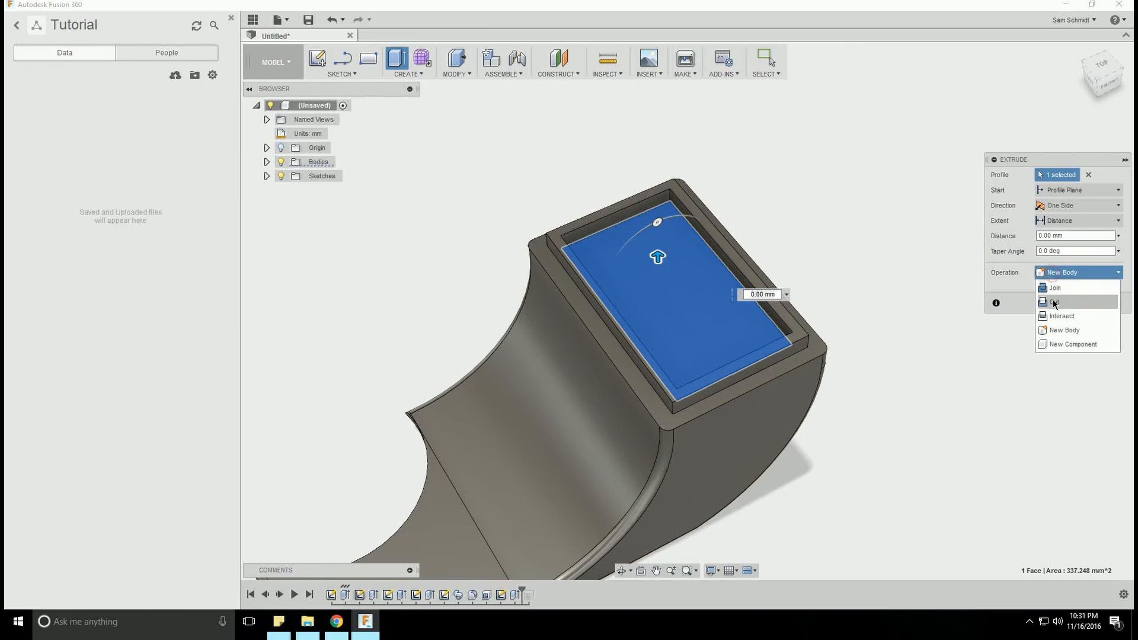
pyautogui.click(1052, 299)
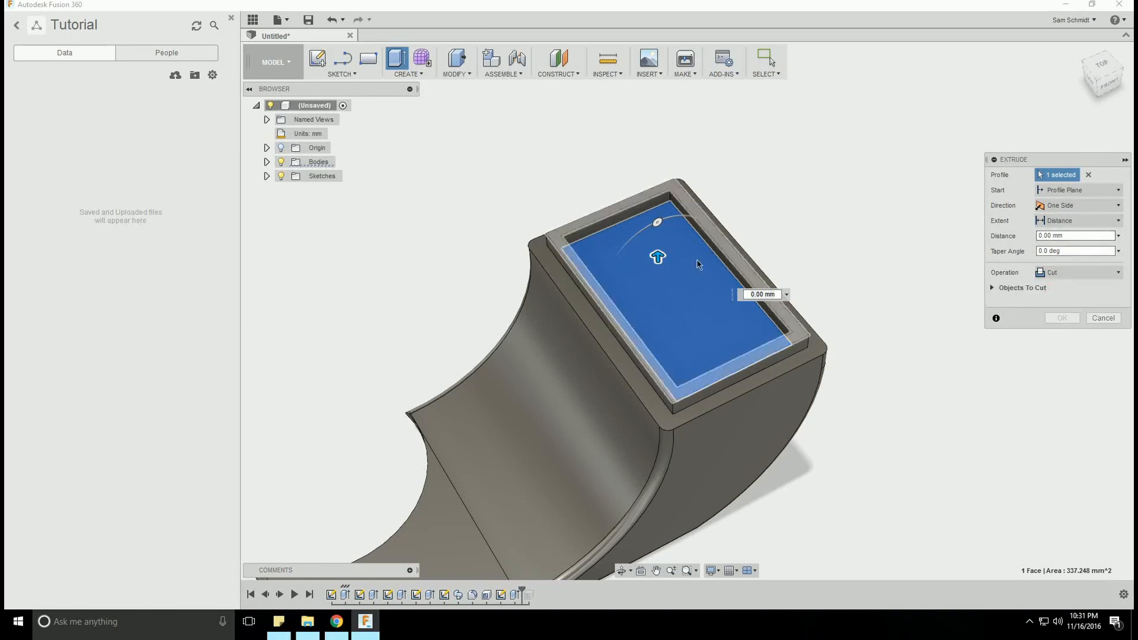
pyautogui.moveTo(657, 256); pyautogui.dragTo(657, 262)
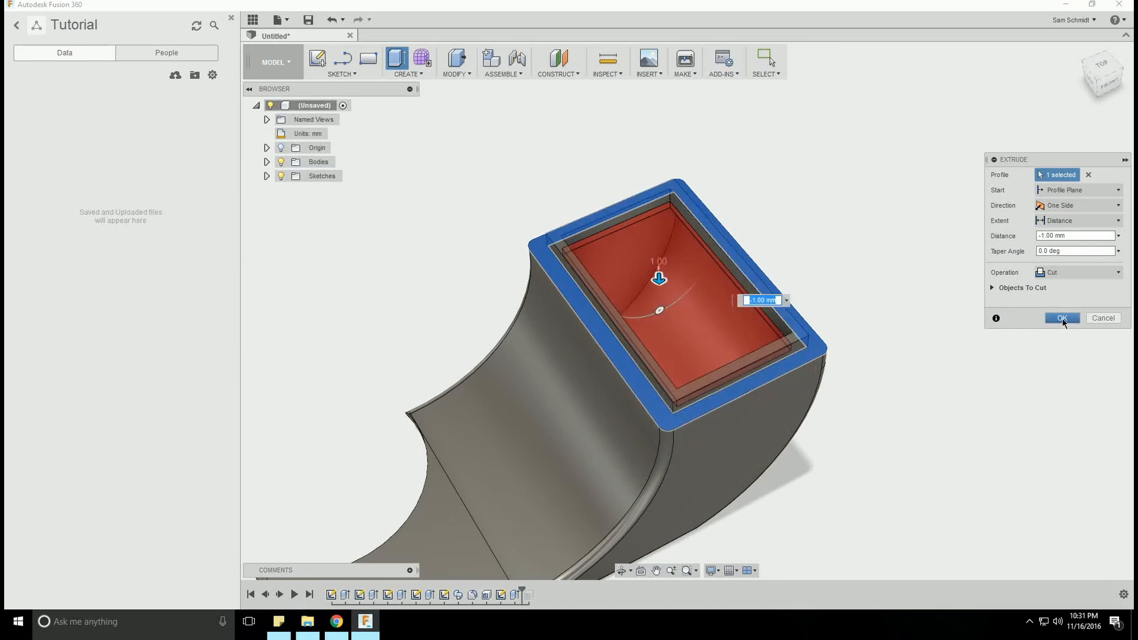
pyautogui.click(1061, 318)
# Examine the duct from the front, back and sides, checking its rim, open end and curved fan cutout
pyautogui.keyDown('shift'); pyautogui.moveTo(737, 265); pyautogui.dragTo(704, 279, button='middle'); pyautogui.keyUp('shift')
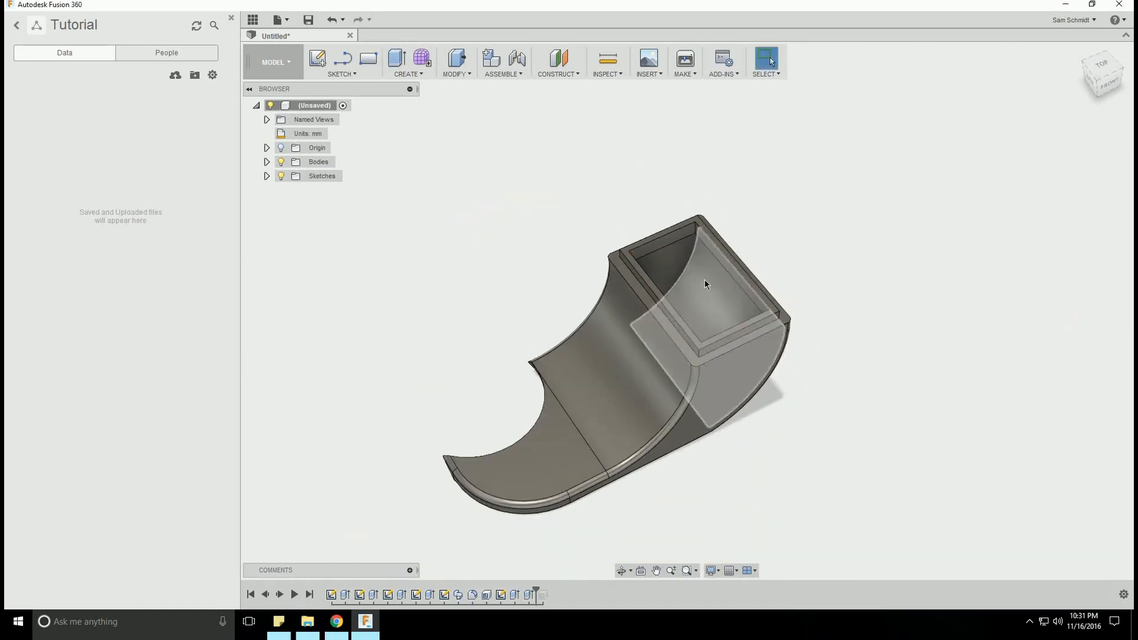
pyautogui.scroll(3, 557, 373)
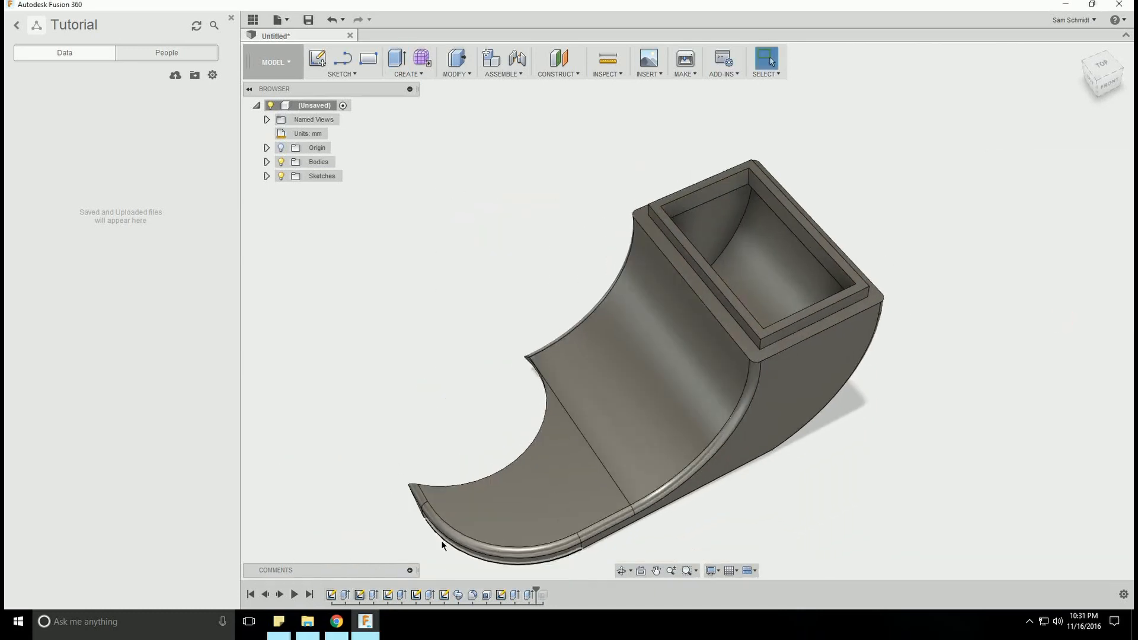
pyautogui.click(622, 570)
pyautogui.moveTo(722, 433); pyautogui.dragTo(764, 425)
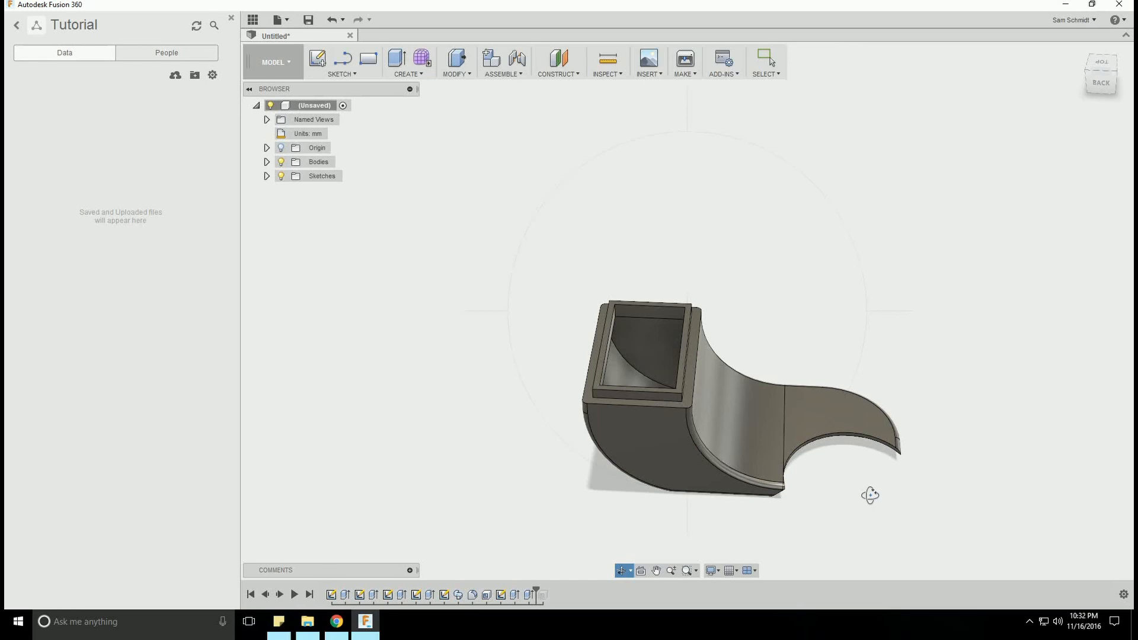
pyautogui.moveTo(883, 476); pyautogui.dragTo(710, 469)
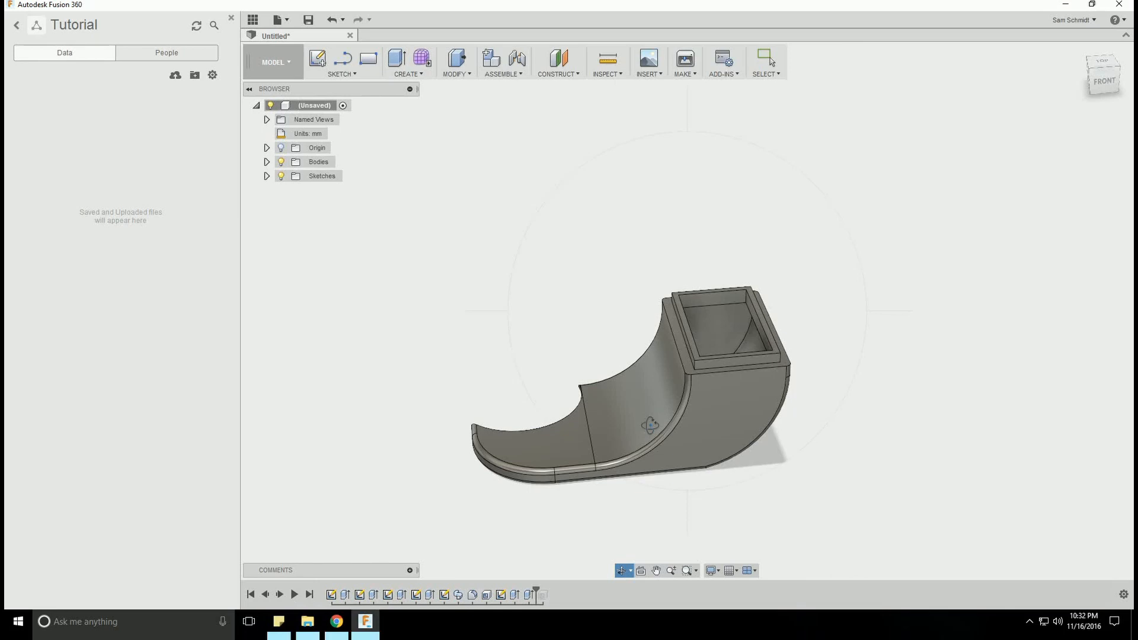
pyautogui.moveTo(713, 438)
pyautogui.mouseDown()
pyautogui.moveTo(729, 403)
pyautogui.moveTo(705, 400)
pyautogui.moveTo(717, 406)
pyautogui.moveTo(738, 361)
pyautogui.moveTo(827, 368)
pyautogui.moveTo(734, 381)
pyautogui.moveTo(720, 421)
pyautogui.mouseUp()
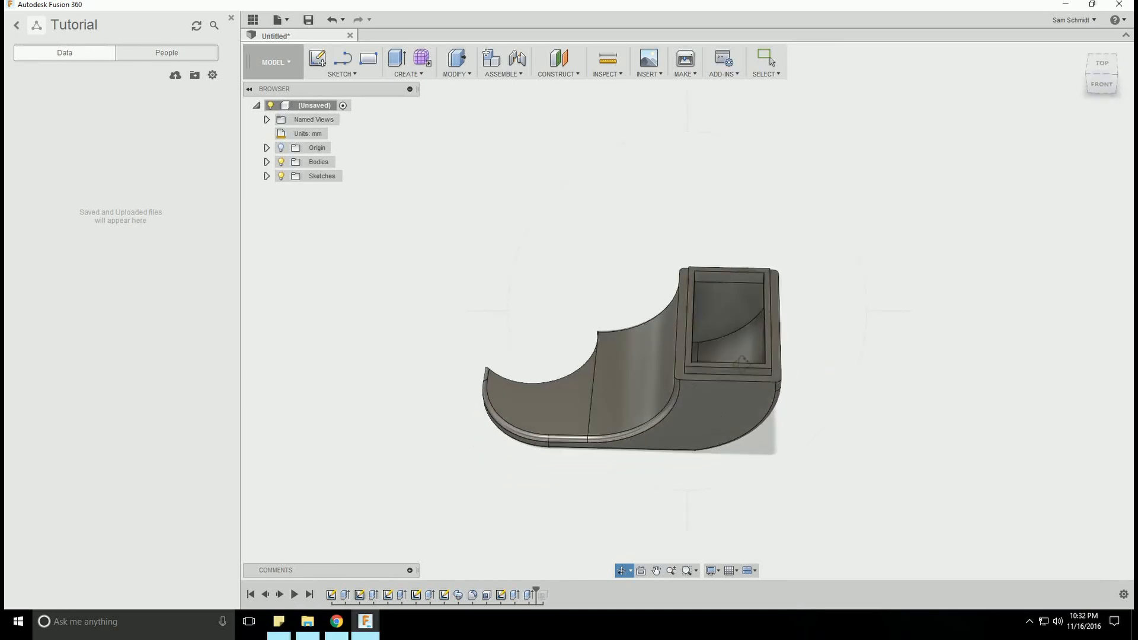
pyautogui.moveTo(741, 361); pyautogui.dragTo(463, 438)
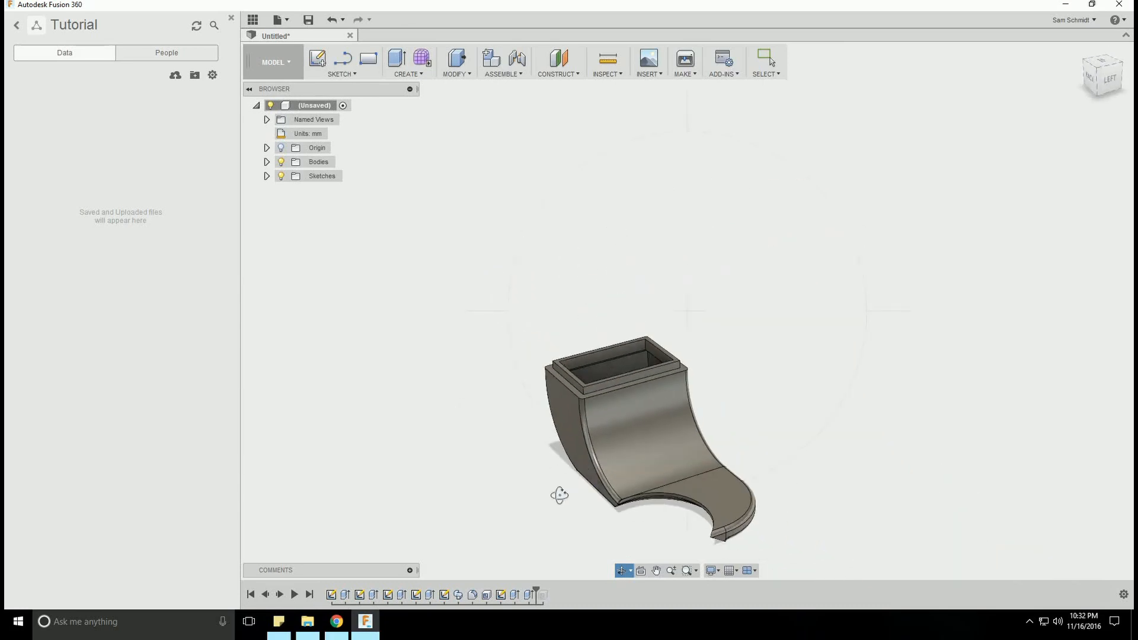
pyautogui.moveTo(672, 466); pyautogui.dragTo(574, 454)
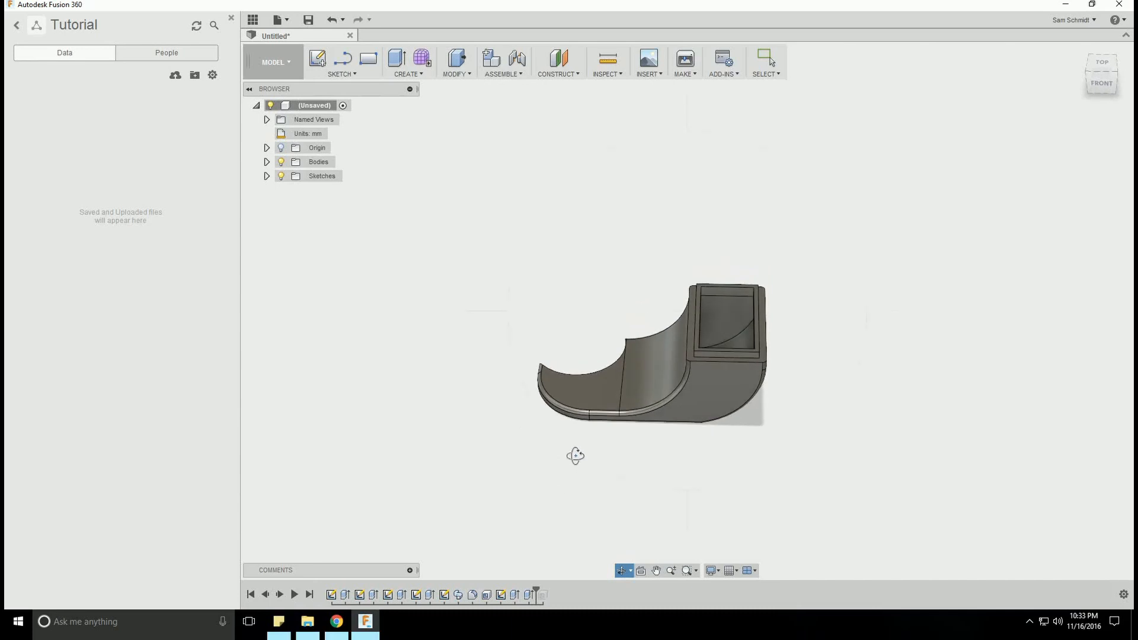
pyautogui.moveTo(625, 328); pyautogui.dragTo(628, 329)
pyautogui.scroll(5, 628, 328)
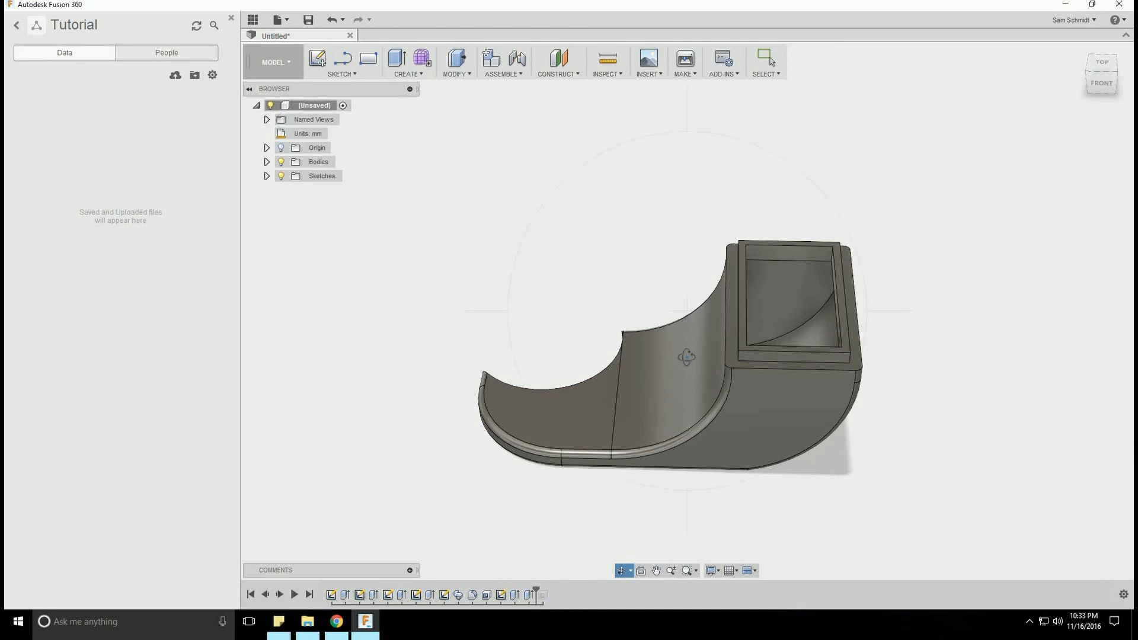
pyautogui.moveTo(725, 398); pyautogui.dragTo(696, 385)
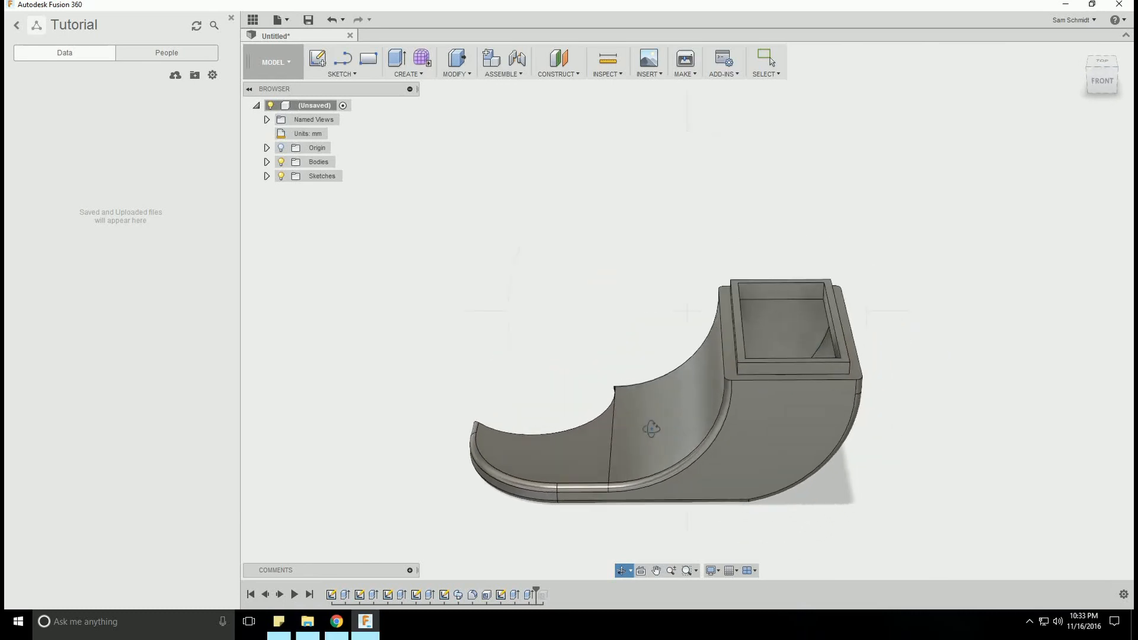
pyautogui.moveTo(654, 429)
pyautogui.mouseDown()
pyautogui.moveTo(707, 422)
pyautogui.moveTo(658, 436)
pyautogui.moveTo(638, 427)
pyautogui.mouseUp()
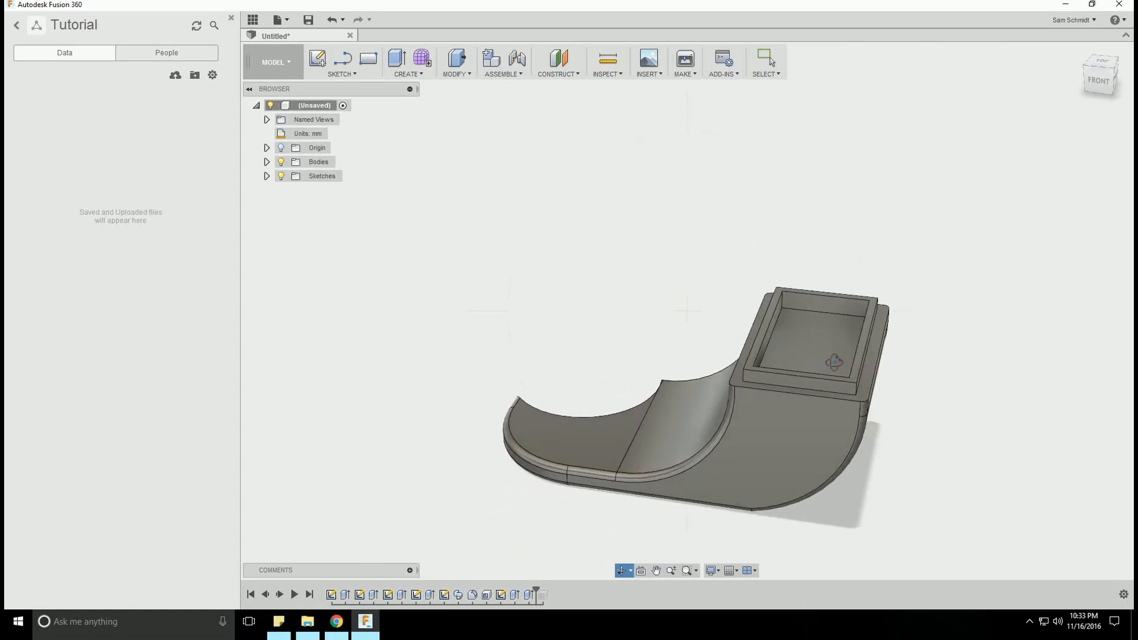
pyautogui.moveTo(834, 362); pyautogui.dragTo(730, 390)
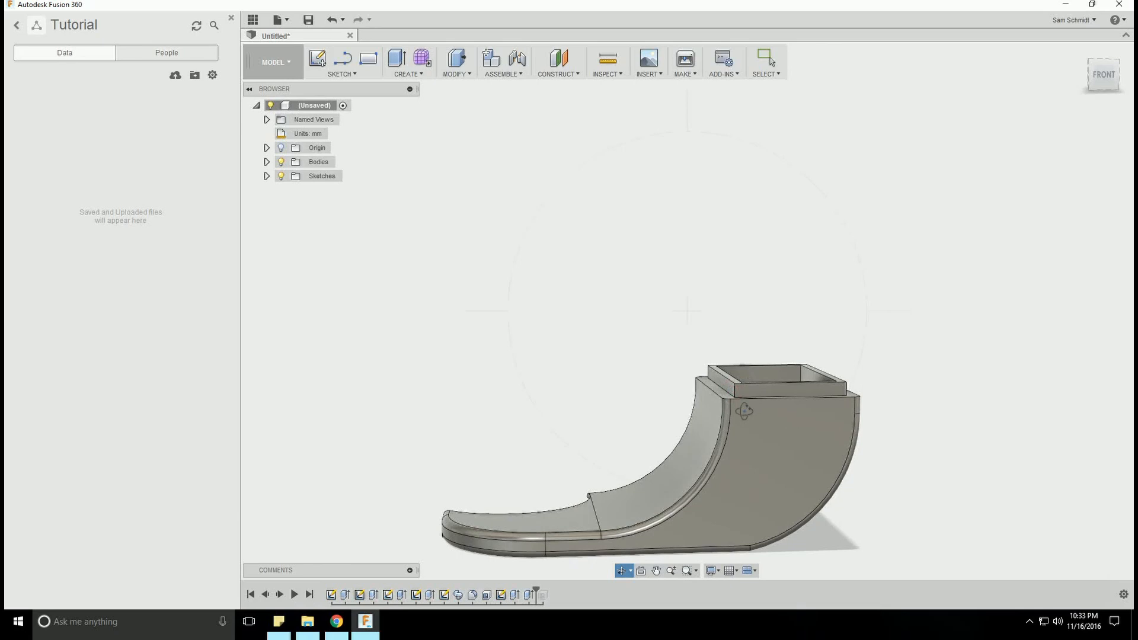
pyautogui.moveTo(726, 375); pyautogui.dragTo(780, 396)
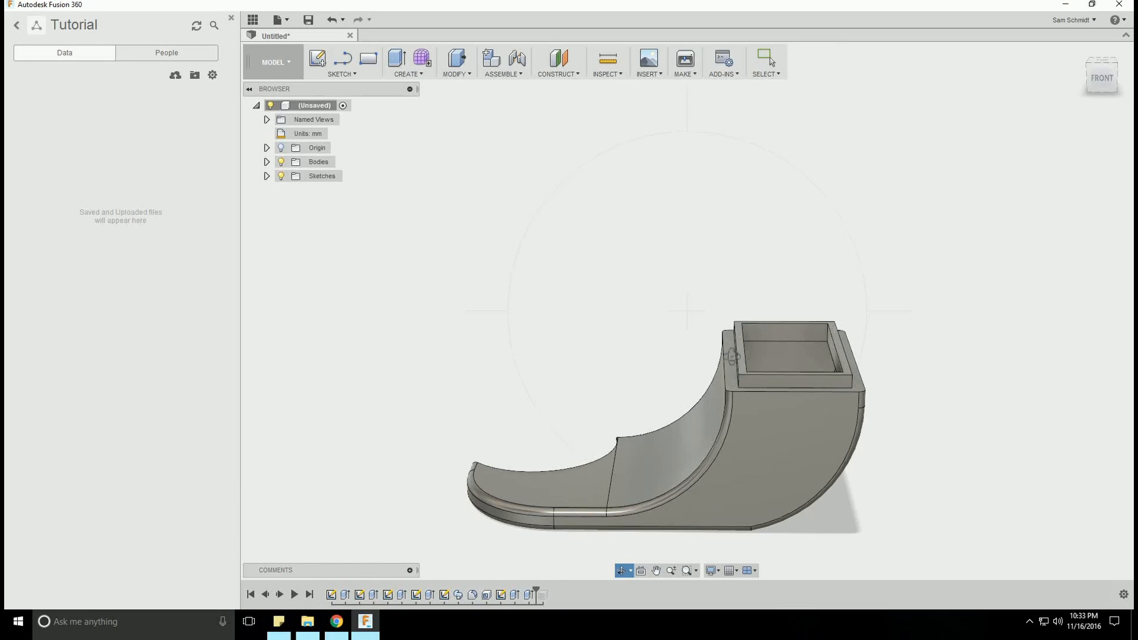
pyautogui.scroll(2, 675, 386)
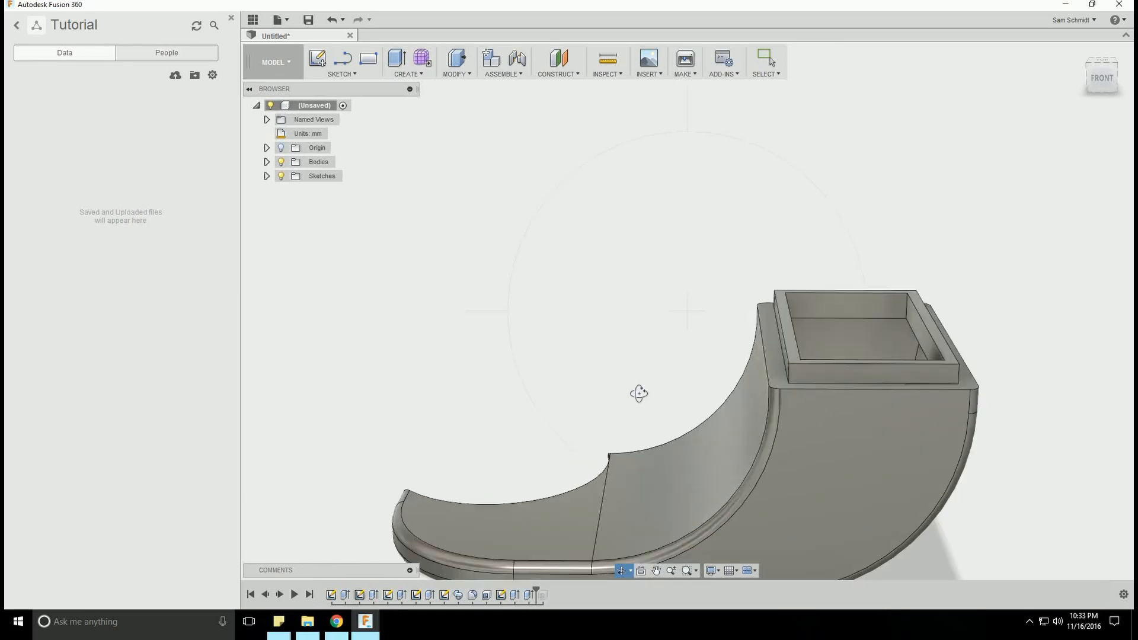
pyautogui.scroll(-4, 638, 394)
pyautogui.moveTo(722, 422); pyautogui.dragTo(737, 391)
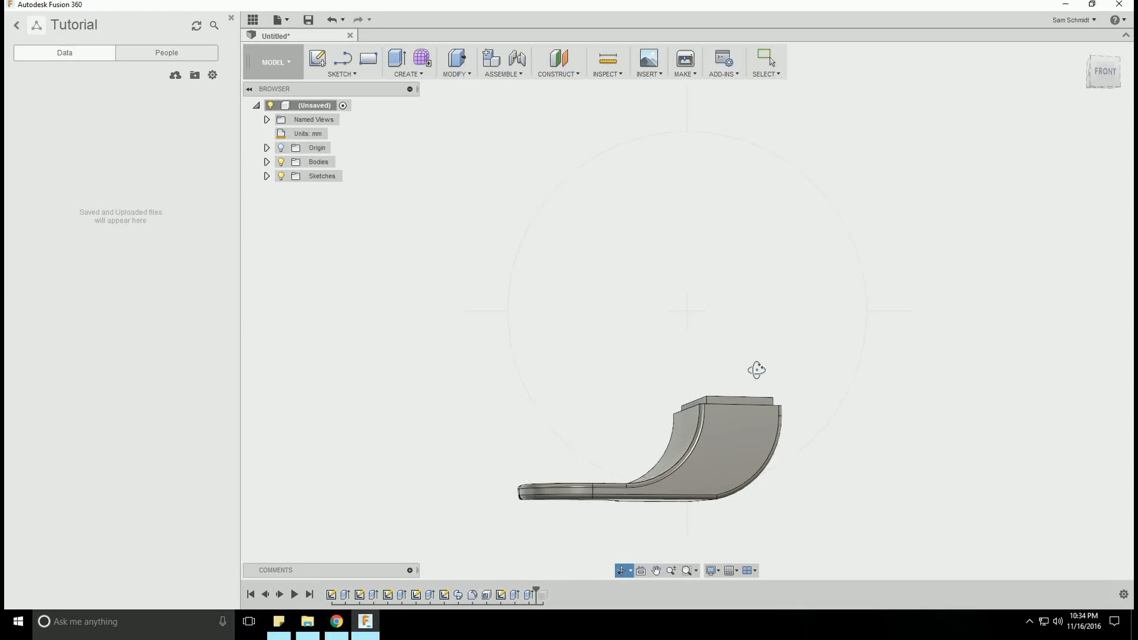
pyautogui.moveTo(621, 411); pyautogui.dragTo(582, 419)
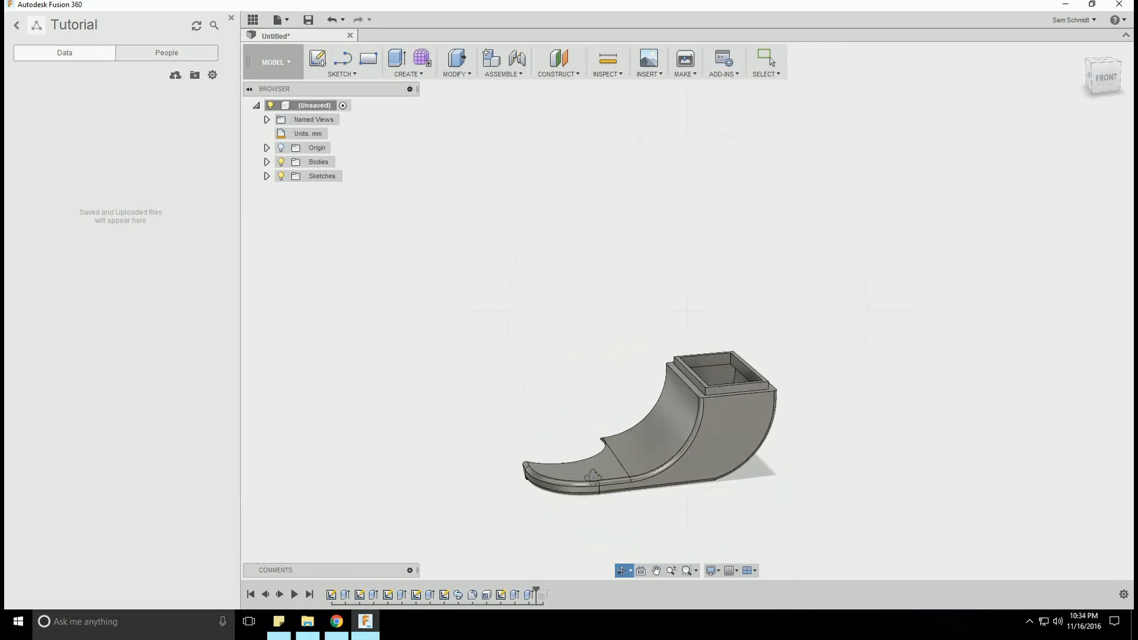
pyautogui.moveTo(761, 437); pyautogui.dragTo(600, 440)
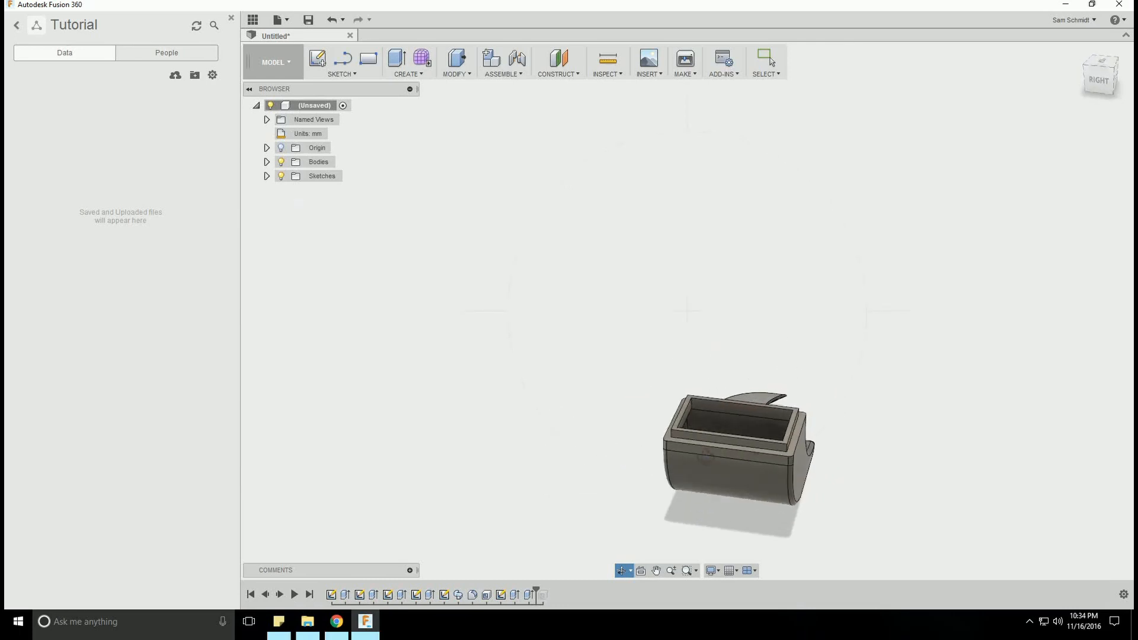
pyautogui.moveTo(706, 457); pyautogui.dragTo(775, 459)
pyautogui.moveTo(704, 424); pyautogui.dragTo(666, 435, button='middle')
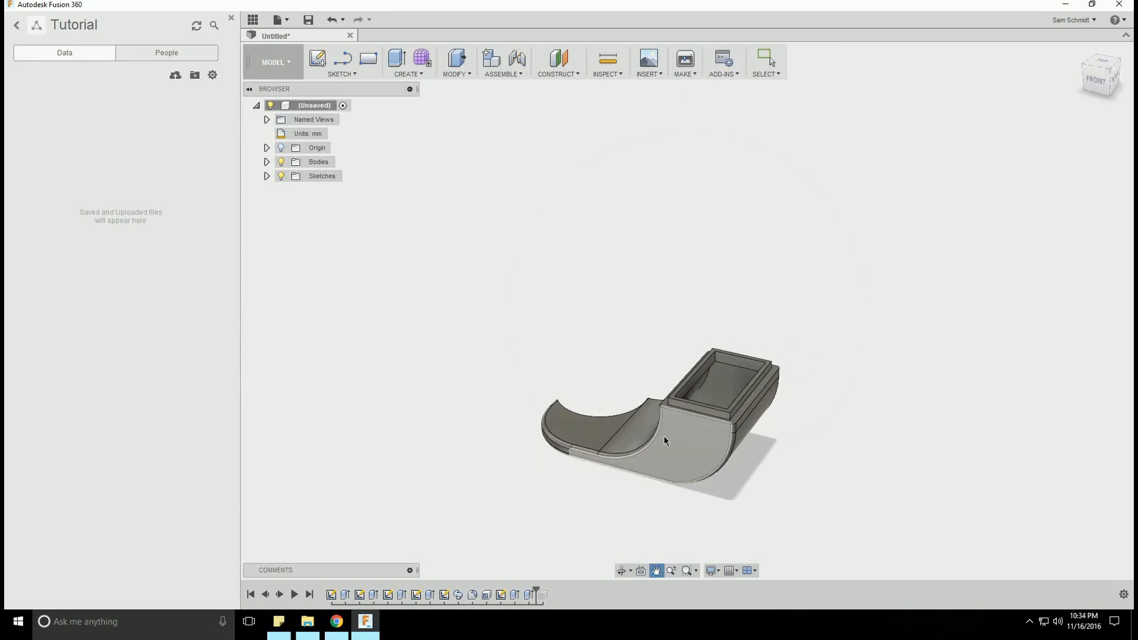
pyautogui.scroll(-2, 666, 435)
pyautogui.scroll(3, 655, 435)
pyautogui.scroll(2, 654, 433)
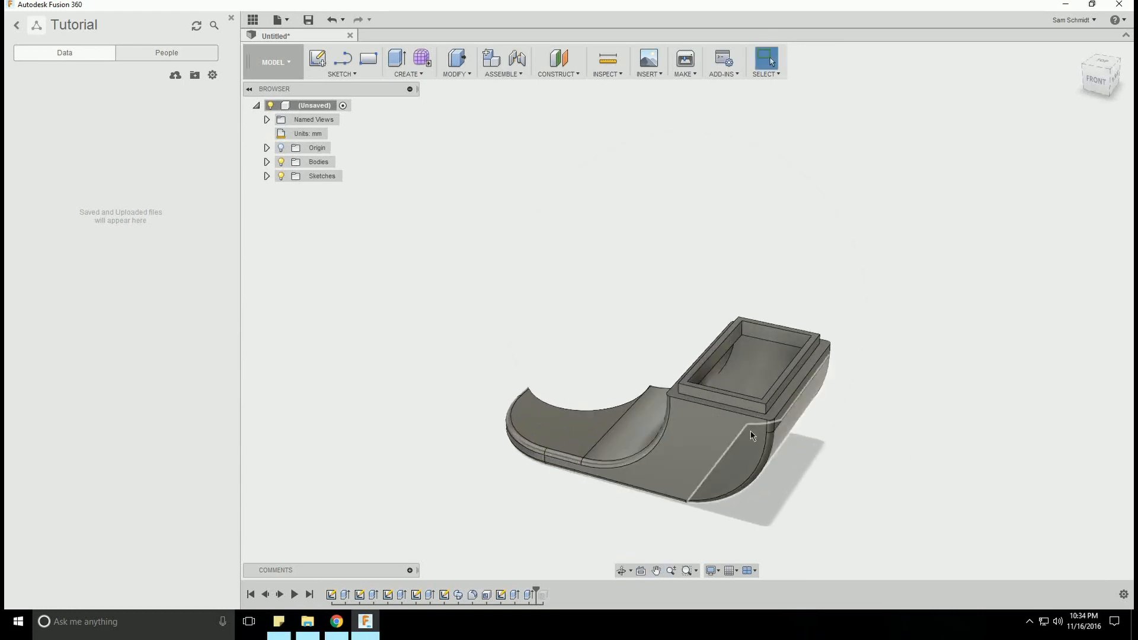
pyautogui.click(621, 570)
pyautogui.moveTo(678, 448)
pyautogui.mouseDown()
pyautogui.moveTo(716, 456)
pyautogui.moveTo(724, 469)
pyautogui.moveTo(690, 453)
pyautogui.moveTo(679, 462)
pyautogui.mouseUp()
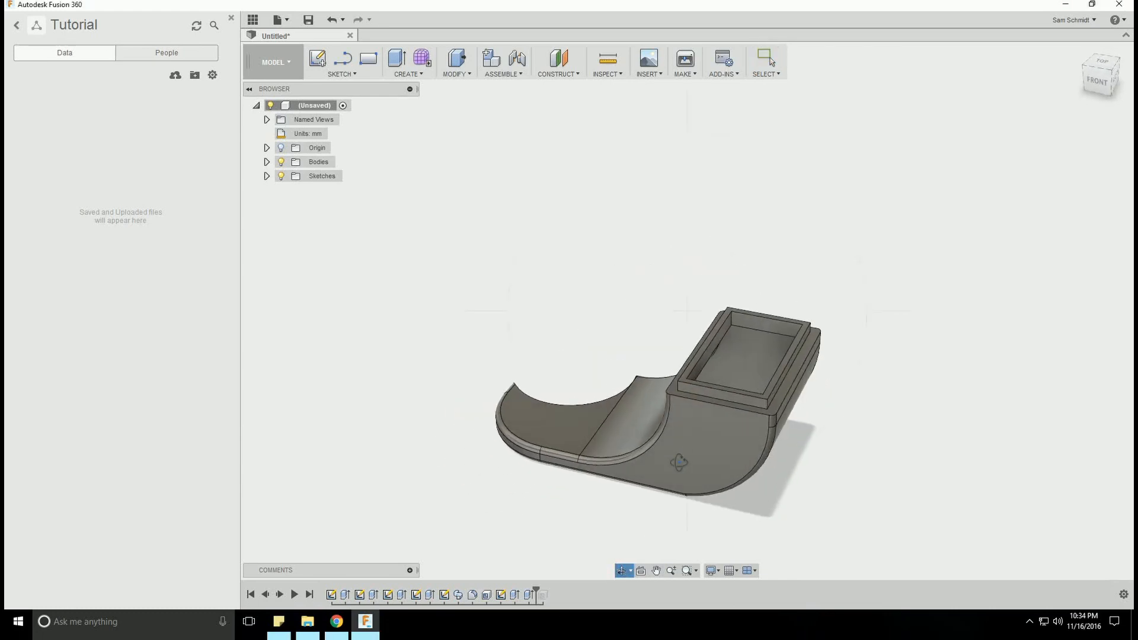